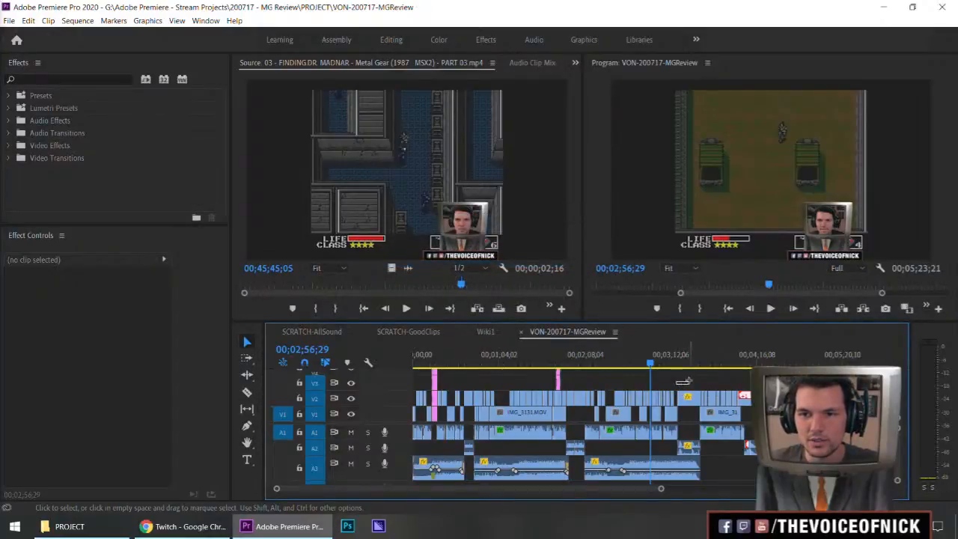
Play the sequence from about 00;02;31 through 00;03;24 to review how the background music fits the cut.
left_click(643, 364)
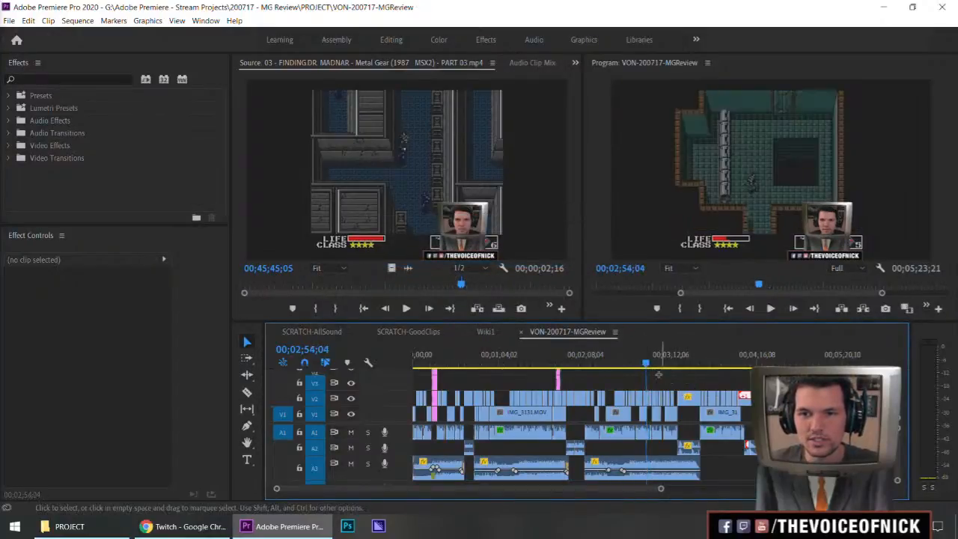
key("space")
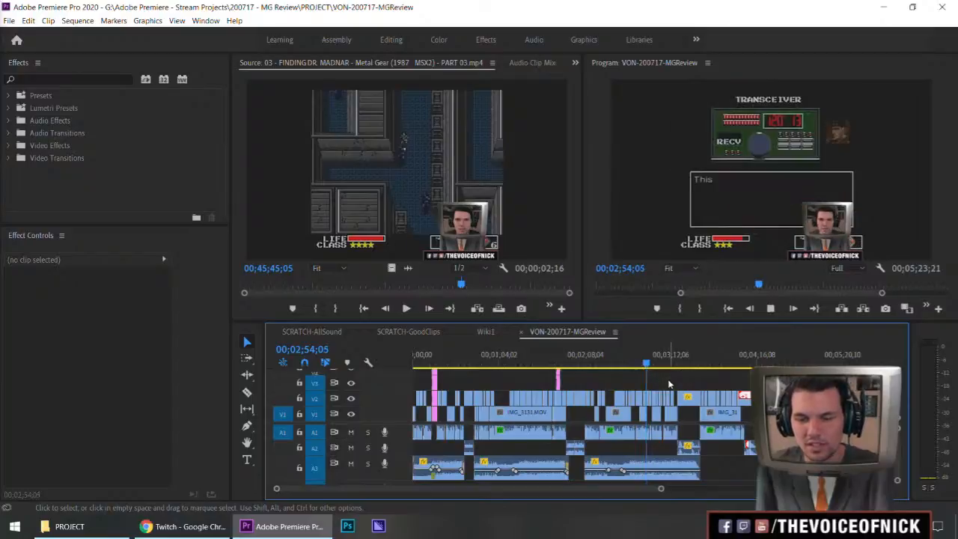
key("equal")
key("equal")
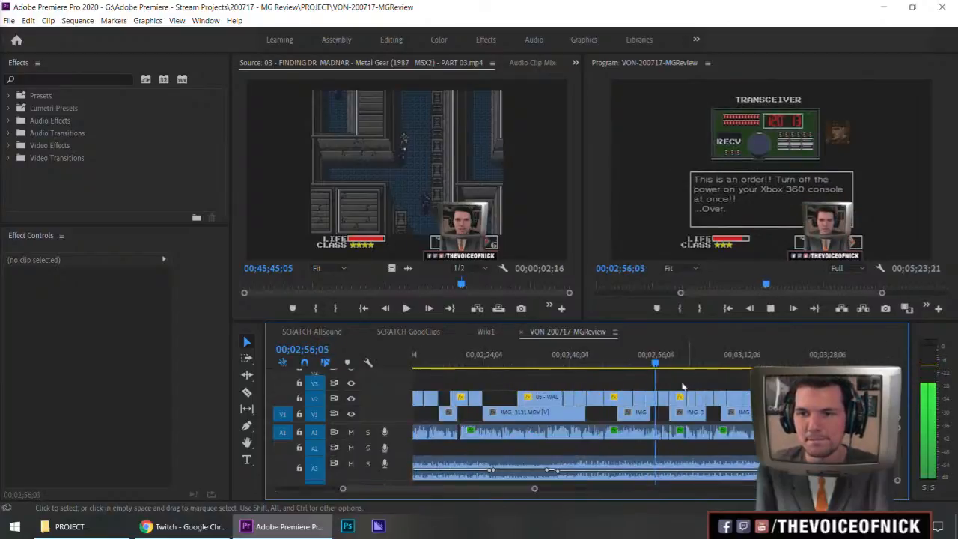
left_click_drag(533, 363, 510, 363)
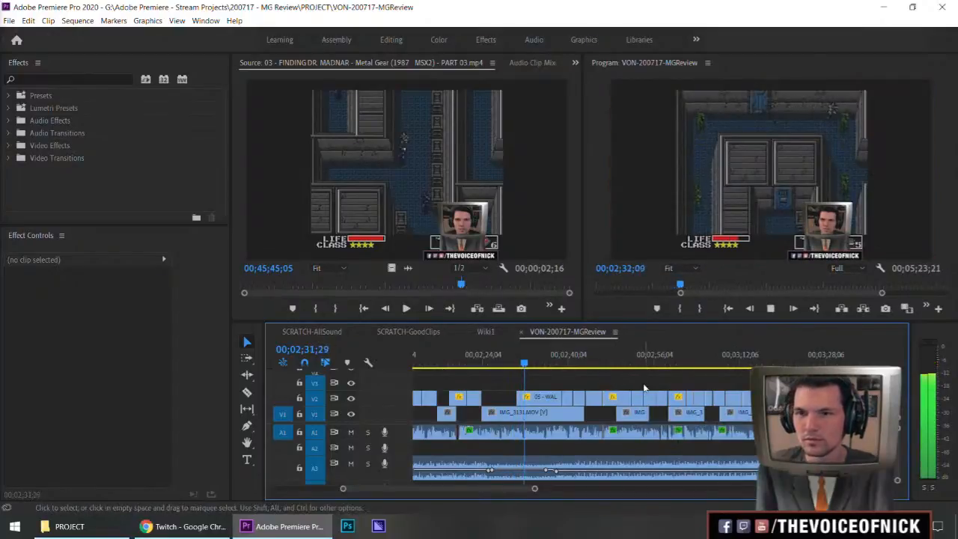
key("minus")
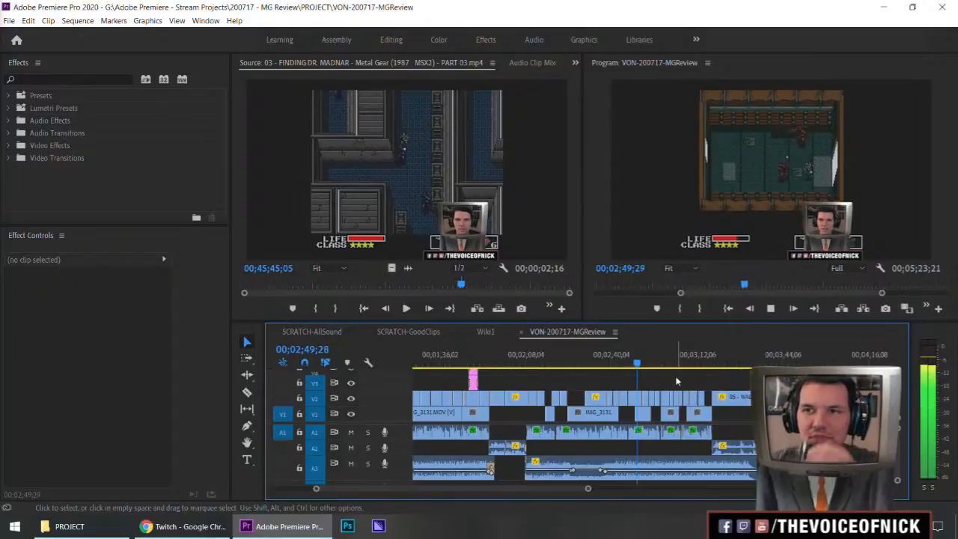
key("minus")
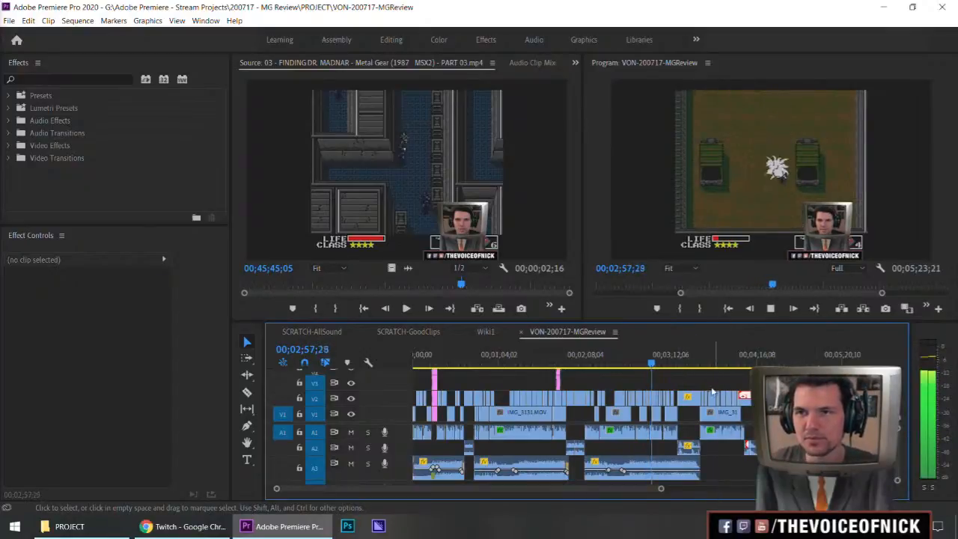
scroll(713, 389, "down", 3)
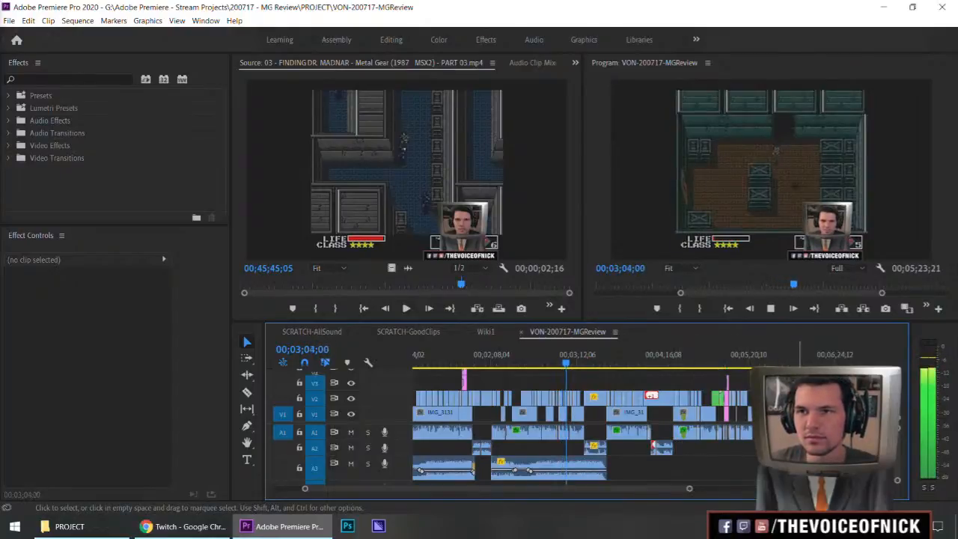
key("=")
key("=")
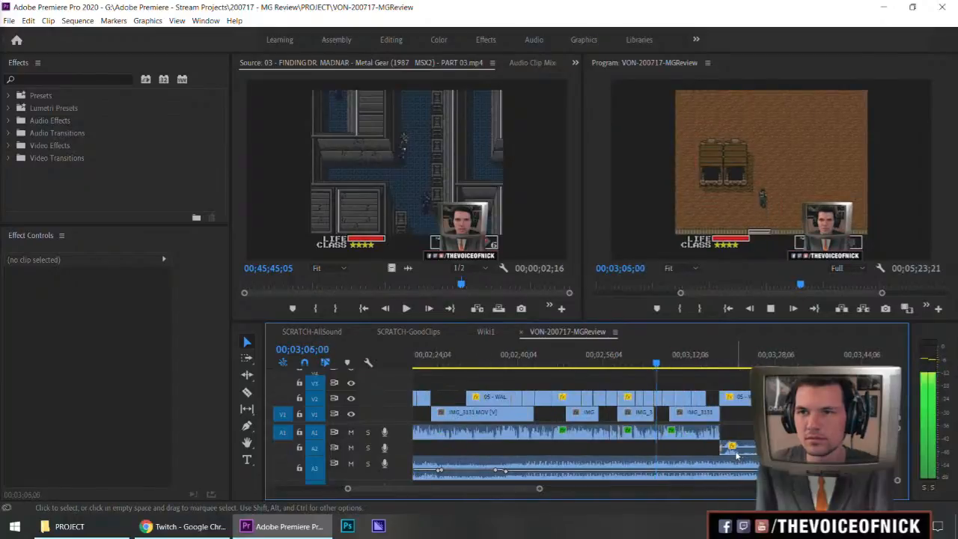
scroll(735, 451, "down", 2)
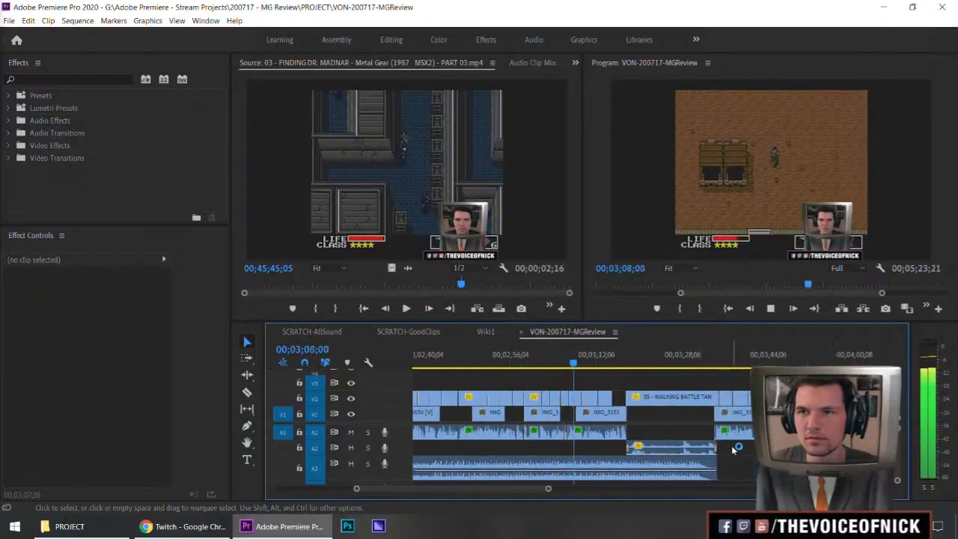
scroll(729, 444, "down", 2)
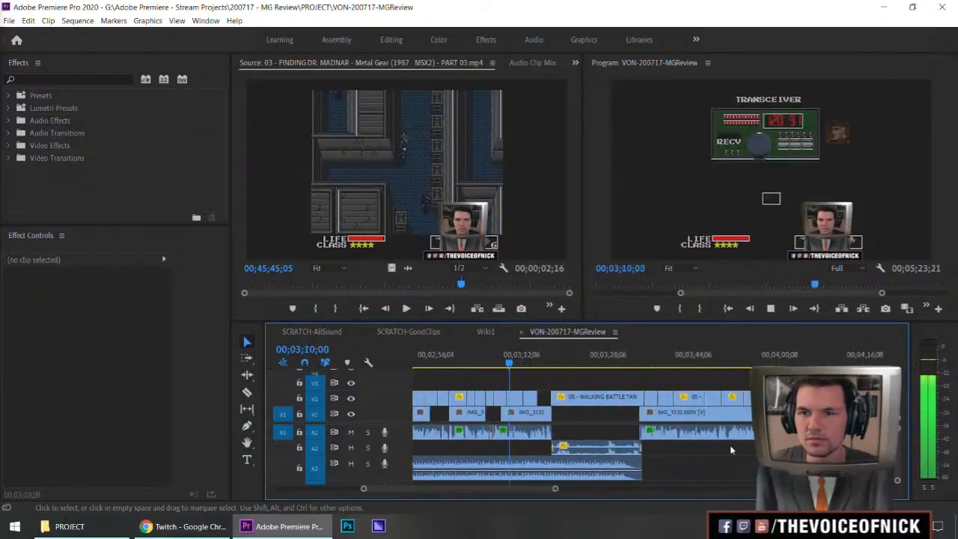
key("=")
scroll(726, 455, "down", 4)
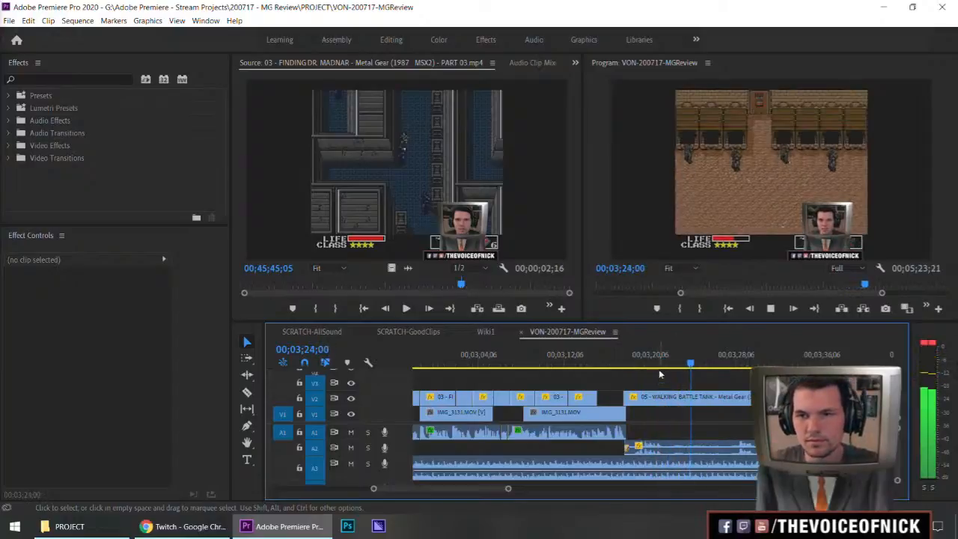
Solo audio track A3 and play its music from 00;03;20;06.
left_click(651, 365)
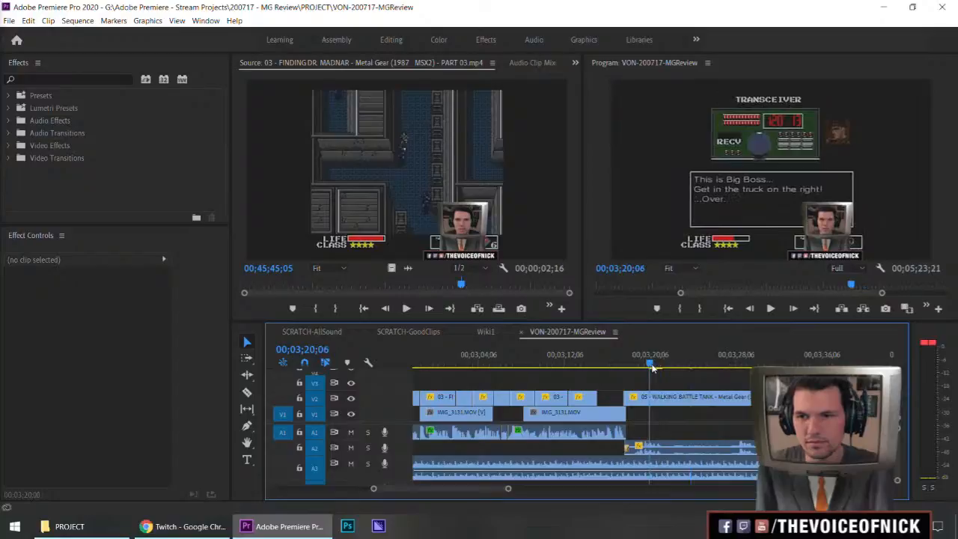
key("minus")
key("minus")
key("minus")
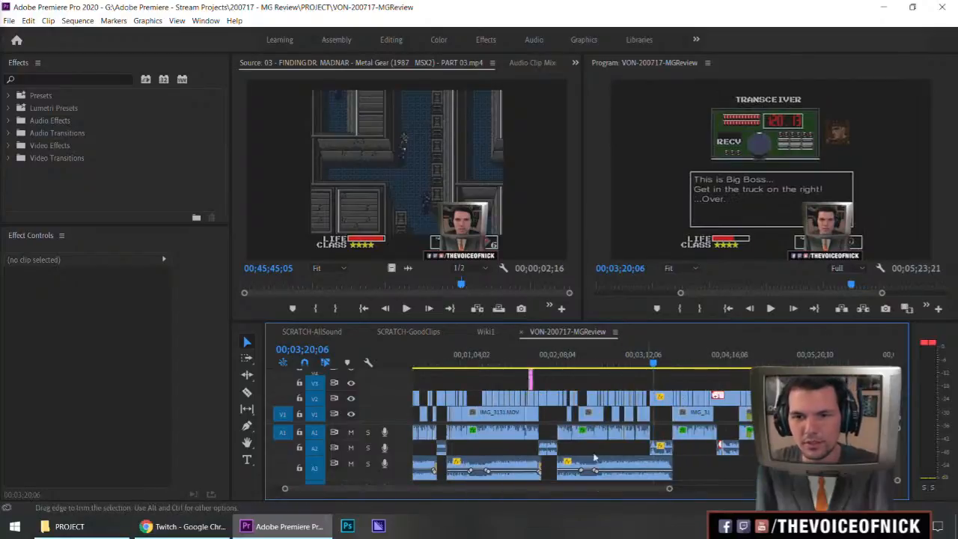
left_click(367, 463)
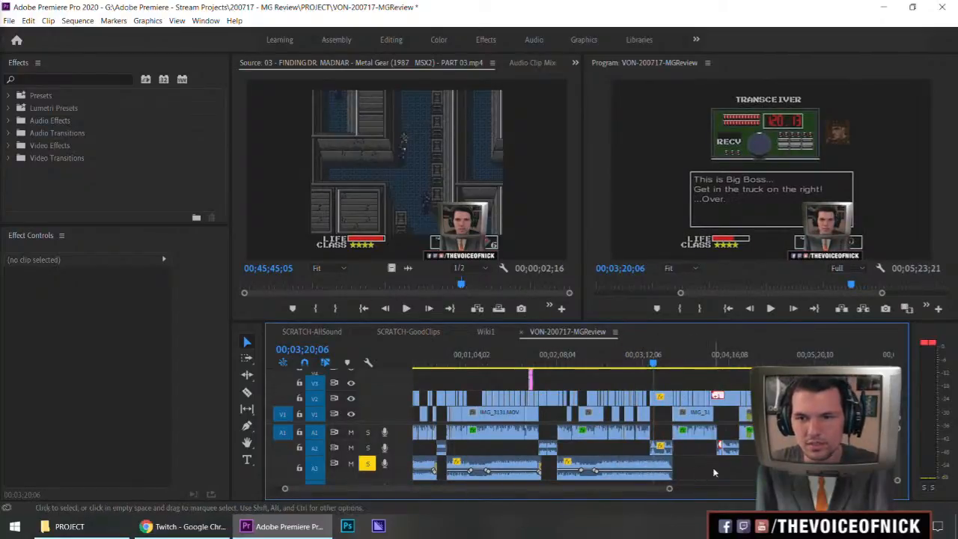
key("space")
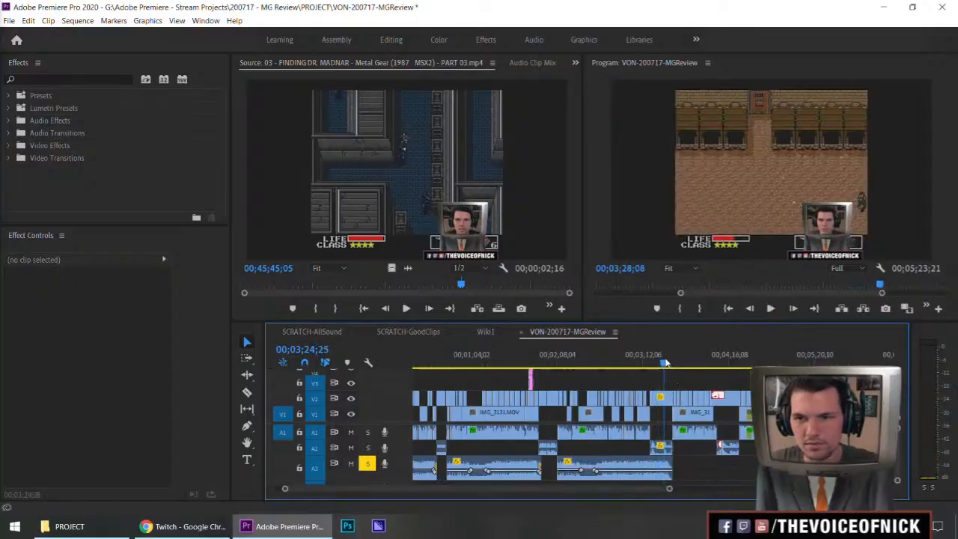
Listen to the ending of the soloed A3 music clip again, from about 00;03;19, to find a cut point.
key("=")
key("=")
key("=")
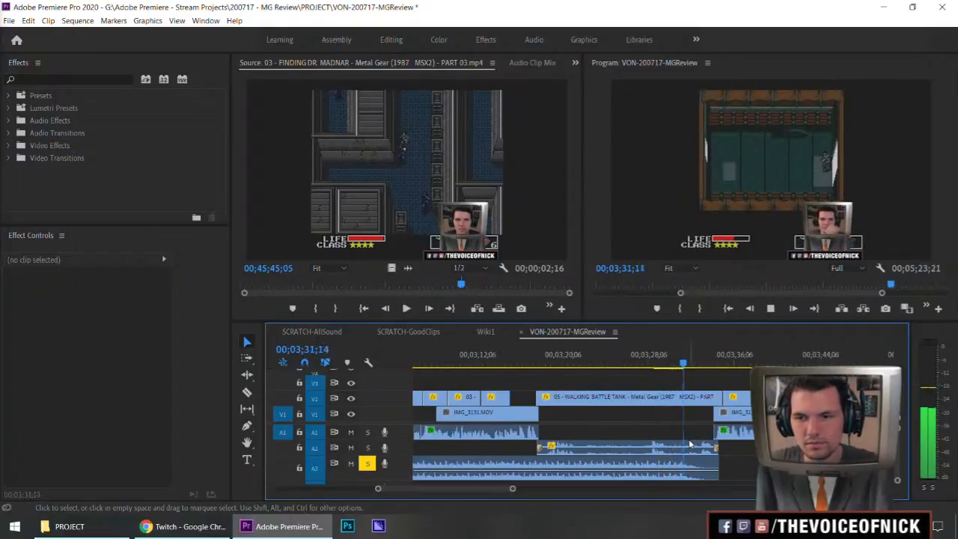
left_click(680, 364)
left_click_drag(664, 376, 636, 375)
key("space")
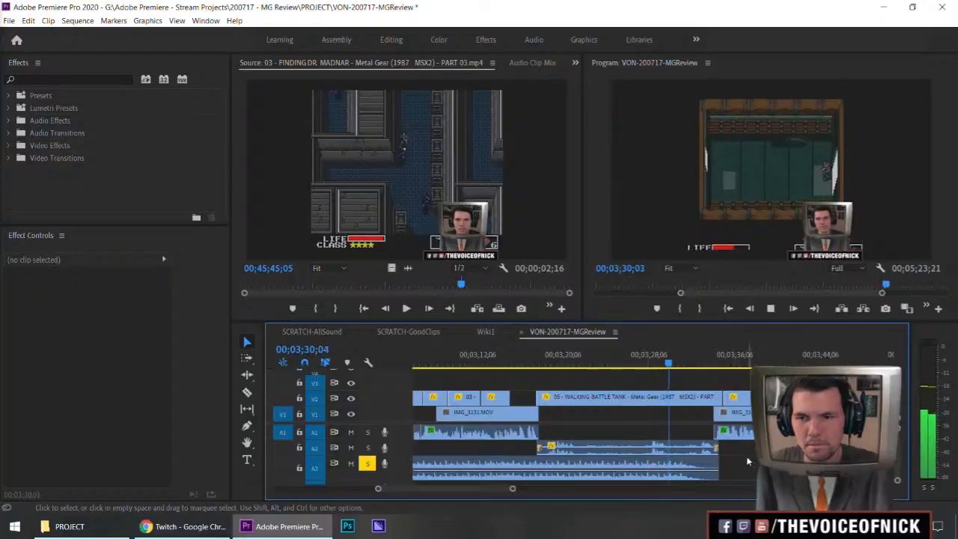
left_click_drag(632, 365, 555, 366)
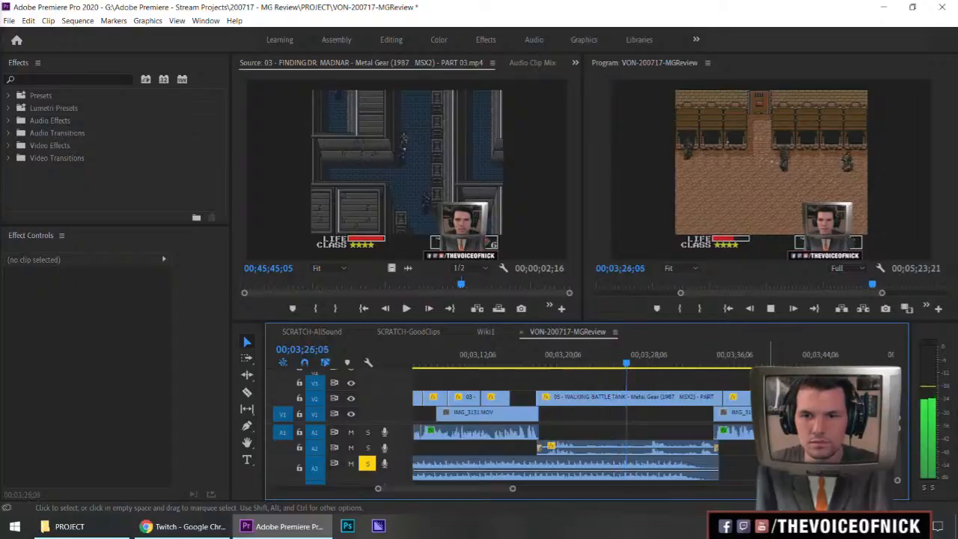
Split the A3 music clip at 00;03;27;14 and delete the part after the cut.
key("space")
key("c")
left_click(640, 467)
key("v")
left_click(676, 469)
key("Delete")
Match the frame of the remaining A3 music clip near its end to load Danosongs - Junk Ship Gold.mp3 as the source.
left_click(630, 464)
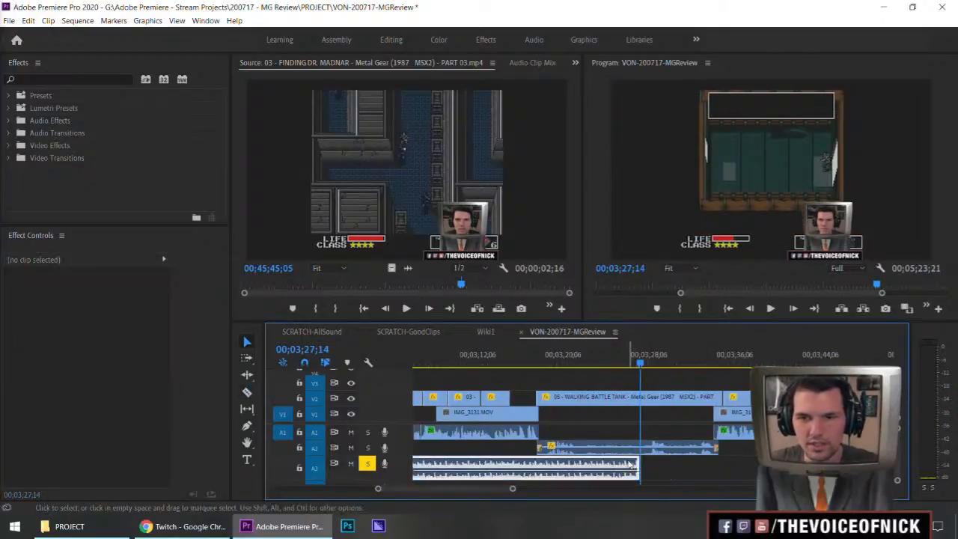
left_click(629, 365)
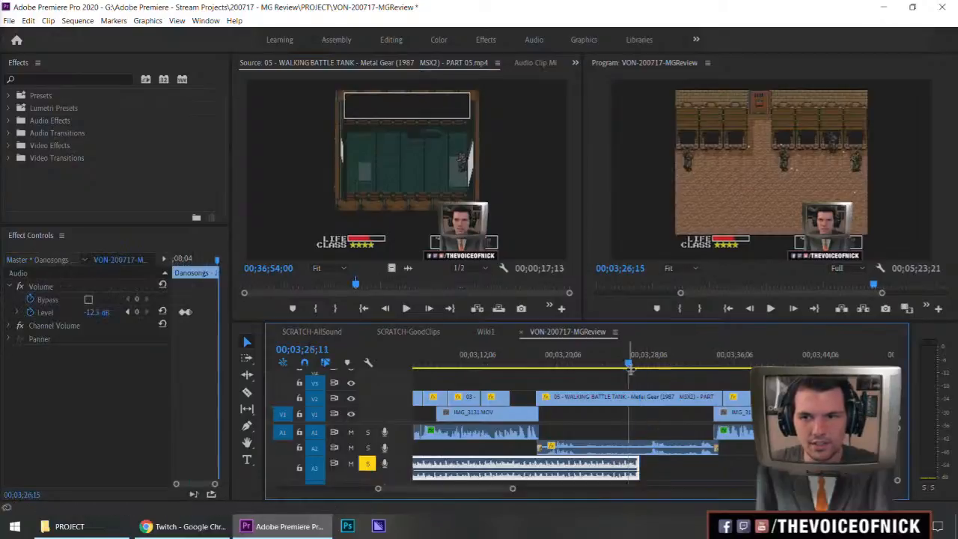
key("f")
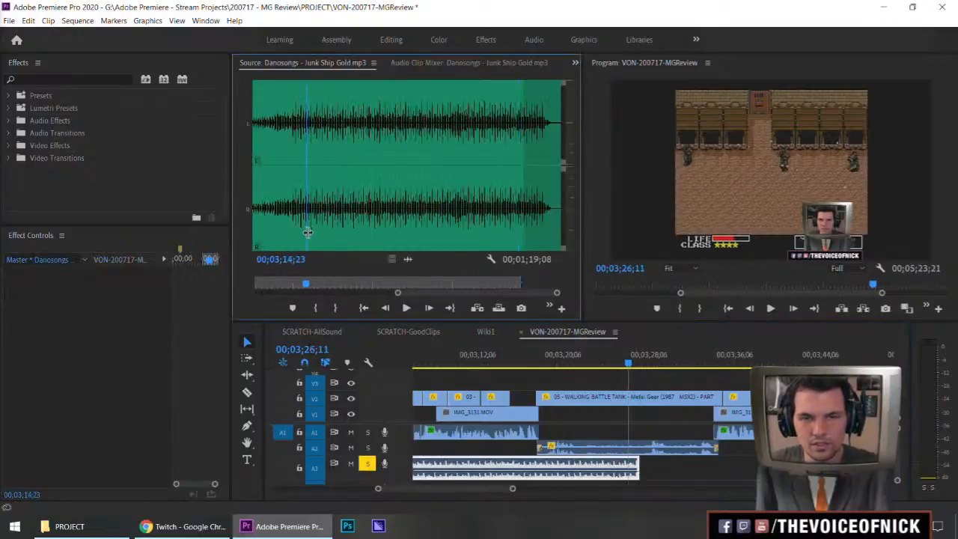
Mark an early section of the source music, about 12 seconds long and ending at 00;00;24;24, and place it on A3 directly after the cut.
key("minus")
key("minus")
left_click_drag(337, 227, 284, 237)
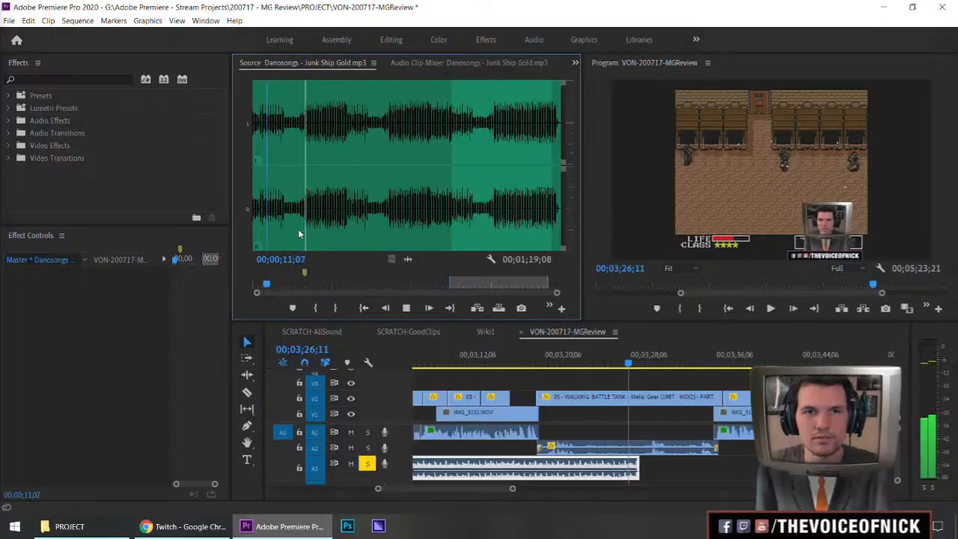
key("ctrl+shift+i")
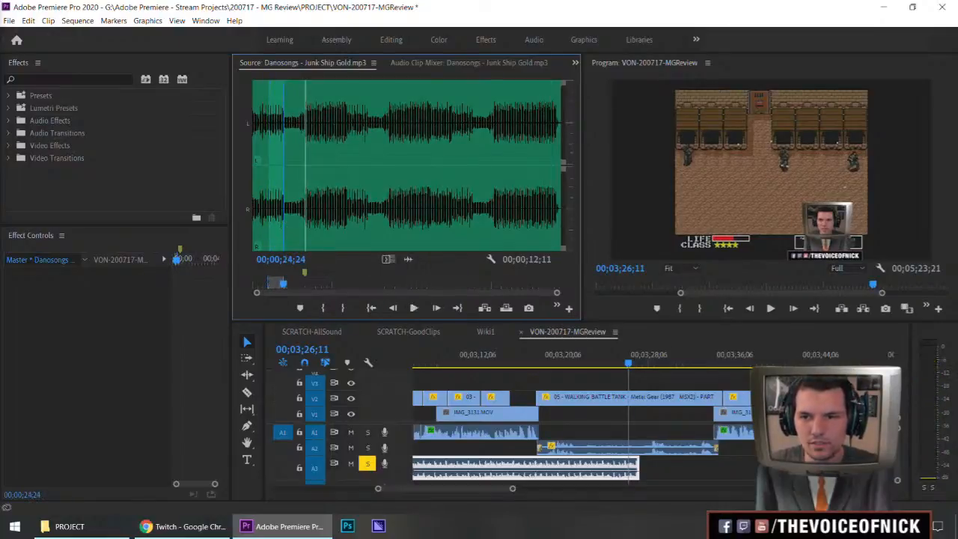
left_click_drag(407, 259, 648, 469)
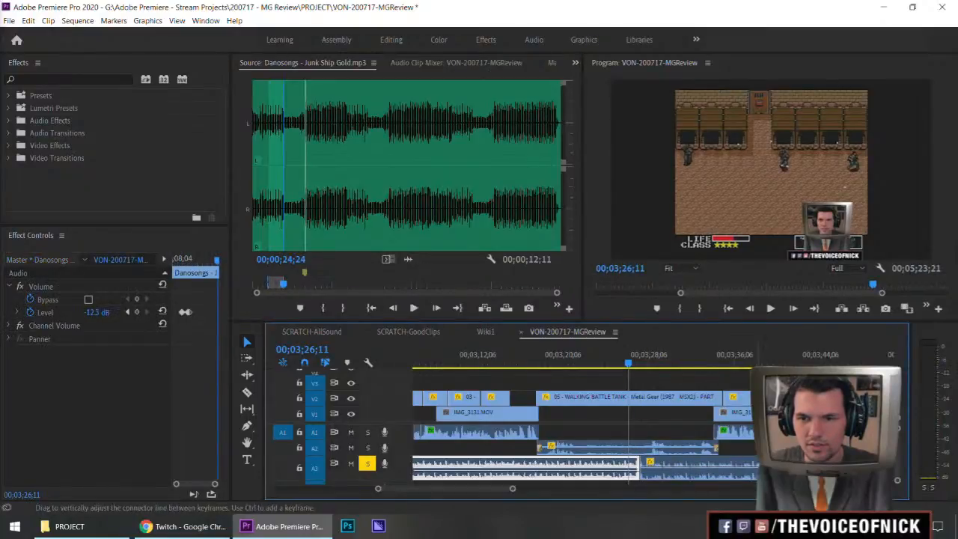
Play the join between the two A3 music clips from 00;03;26;11.
left_click(669, 432)
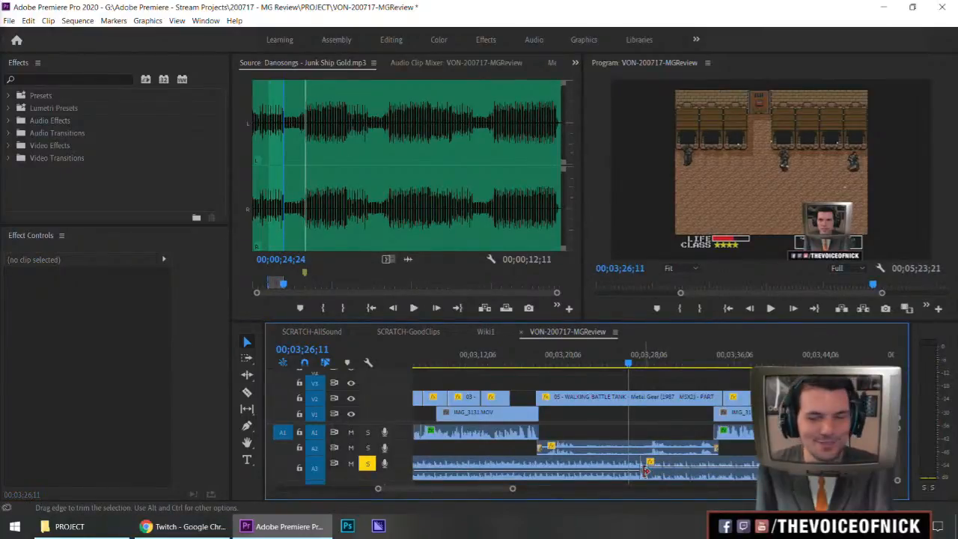
key("=")
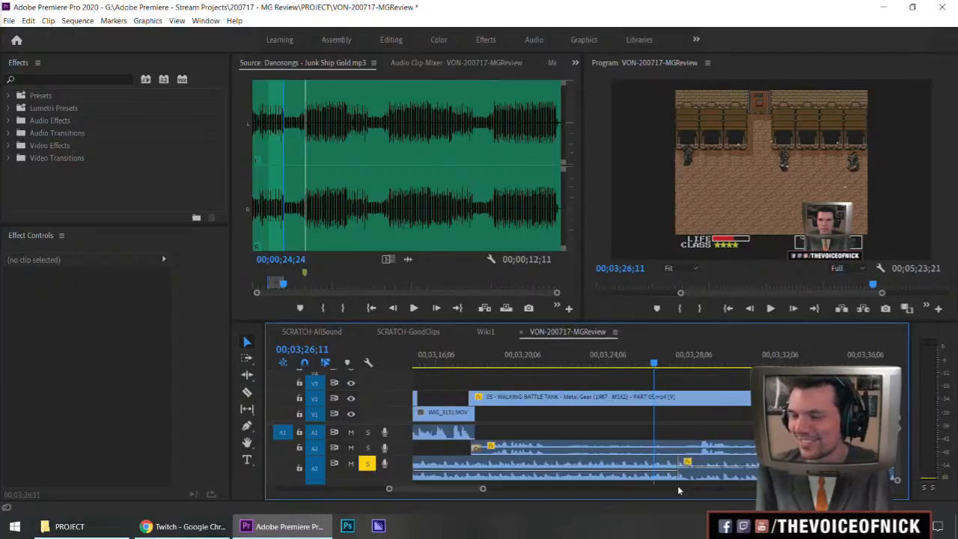
key("space")
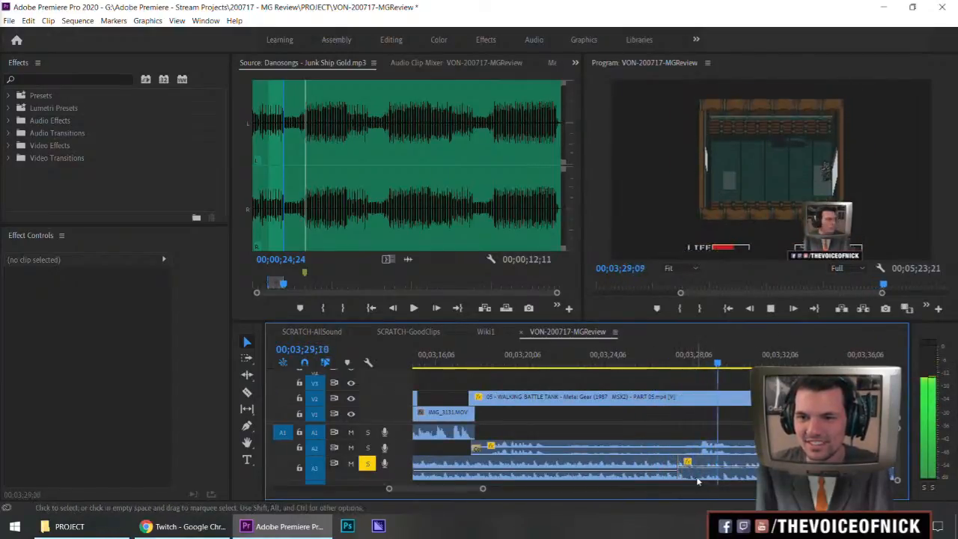
key("space")
Replay the A3 music join from about 00;03;25 to judge its timing and smoothness.
left_click(680, 473)
left_click(699, 481)
key("minus")
left_click(747, 475)
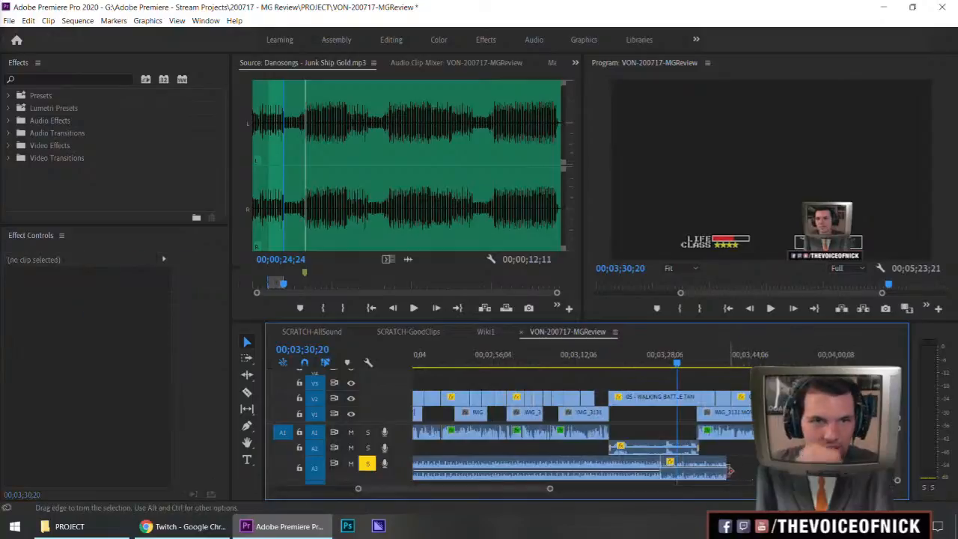
left_click_drag(676, 476, 680, 469)
left_click(650, 359)
key("space")
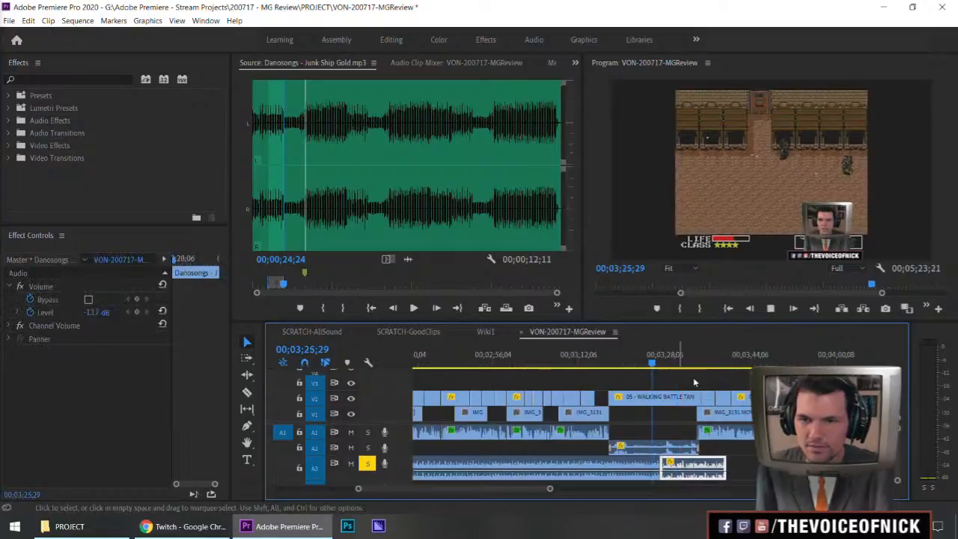
left_click(695, 383)
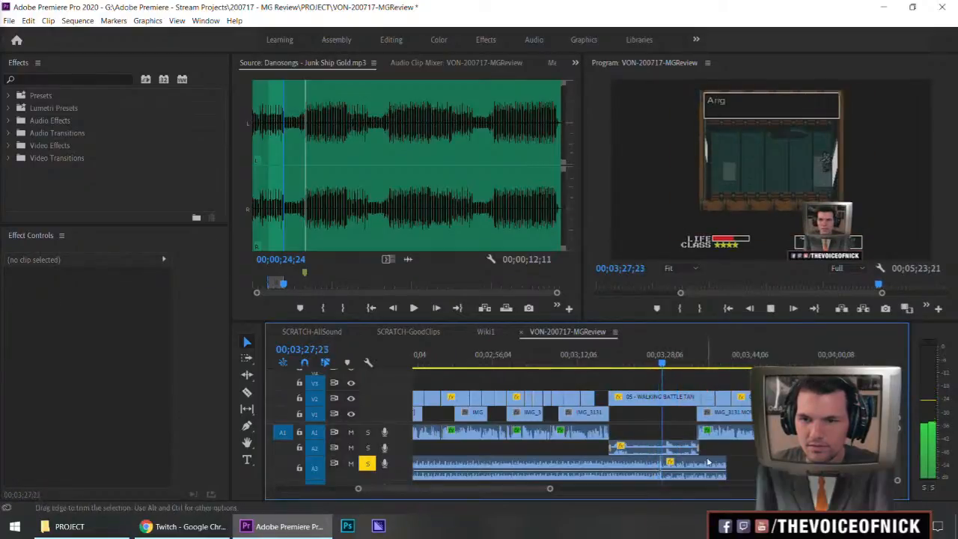
key("space")
left_click(679, 471)
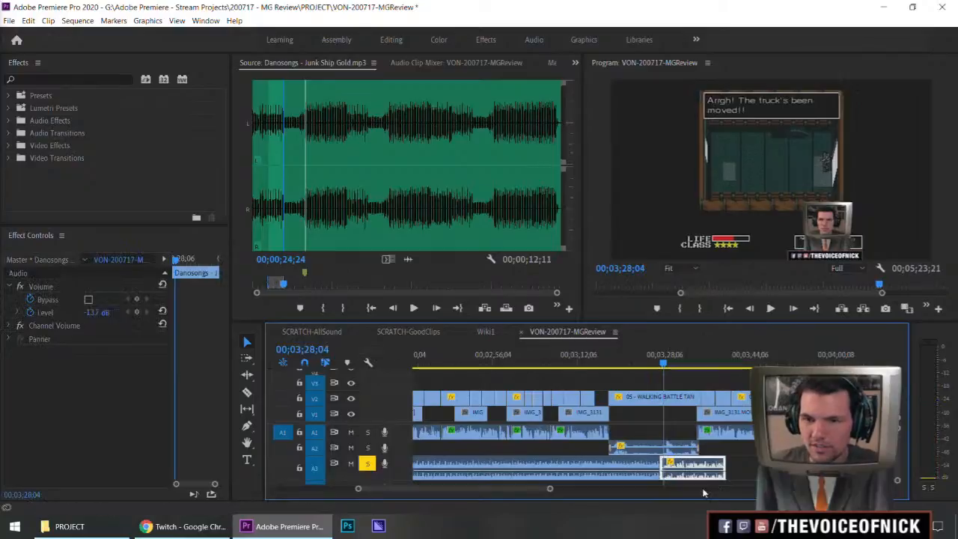
left_click_drag(659, 363, 654, 363)
key("space")
left_click(692, 379)
key("=")
key("=")
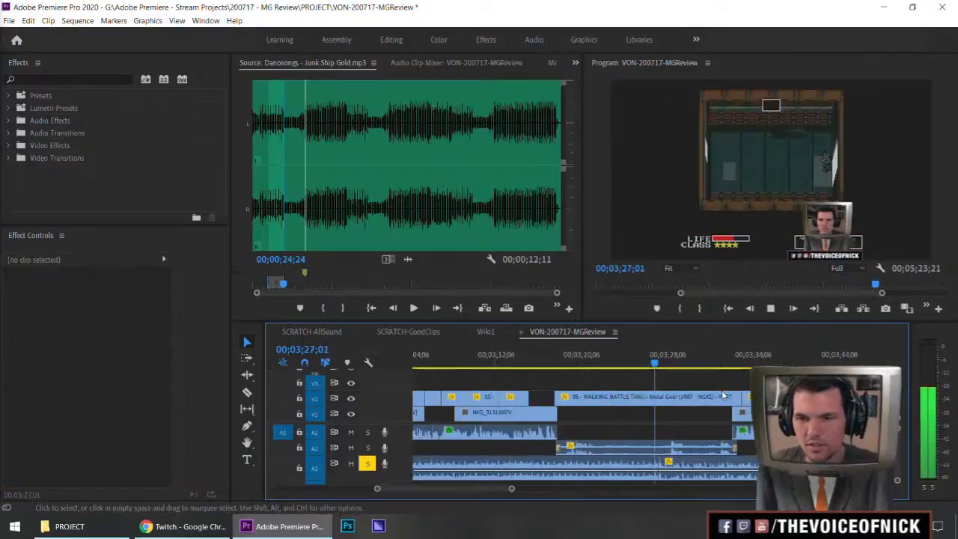
Apply the default Constant Power transition at the join of the two A3 music clips and set its duration to 2 seconds.
right_click(661, 463)
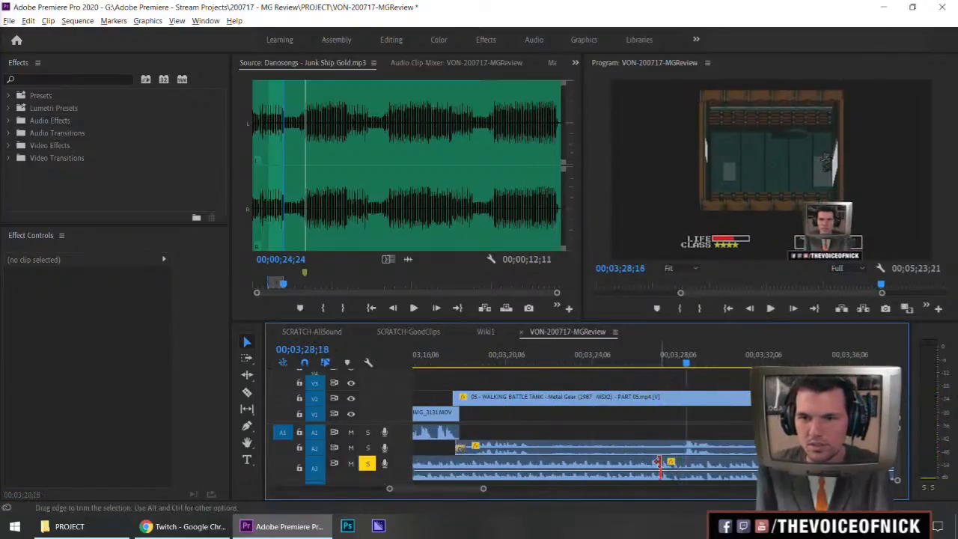
left_click(696, 442)
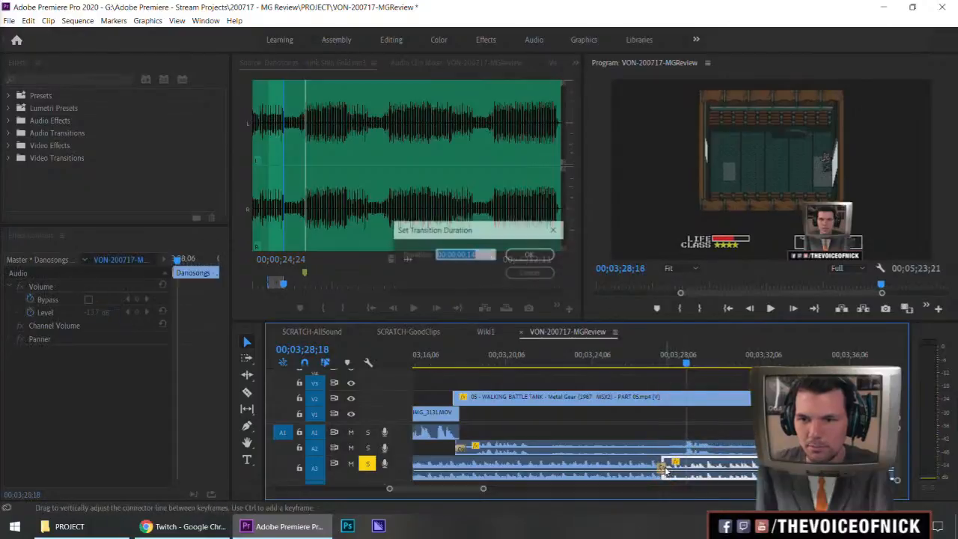
type("200")
key("Return")
Play back the crossfaded music join from about 00;03;24.
left_click(589, 363)
key("space")
left_click(692, 385)
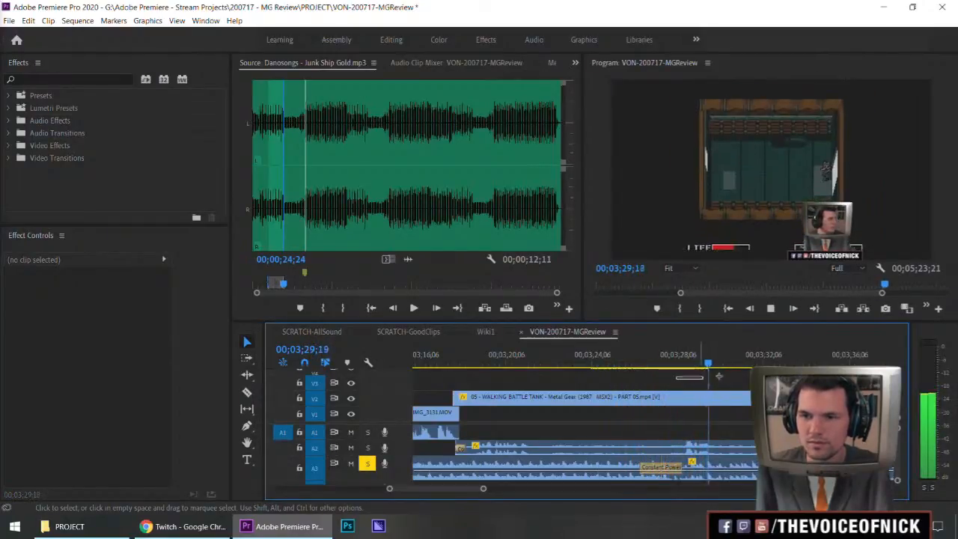
Replay the A3 music crossfade from about 00;03;24 and extend the second A3 clip's end by 00;02;03;13.
left_click_drag(678, 362, 606, 363)
key("space")
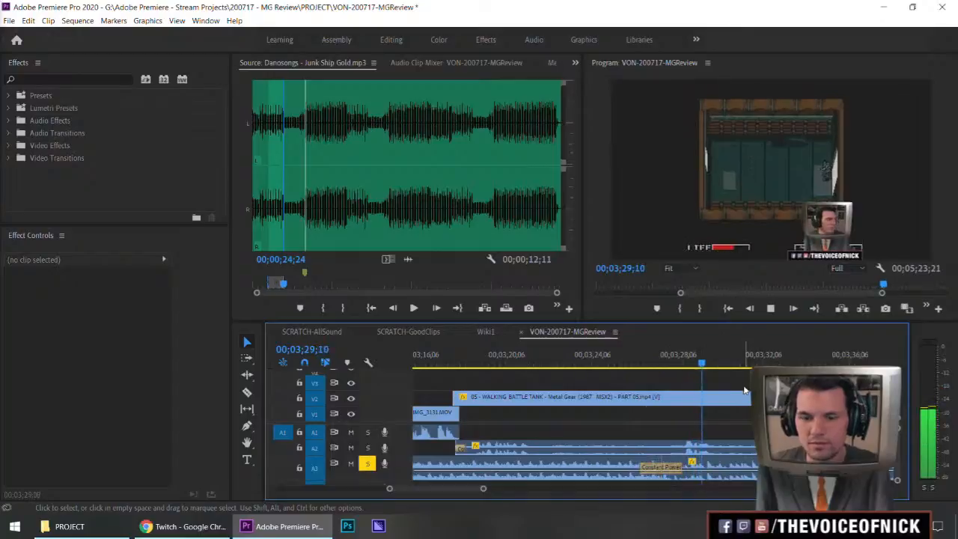
key("minus")
key("minus")
key("minus")
key("minus")
key("space")
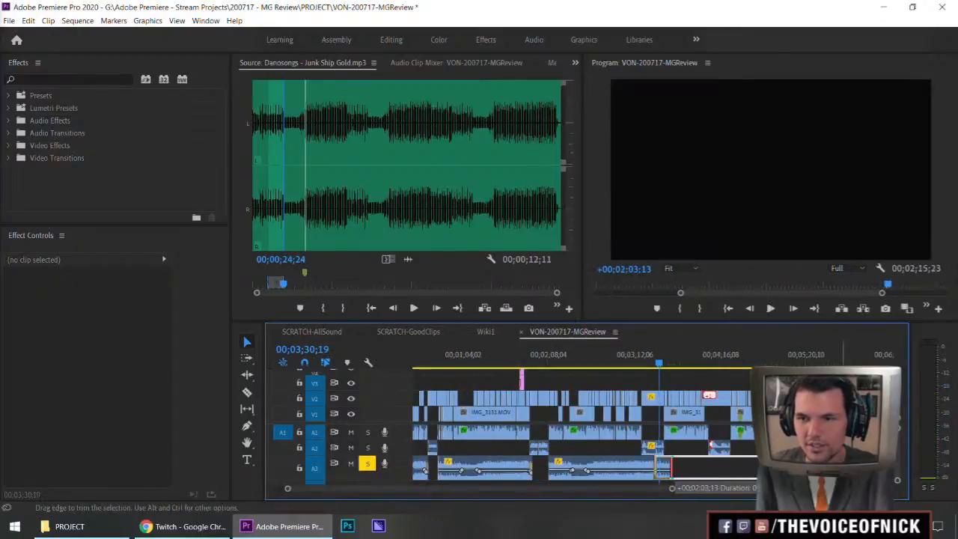
key("equal")
key("minus")
key("equal")
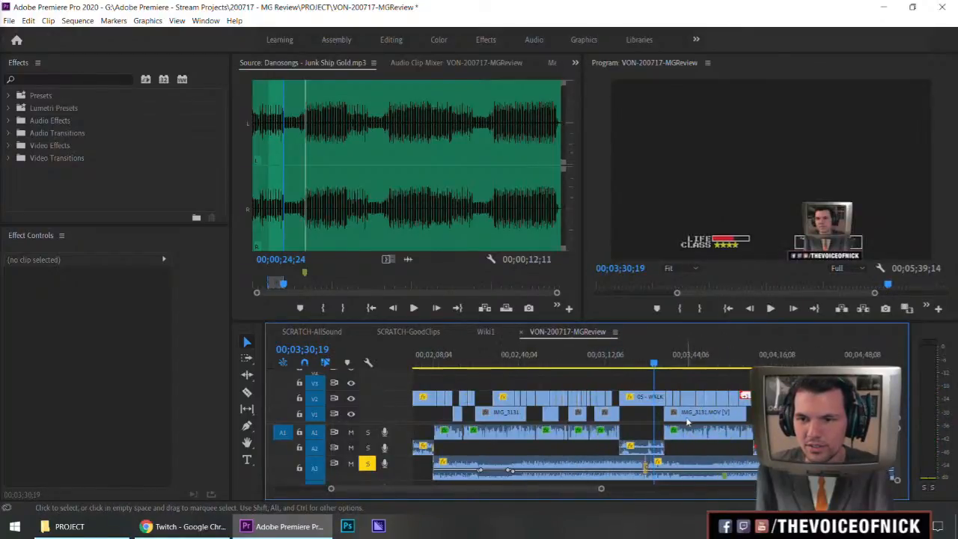
Turn off solo on track A3 and play the full mix from about 00;03;17.
left_click(637, 362)
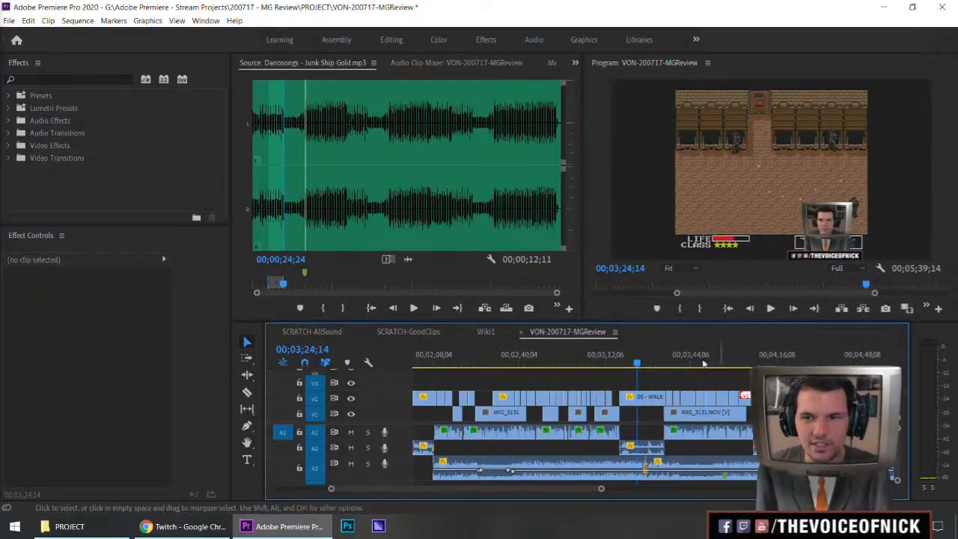
key("equal")
key("equal")
left_click_drag(595, 363, 576, 365)
key("space")
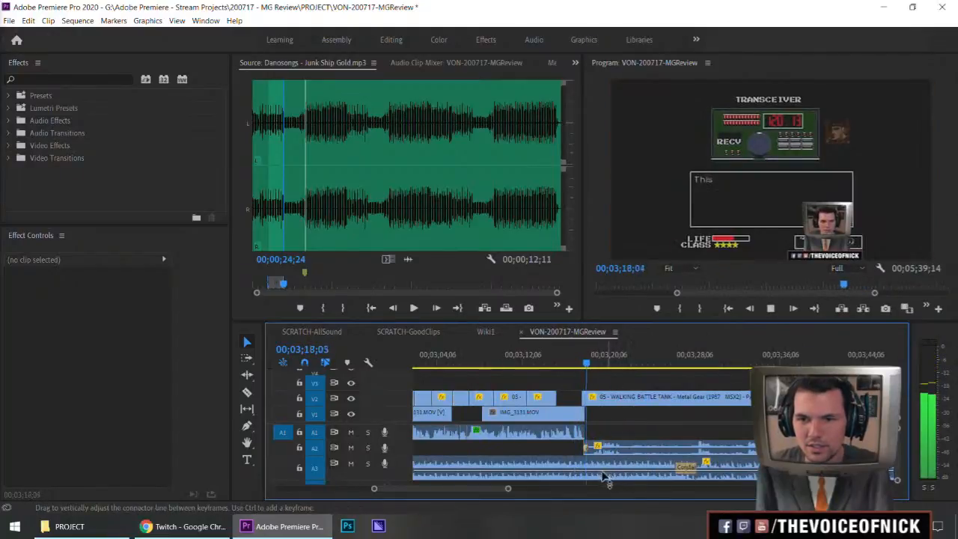
key("space")
Lower the first A3 music clip's volume to about -16 dB with keyframes at about 00;03;18.
left_click(594, 474)
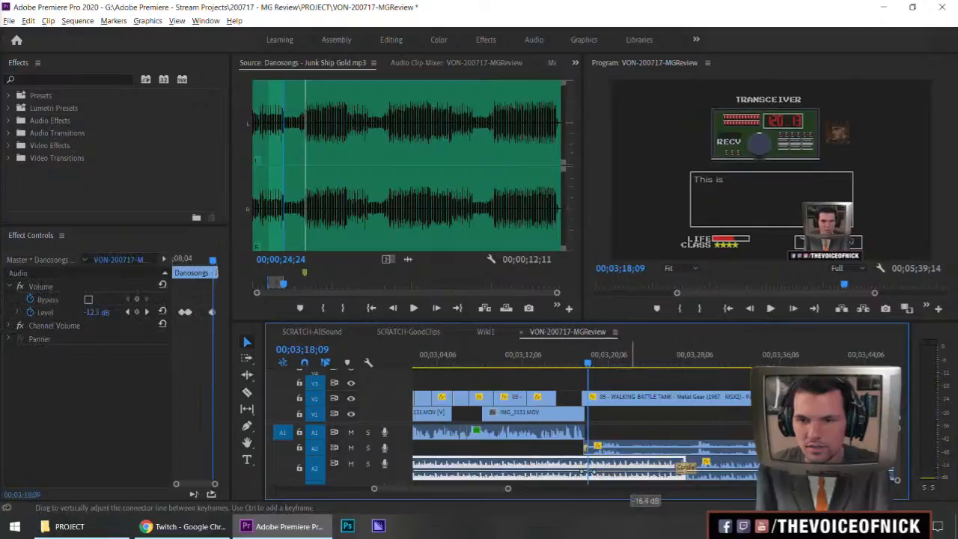
key("space")
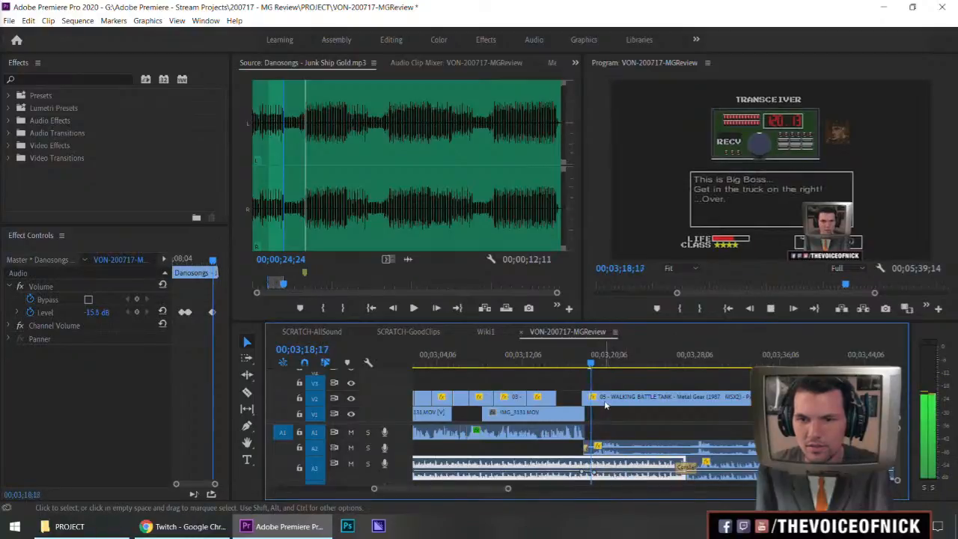
left_click(663, 385)
left_click_drag(628, 470, 629, 472)
Play the lowered music from about 00;03;16 through the crossfade to about 00;03;35.
left_click_drag(615, 363, 566, 363)
left_click_drag(619, 378, 599, 378)
key("space")
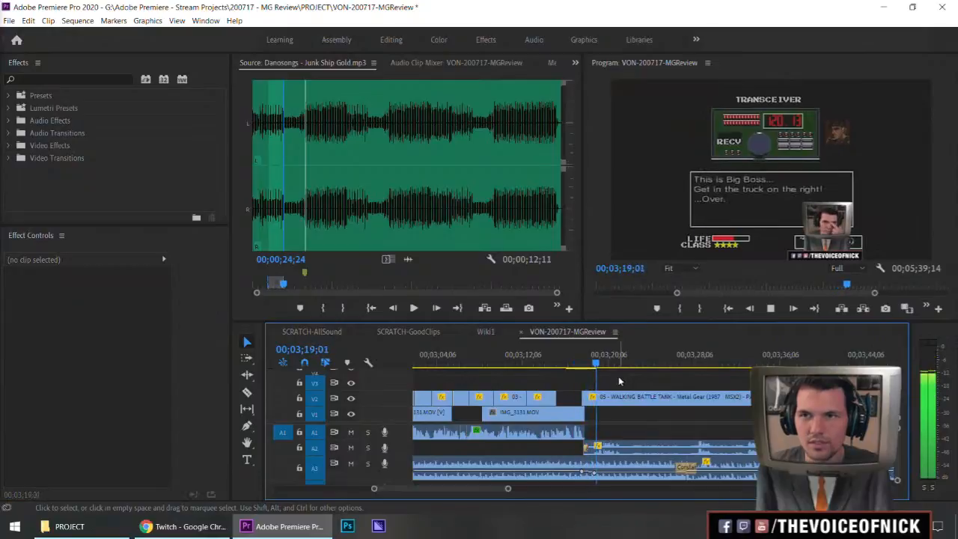
scroll(618, 378, "down", 4)
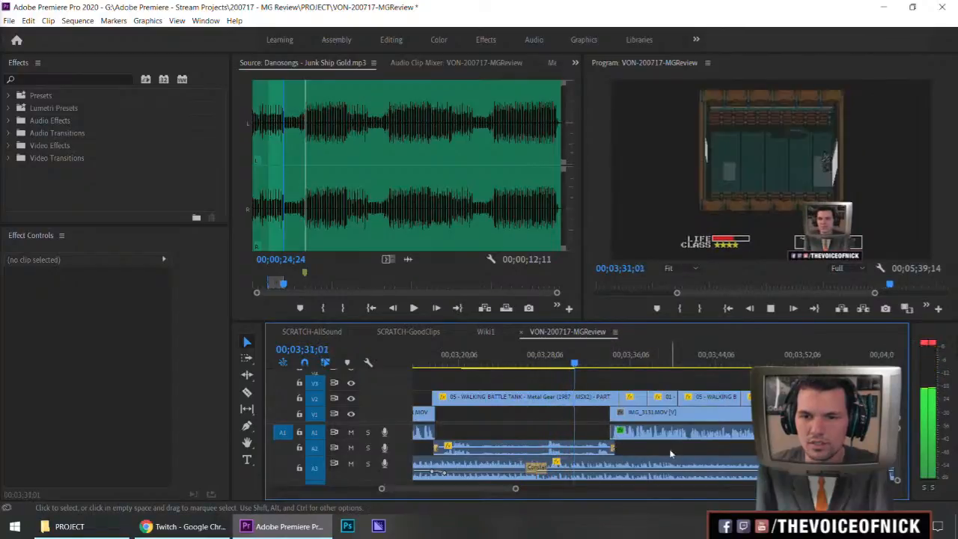
key("space")
Raise the second A3 music clip's volume to -10.5 dB with keyframes around 00;03;35 and play from about 00;03;31.
left_click(615, 471)
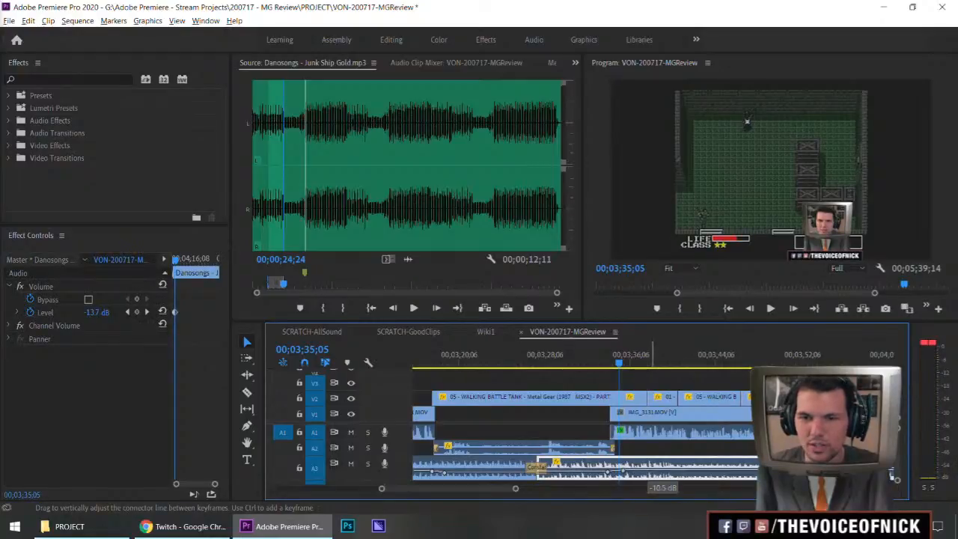
left_click(598, 415)
left_click_drag(611, 362, 574, 370)
key("space")
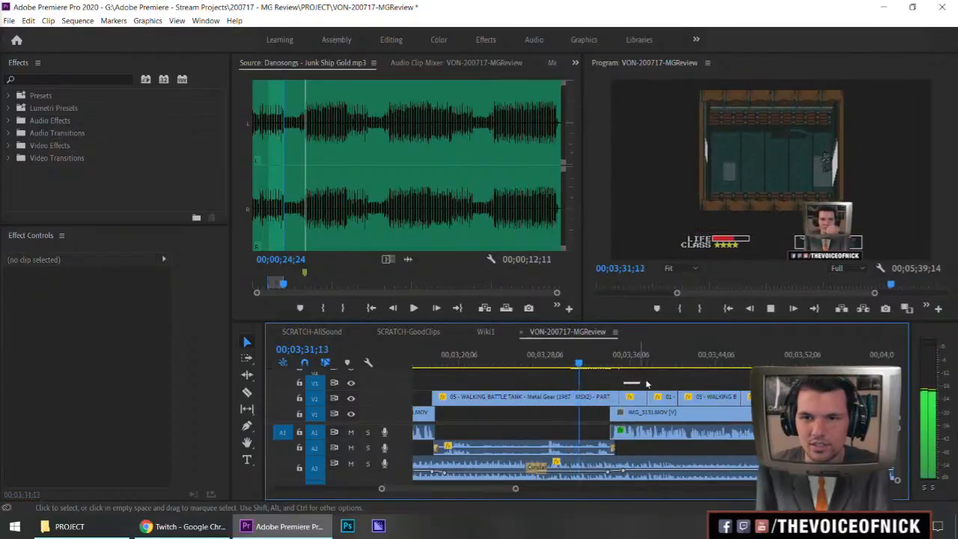
Play the crossfade from about 00;03;25 and set the second A3 clip's level before the volume rise to -16.2 dB.
left_click(516, 364)
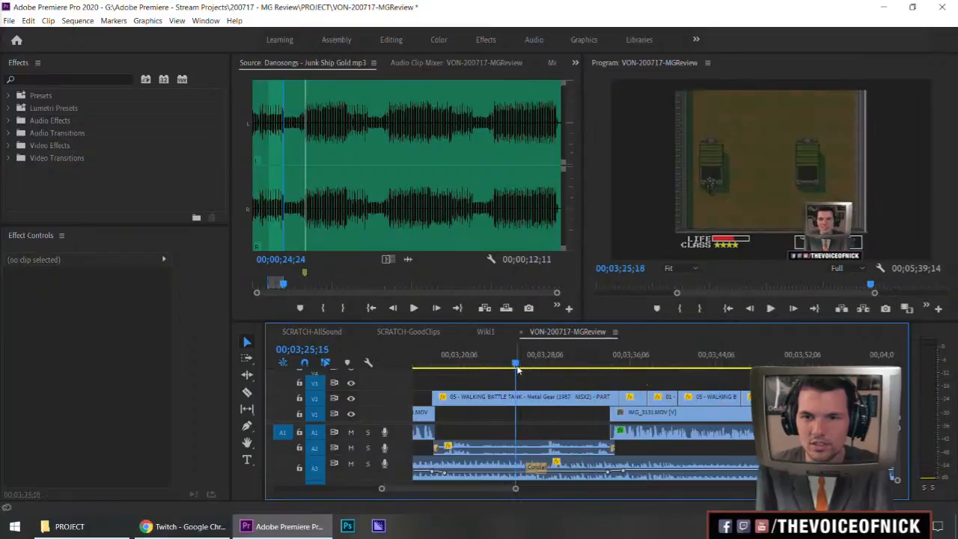
key("space")
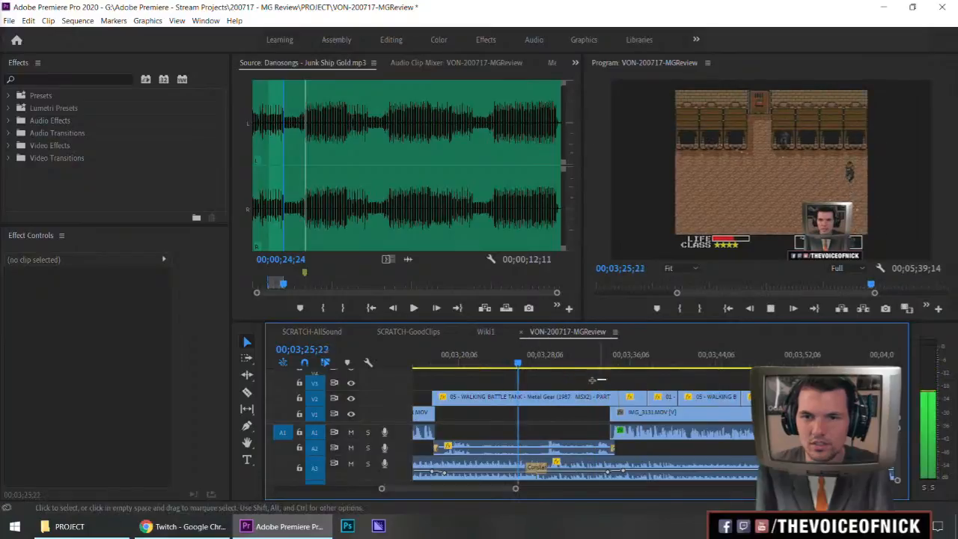
left_click(583, 477)
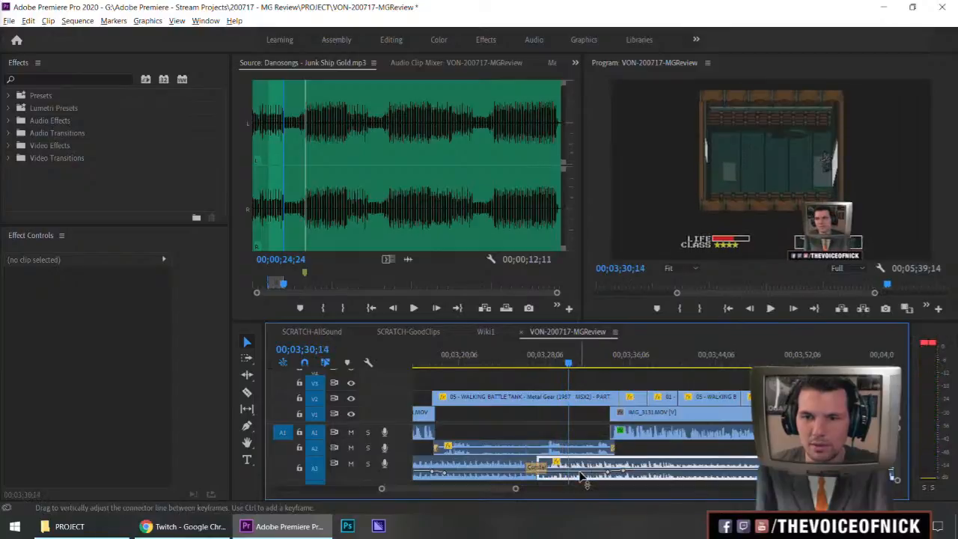
left_click_drag(582, 472, 583, 471)
left_click(665, 453)
key("space")
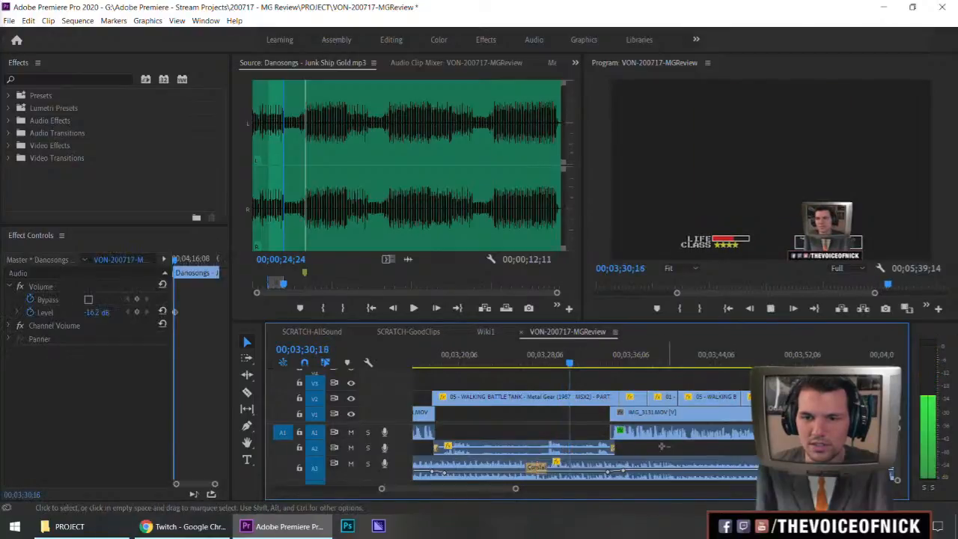
Move the second A3 clip's two volume-rise keyframes earlier, to about 00;03;33 and 00;03;34, and play the rise.
key("minus")
key("equal")
key("minus")
key("equal")
key("equal")
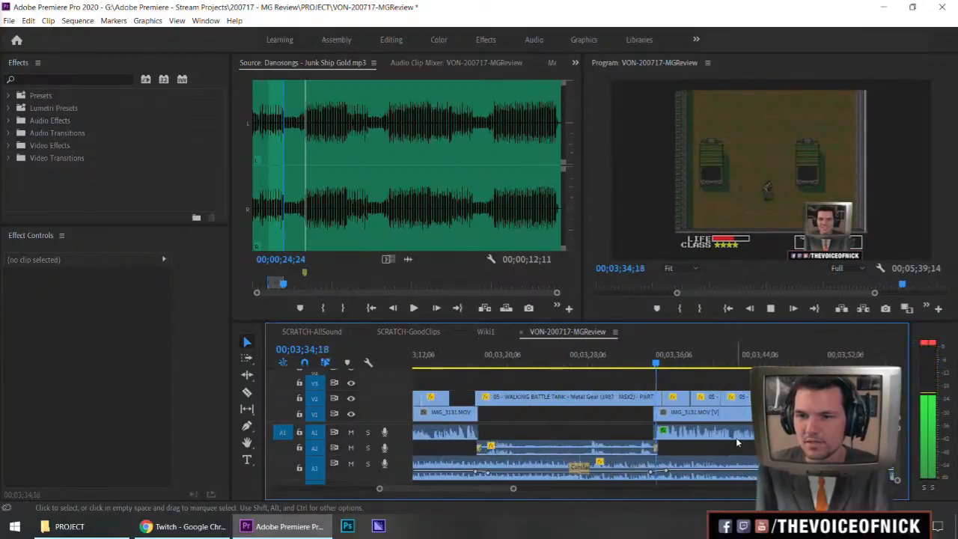
left_click(670, 473)
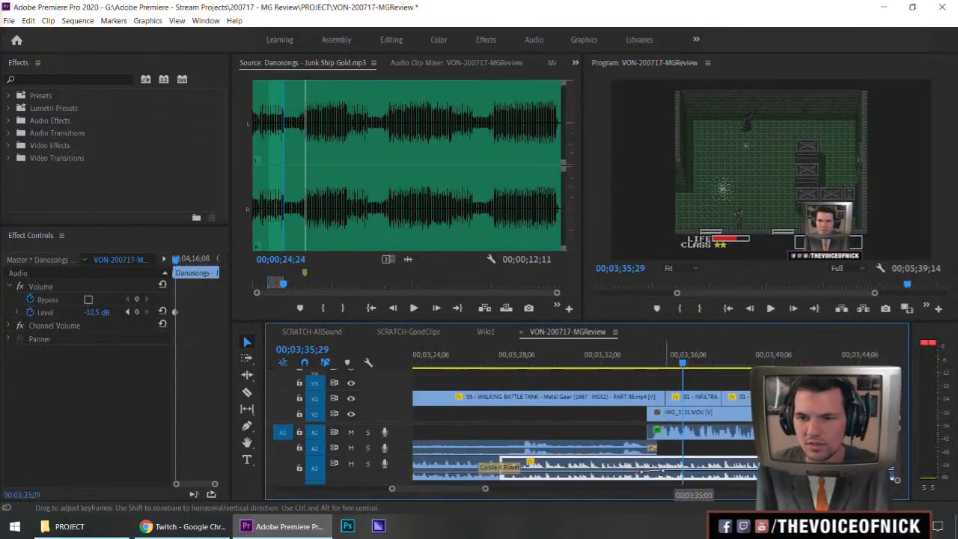
left_click_drag(661, 472, 653, 472)
left_click(601, 364)
left_click_drag(647, 383, 680, 385)
key("space")
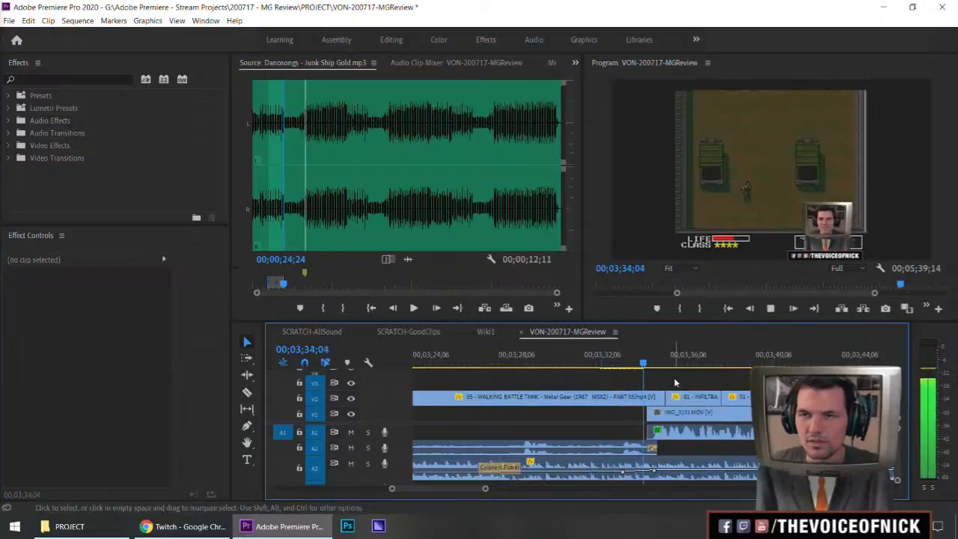
key("space")
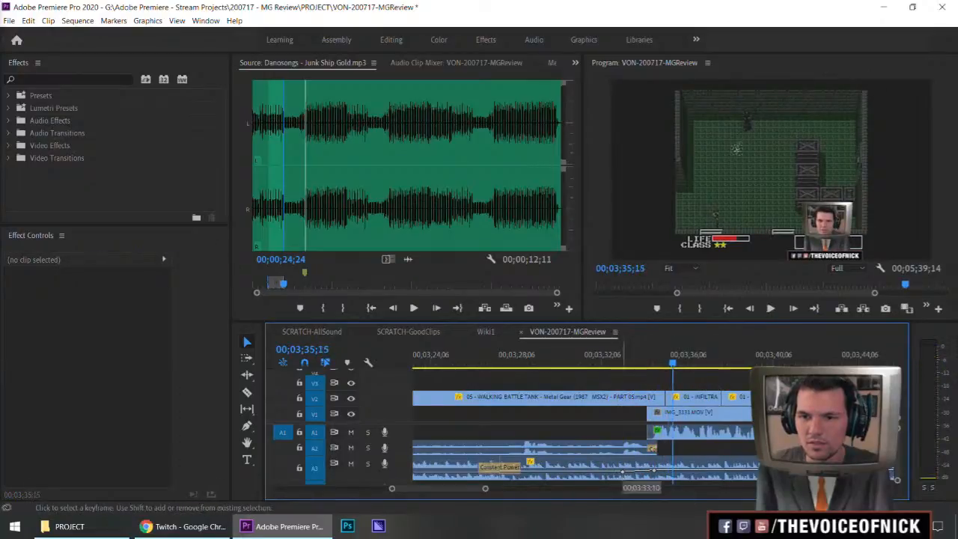
Shift the first volume-rise keyframe on the second A3 clip slightly later, to about 00;03;33;15, and play on to about 00;03;47.
left_click_drag(622, 471, 629, 471)
left_click(618, 363)
left_click_drag(668, 380, 674, 380)
key("space")
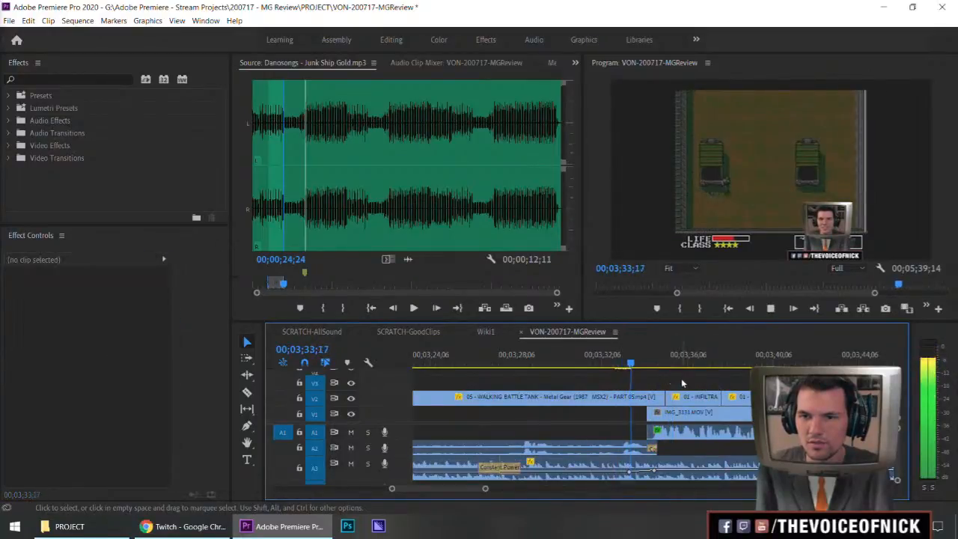
key("minus")
key("minus")
key("minus")
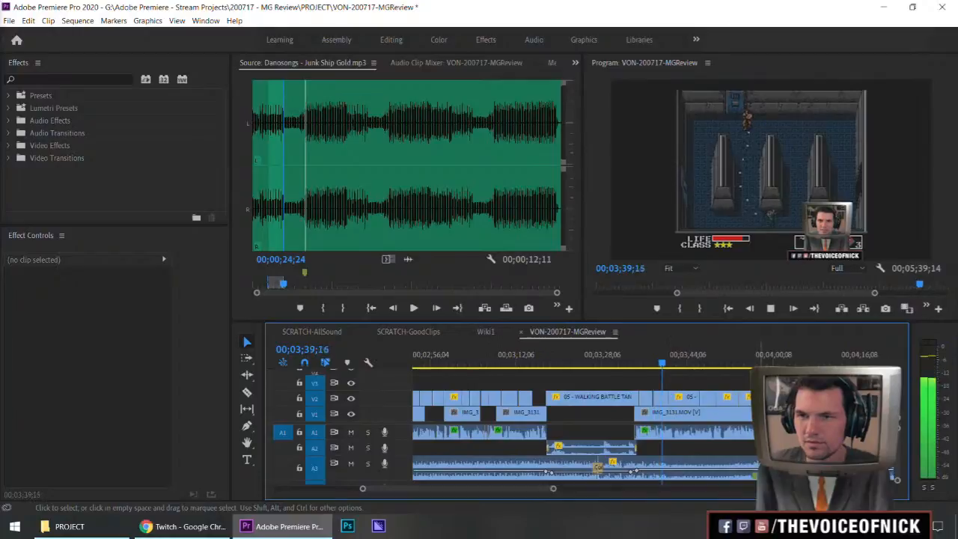
key("minus")
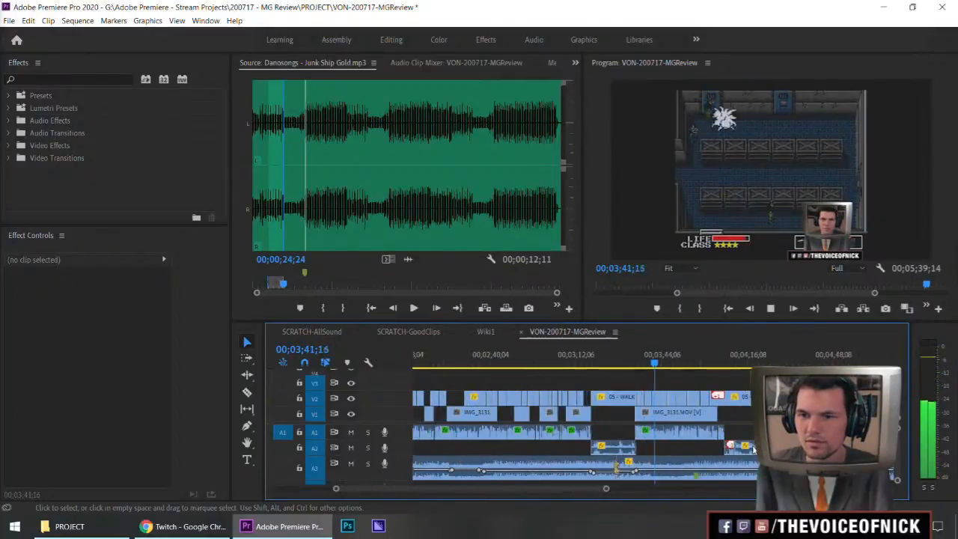
key("equal")
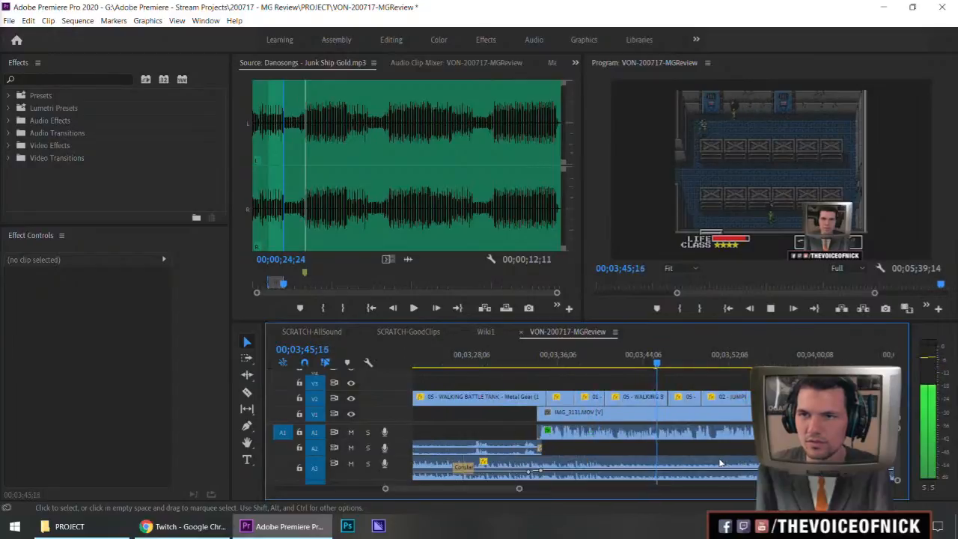
key("equal")
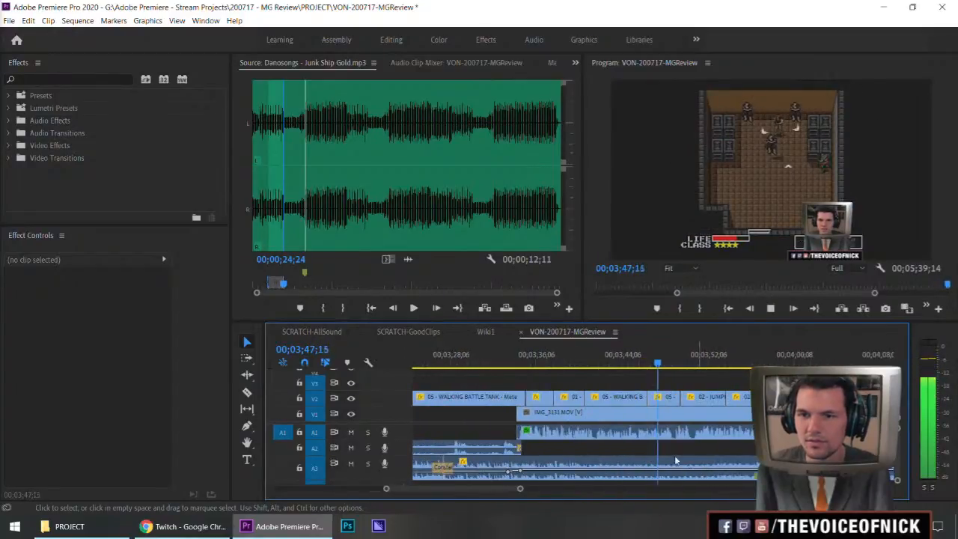
Play from 00;03;37;25 and raise the second A3 clip's volume to about -8.5 dB with keyframes at about 00;03;40.
left_click(557, 362)
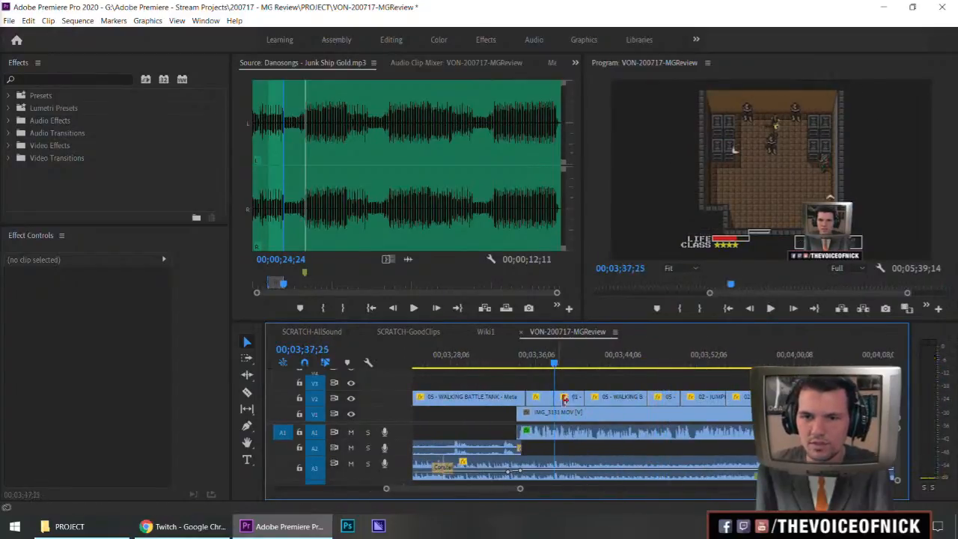
key("space")
left_click(583, 472)
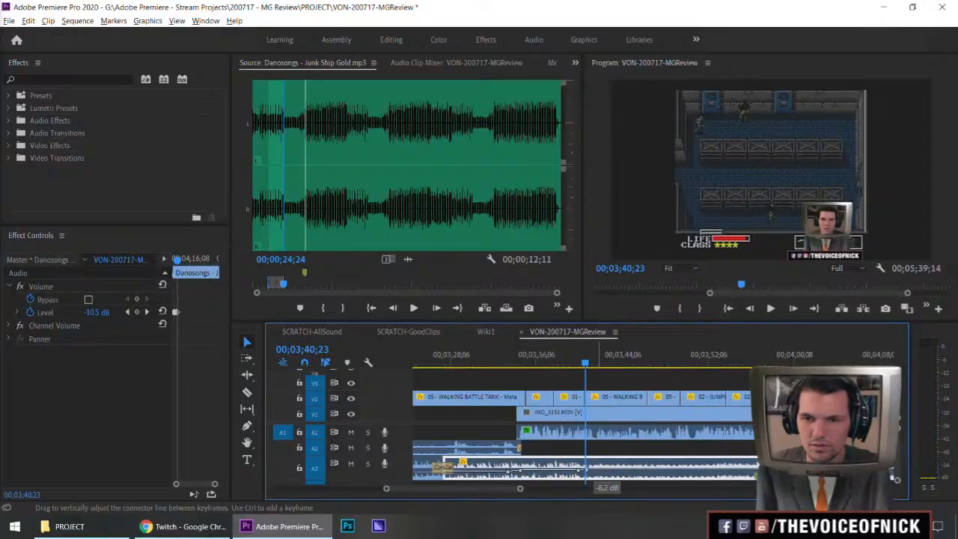
key("space")
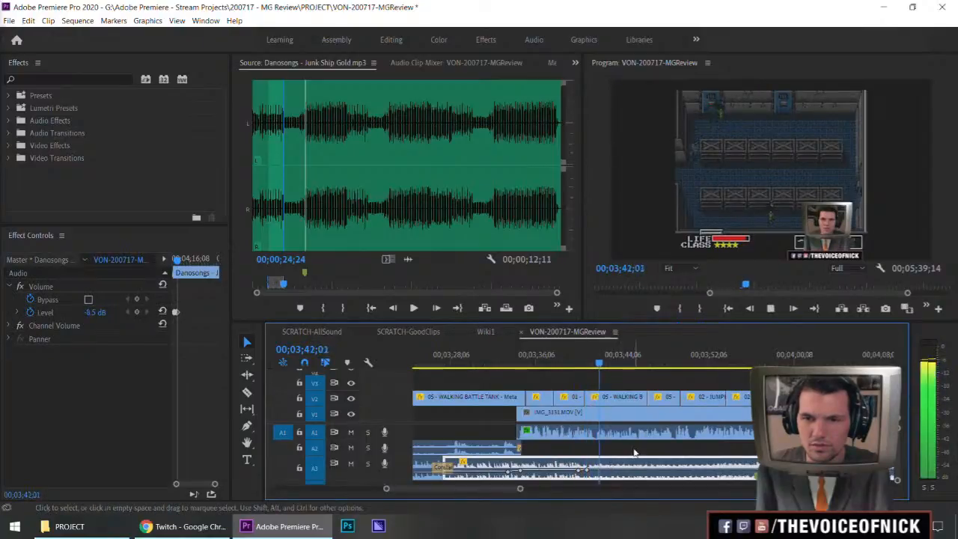
left_click(633, 449)
Compare the music loudness by playing from about 00;02;59 and again from about 00;03;44.
key("minus")
key("minus")
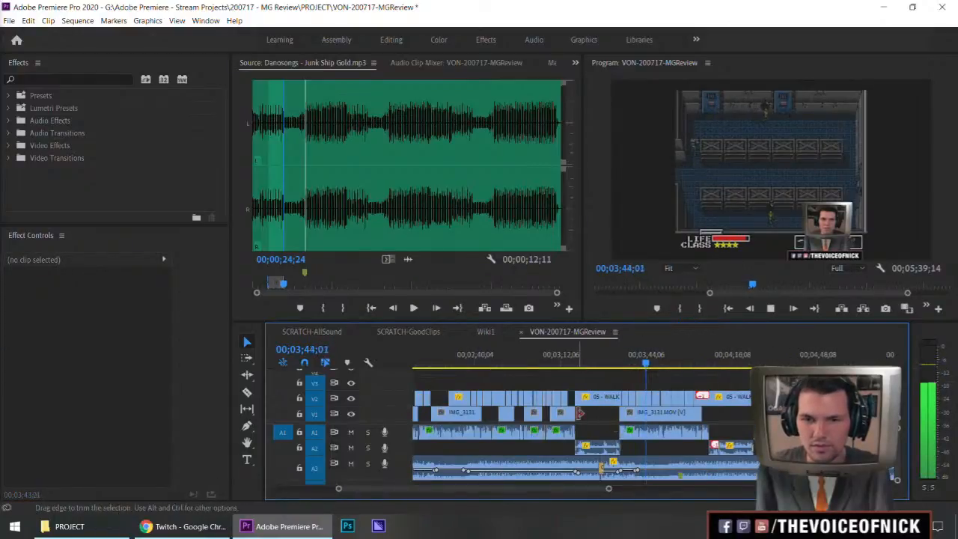
left_click(524, 361)
key("space")
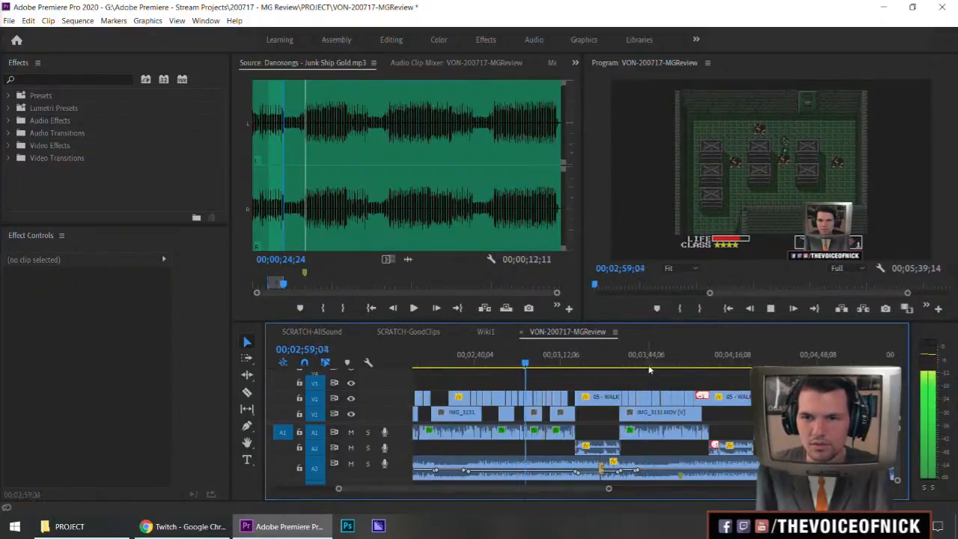
left_click(646, 362)
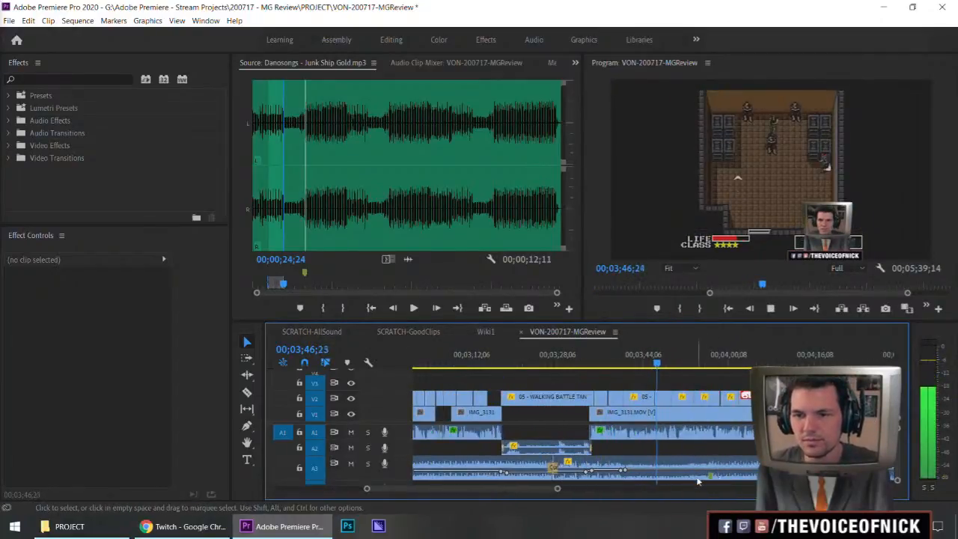
Raise the second A3 clip's volume after the last keyframe to -7.5 dB and play it from 00;03;48;04.
key("space")
left_click(671, 475)
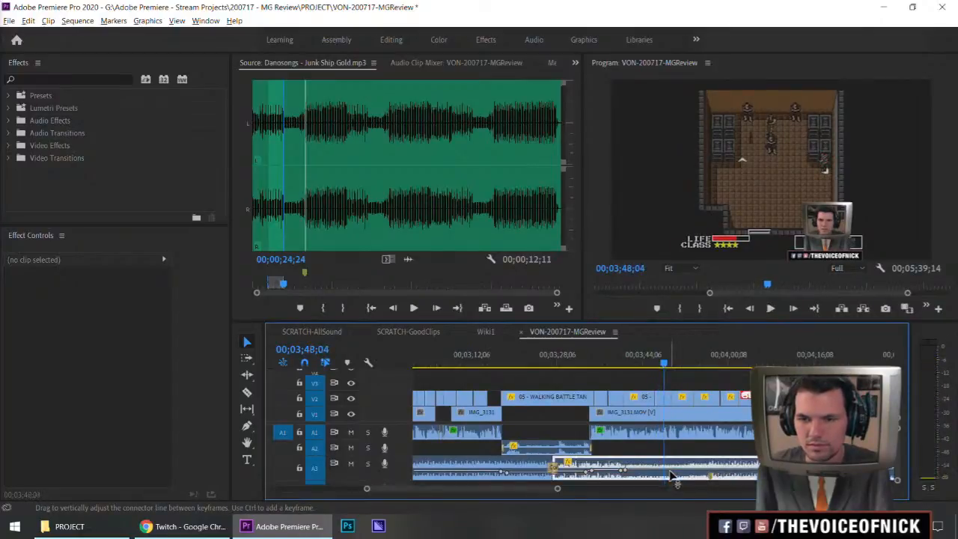
key("space")
left_click(705, 454)
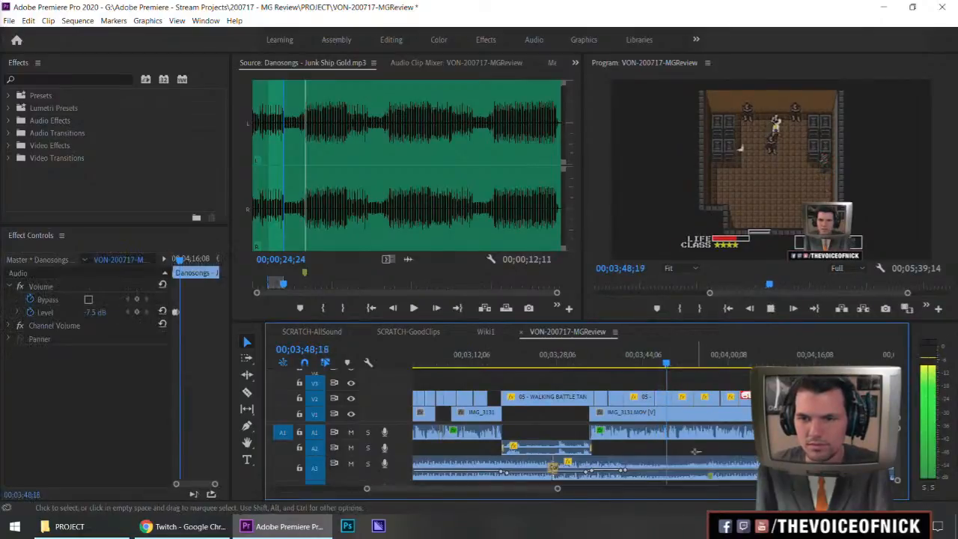
key("space")
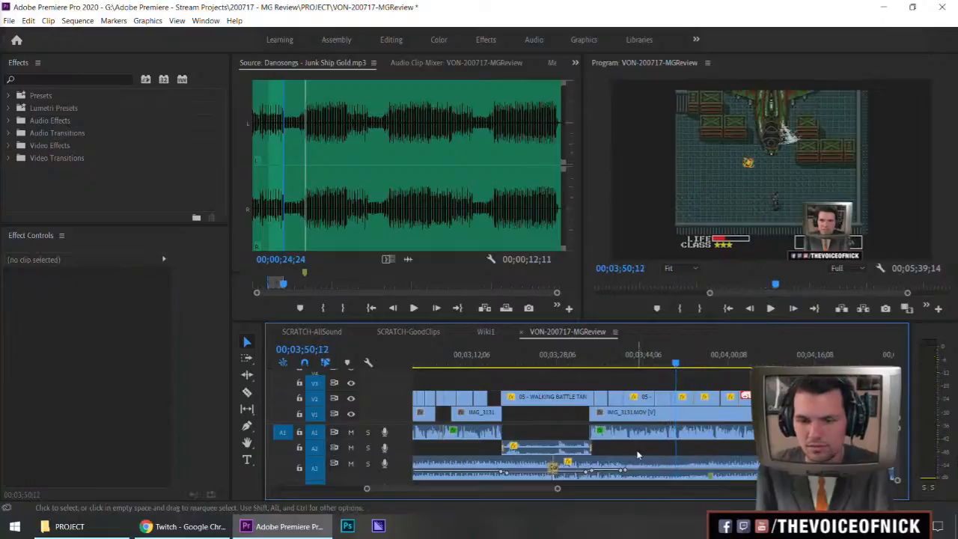
Check the volume level of the earlier A3 music clip under the narration at 00;01;05;19 for comparison.
key("minus")
key("minus")
key("minus")
key("minus")
key("equal")
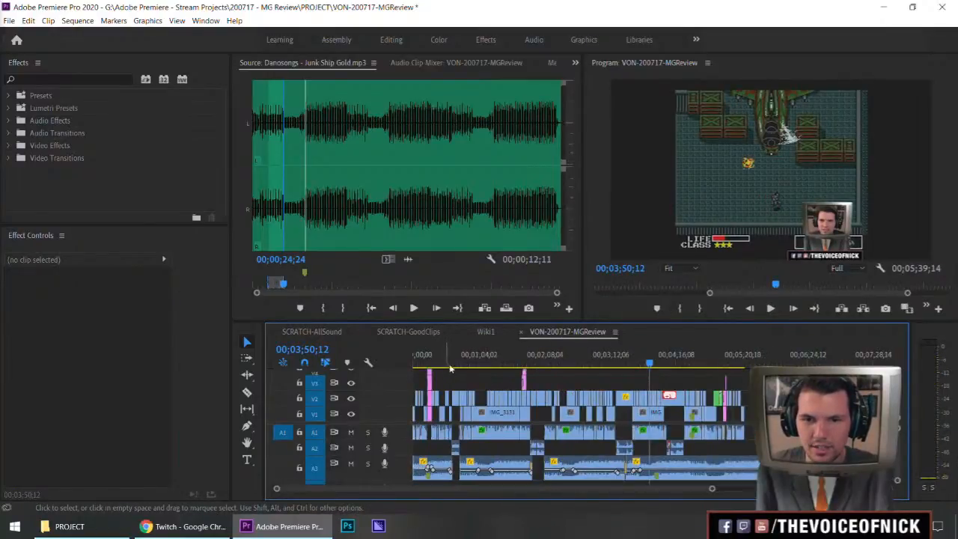
left_click(481, 359)
key("equal")
key("equal")
key("equal")
left_click(677, 466)
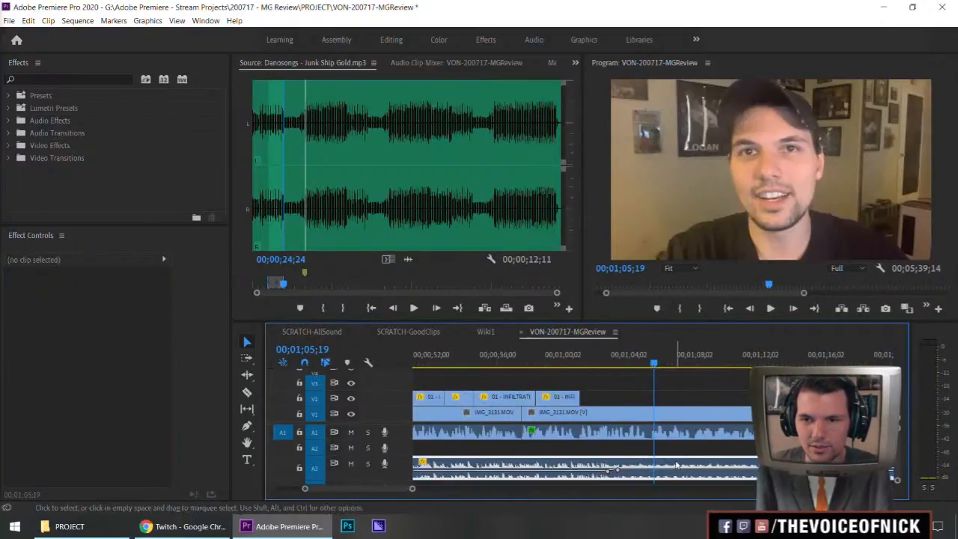
key("minus")
key("minus")
key("minus")
key("minus")
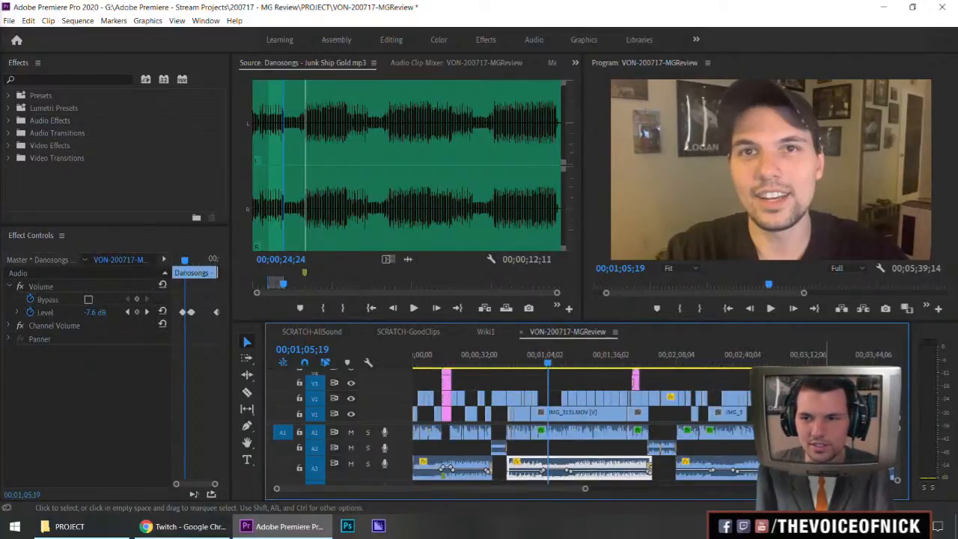
Play the sequence from about 00;03;44 to 00;03;53;20 to judge the music against the narration.
left_click(643, 363)
key("space")
key("equal")
key("equal")
key("equal")
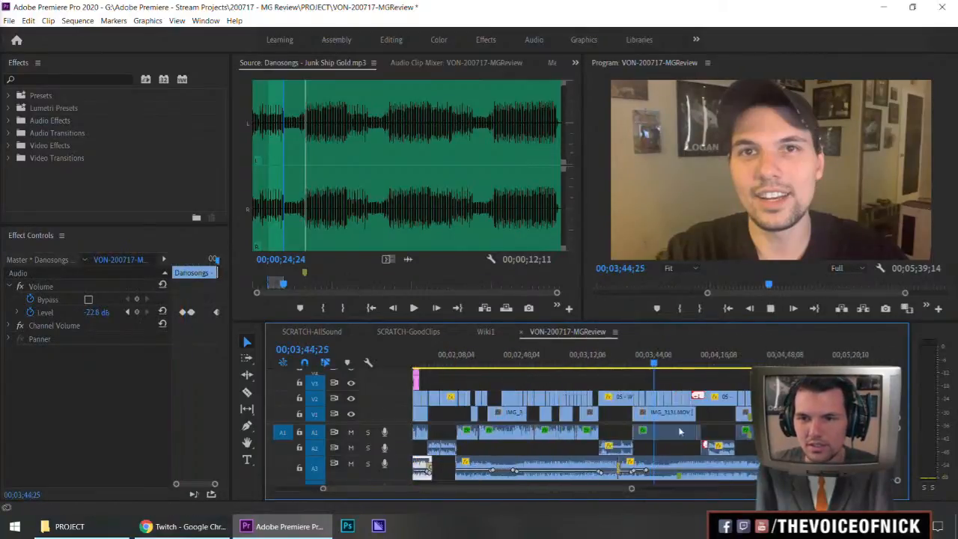
left_click(698, 448)
key("minus")
key("minus")
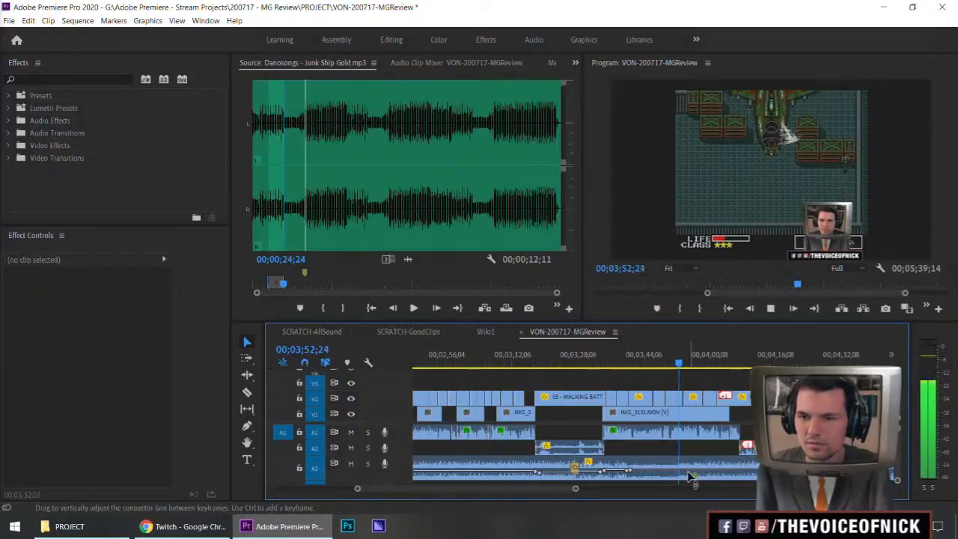
key("space")
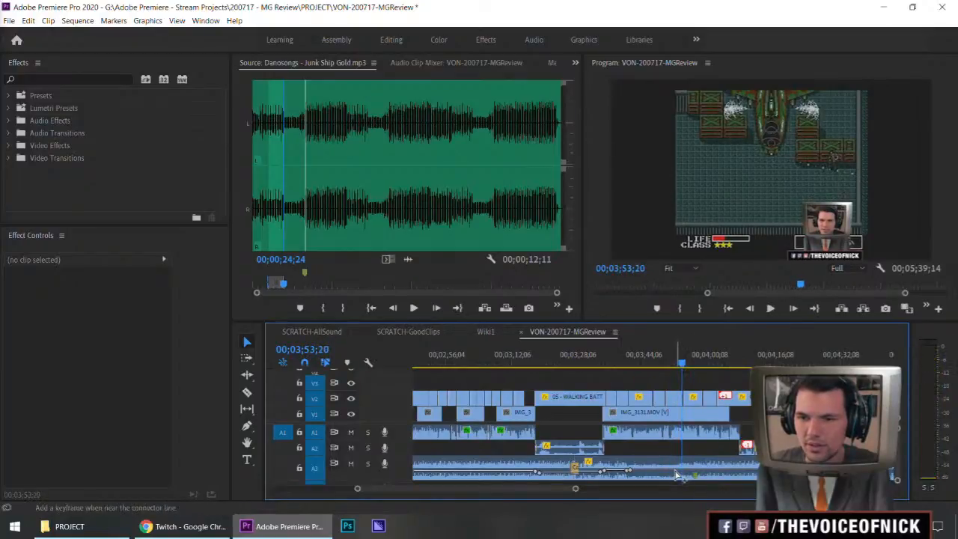
Lower the second A3 clip's music to about -12.1 dB with keyframes at about 00;03;53 and play it from about 00;03;51.
left_click(679, 475)
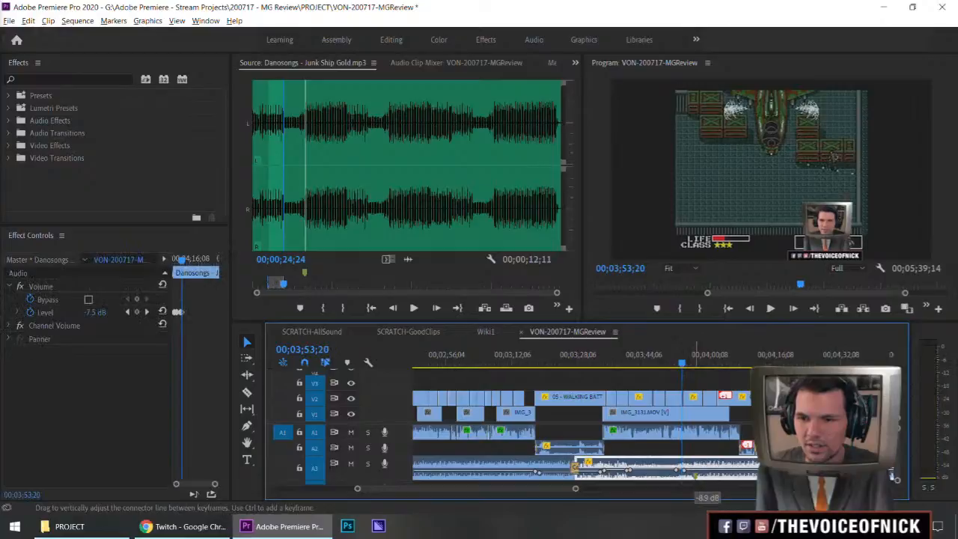
left_click_drag(694, 475, 695, 475)
left_click_drag(681, 362, 671, 362)
left_click(720, 386)
key("space")
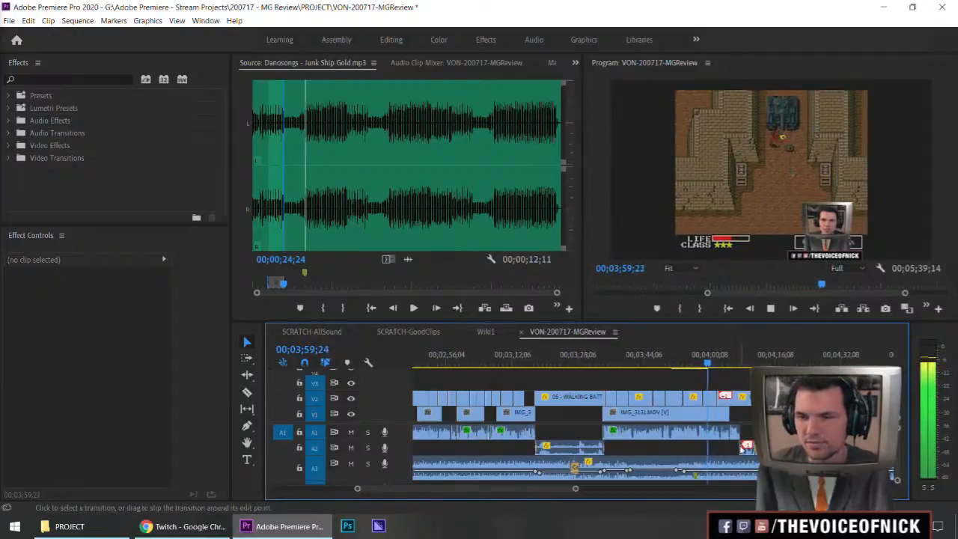
Play on to about 00;04;09;25, and again from about 00;04;14, to find where the music should stop.
key("minus")
key("minus")
key("equal")
key("equal")
key("equal")
key("minus")
key("minus")
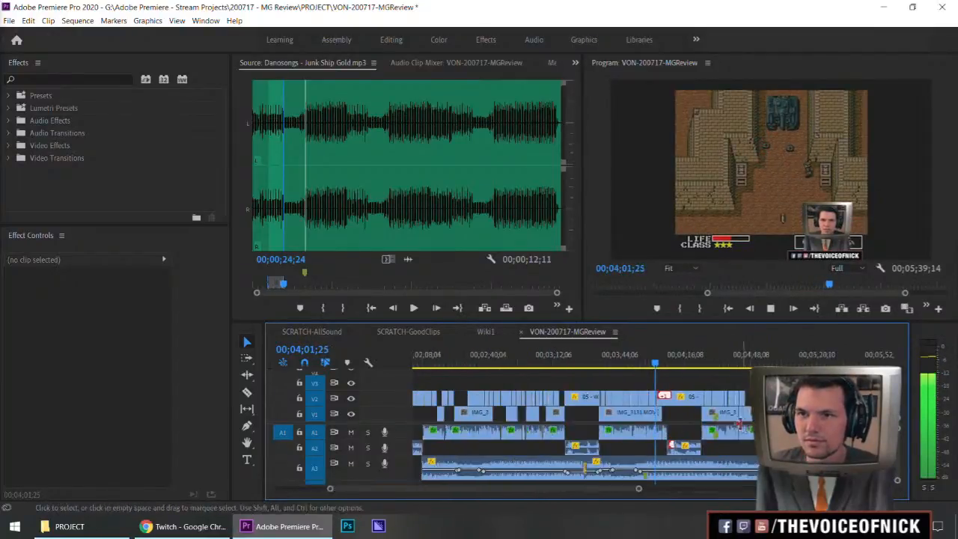
key("equal")
key("equal")
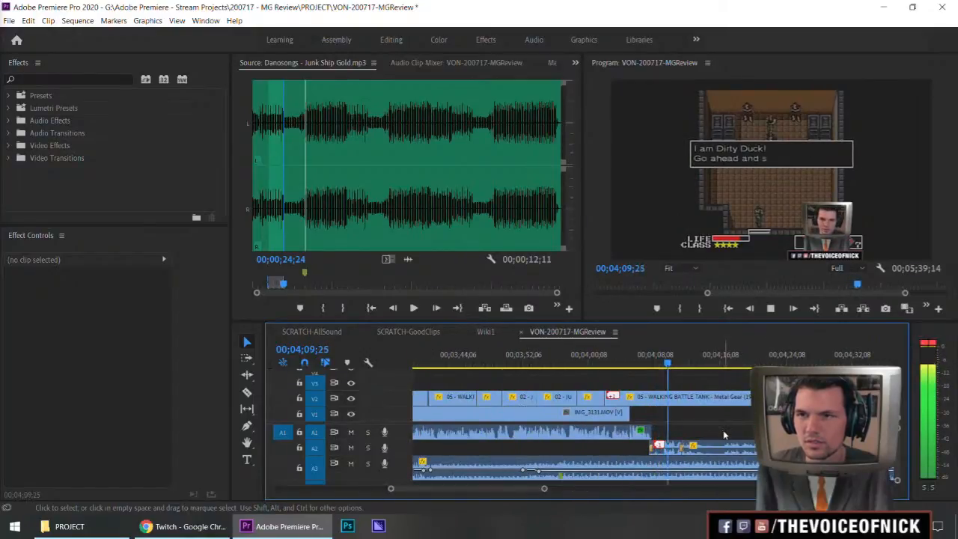
key("space")
left_click(708, 365)
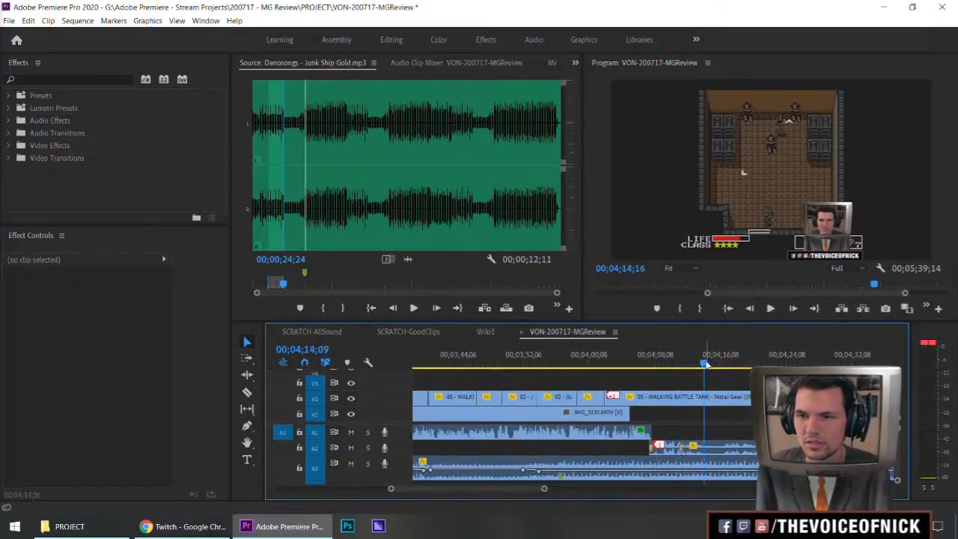
key("space")
key("Up")
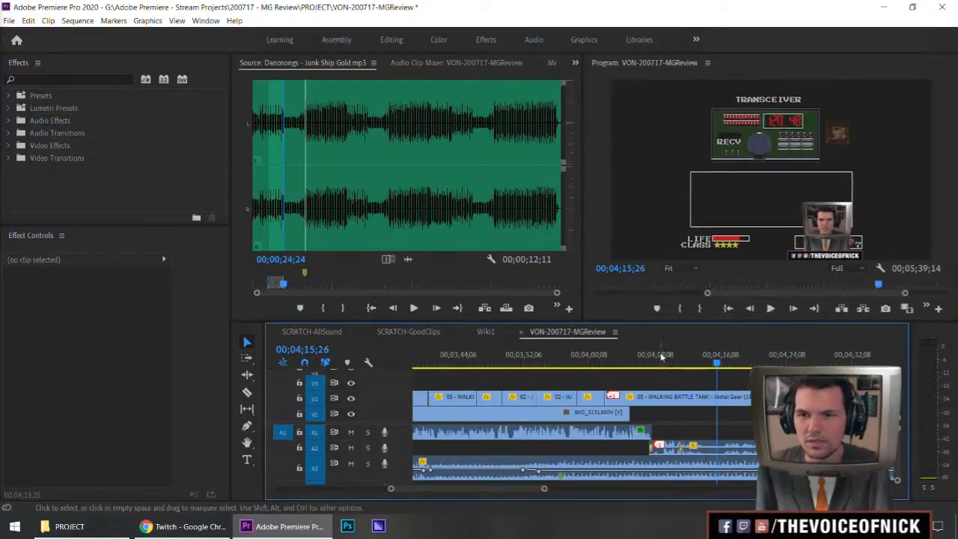
Cut the second A3 clip at 00;04;09;18 and remove the part after the cut.
left_click(665, 365)
key("c")
left_click(665, 464)
key("v")
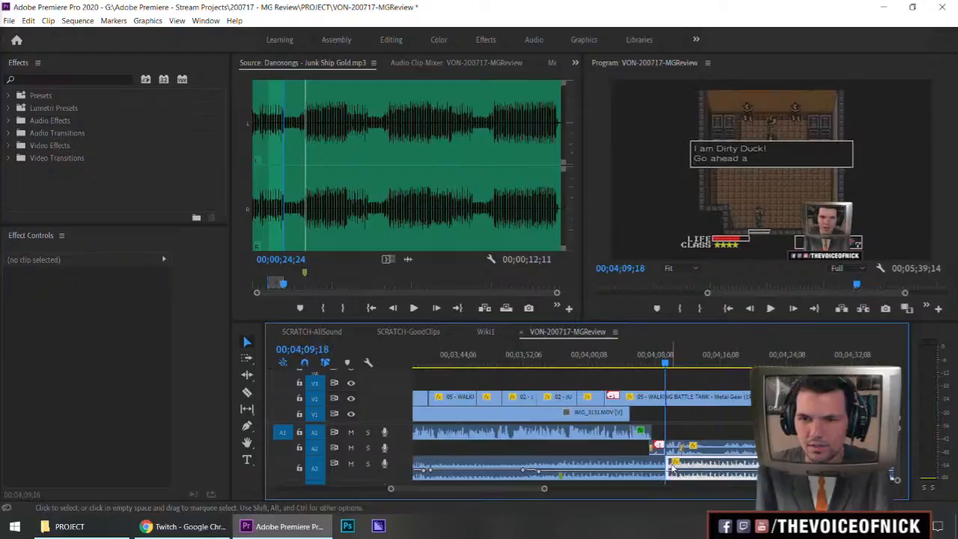
left_click(661, 467)
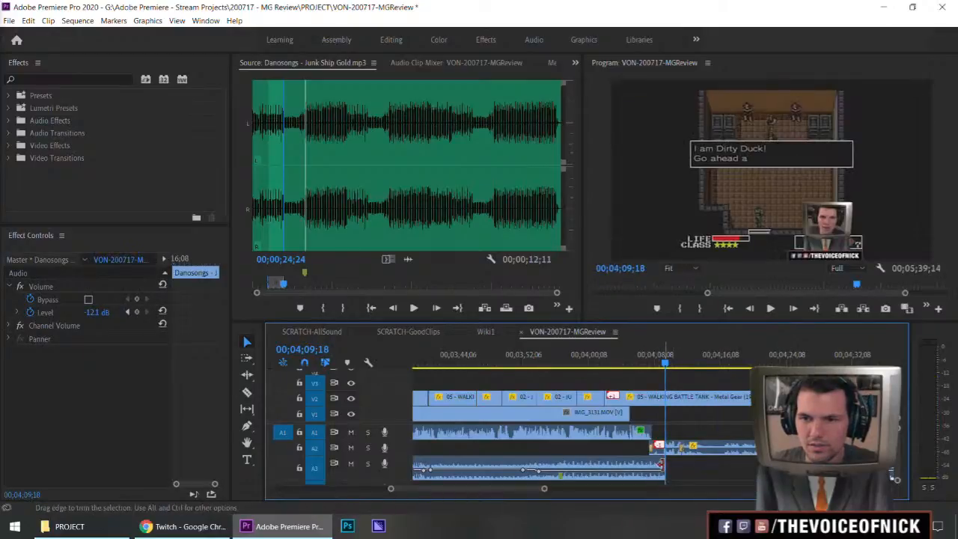
Add a Constant Power fade-out at the end of the shortened A3 clip and lengthen it to about 3 seconds.
right_click(662, 465)
left_click(673, 459)
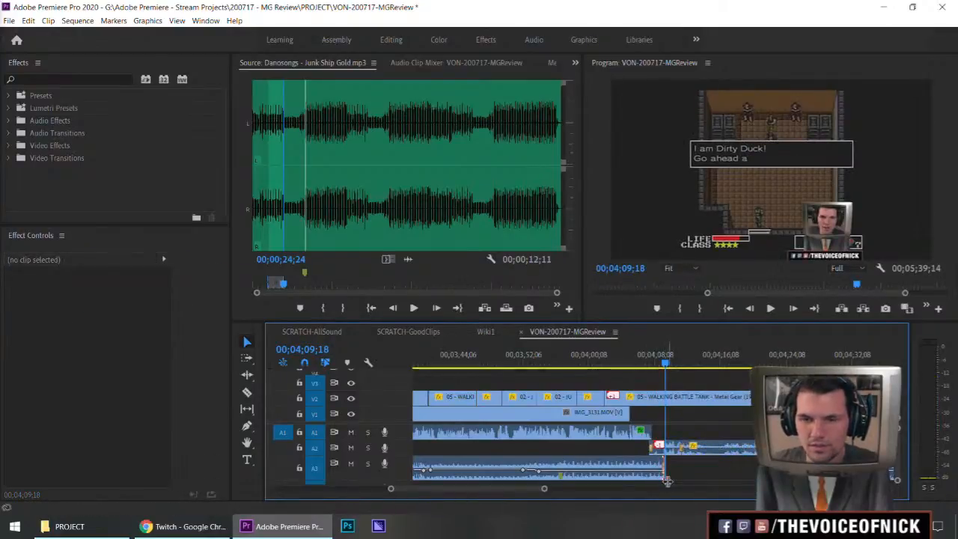
scroll(667, 481, "up", 4)
left_click_drag(601, 465, 563, 465)
Play the new music fade-out and the following gameplay audio from about 00;04;06;26 to about 00;04;16.
left_click(563, 358)
left_click(640, 384)
key("space")
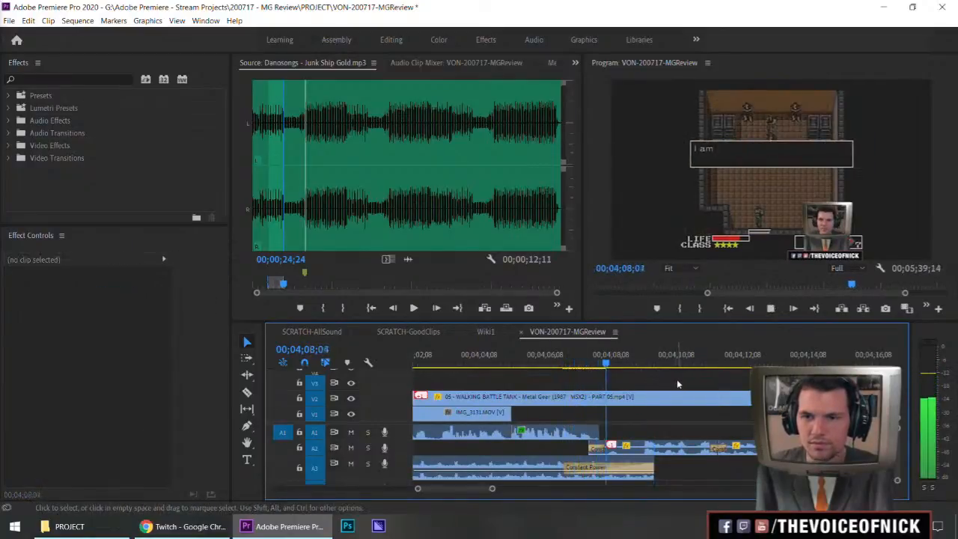
scroll(676, 379, "down", 4)
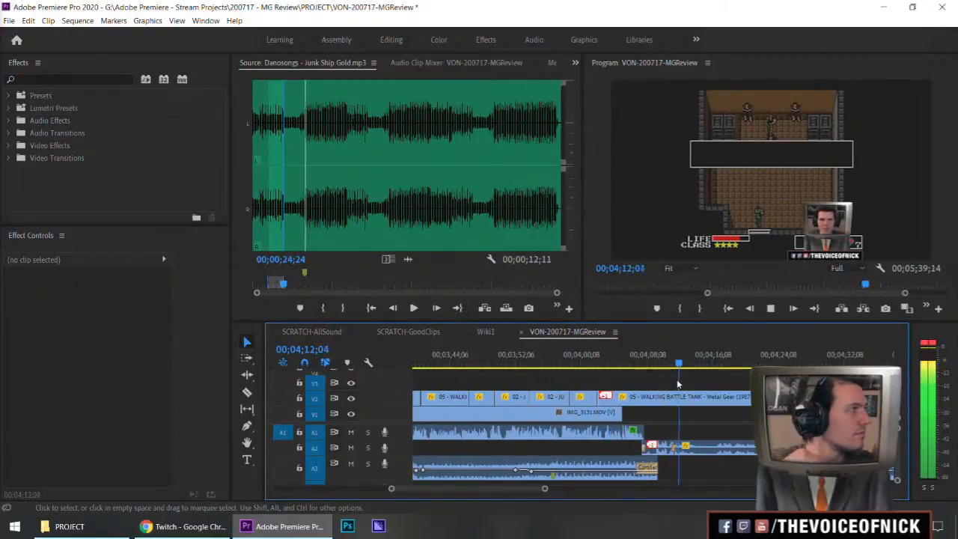
key("minus")
key("minus")
key("equal")
key("equal")
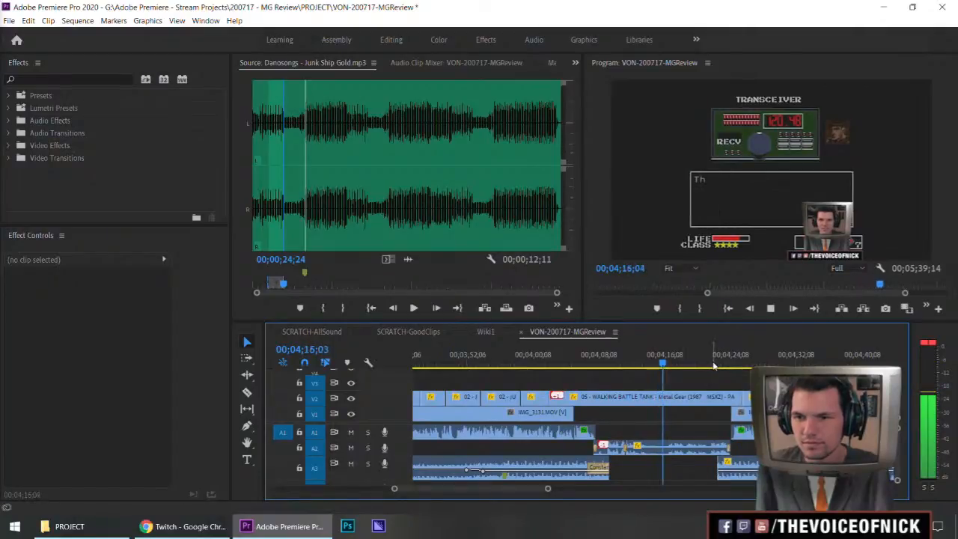
key("space")
Set an In point at 00;03;51;11 in Danosongs - Junk Ship Gold.mp3 and delete the last A3 music clip from the timeline.
key("minus")
key("minus")
left_click(709, 361)
double_click(710, 468)
left_click_drag(522, 223, 543, 229)
key("i")
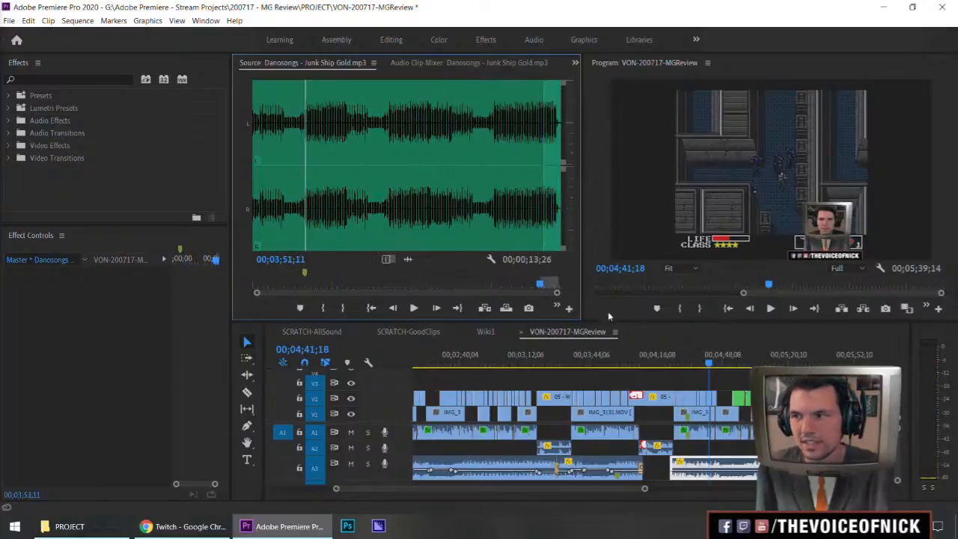
left_click(670, 335)
key("Delete")
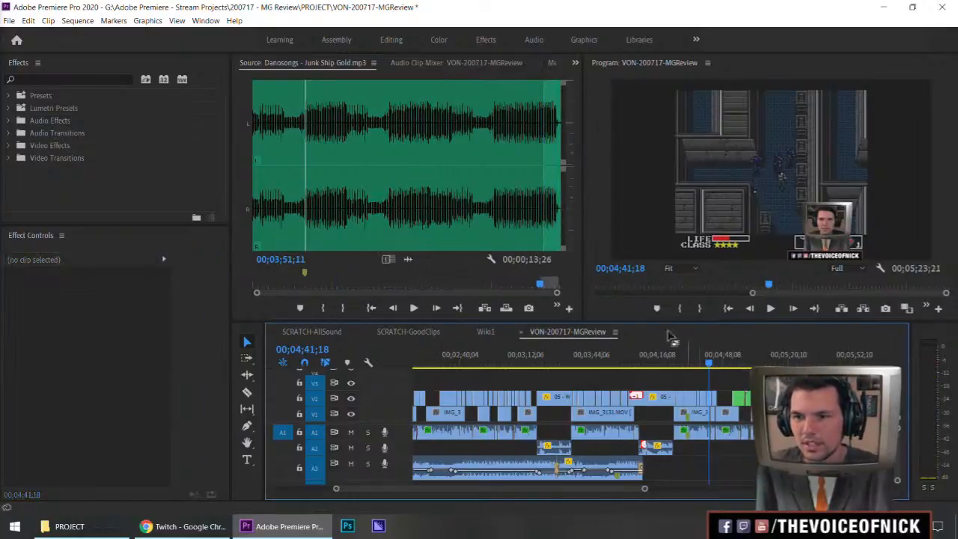
Place the song's marked ending on A3 so it finishes at about 00;05;25;08, and play it from about 00;05;19.
left_click(424, 264)
left_click_drag(748, 469, 770, 469)
left_click(785, 359)
key("space")
key("equal")
key("equal")
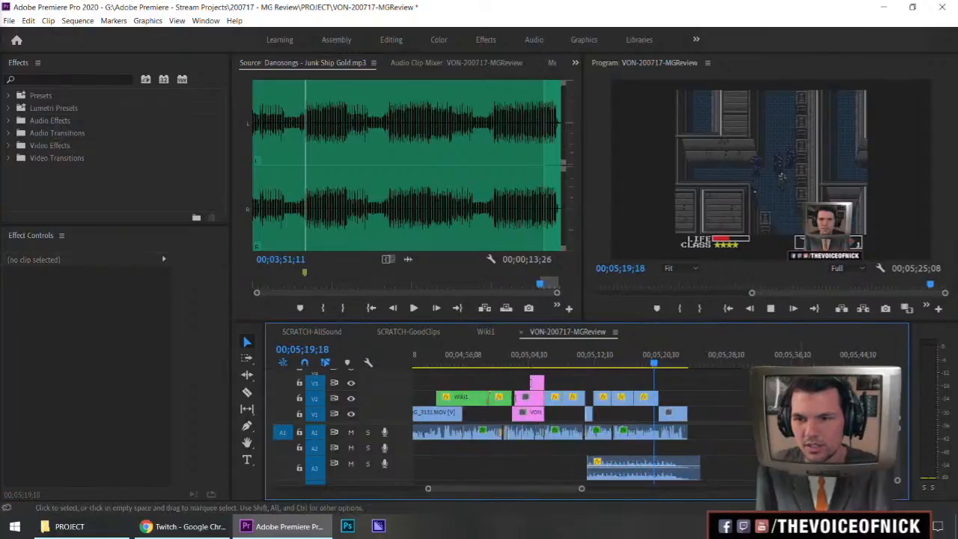
key("ctrl+z")
key("ctrl+shift+z")
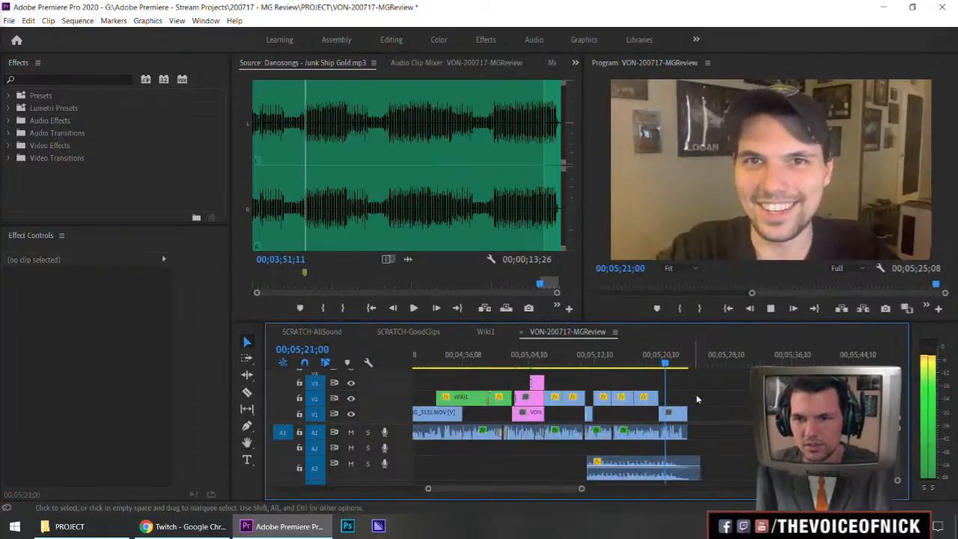
Shift the ending music clip on A3 later so it finishes at 00;05;26;15, and return to 00;05;22;13.
key("minus")
key("equal")
key("equal")
key("equal")
left_click_drag(645, 466, 700, 460)
left_click_drag(681, 363, 642, 365)
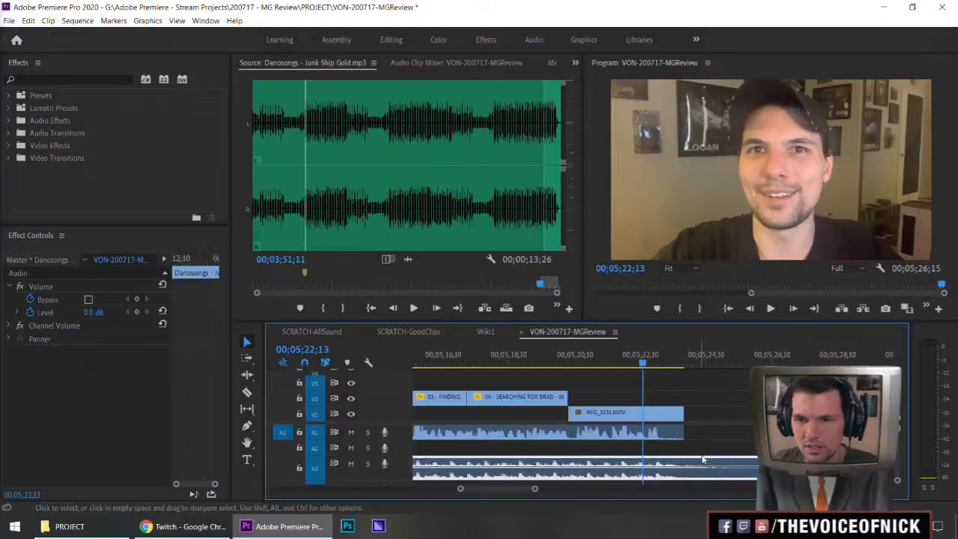
Play the ending and nudge the A3 music clip four frames earlier so it finishes at 00;05;26;11.
key("space")
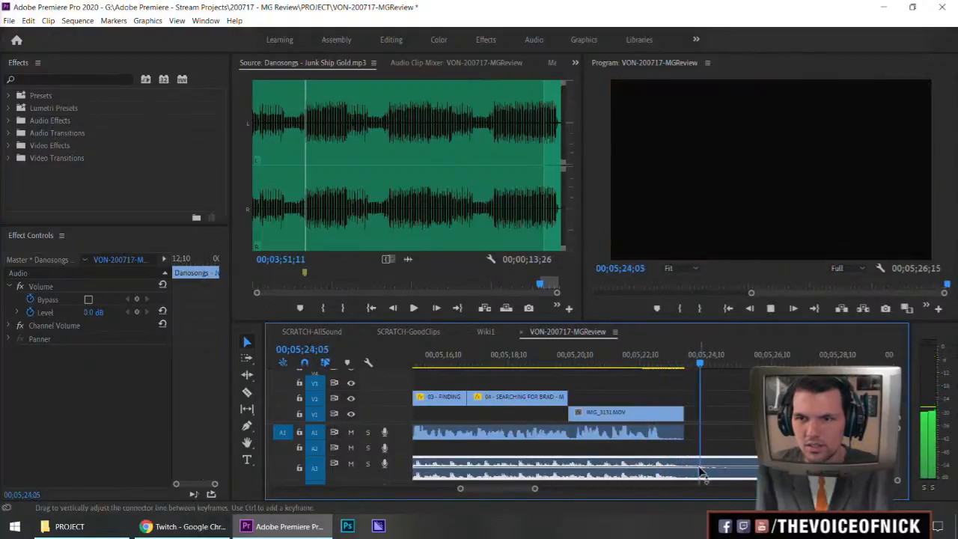
key("space")
left_click_drag(703, 463, 697, 465)
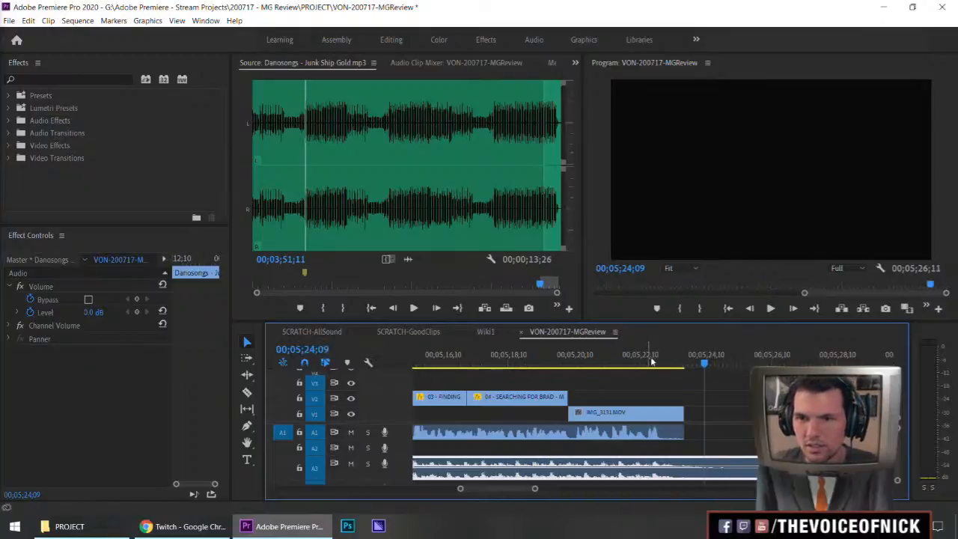
Play the ending from about 00;05;22;15 to check the music against the final narration.
left_click(646, 359)
key("space")
left_click(711, 394)
key("minus")
key("space")
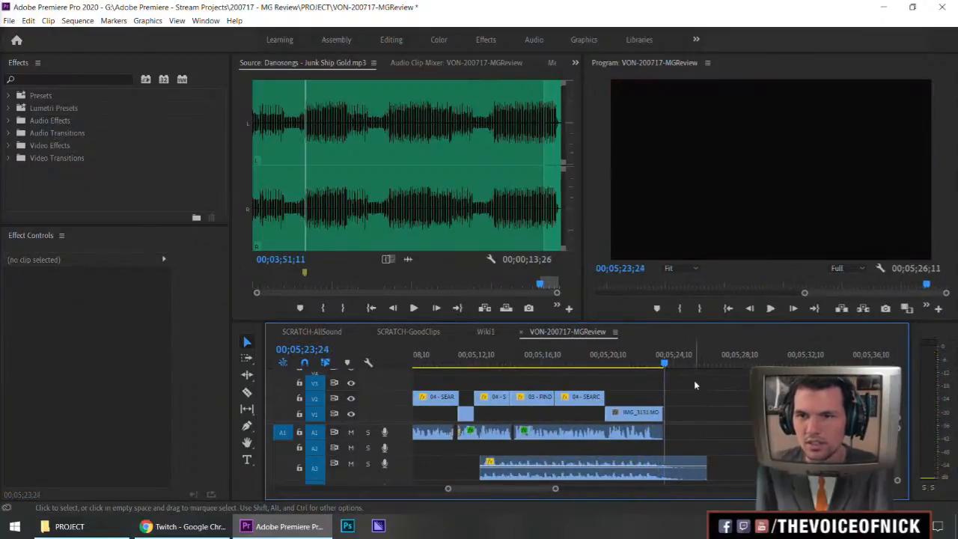
Play the closing shot and trim the end of the last V1 clip to 00;05;23;08.
left_click(639, 362)
key("space")
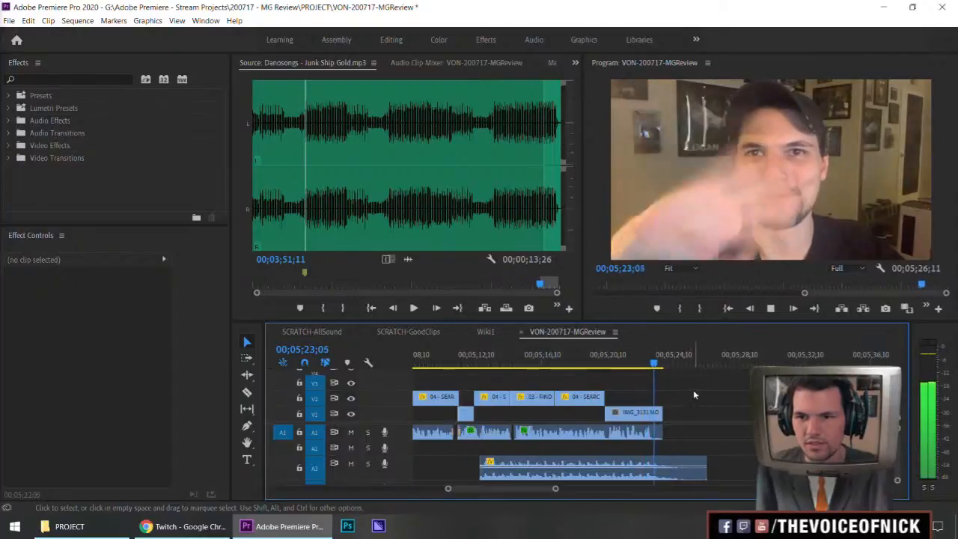
key("space")
left_click_drag(673, 421, 655, 420)
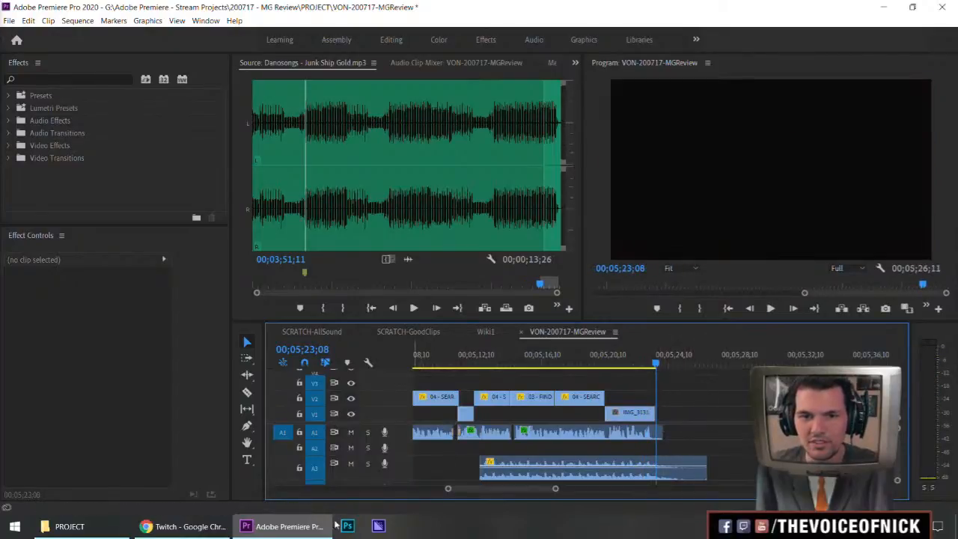
Play the trimmed ending once more up to about 00;05;24;02.
key("minus")
key("minus")
left_click_drag(654, 362, 650, 363)
key("space")
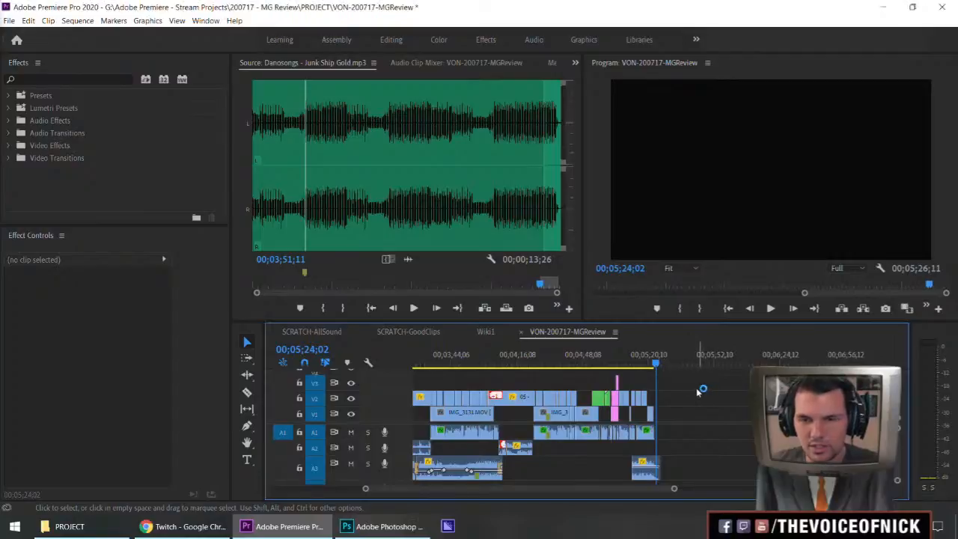
Look back through the sequence to the title graphic at 00;00;17;29 in search of a suitable frame.
key("minus")
key("minus")
left_click_drag(544, 367, 515, 373)
key("equal")
key("equal")
key("equal")
key("minus")
key("minus")
key("minus")
left_click_drag(434, 367, 423, 367)
key("equal")
key("equal")
key("equal")
key("equal")
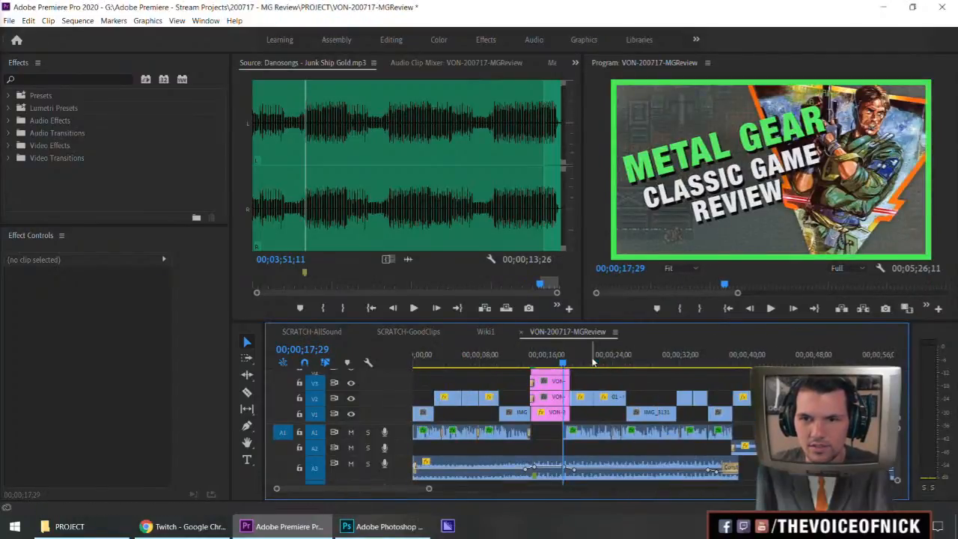
Go to the transceiver shot at 00;00;51;12 and match its frame in the 01 - INFILTRATING THE BASE source clip.
left_click_drag(630, 364, 806, 365)
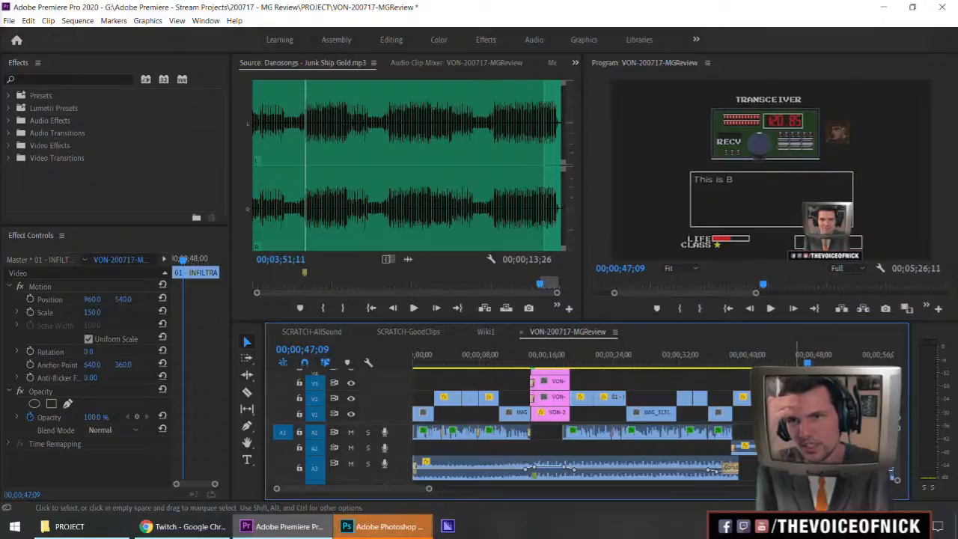
left_click(841, 355)
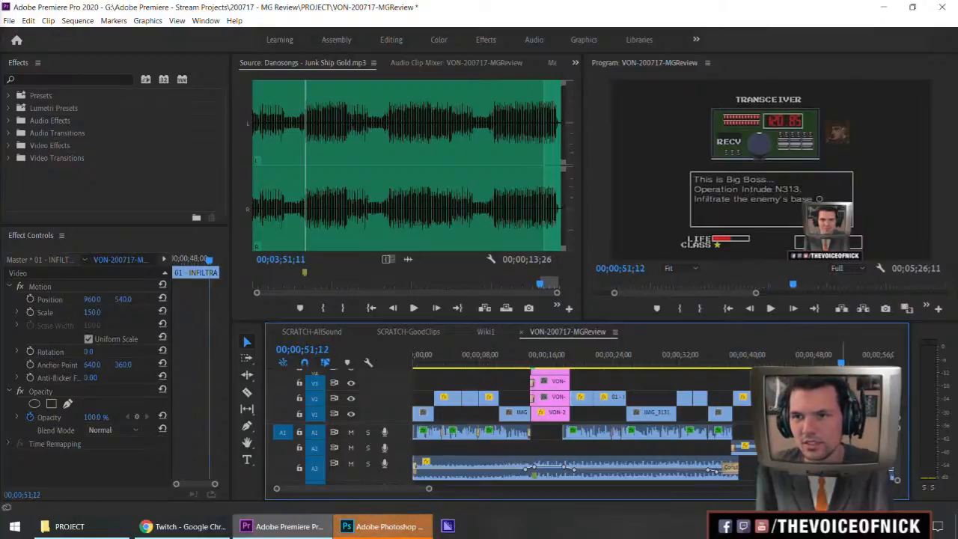
key("f")
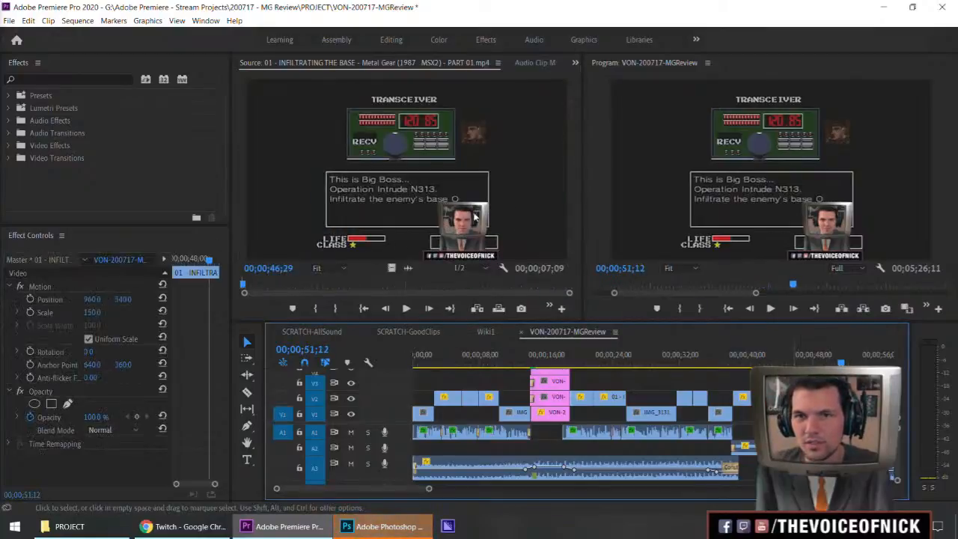
Export the matched transceiver frame as a PNG still into a new Sub CTA folder inside IMAGES.
key("grave")
left_click(593, 488)
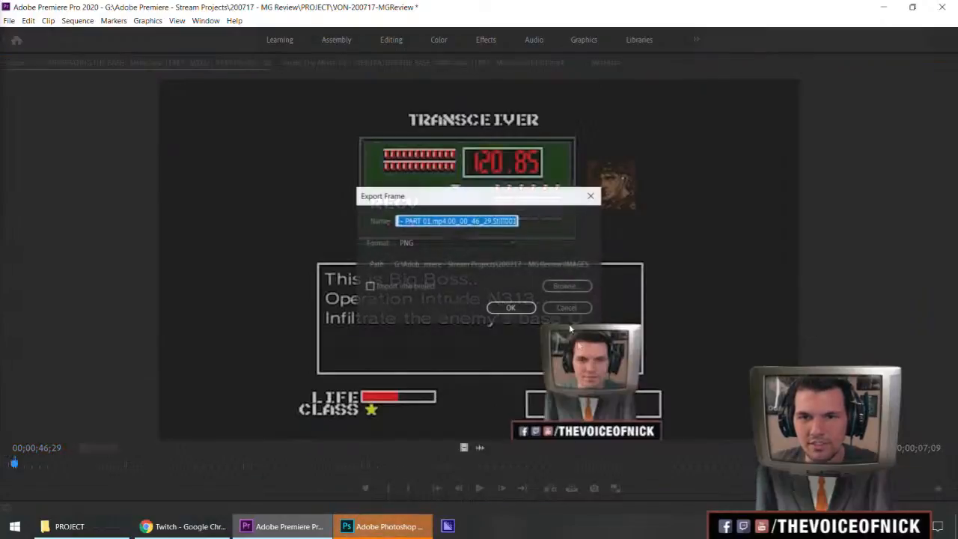
left_click(563, 286)
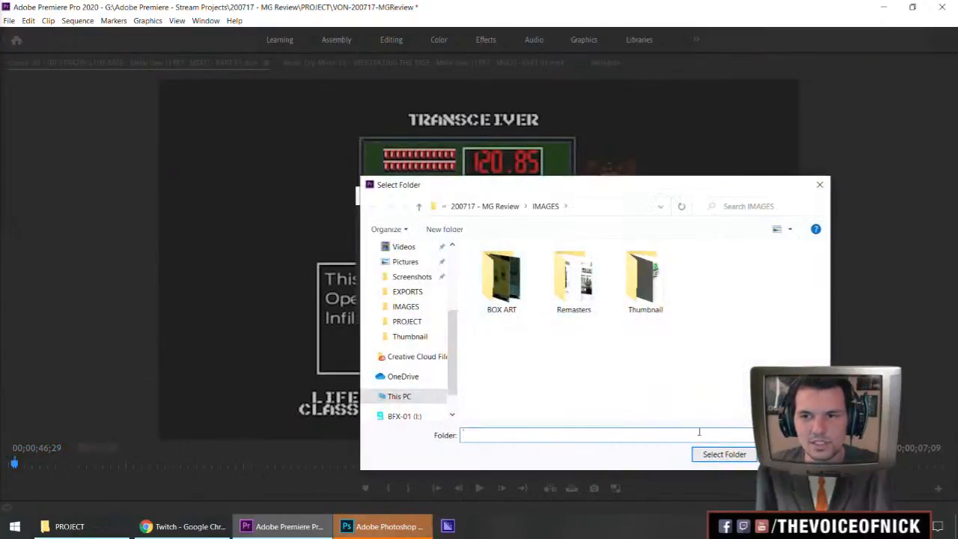
key("ctrl+shift+n")
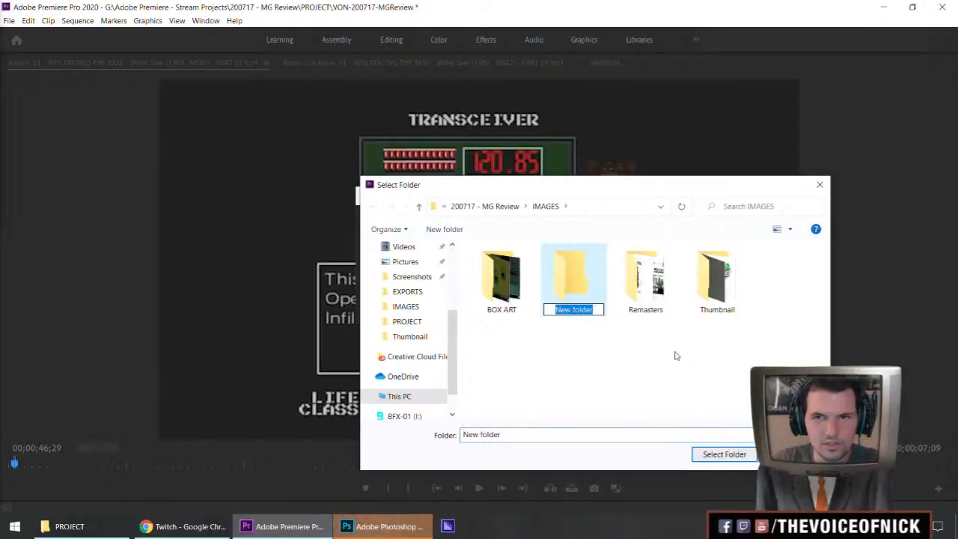
type("Sub CTA")
key("Return")
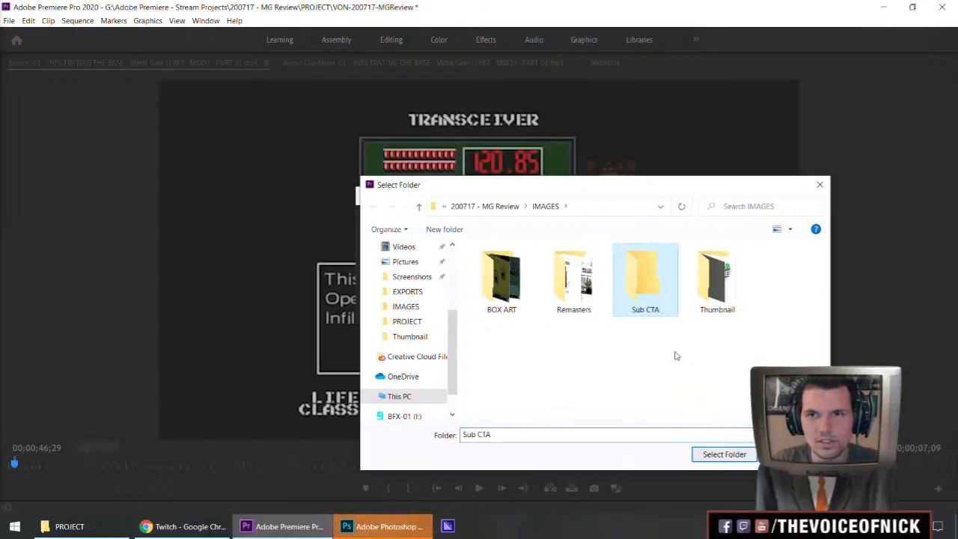
key("Return")
left_click(714, 454)
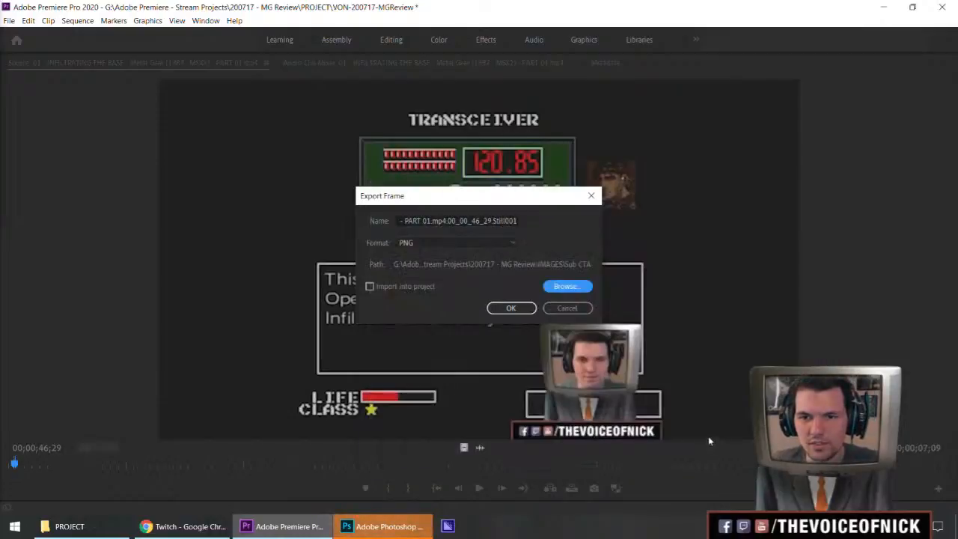
left_click(512, 307)
Switch to Photoshop and open the exported transceiver still from the Sub CTA folder.
left_click(389, 526)
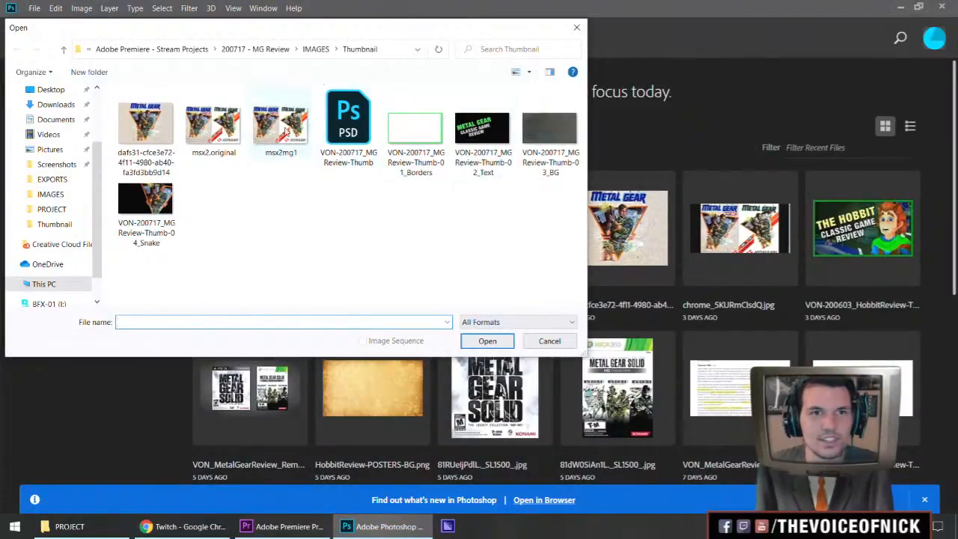
left_click(315, 48)
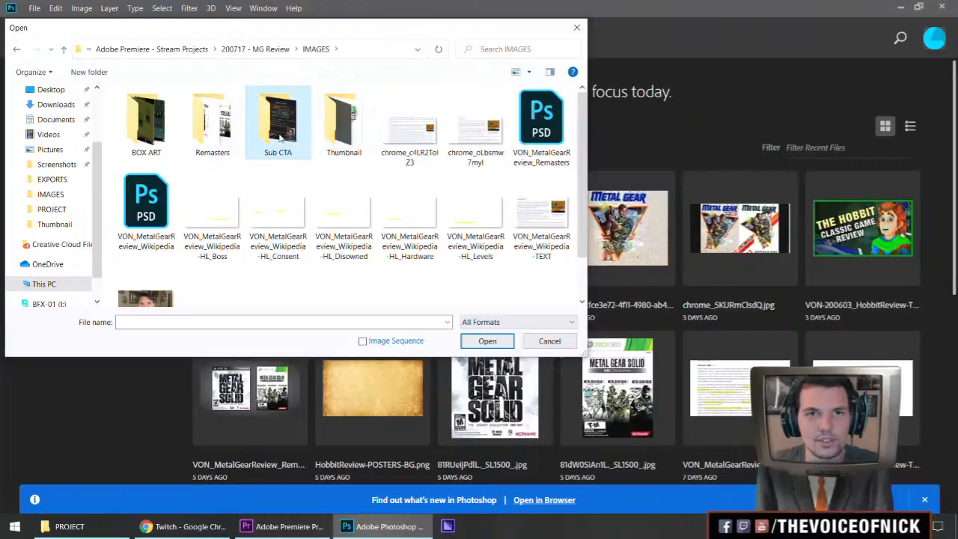
double_click(280, 127)
double_click(147, 133)
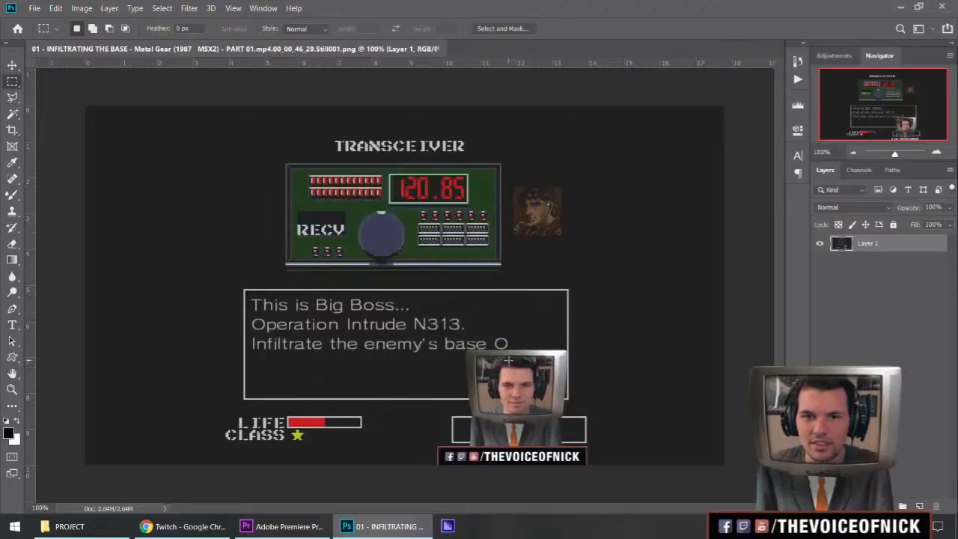
Sample the dark background colour of the still and add a new layer above the image.
left_click_drag(252, 358, 249, 338)
left_click(246, 349)
left_click_drag(180, 307, 205, 278)
key("i")
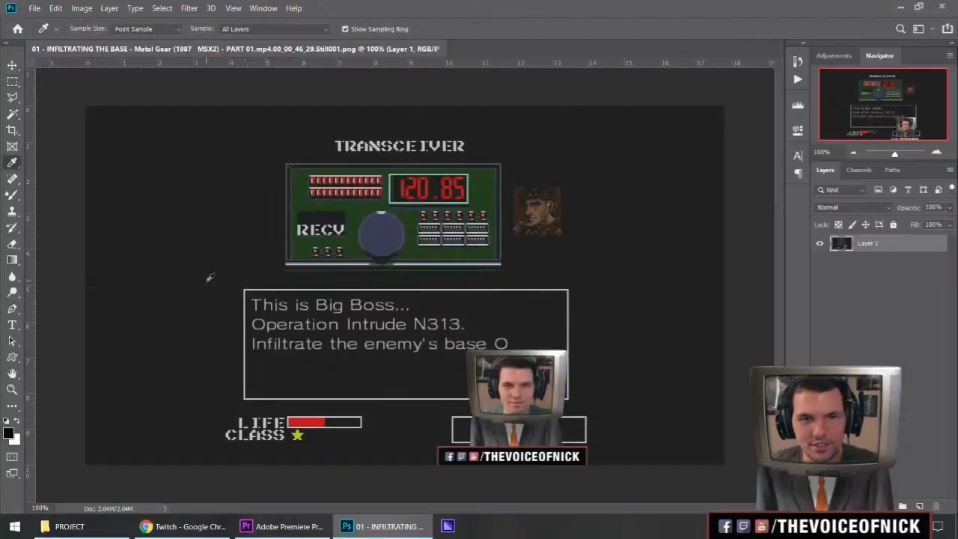
left_click(920, 506)
Cover the three lines of dialog text with a rectangle filled in the sampled background colour on Layer 2.
key("m")
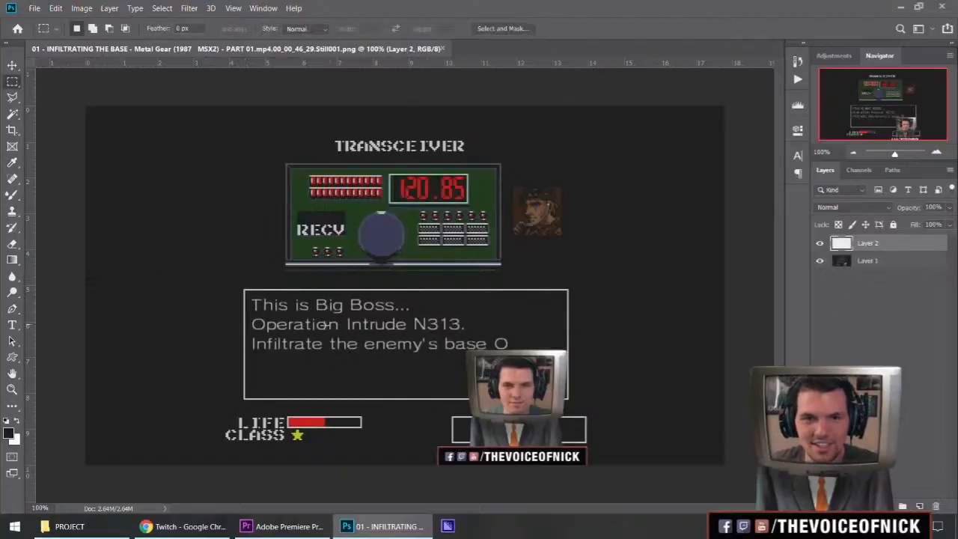
left_click_drag(251, 293, 533, 350)
scroll(497, 333, "up", 3)
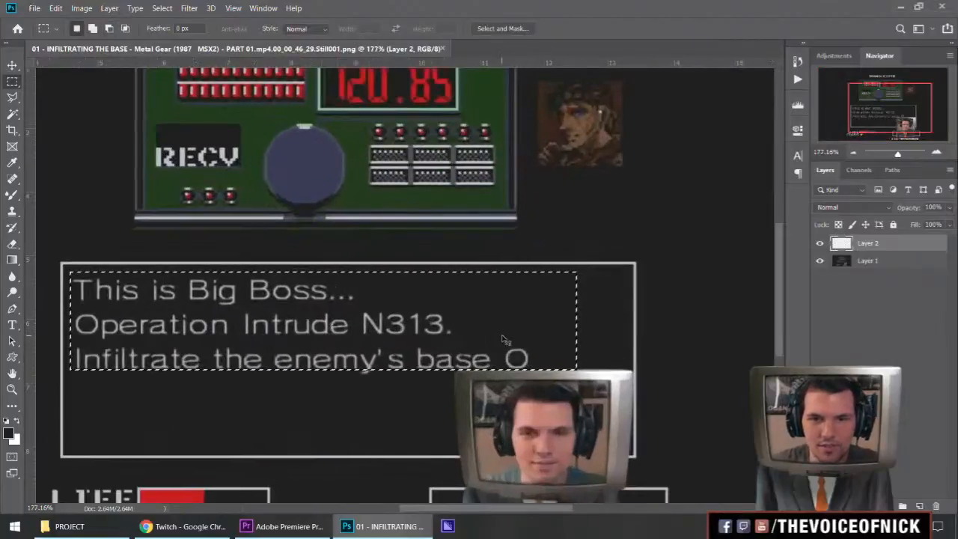
key("alt+BackSpace")
key("ctrl+d")
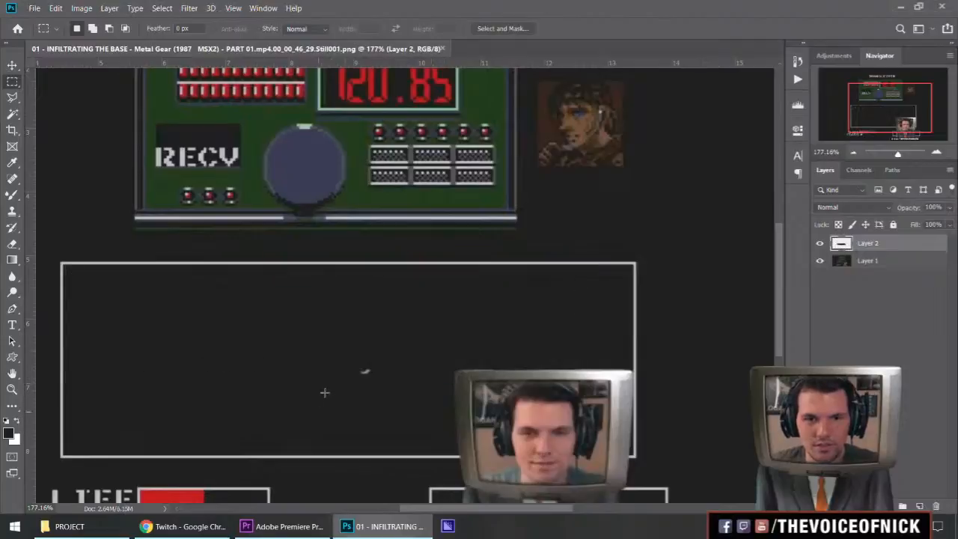
Switch to a 60 px Soft Round brush and clean up the leftover text specks inside the dialog box.
key("e")
key("b")
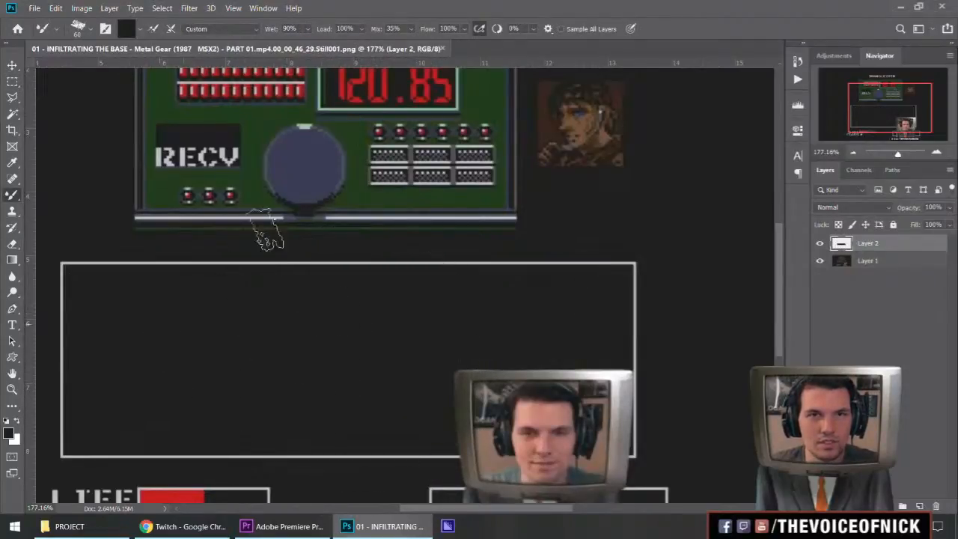
right_click(360, 332)
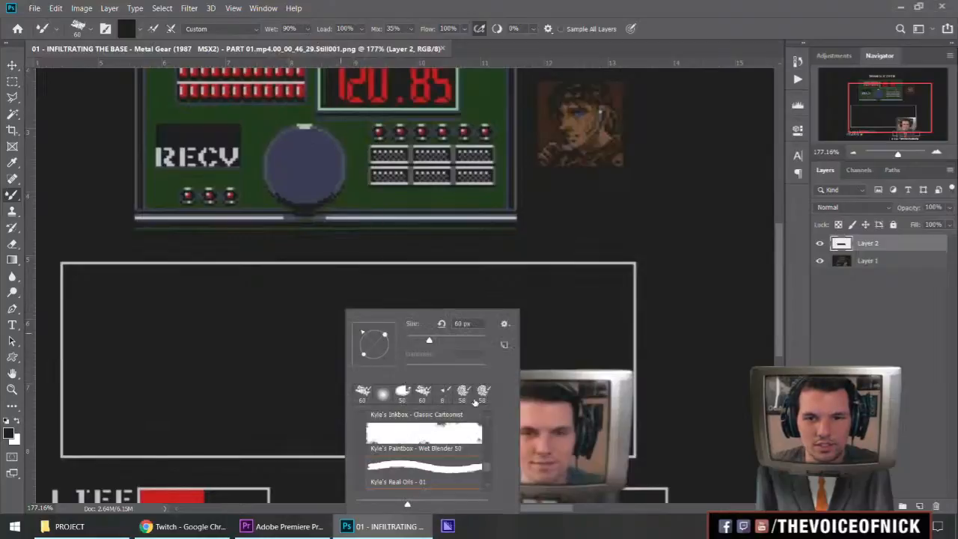
left_click(381, 395)
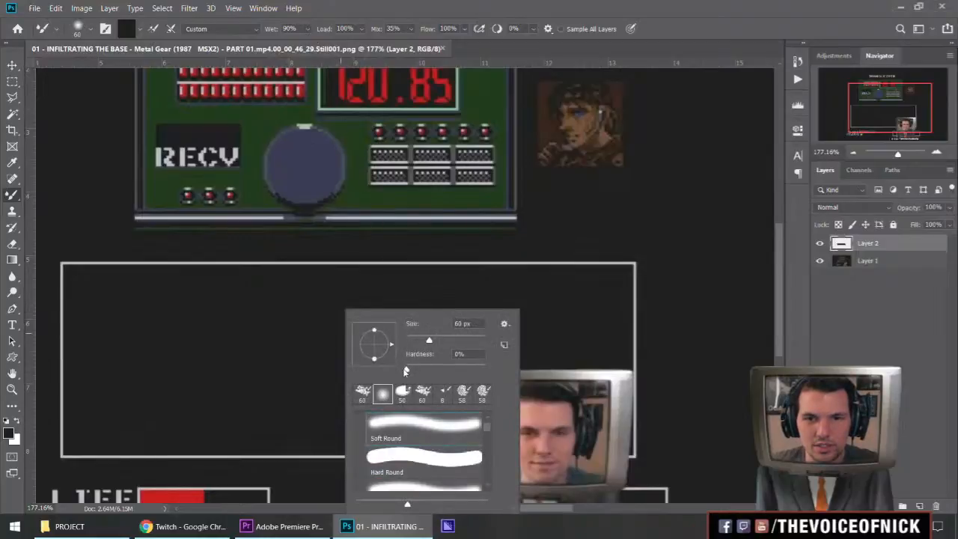
mouse_move(182, 368)
left_mouse_down()
mouse_move(143, 368)
mouse_move(409, 375)
left_mouse_up()
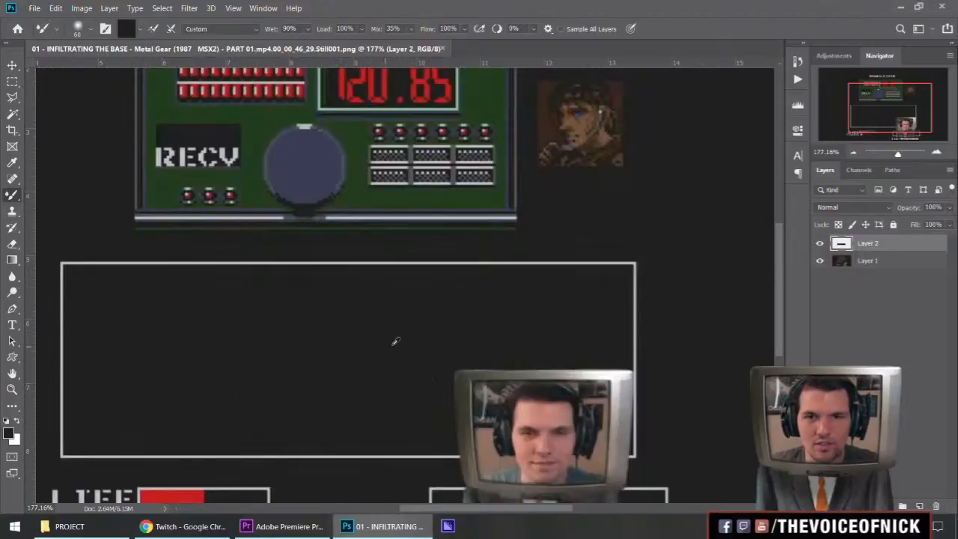
scroll(391, 341, "down", 3)
Hide Layer 2 and add a text layer reading "This is Big Boss" near the dialog box.
left_click(820, 243)
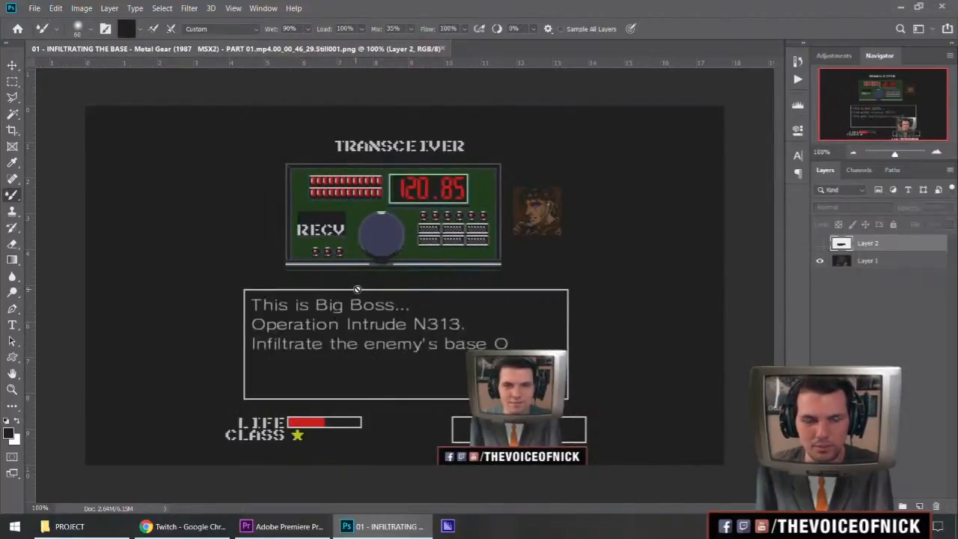
key("t")
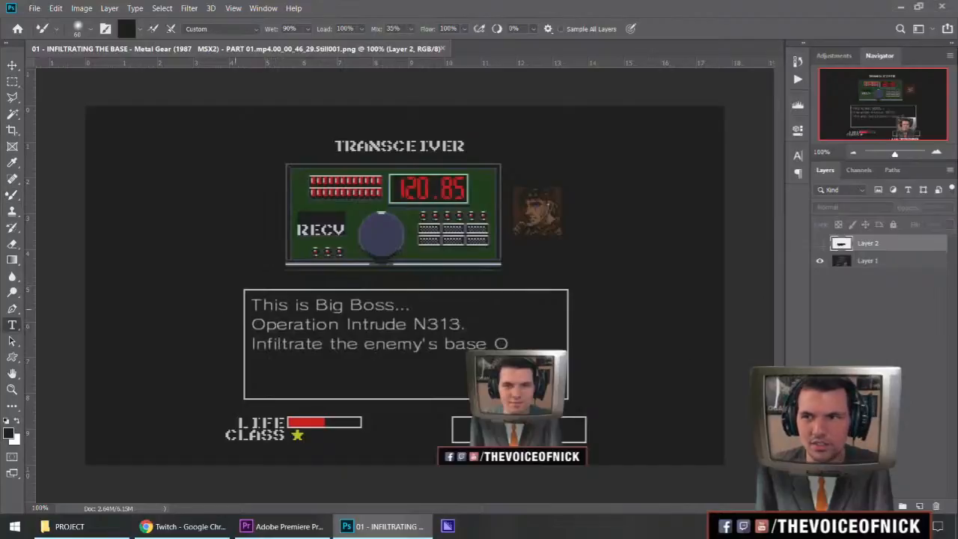
left_click(241, 305)
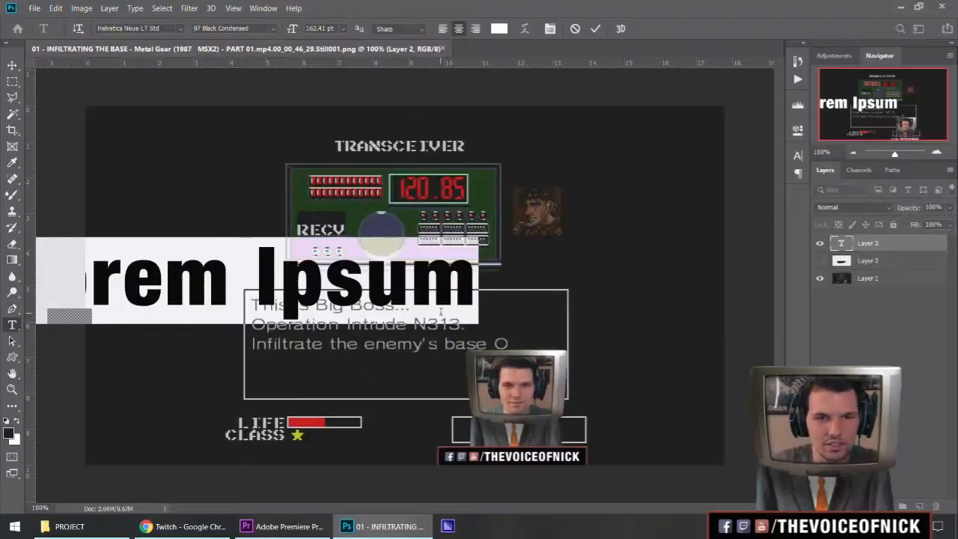
type("This is Big Bo")
type("ss")
Change the whole "This is Big Boss" text to Arial Regular.
key("ctrl+a")
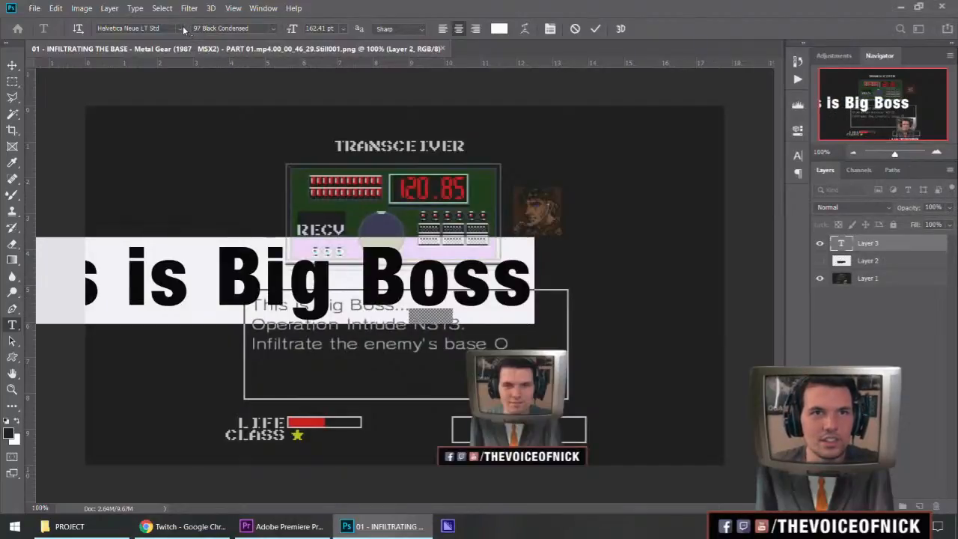
left_click(181, 29)
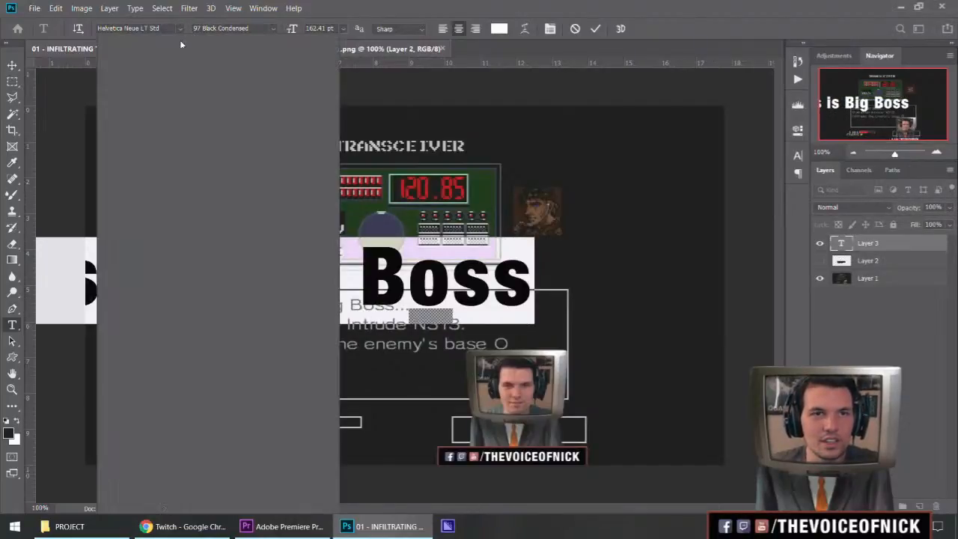
left_click(157, 135)
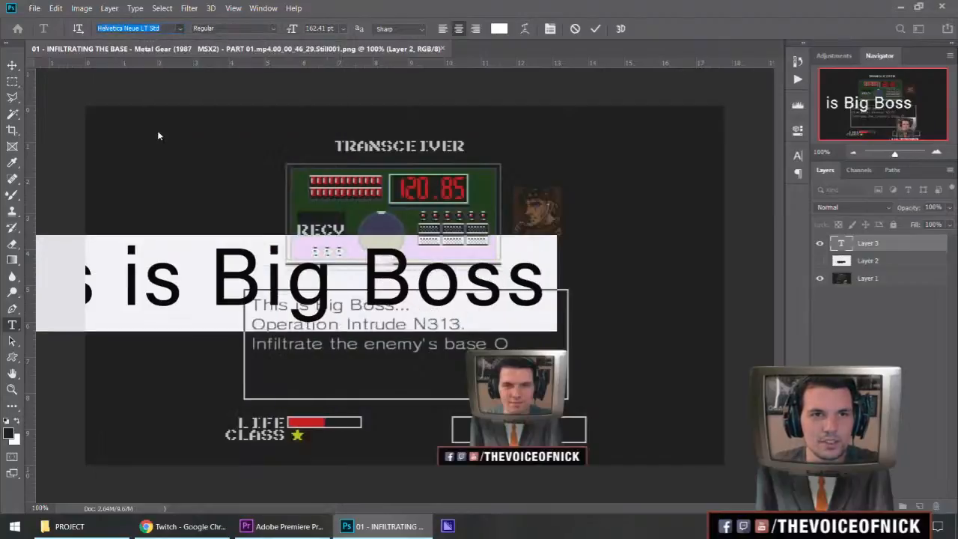
left_click(325, 288)
key("ctrl+Return")
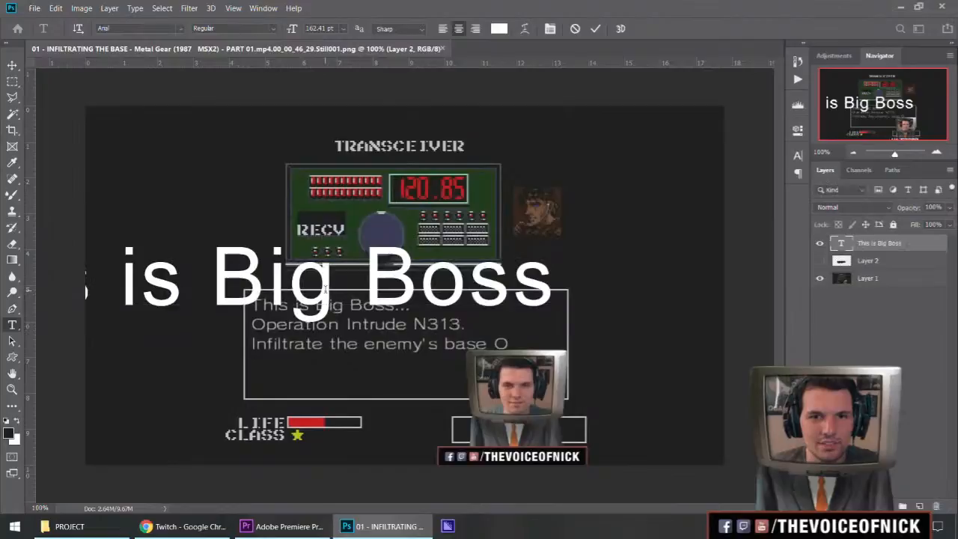
Scale the "This is Big Boss" text to about 24% and place it just above the original dialog line.
key("ctrl+t")
left_click_drag(445, 298, 581, 268)
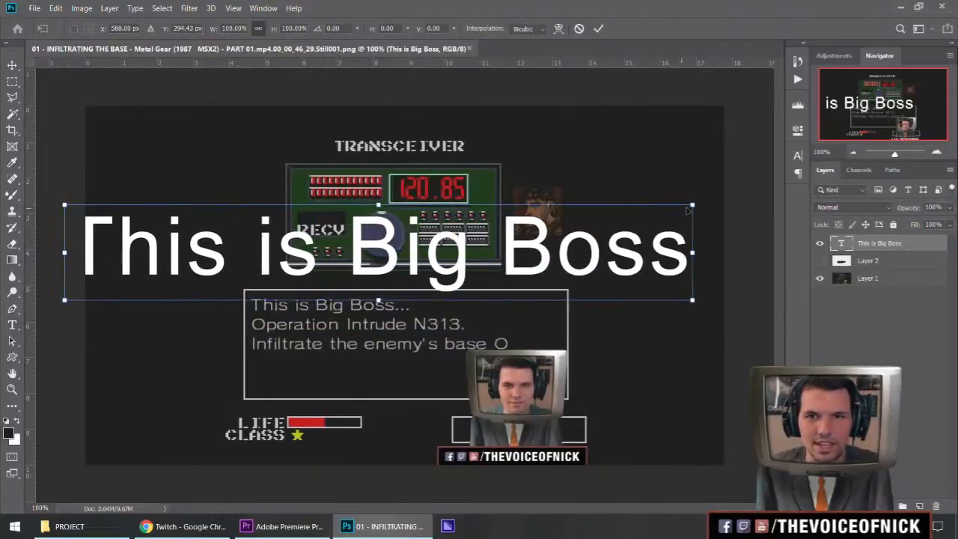
left_click_drag(687, 208, 356, 256)
left_click_drag(256, 274, 448, 274)
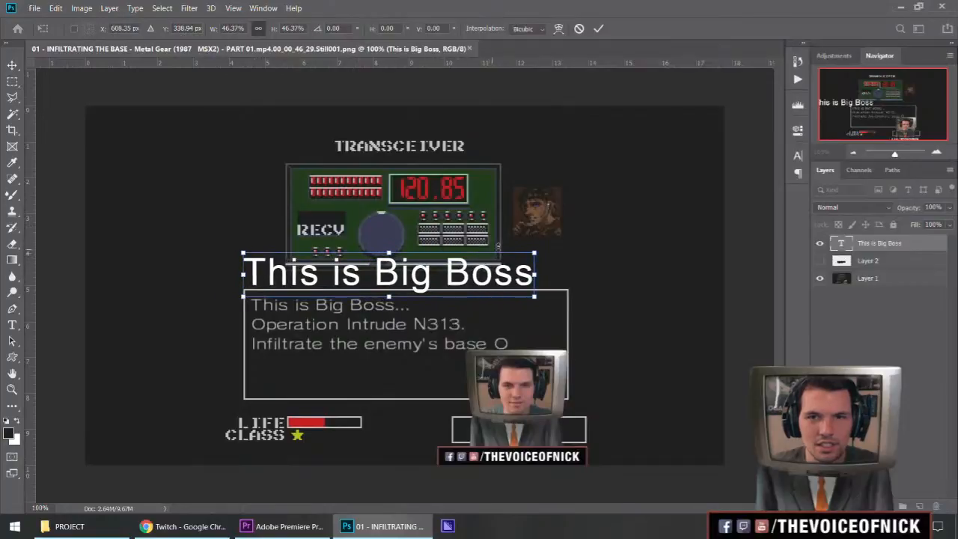
left_click_drag(533, 253, 397, 274)
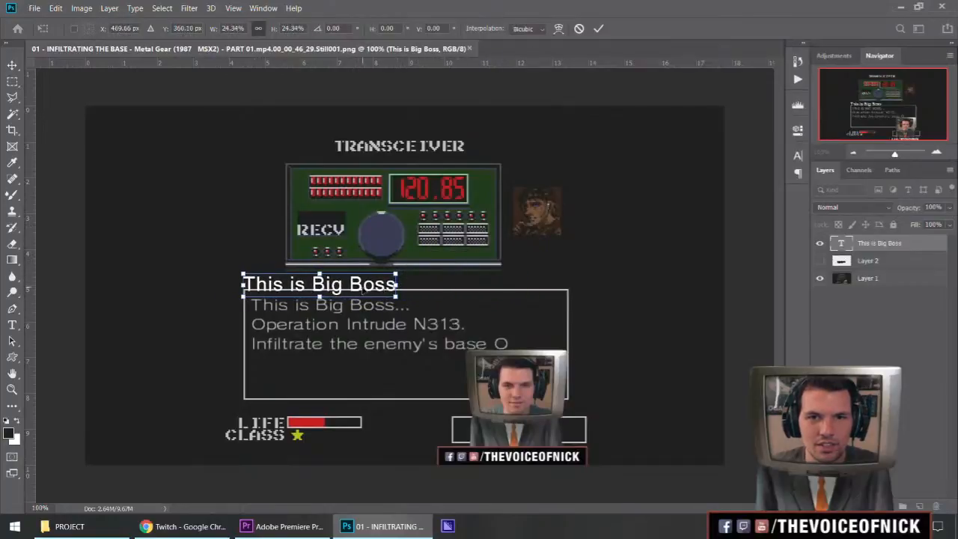
key("Return")
Narrow the text to line up with the left edge of the original dialog line, and move it up over the transceiver.
key("ctrl+t")
left_click_drag(243, 284, 252, 285)
key("Return")
key("v")
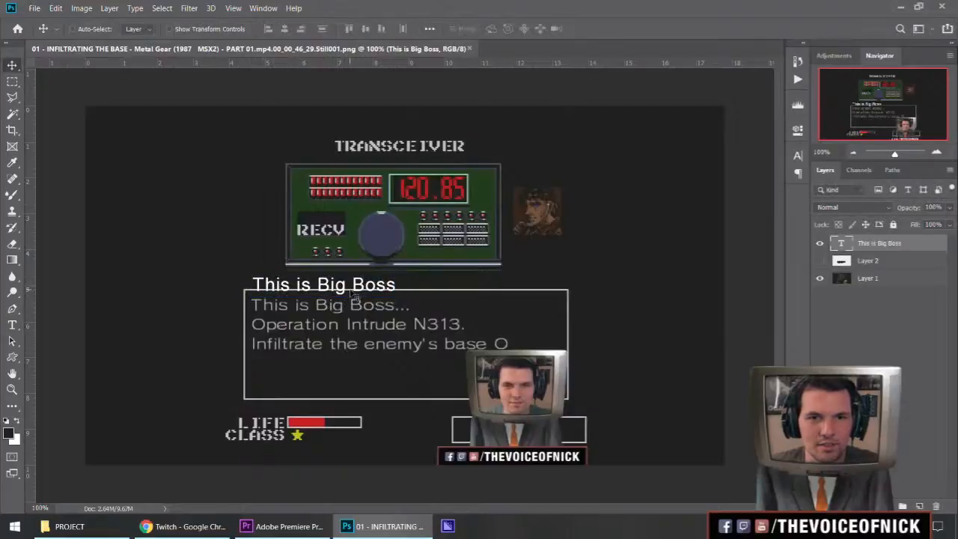
left_click_drag(351, 311, 350, 301)
Select the first two lines of the original dialog text and copy that area from Layer 1.
key("m")
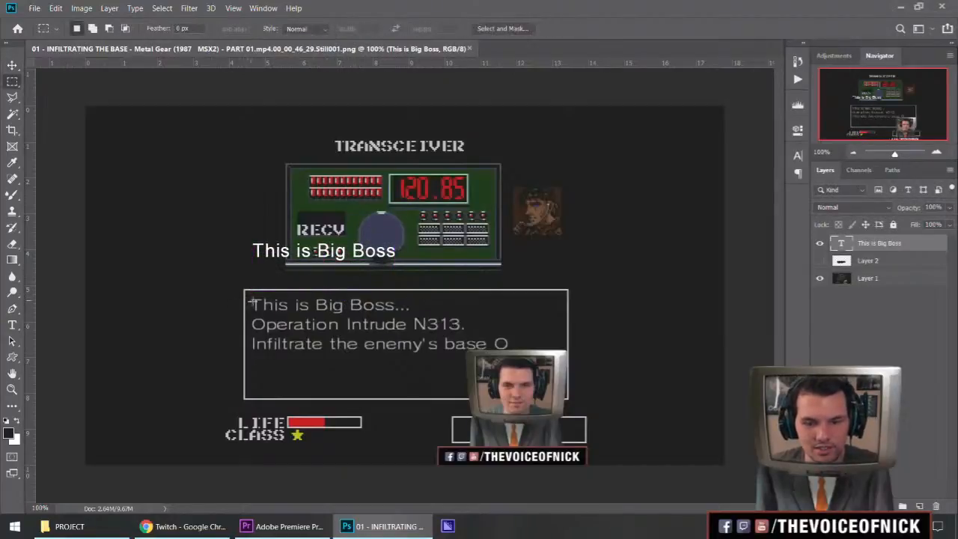
left_click_drag(250, 293, 478, 335)
key("ctrl+c")
key("Return")
left_click(875, 278)
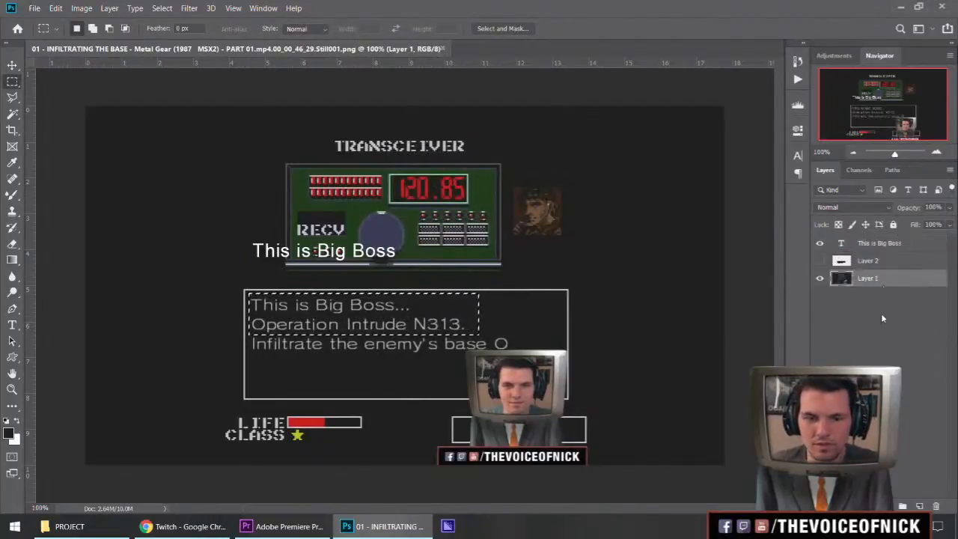
key("ctrl+c")
Create a new document at the clipboard size and paste the copied dialog text into it.
key("ctrl+n")
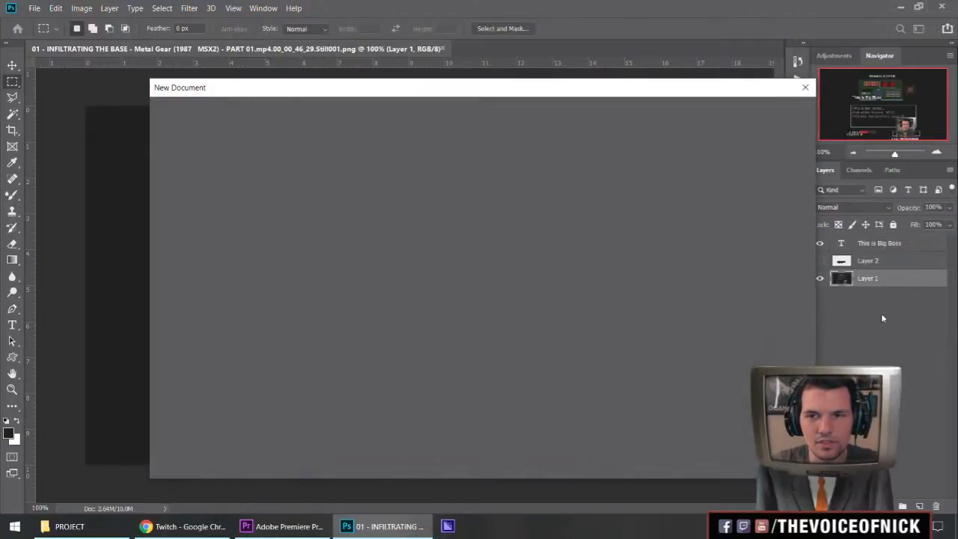
key("Return")
key("ctrl+v")
Save the pasted text sample as a JPEG named FONT in the Sub CTA folder with quality 8.
key("ctrl+s")
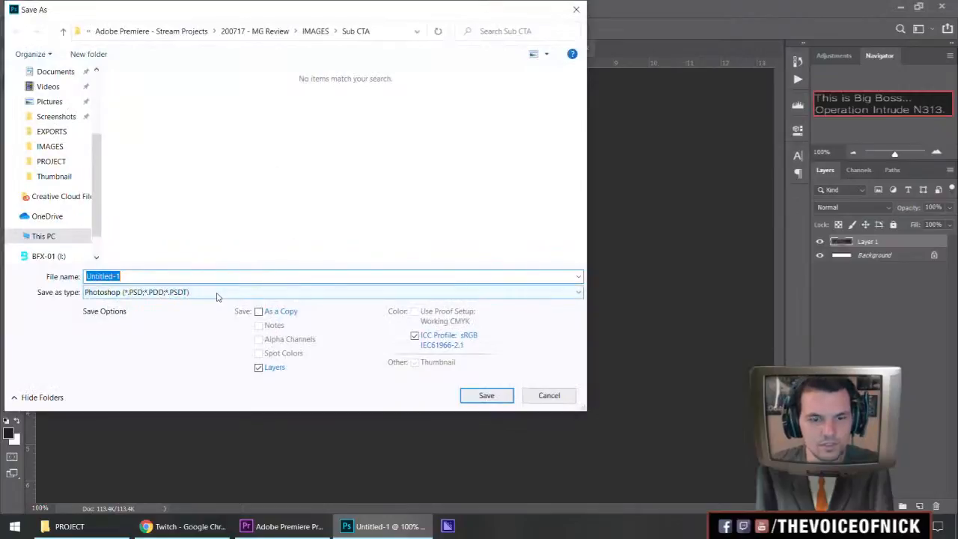
type("FONT")
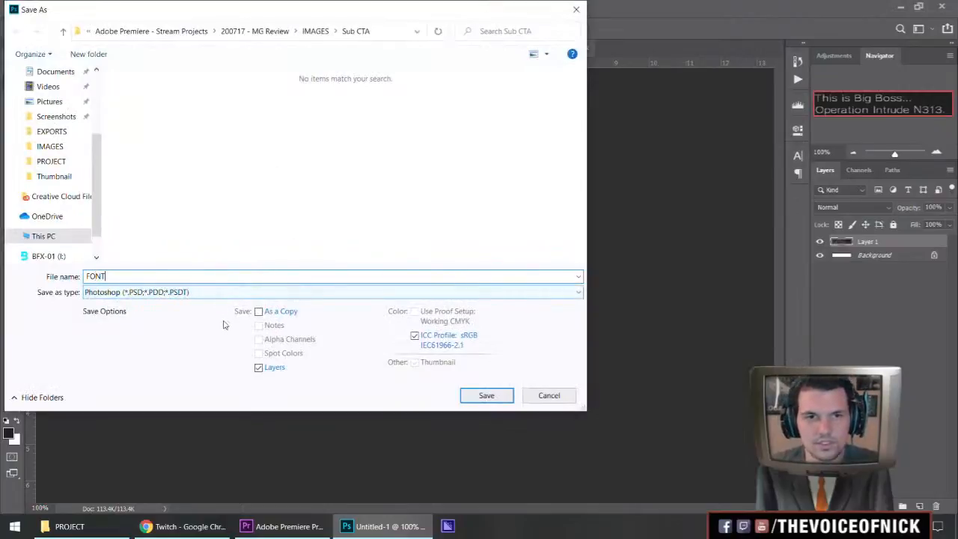
left_click(229, 296)
left_click(228, 393)
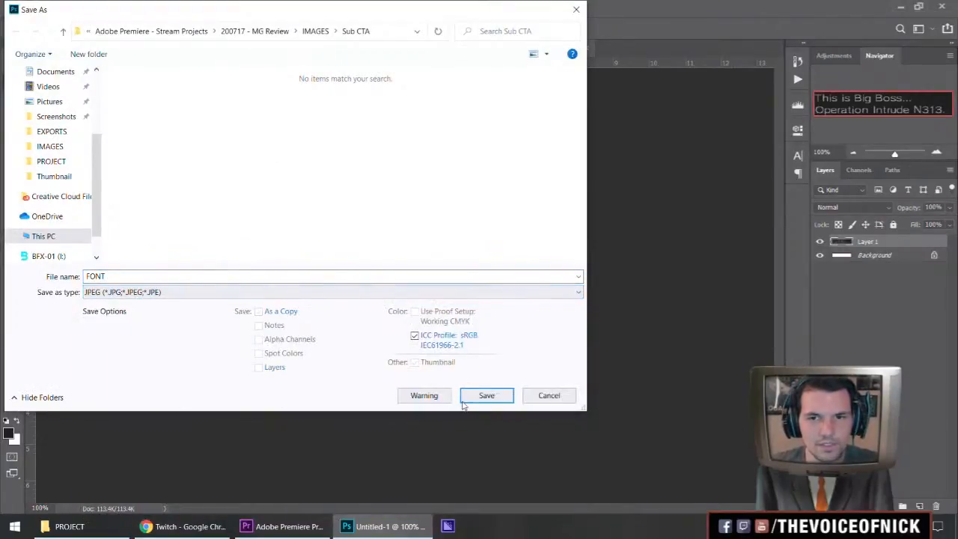
left_click(486, 395)
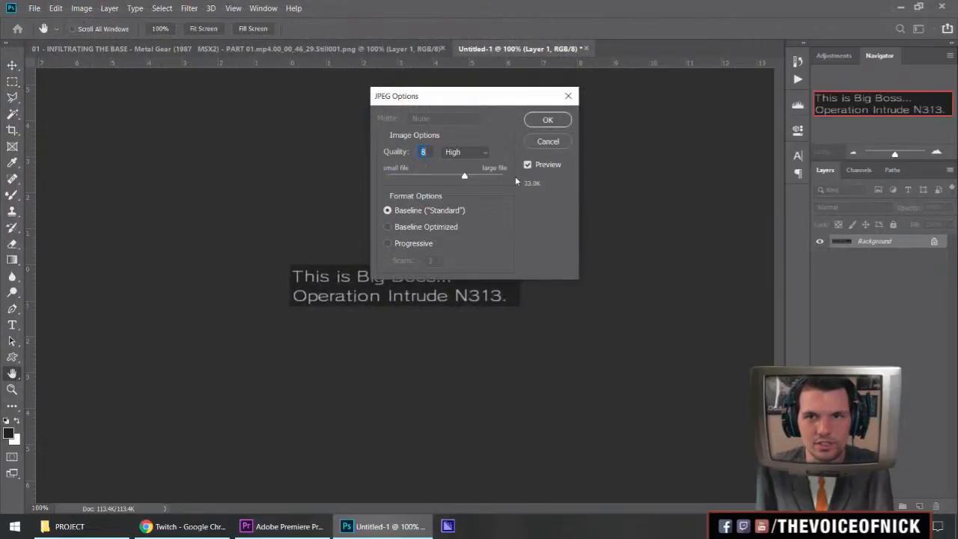
key("Return")
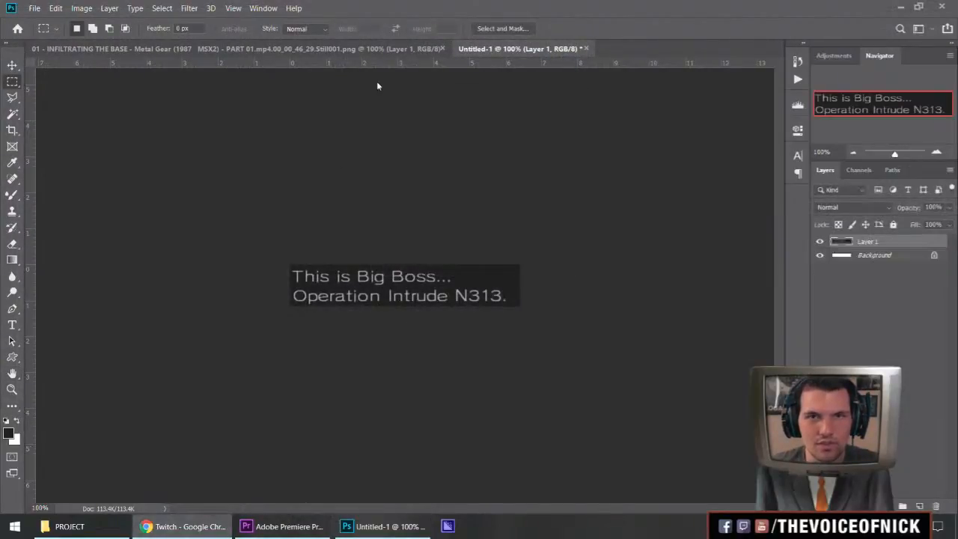
Switch to a new Chrome window, search Google for "find font", and open the WhatTheFont page on MyFonts.
middle_click(193, 533)
type("find font")
key("Return")
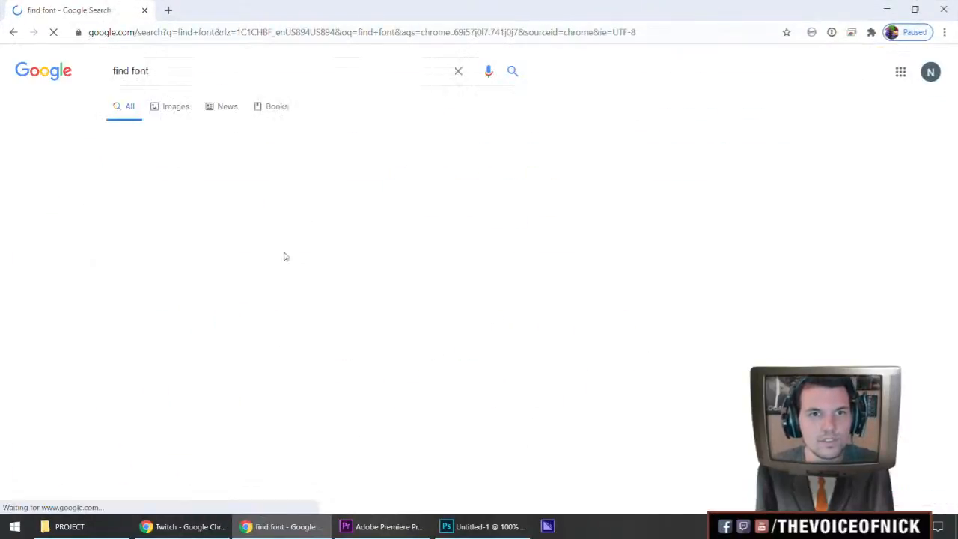
left_click(187, 175)
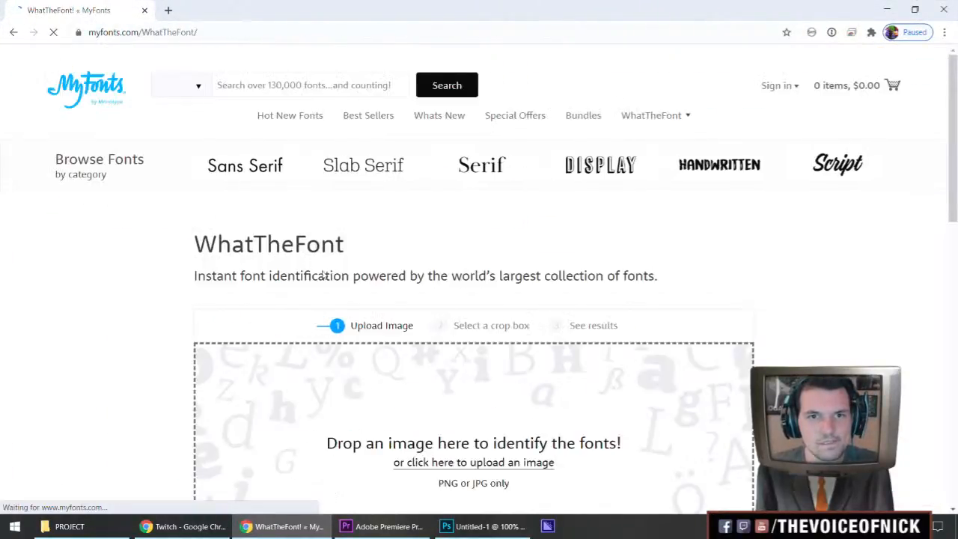
scroll(408, 327, "down", 3)
Find the FONT image in the Sub CTA folder under IMAGES in a second File Explorer window and upload it to WhatTheFont.
left_click(100, 526)
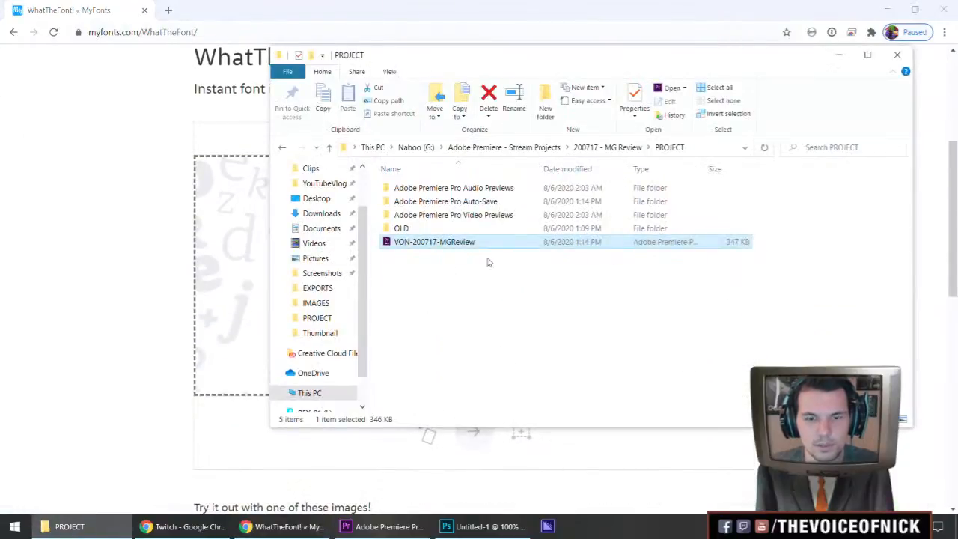
key("ctrl+n")
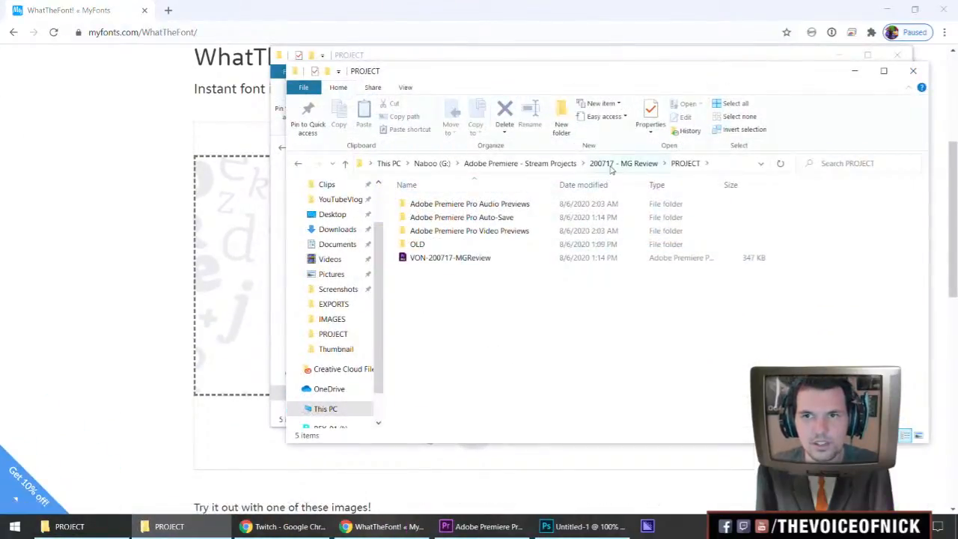
left_click(612, 166)
double_click(451, 232)
double_click(560, 217)
left_click_drag(491, 215, 232, 240)
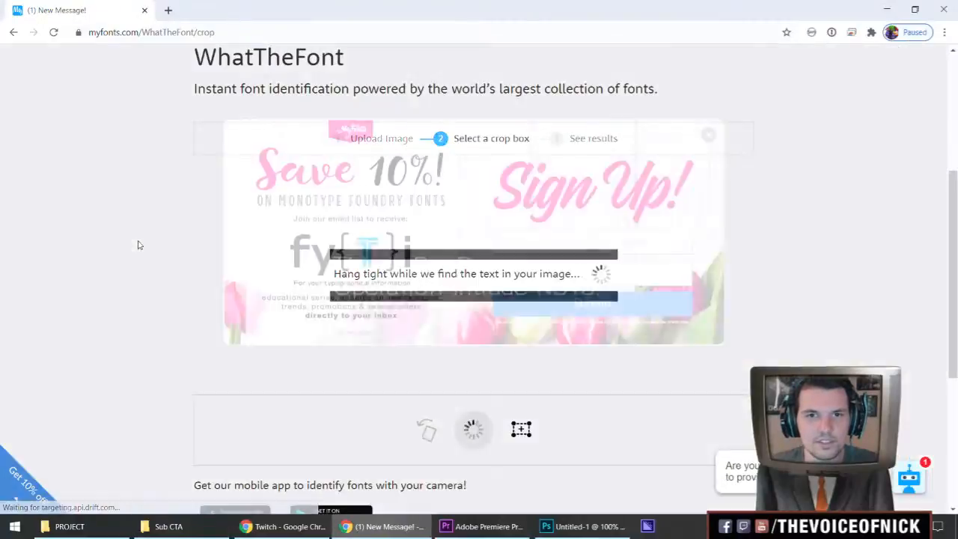
Dismiss the sign-up offer, add a crop box covering both lines of the sample text, and identify its font.
left_click(708, 134)
scroll(536, 280, "down", 2)
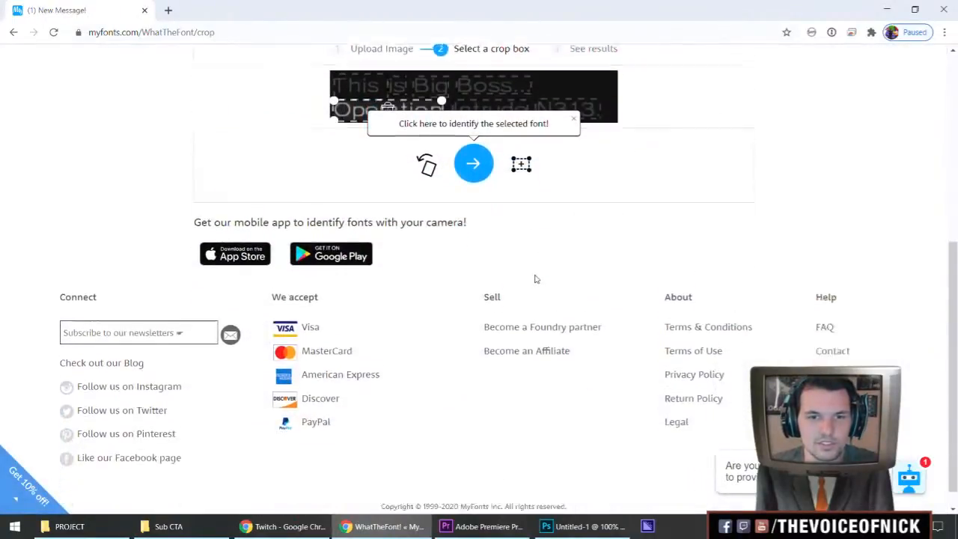
scroll(524, 269, "up", 2)
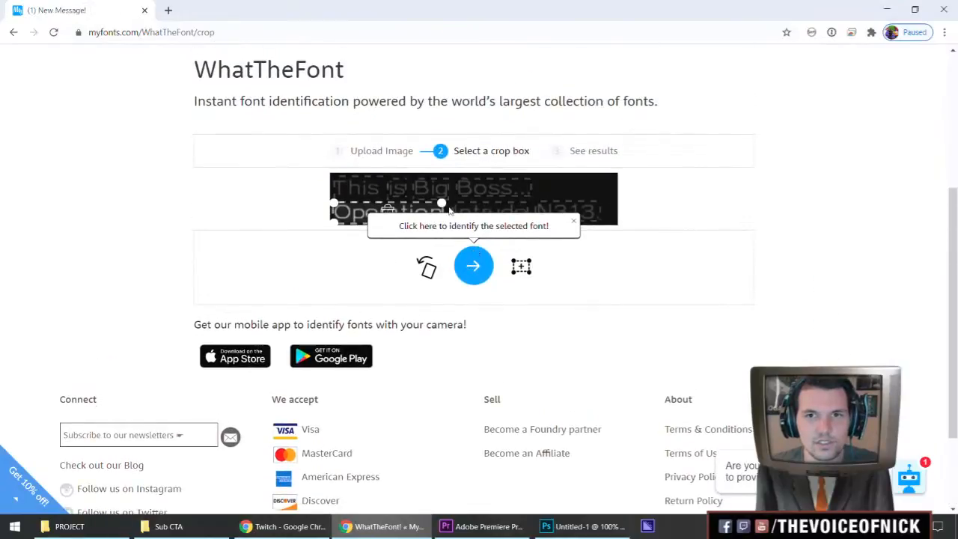
left_click(457, 198)
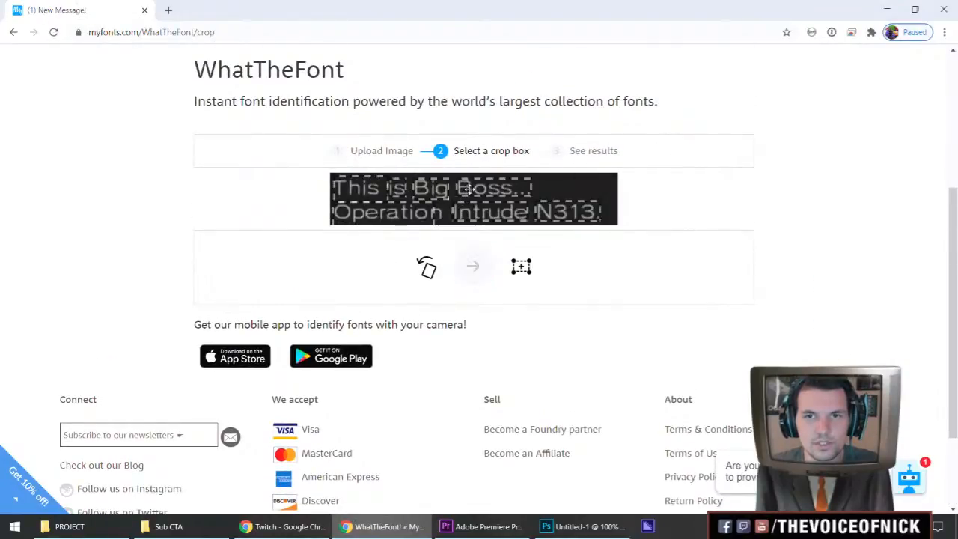
left_click(475, 190)
left_click(405, 191)
left_click(356, 190)
left_click(434, 190)
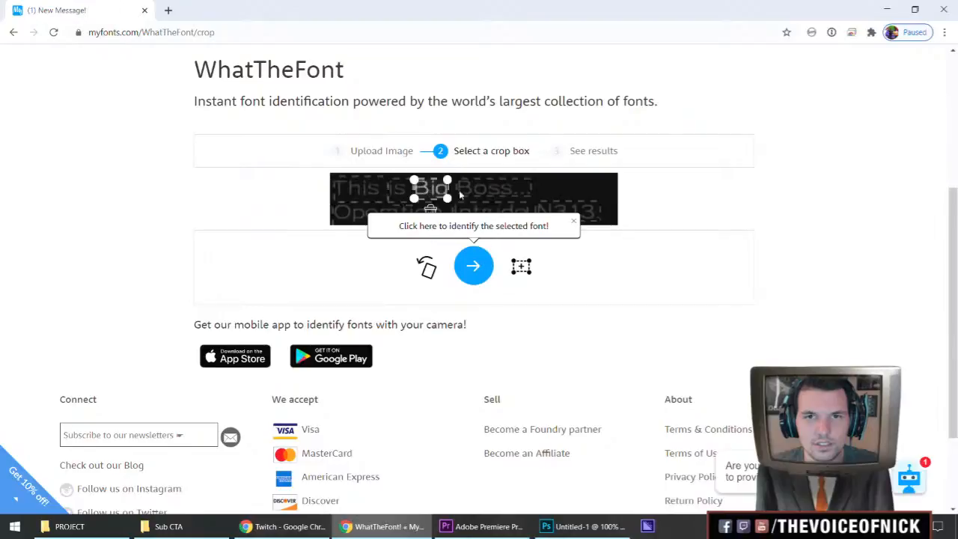
left_click(366, 181)
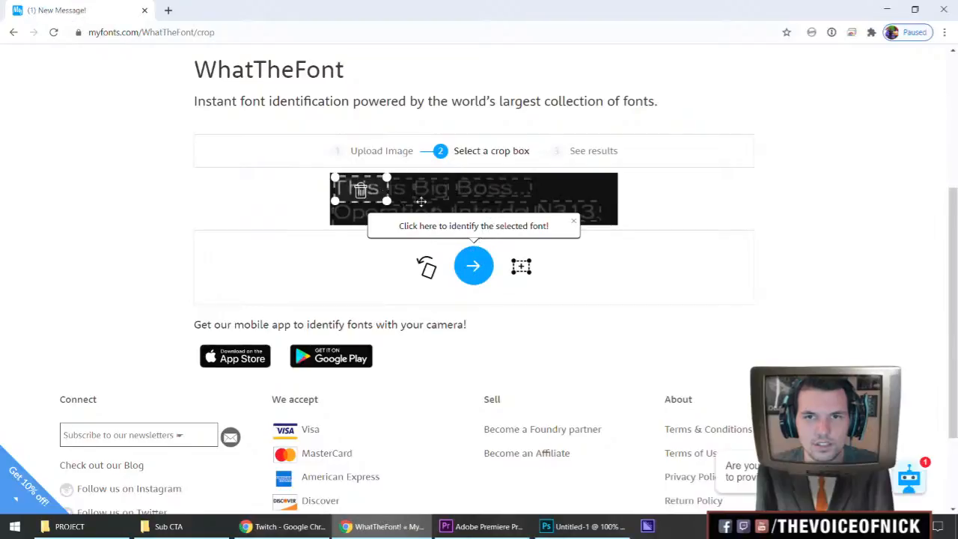
left_click(521, 266)
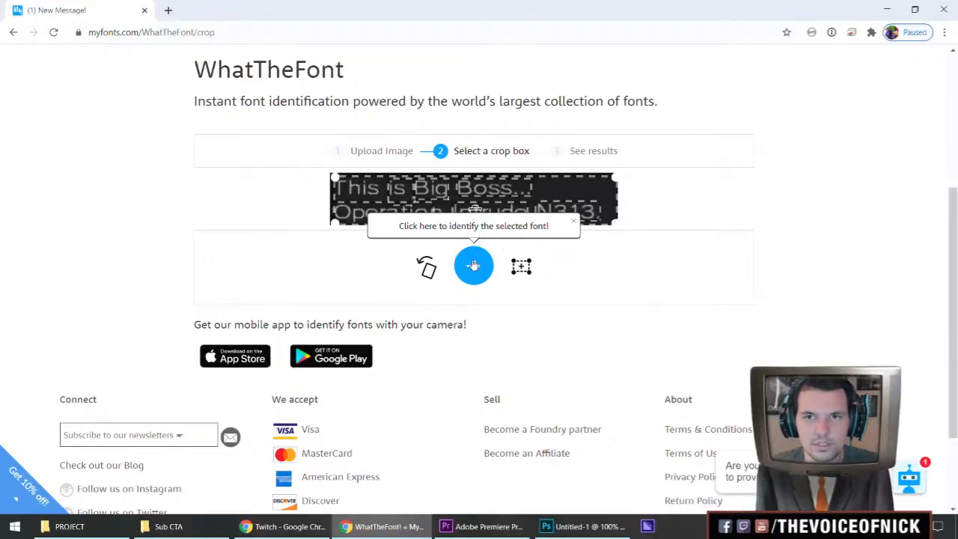
left_click(473, 266)
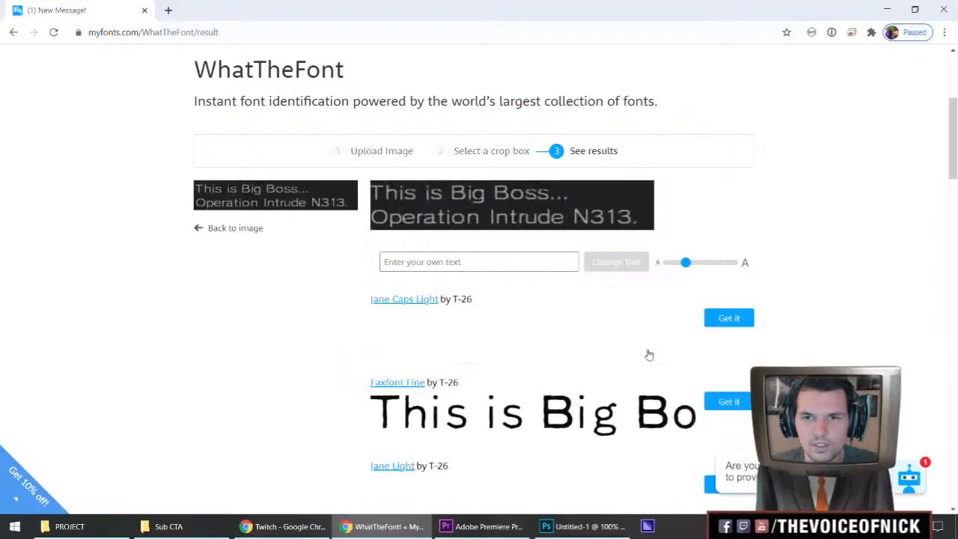
Compare the suggested fonts in the WhatTheFont results with the dialog text sample.
scroll(643, 363, "down", 2)
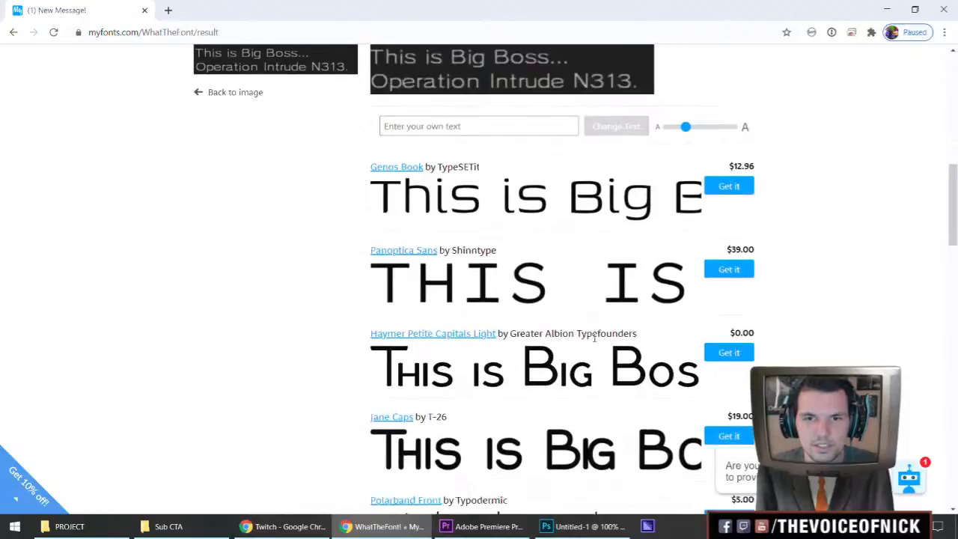
scroll(591, 332, "up", 3)
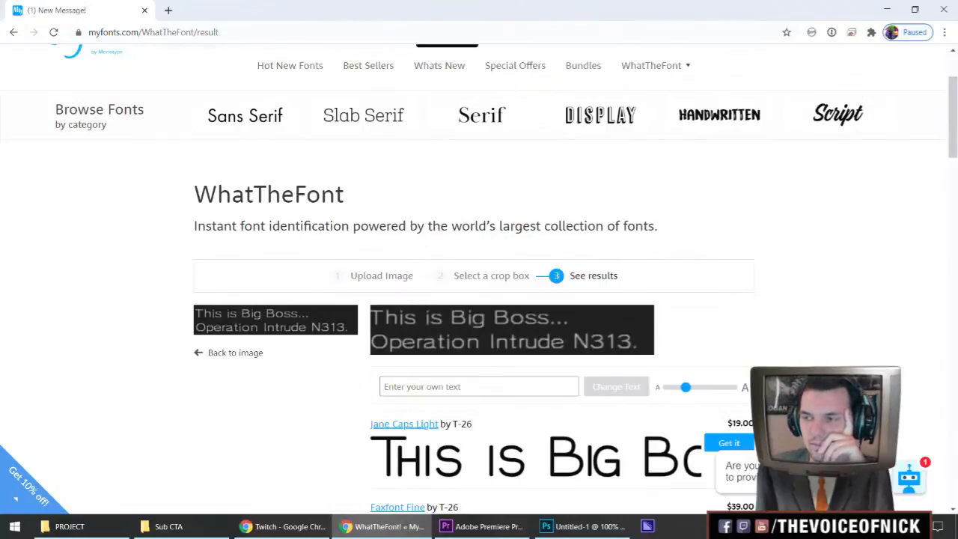
scroll(574, 299, "down", 3)
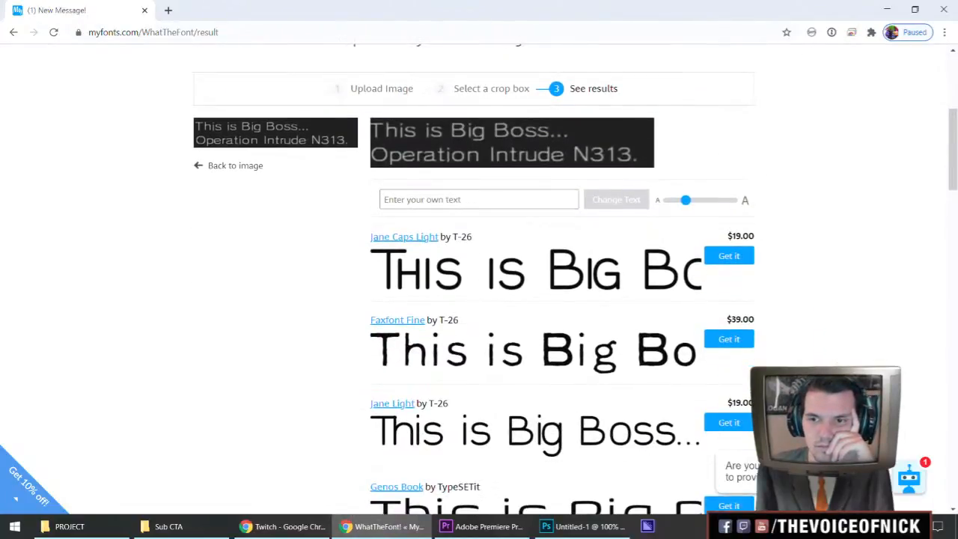
scroll(855, 364, "down", 1)
scroll(851, 358, "down", 3)
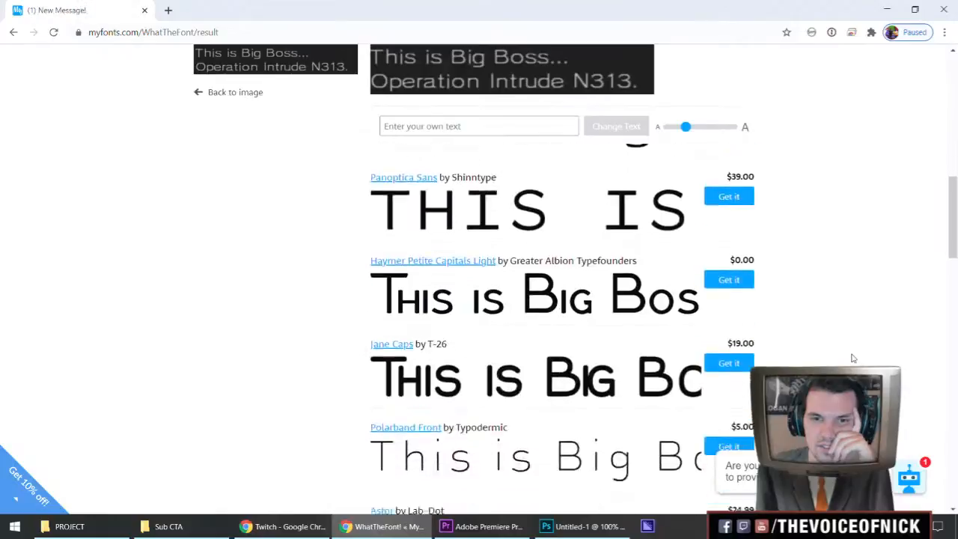
scroll(848, 344, "down", 4)
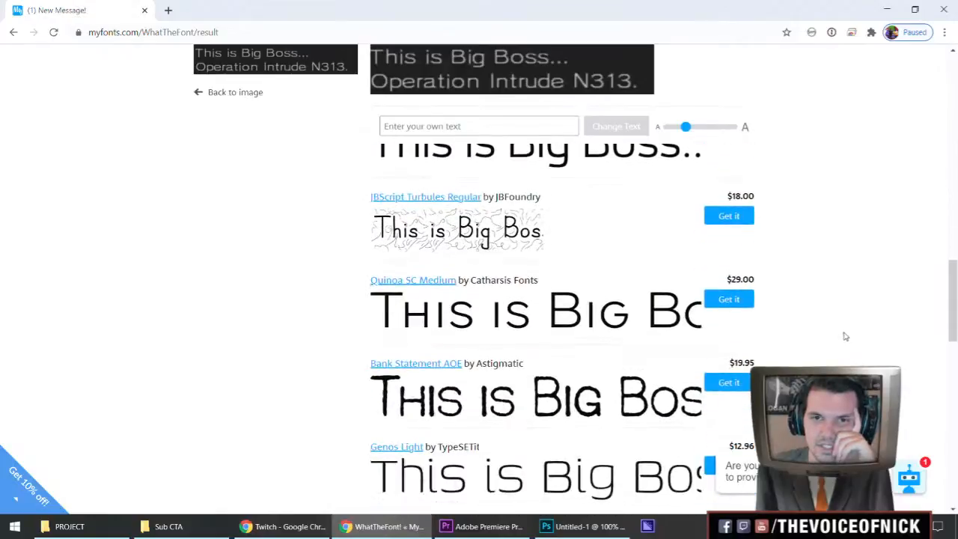
scroll(845, 339, "down", 1)
left_click_drag(953, 303, 954, 136)
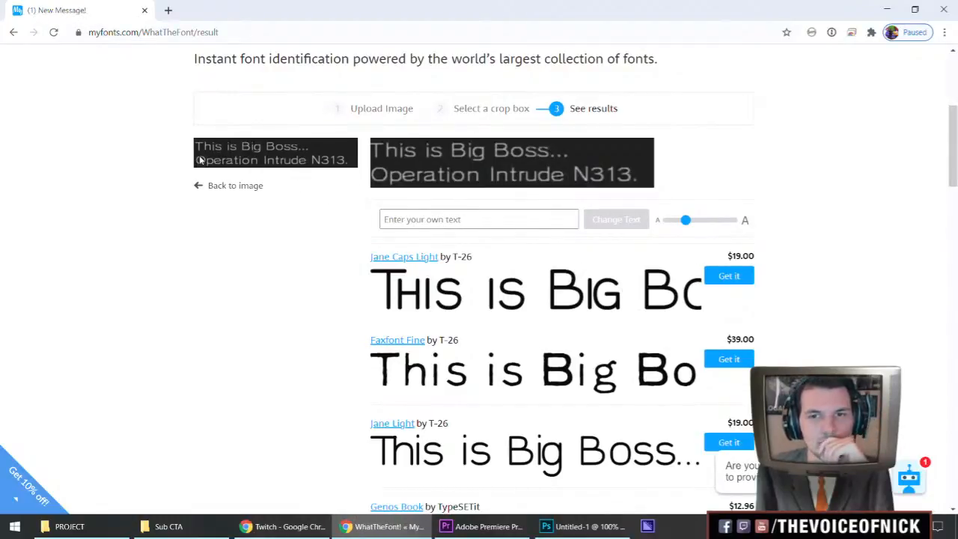
Close the WhatTheFont page, return to the transceiver document in Photoshop, and clear the selection around the dialog text.
middle_click(107, 5)
left_click(627, 287)
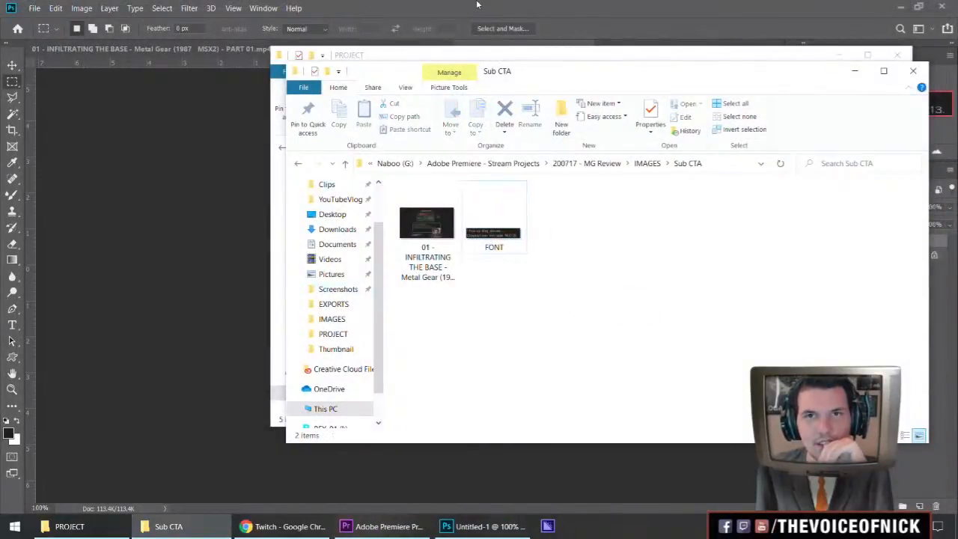
left_click(478, 6)
left_click(201, 50)
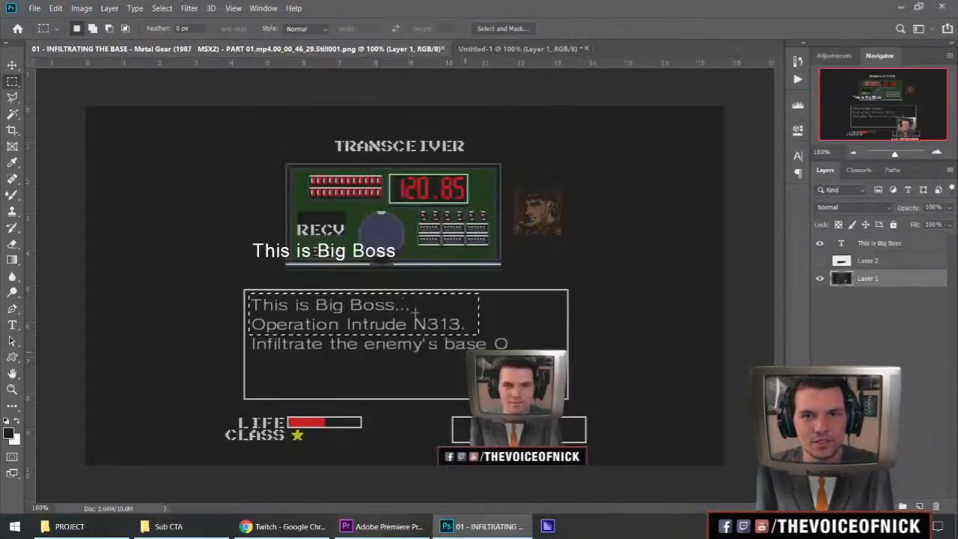
left_click(655, 329)
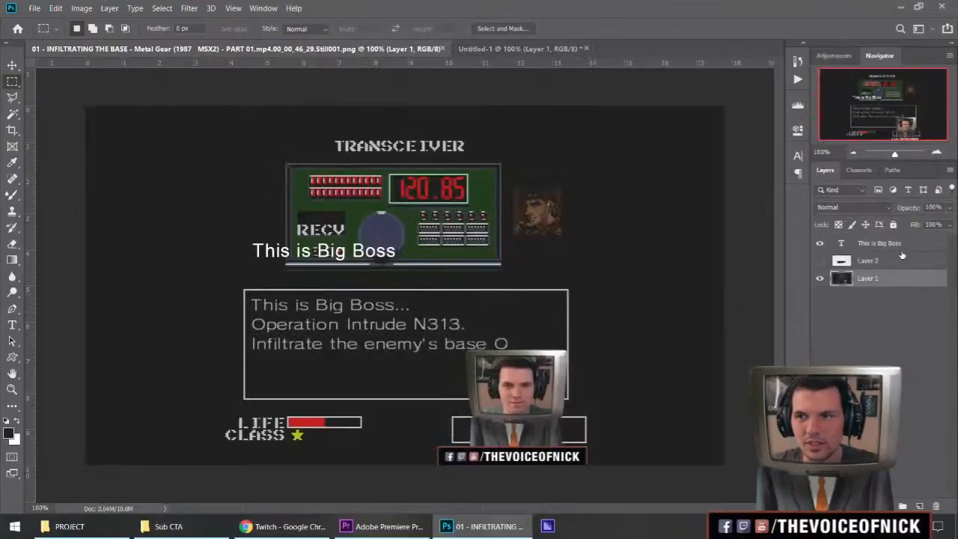
Set the font of the "This is Big Boss" text layer to Calibri.
key("v")
left_click(338, 252, "ctrl")
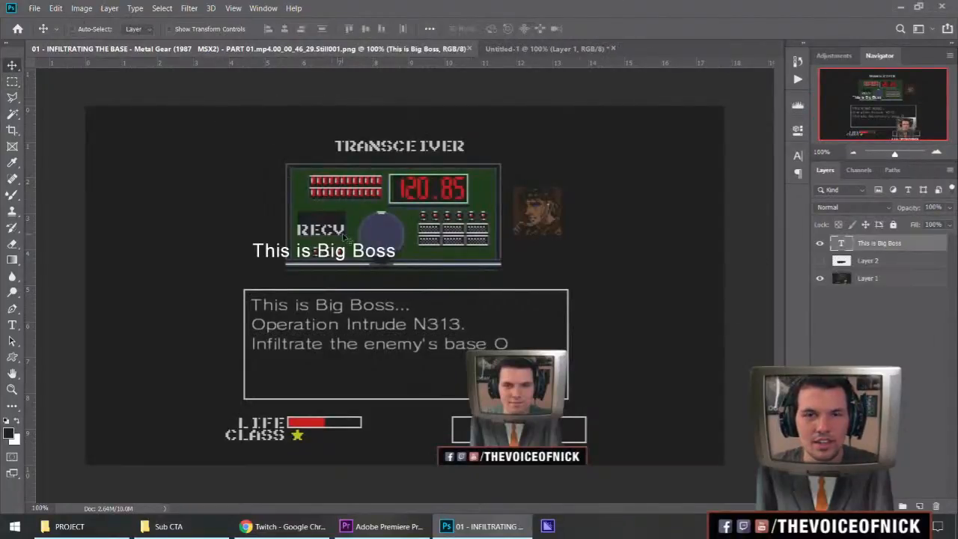
key("t")
left_click(338, 253)
key("ctrl+a")
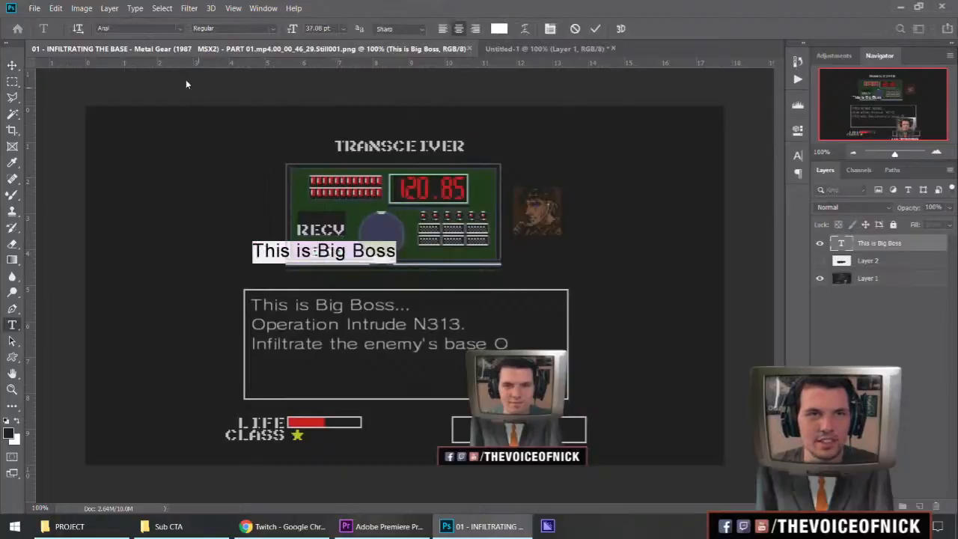
left_click(180, 29)
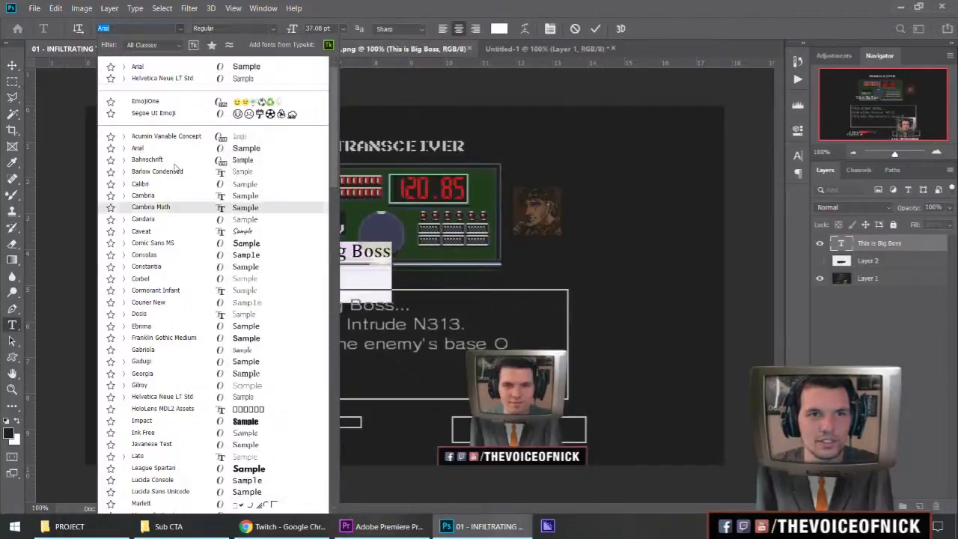
left_click(167, 184)
left_click(348, 254)
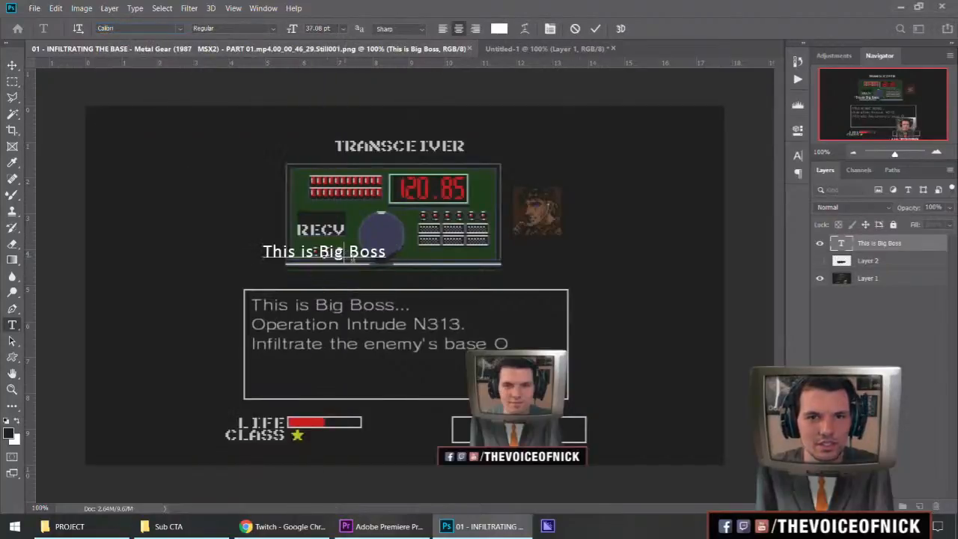
Preview the installed fonts from Acumin Variable Concept to Corbel on the "This is Big Boss" text, comparing them with the original dialog lettering.
key("ctrl+a")
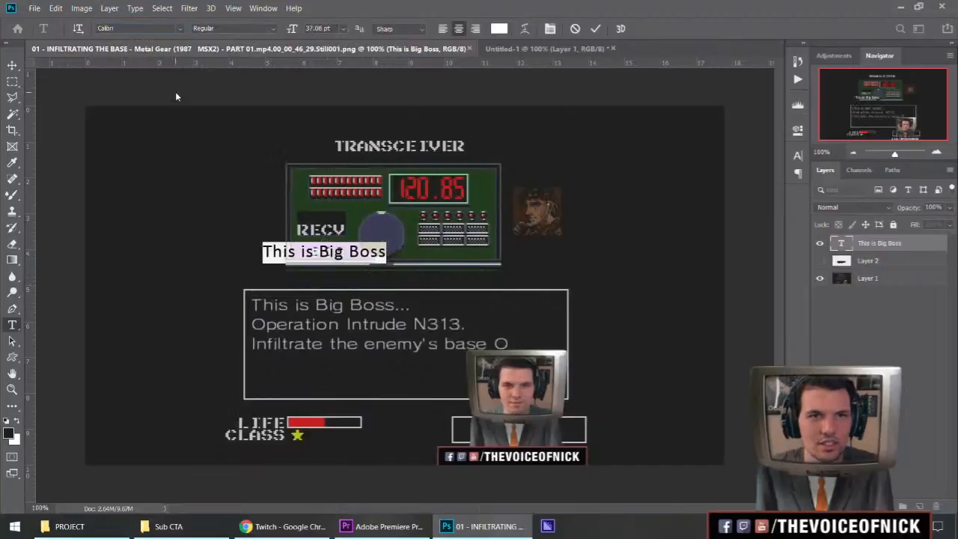
left_click(180, 29)
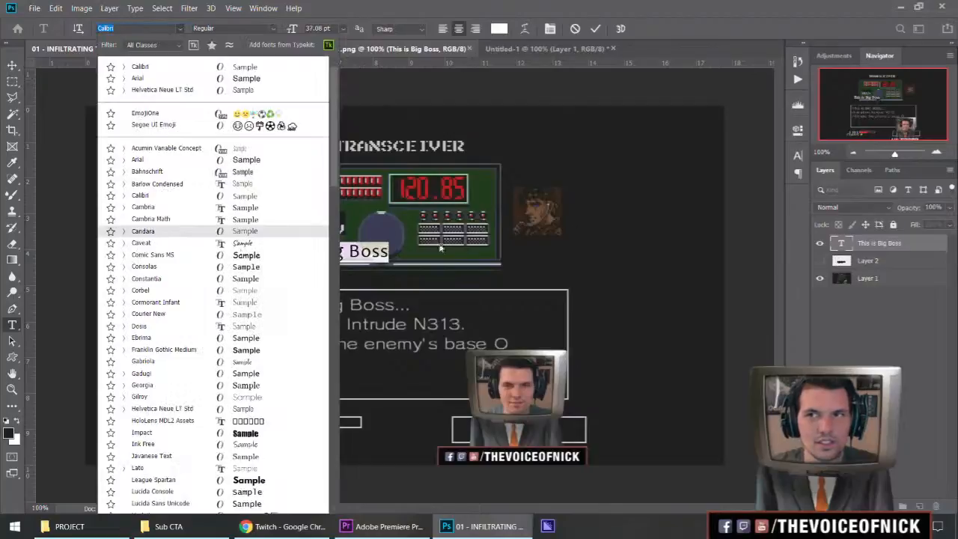
left_click(801, 159)
left_click(797, 156)
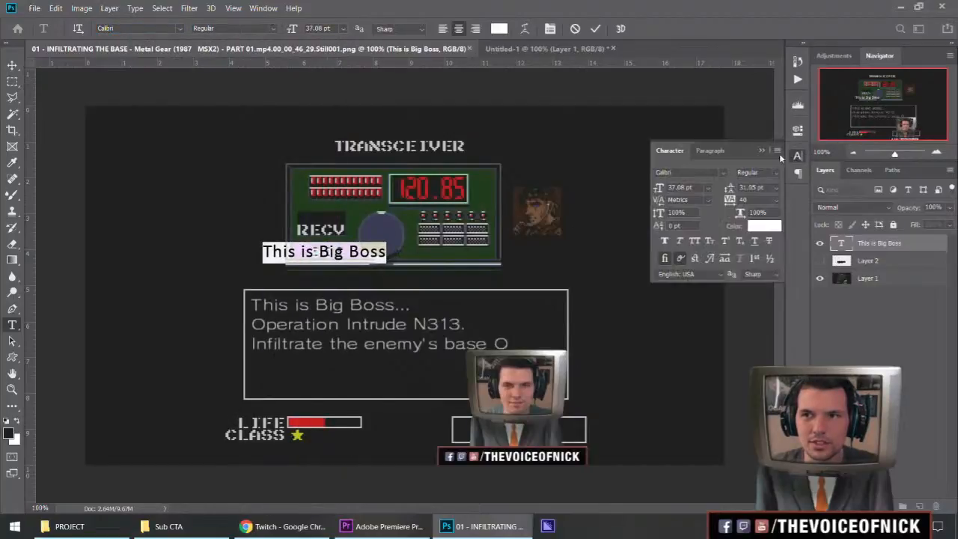
left_click(719, 172)
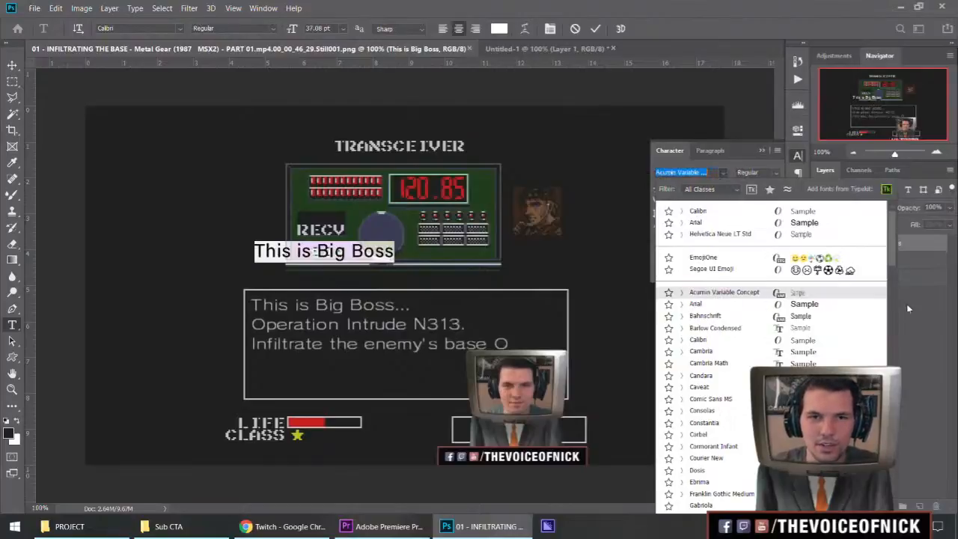
key("Down")
key("Down")
key("Down")
key("Down")
key("Down")
key("Up")
key("Down")
key("Down")
key("Down")
key("Down")
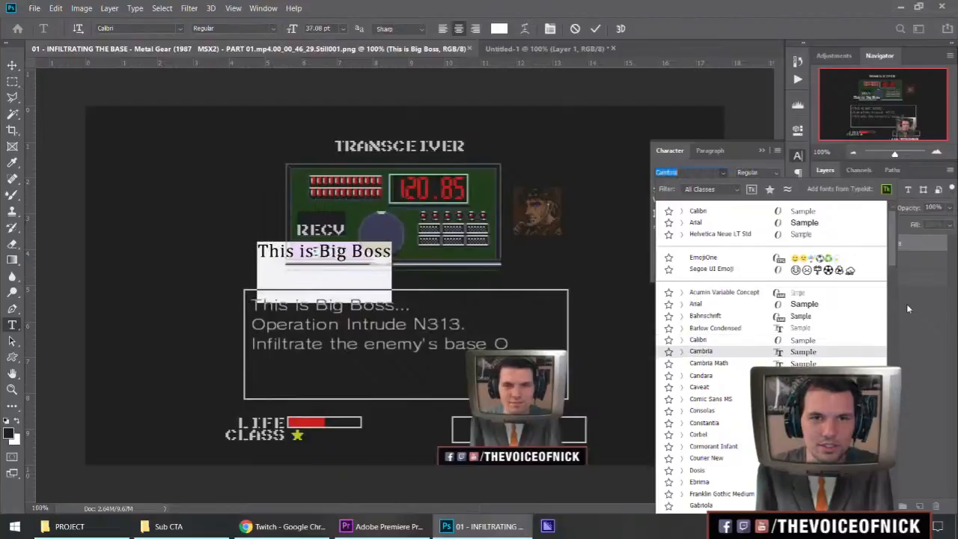
key("Down")
key("Down")
key("Down")
key("Down")
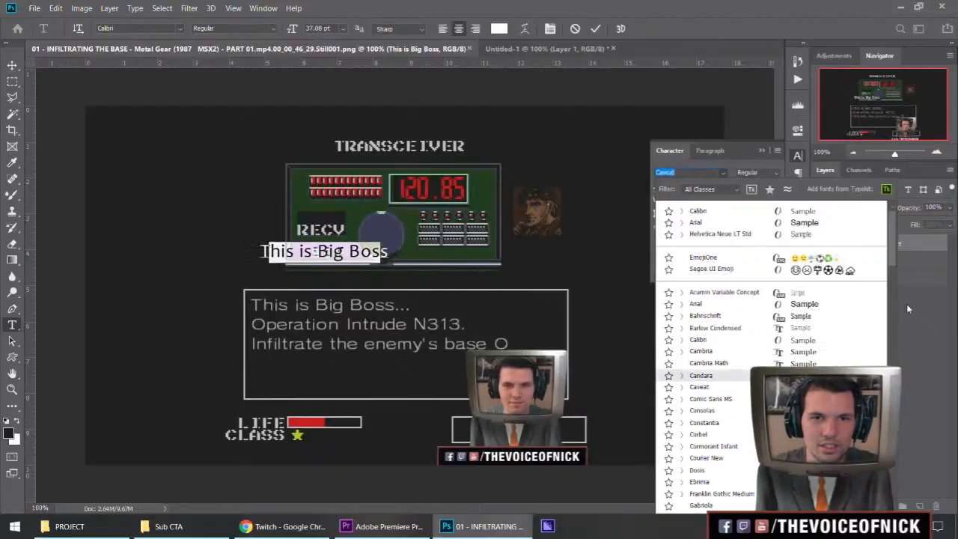
key("Down")
key("Up")
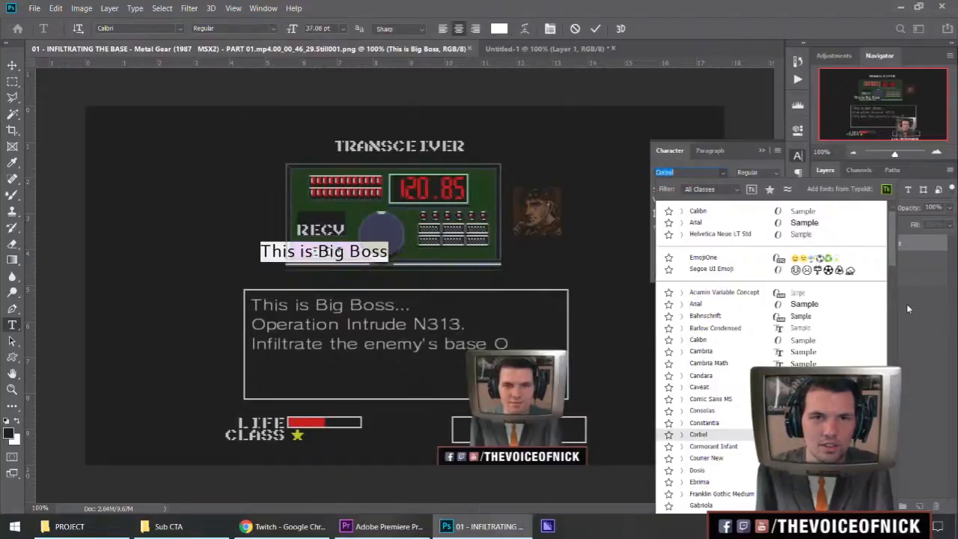
key("Escape")
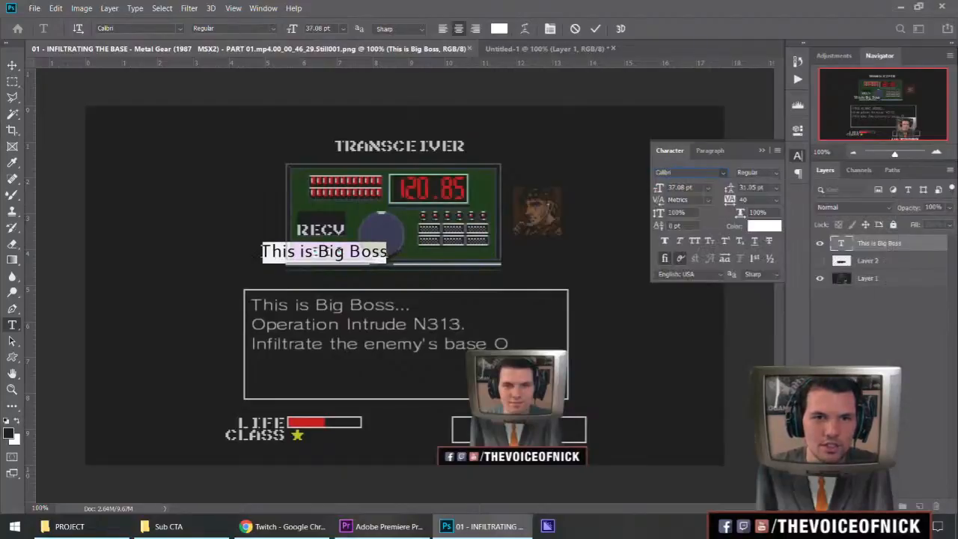
Set the font of the "This is Big Boss" text to Corbel.
left_click(724, 172)
left_click(709, 436)
left_click(347, 251)
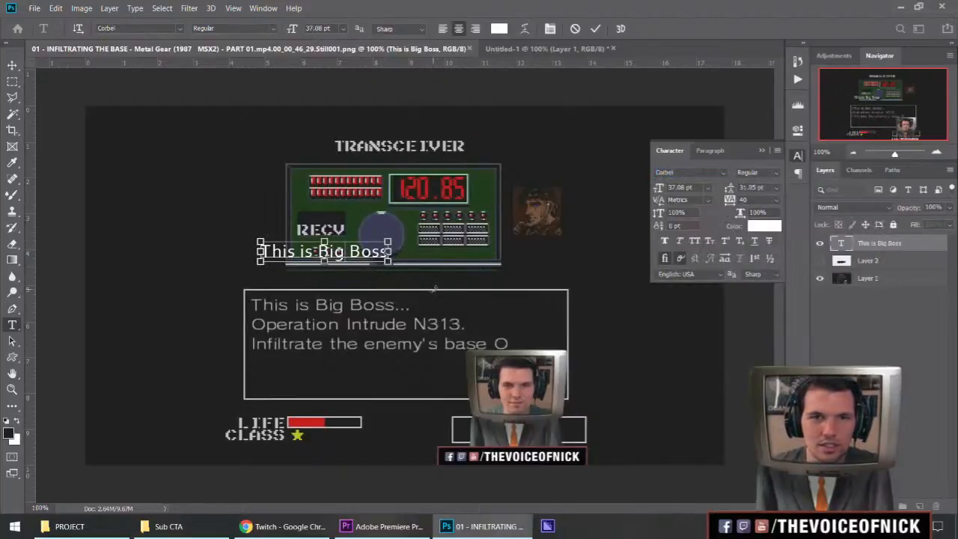
Set the tracking of the whole "This is Big Boss" text to 0.
key("ctrl+a")
left_click_drag(731, 202, 716, 201)
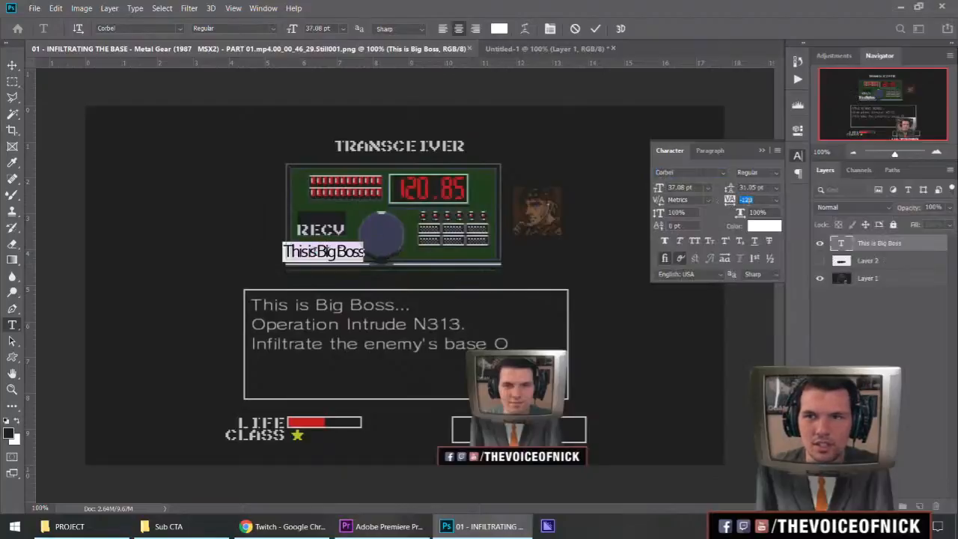
key("Return")
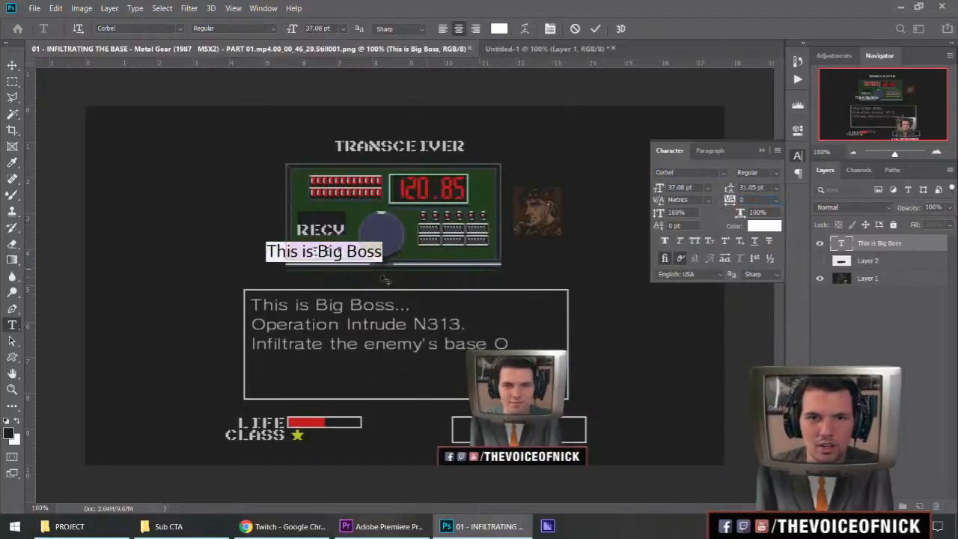
Add an ellipsis after "This is Big Boss" and a second line reading "Don't forget to SUBSCRIBE!".
key("Right")
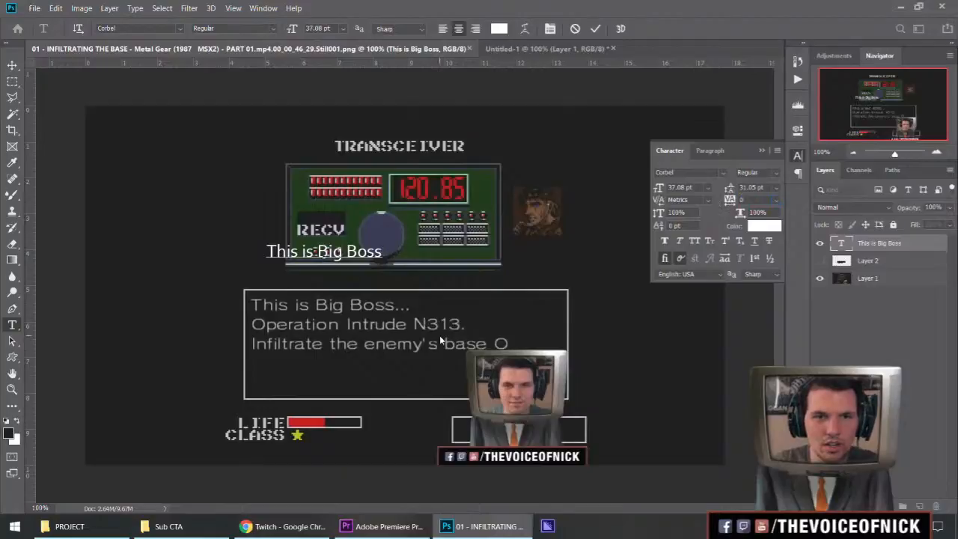
type("....")
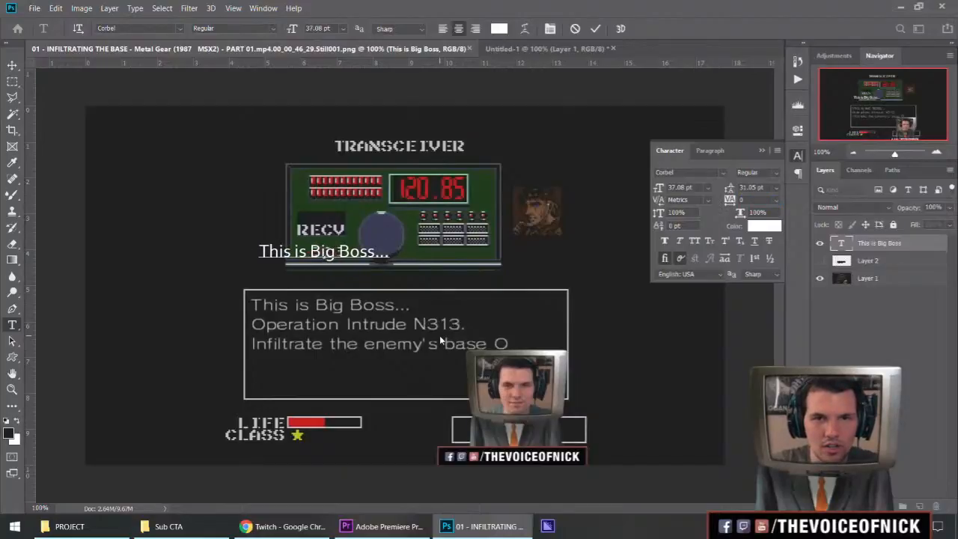
key("Return")
type("Don't forget to")
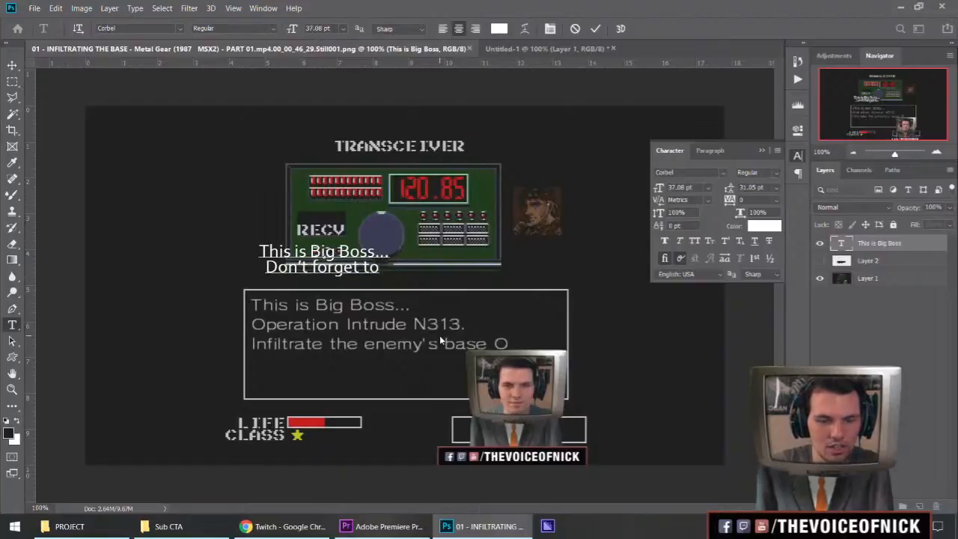
type(" SUBSCRIBE!")
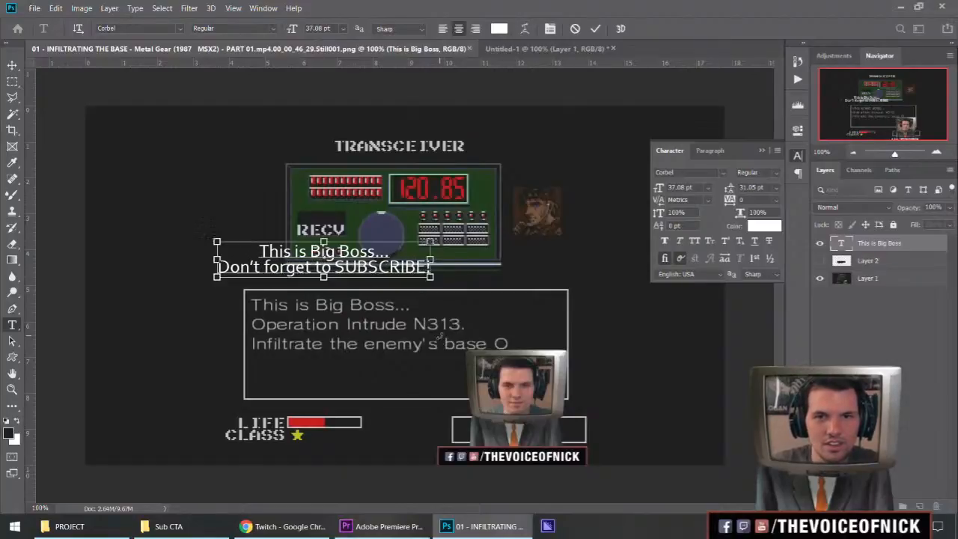
Left-align both lines of the Big Boss text and set their leading to 39.05 pt.
key("ctrl+a")
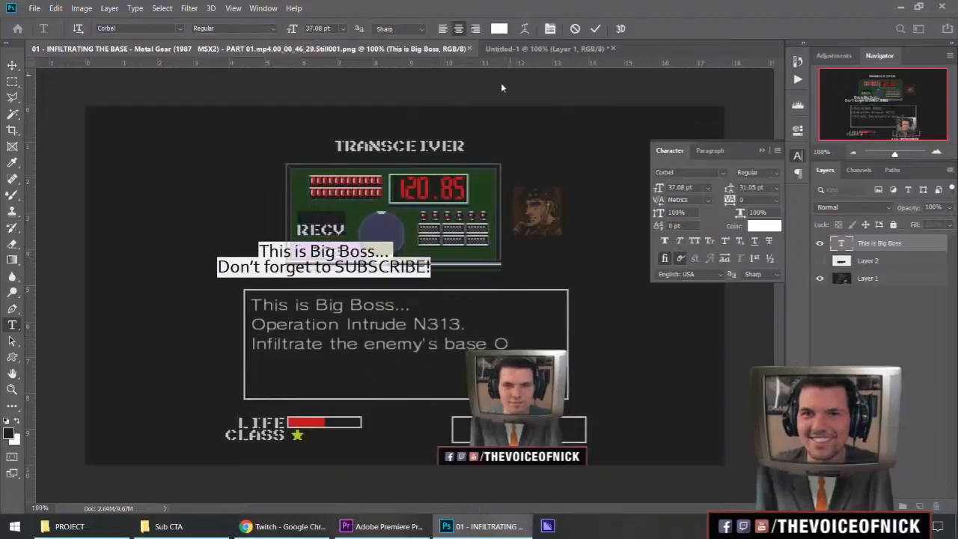
left_click(443, 29)
left_click(374, 263)
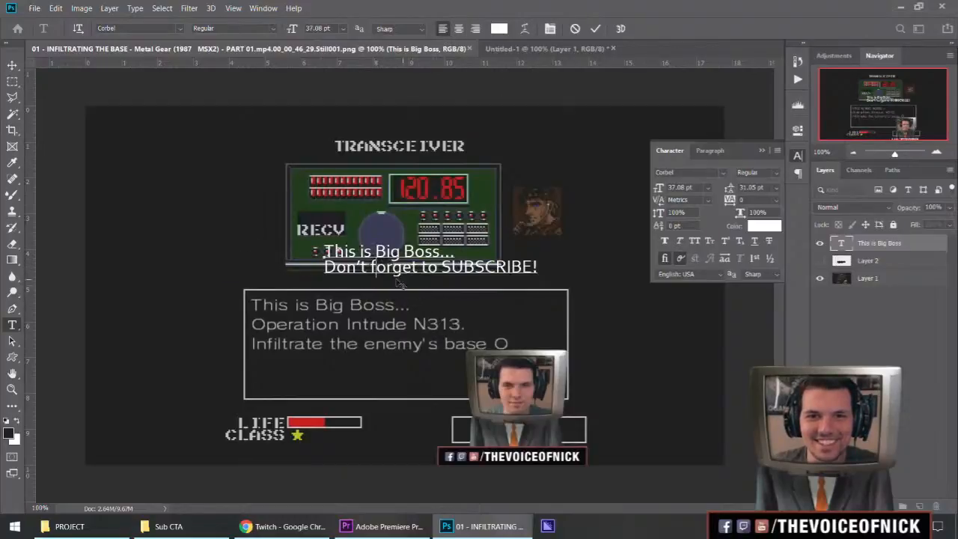
key("ctrl+a")
mouse_move(728, 190)
left_mouse_down()
mouse_move(751, 188)
mouse_move(734, 189)
left_mouse_up()
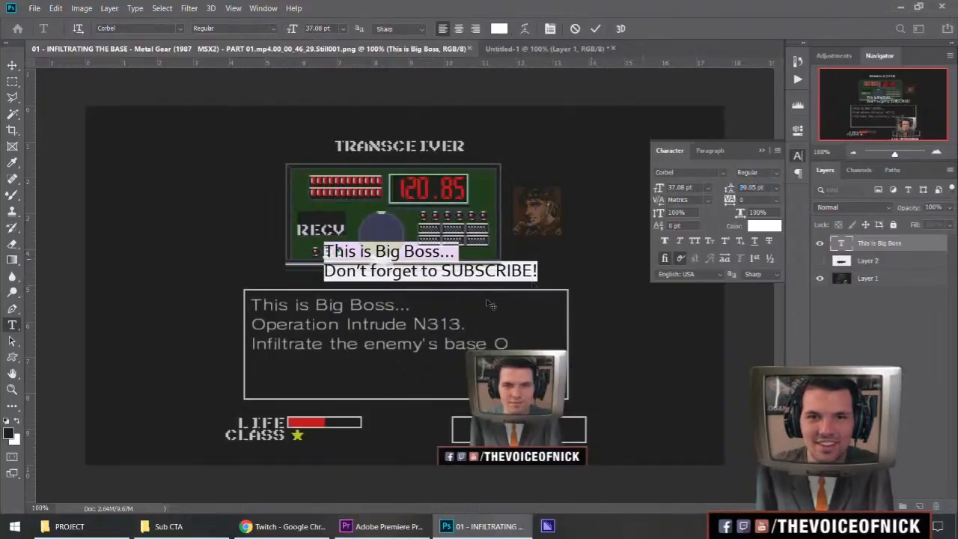
left_click(484, 271)
Move the two-line text into the dialog box so it lines up over the original lettering's first two lines.
left_click_drag(450, 254, 370, 321)
key("ctrl+t")
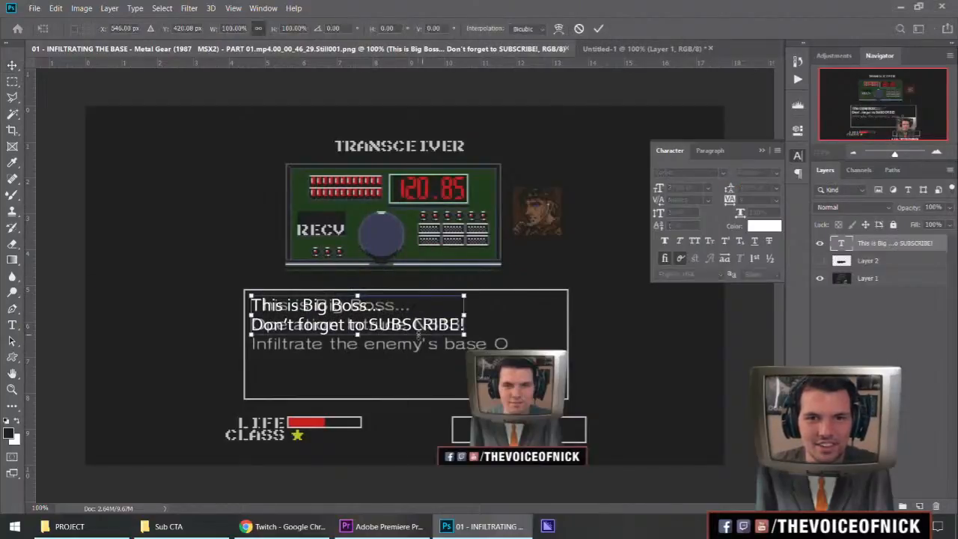
key("Escape")
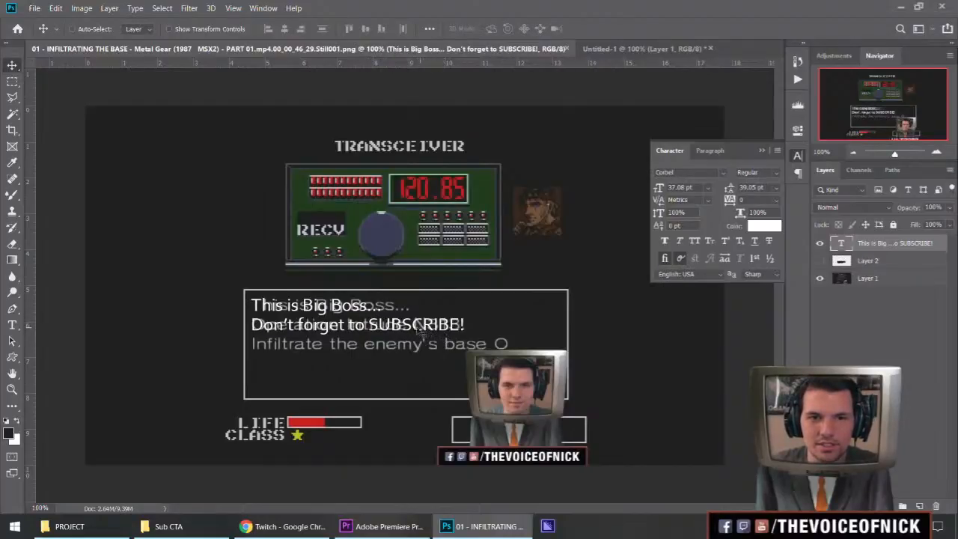
Switch to Premiere Pro, restore the full panel layout and view the VON-200717-MGReview sequence timeline.
left_click(383, 526)
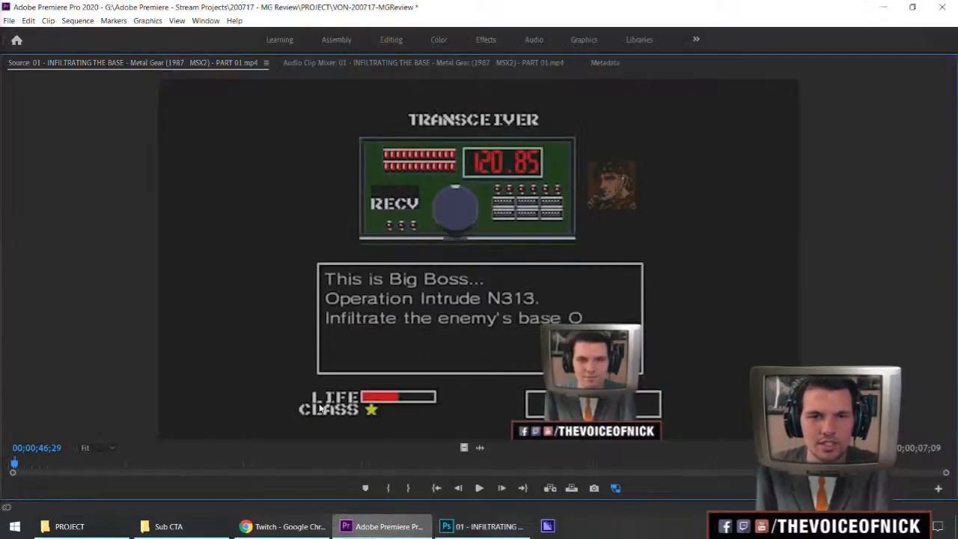
left_click(666, 384)
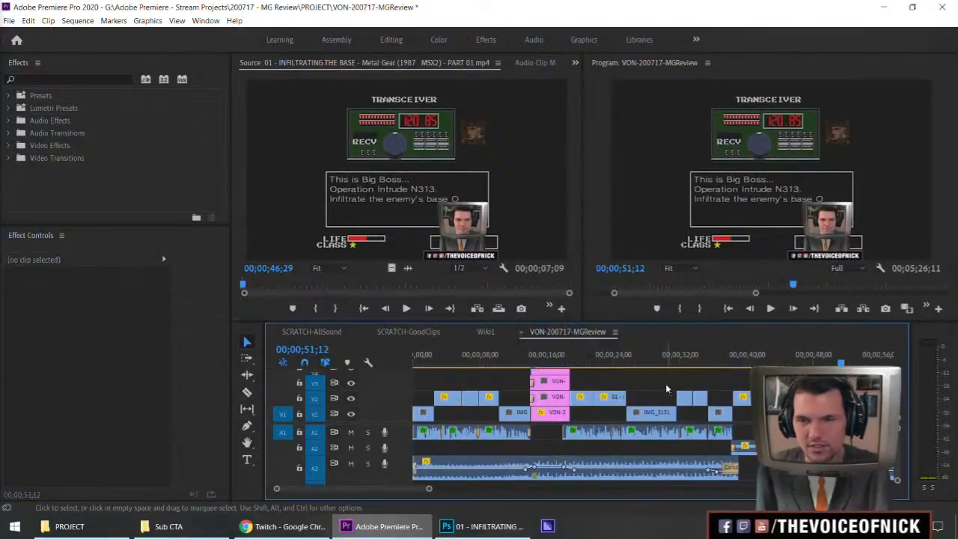
key("minus")
key("minus")
Open a new Chrome window and search Google for "how to make text type out in premiere pro".
middle_click(316, 528)
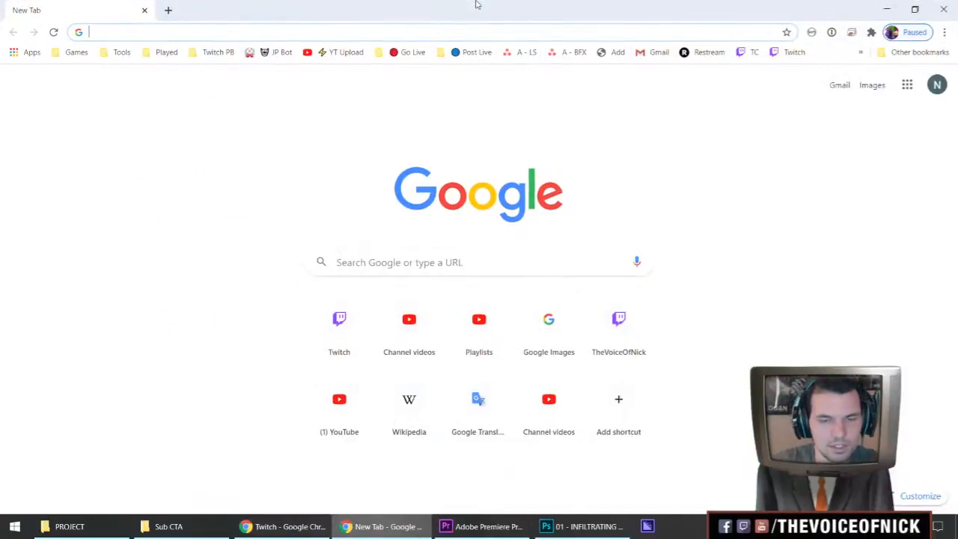
type("how to b")
key("BackSpace")
type("make t")
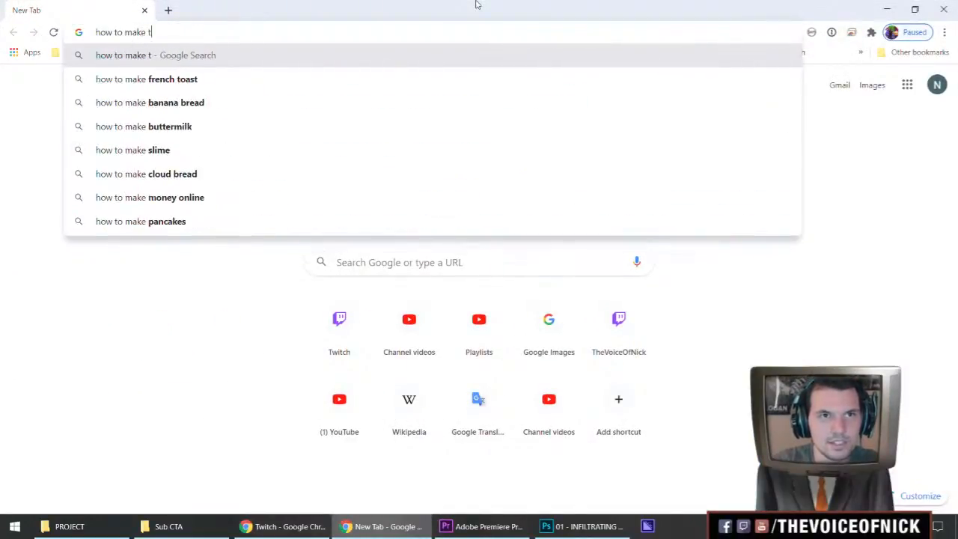
type("ext type out")
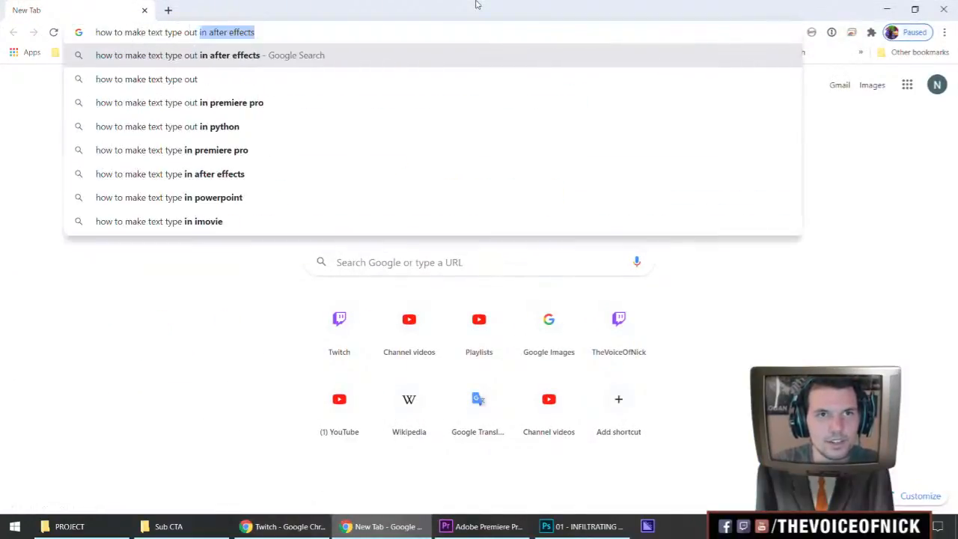
type(" in peemiere")
key("Return")
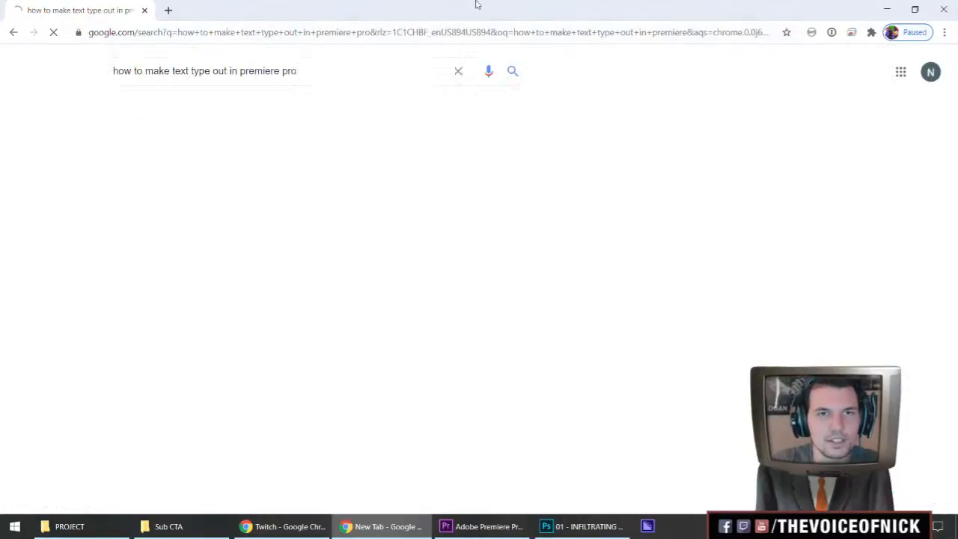
Open the AdobeMasters and Adobe Community typewriter effect results in separate tabs and show the AdobeMasters article.
scroll(351, 301, "down", 4)
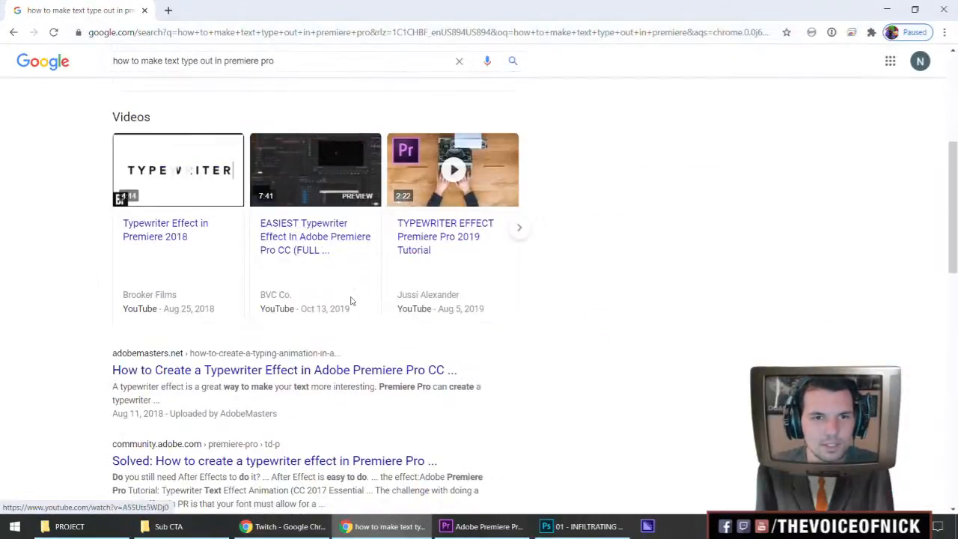
middle_click(309, 374)
middle_click(254, 461)
left_click(197, 19)
Dismiss the newsletter popup and read the AdobeMasters instructions for creating a typewriter effect in Premiere Pro.
scroll(436, 286, "down", 3)
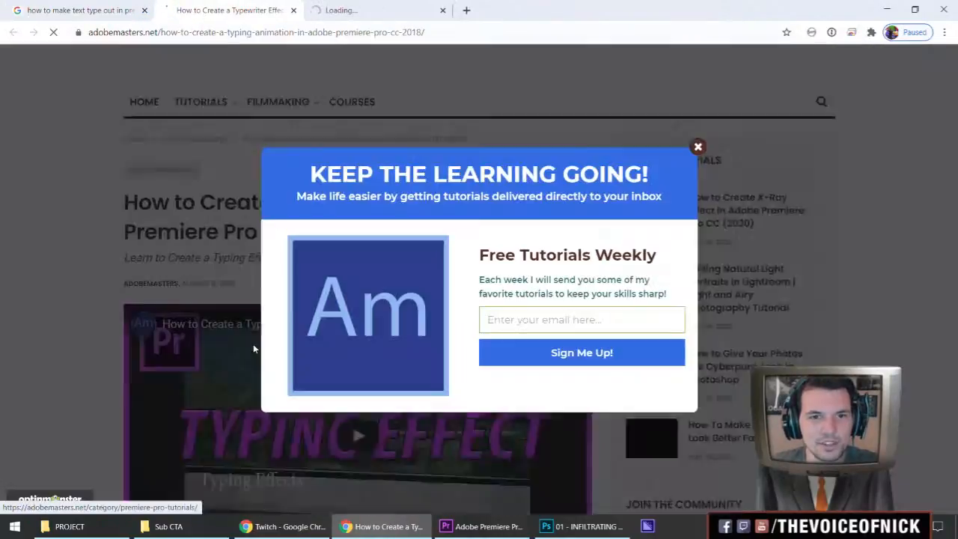
left_click(697, 146)
scroll(286, 380, "down", 5)
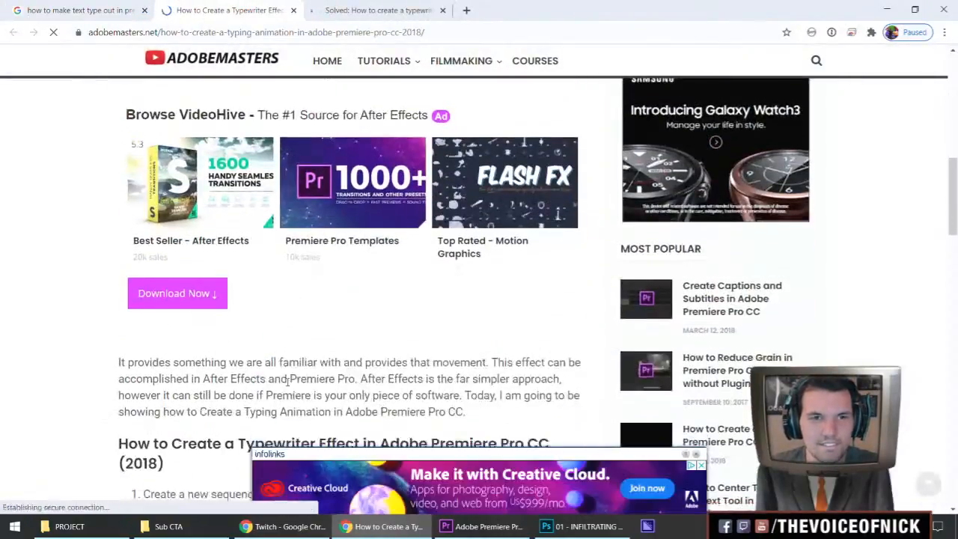
scroll(287, 380, "up", 2)
scroll(286, 380, "down", 5)
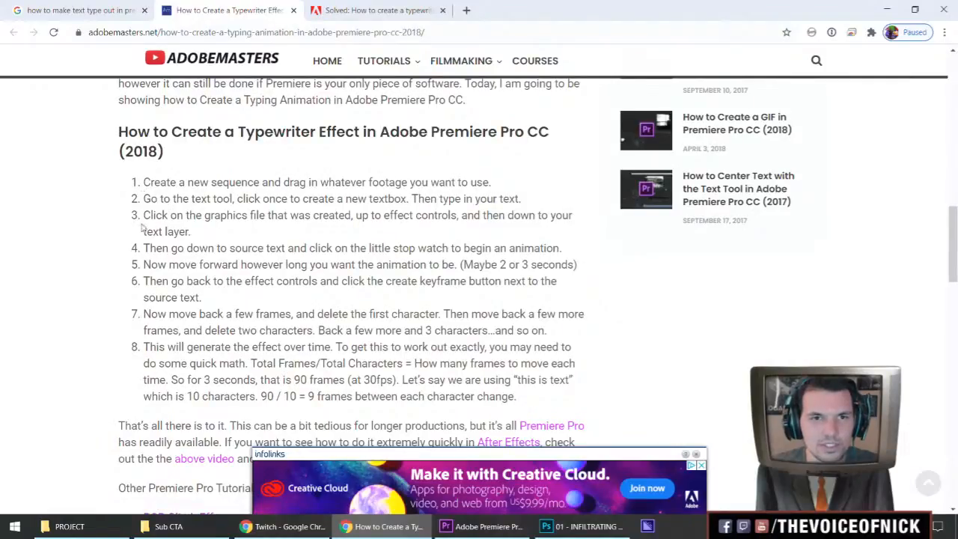
scroll(252, 239, "down", 2)
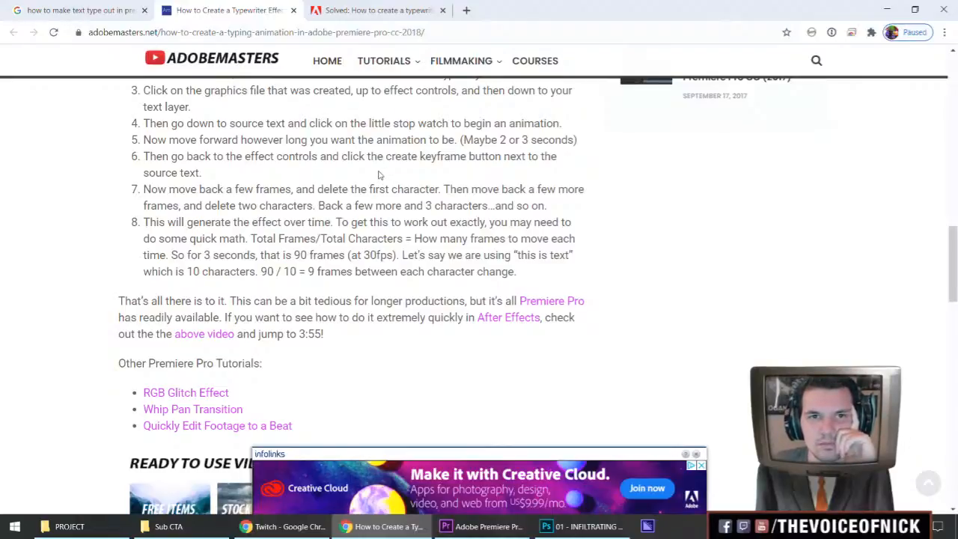
scroll(379, 174, "down", 1)
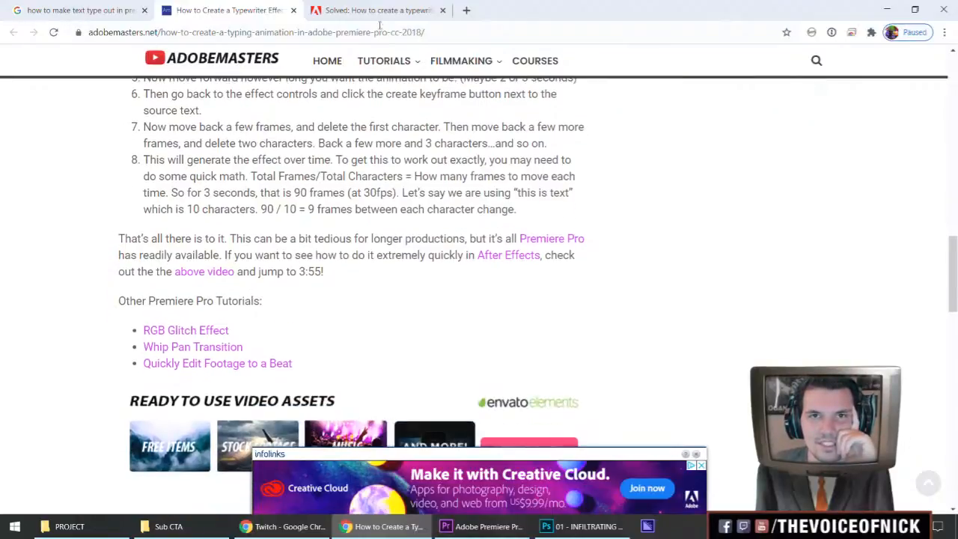
Read the Adobe Community thread on the typewriter effect and open the YouTube tutorial linked in its correct answer.
key("ctrl+Tab")
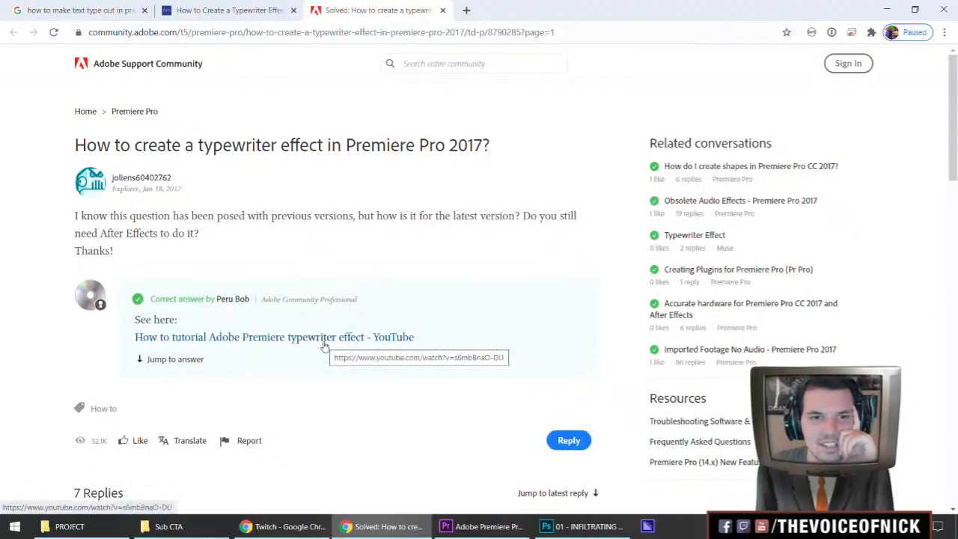
middle_click(234, 339)
scroll(301, 275, "down", 3)
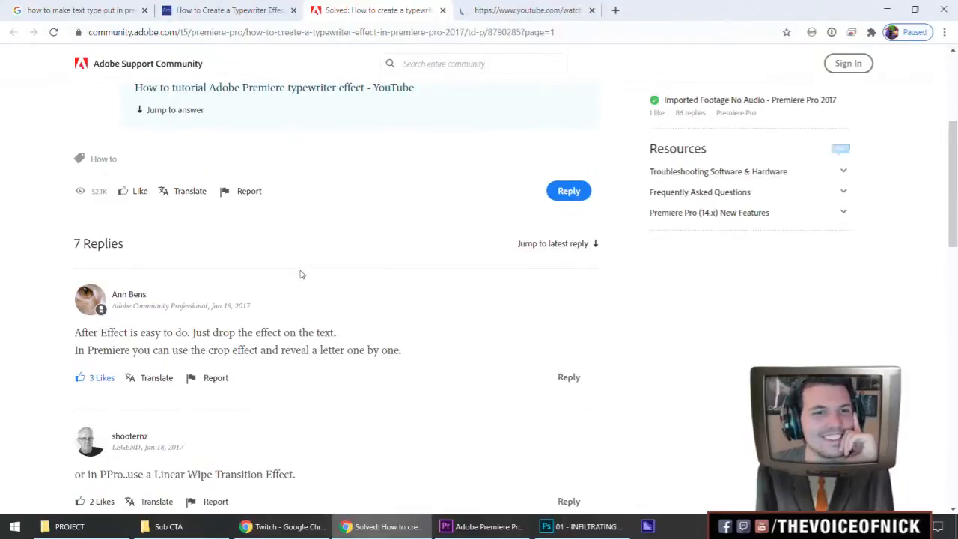
left_click(523, 10)
Skim through the YouTube typewriter effect tutorial up to about 1:55 to examine its method.
left_click(213, 372)
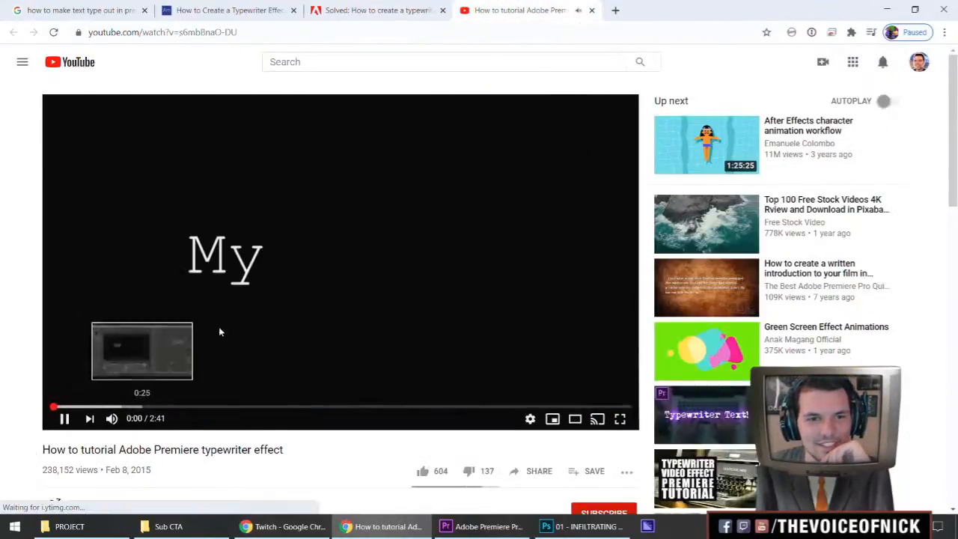
left_click(203, 337)
left_click(160, 406)
left_click(234, 411)
left_click(205, 408)
left_click(274, 411)
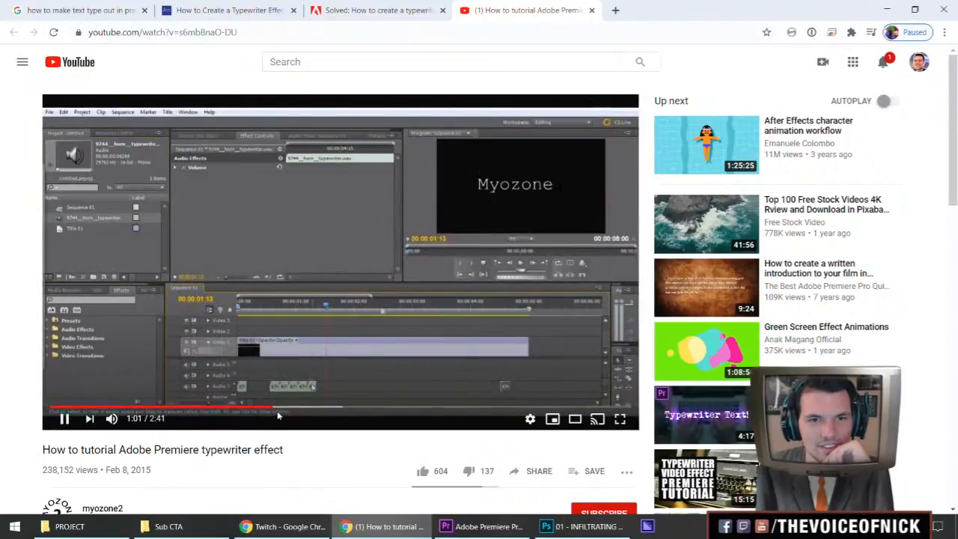
left_click(316, 408)
left_click(342, 411)
left_click(378, 411)
left_click(424, 413)
left_click(469, 409)
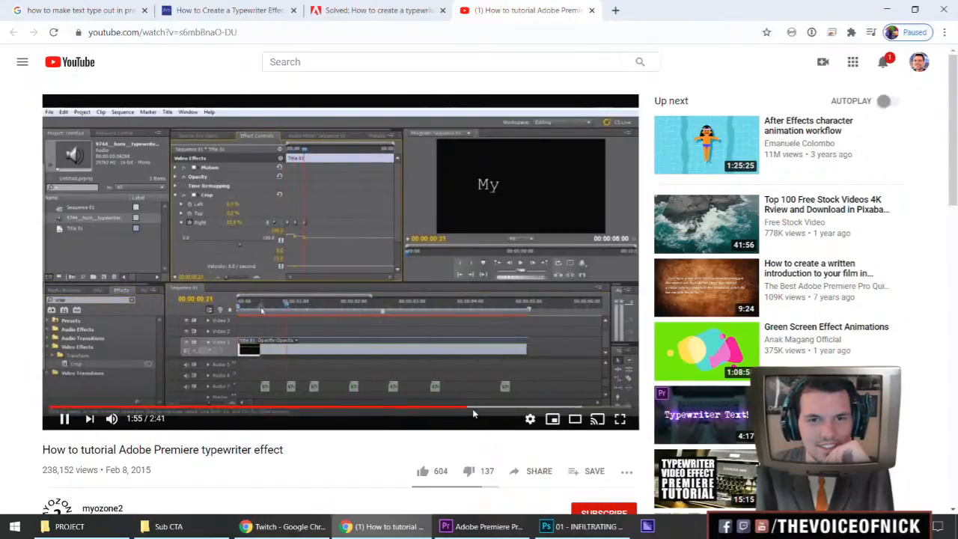
Close the YouTube, Adobe Community and AdobeMasters tabs and look through further Google results for typed text effects.
middle_click(549, 6)
middle_click(427, 5)
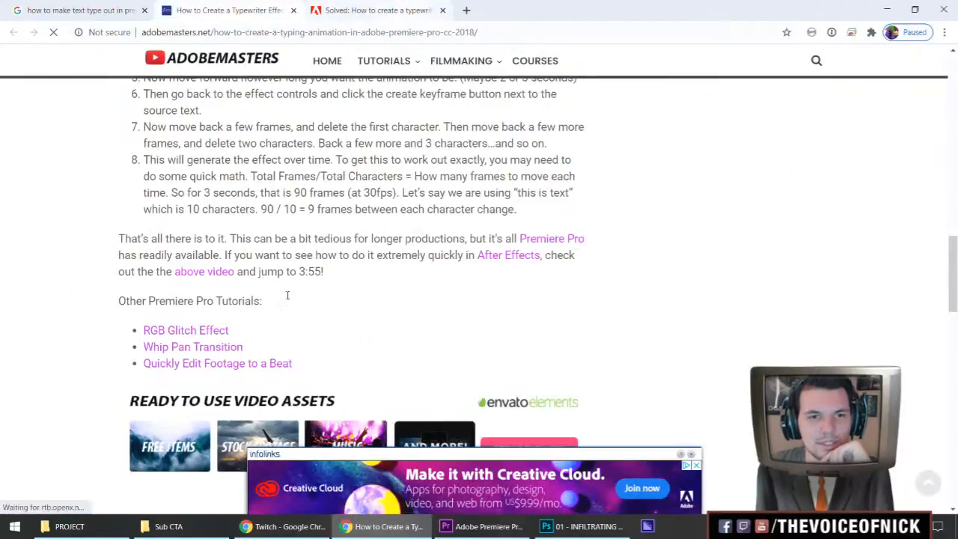
scroll(284, 299, "down", 3)
scroll(284, 299, "up", 6)
middle_click(377, 10)
left_click(109, 9)
middle_click(225, 9)
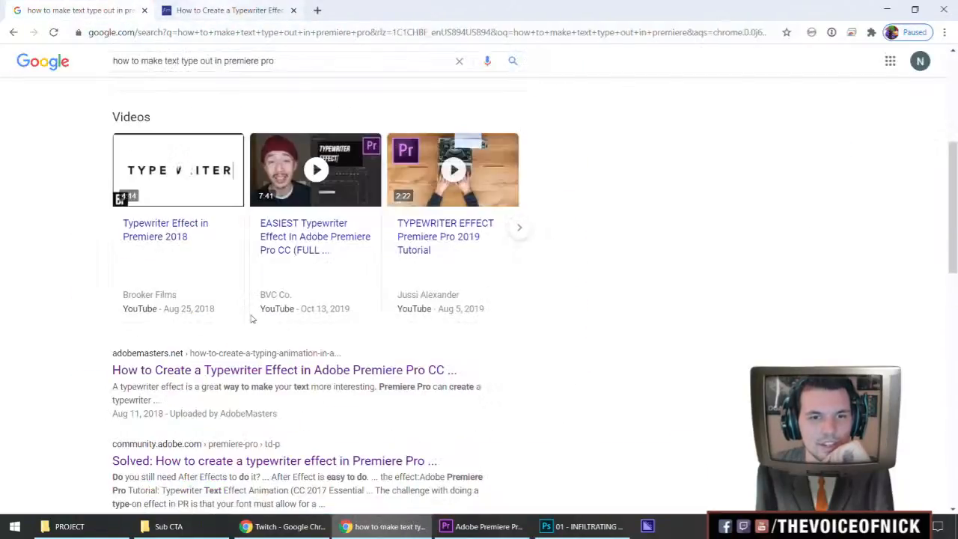
scroll(258, 318, "down", 3)
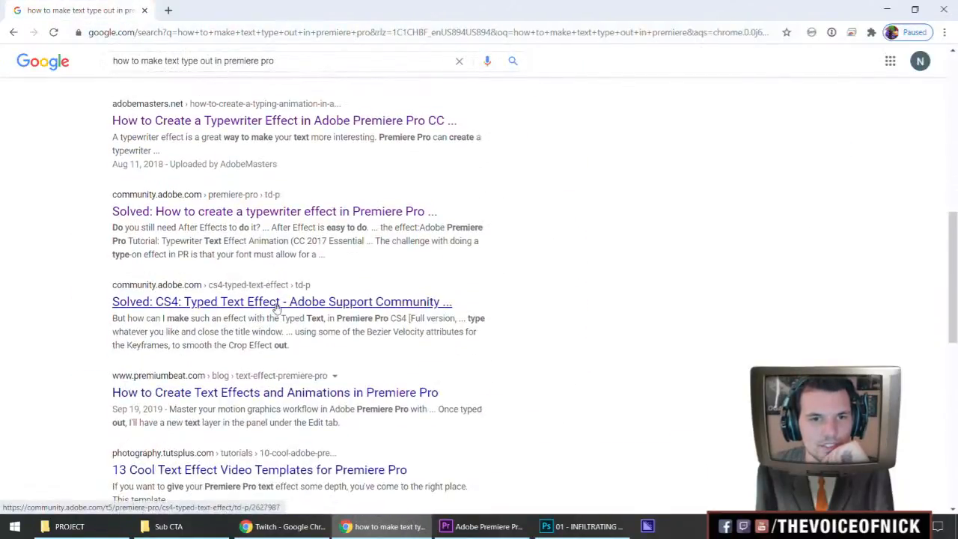
Open the "CS4: Typed Text Effect" search result, read the accepted answer, and close the research pages.
middle_click(257, 303)
left_click(215, 12)
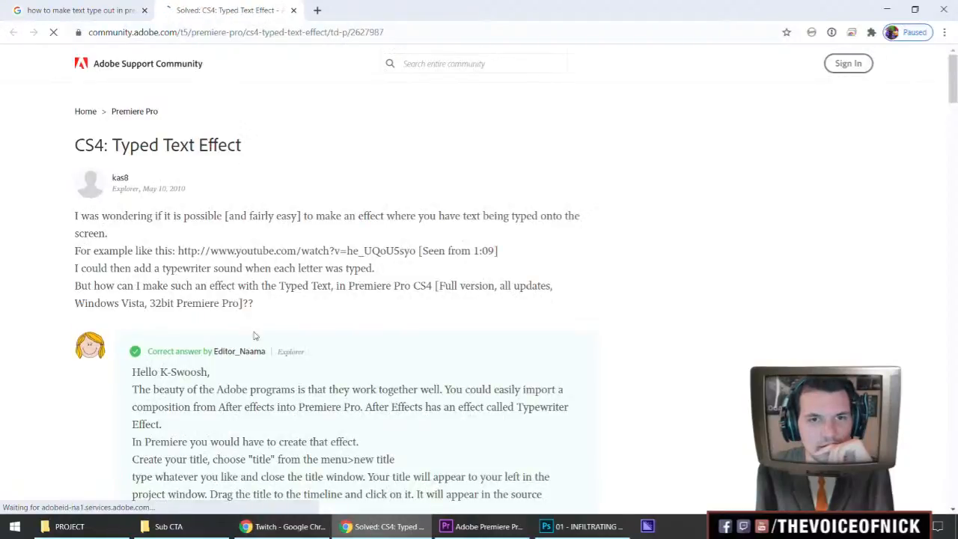
scroll(416, 340, "down", 2)
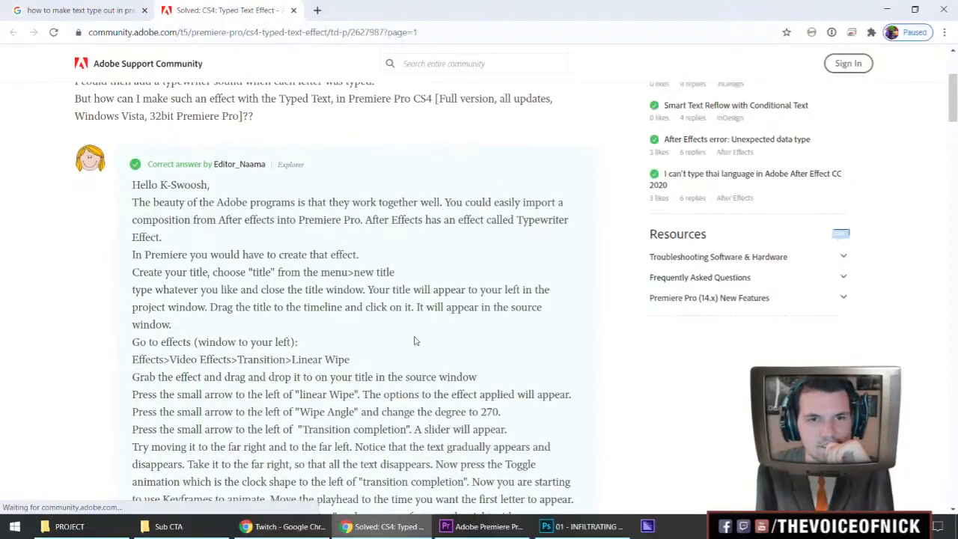
scroll(416, 340, "down", 3)
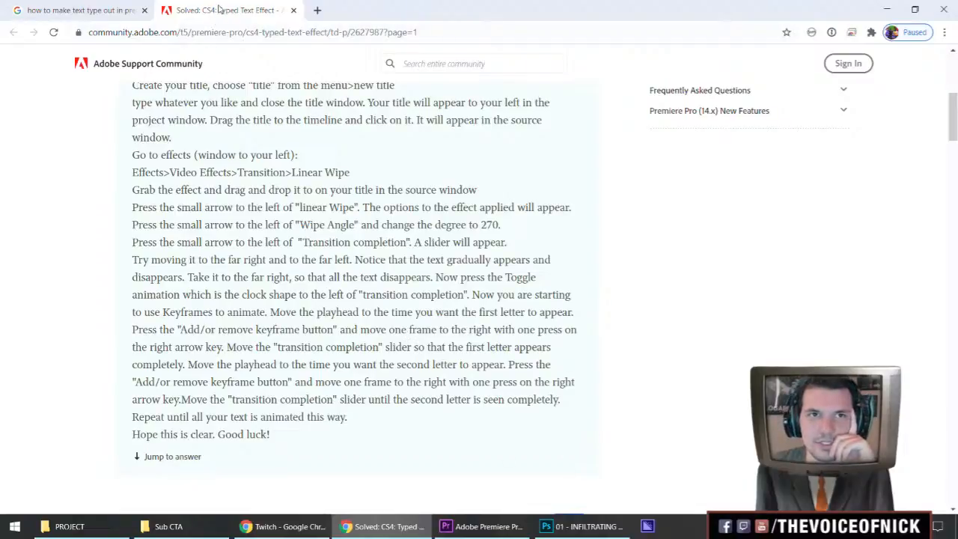
middle_click(187, 4)
middle_click(126, 5)
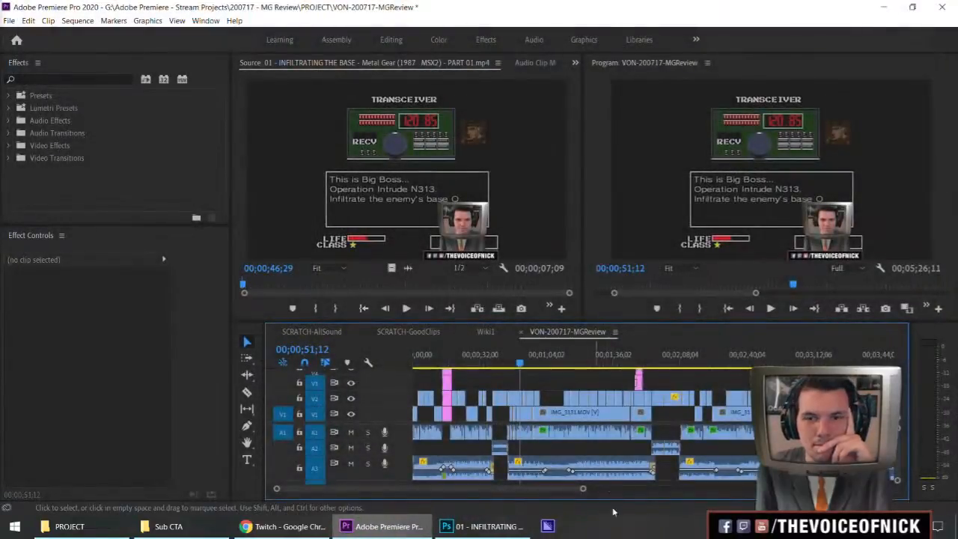
Play back the Big Boss transceiver message in the VON-200717-MGReview sequence from about 00;00;47;24.
left_click_drag(520, 363, 511, 365)
key("space")
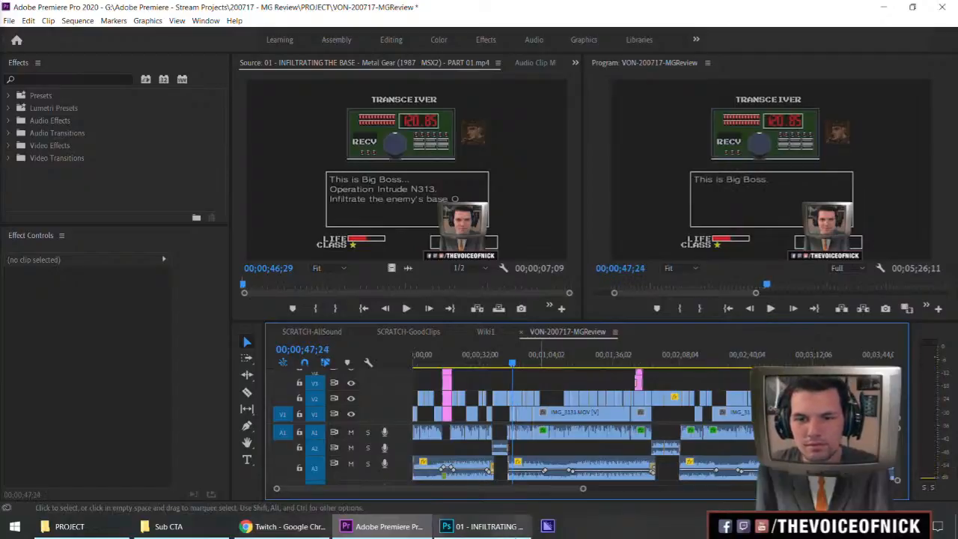
Switch to Photoshop and give the "This is Big Boss… SUBSCRIBE!" text layer a Color Overlay in the grey sampled from the original game text.
left_click(484, 526)
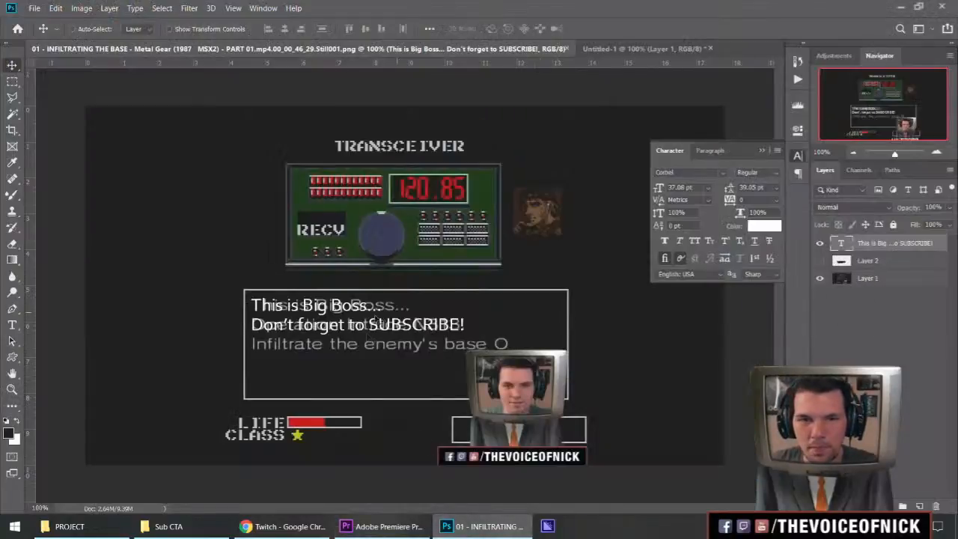
scroll(308, 350, "up", 11)
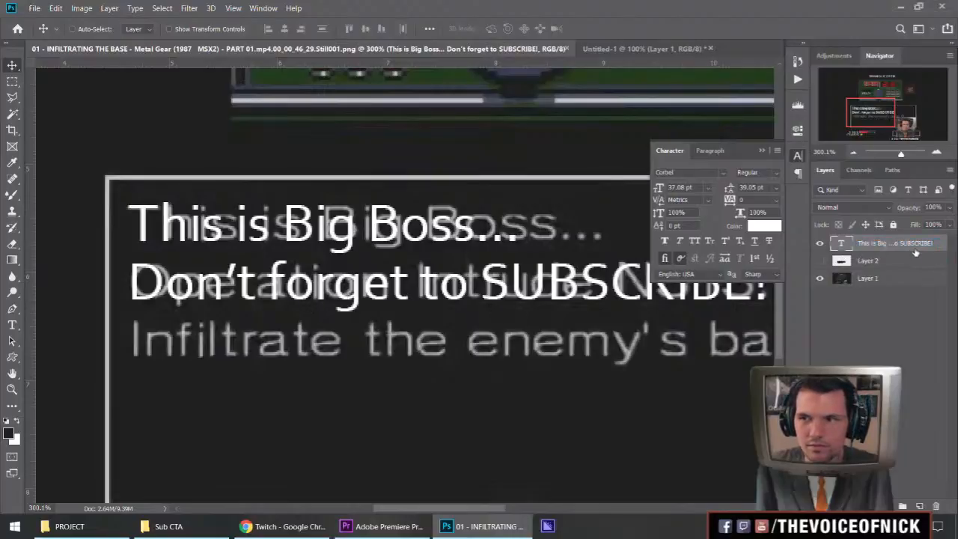
double_click(944, 251)
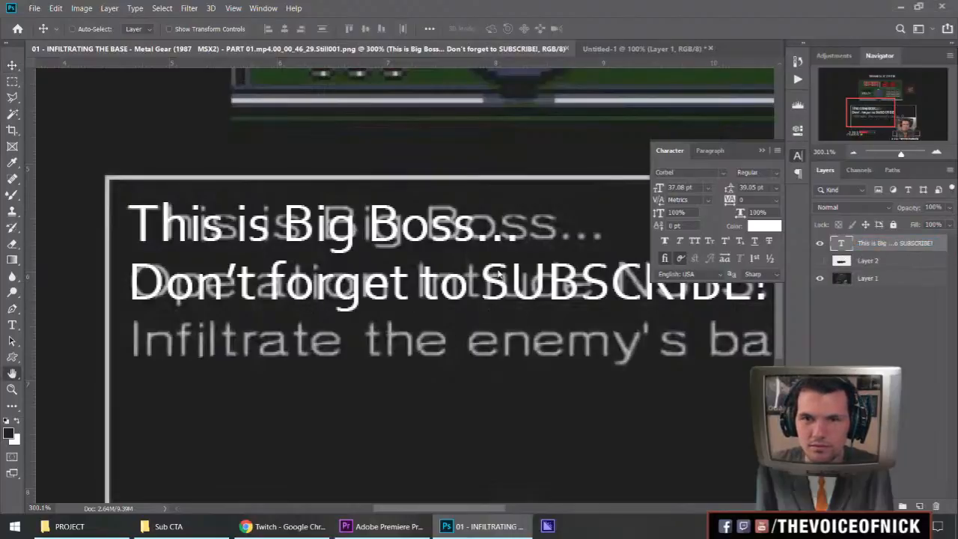
left_click(480, 380)
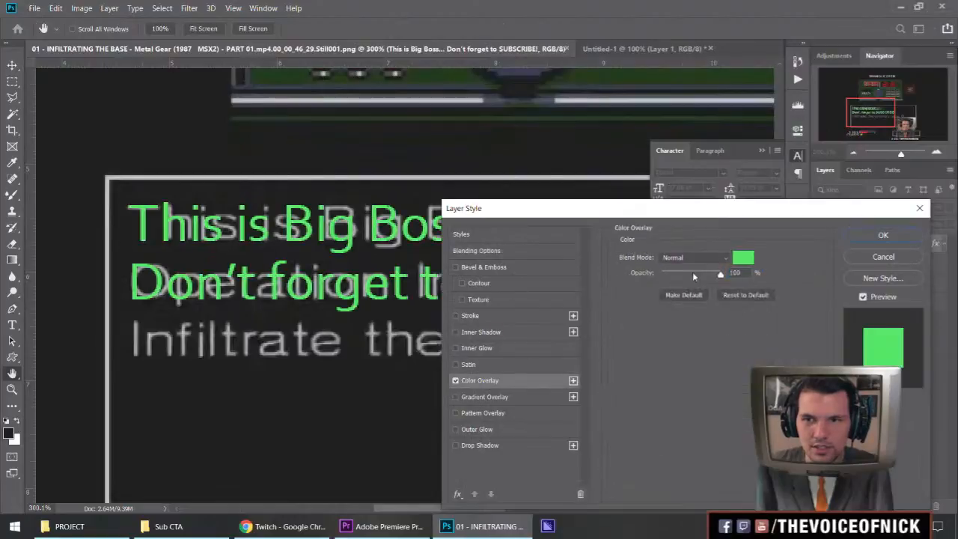
left_click(742, 257)
left_click(302, 329)
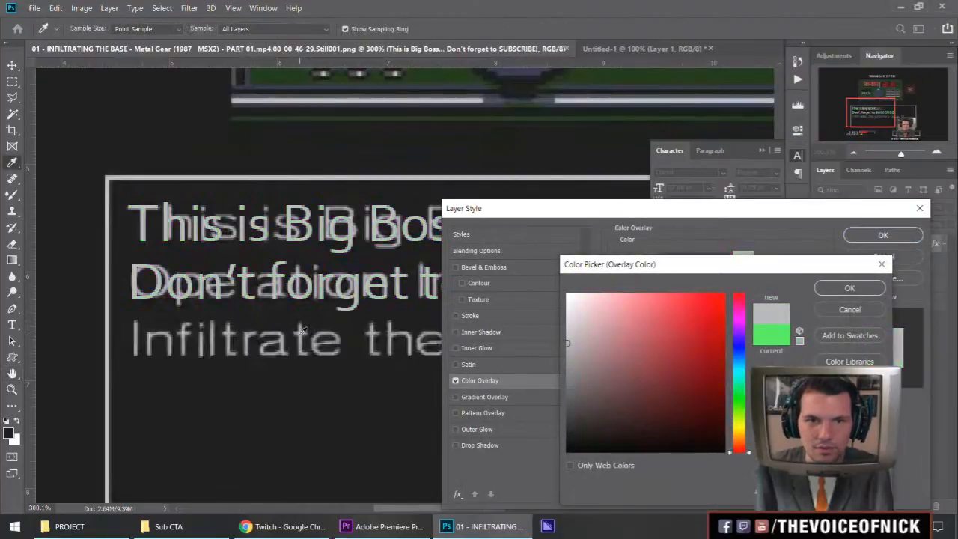
left_click(849, 287)
left_click(883, 234)
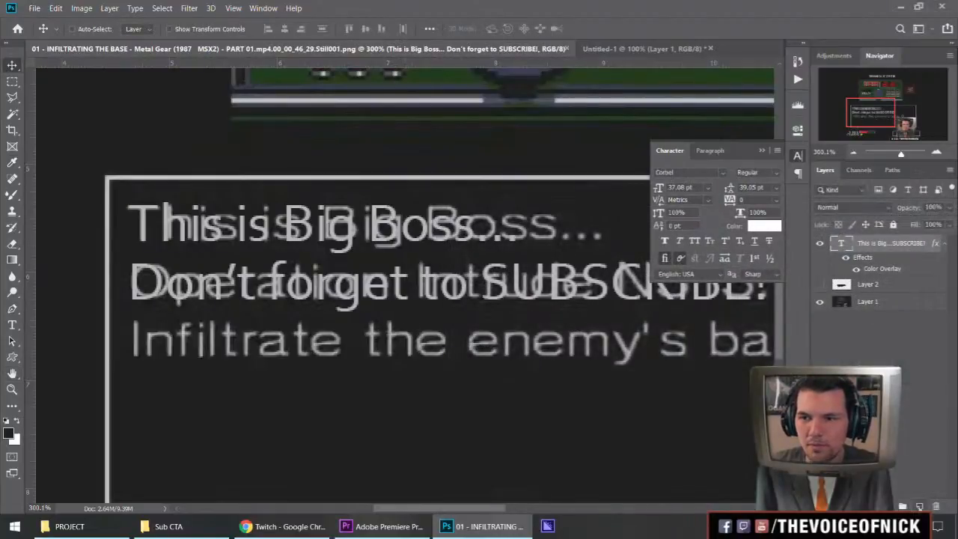
Duplicate the "This is Big Boss… SUBSCRIBE!" text layer and hide the original.
left_click(919, 507)
key("ctrl+z")
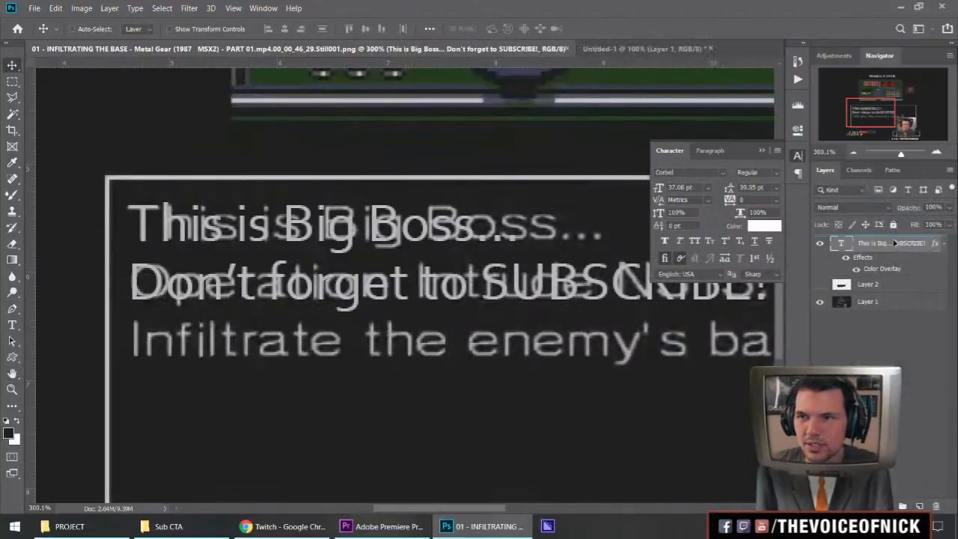
key("ctrl+j")
left_click(819, 284)
Rasterize the duplicated text layer and apply a Gaussian Blur with a radius of 0.3 pixels.
left_click(161, 7)
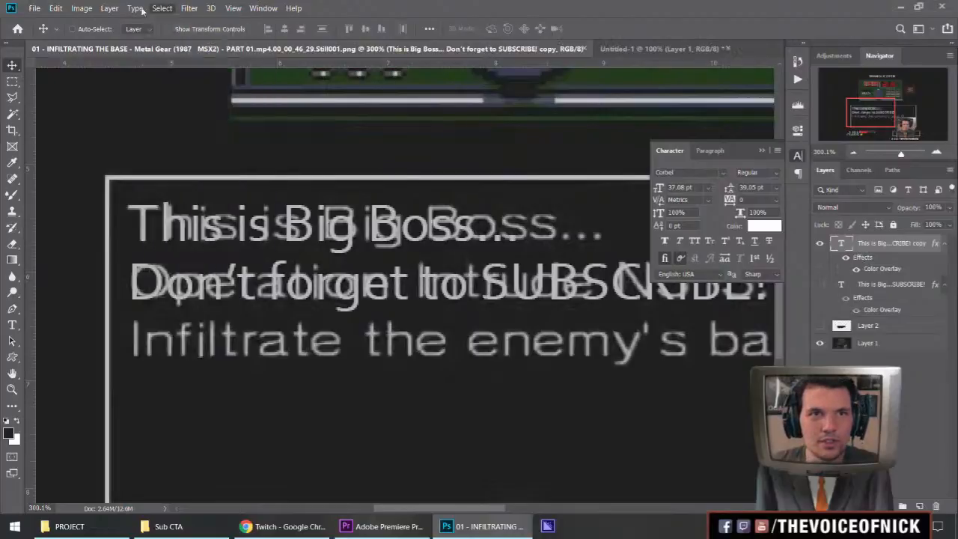
mouse_move(188, 7)
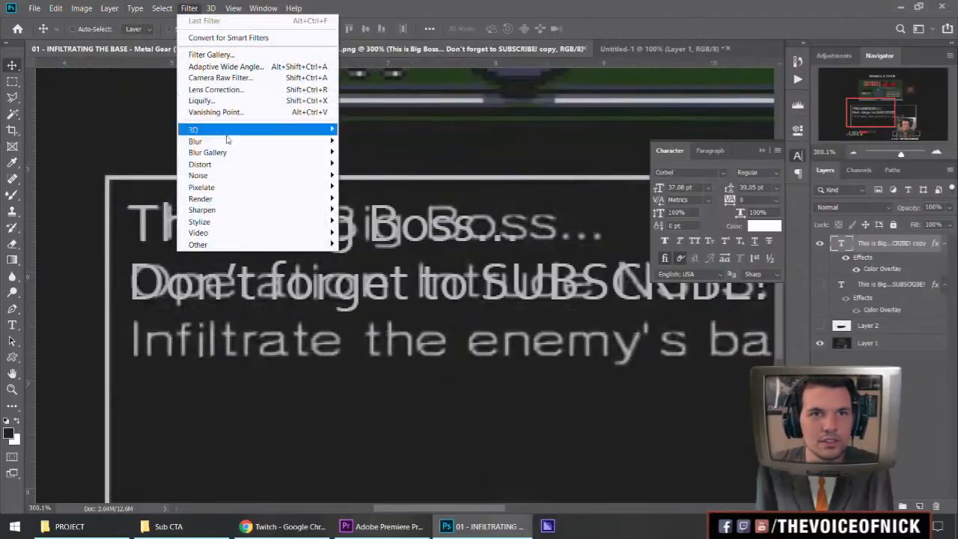
mouse_move(224, 141)
left_click(382, 187)
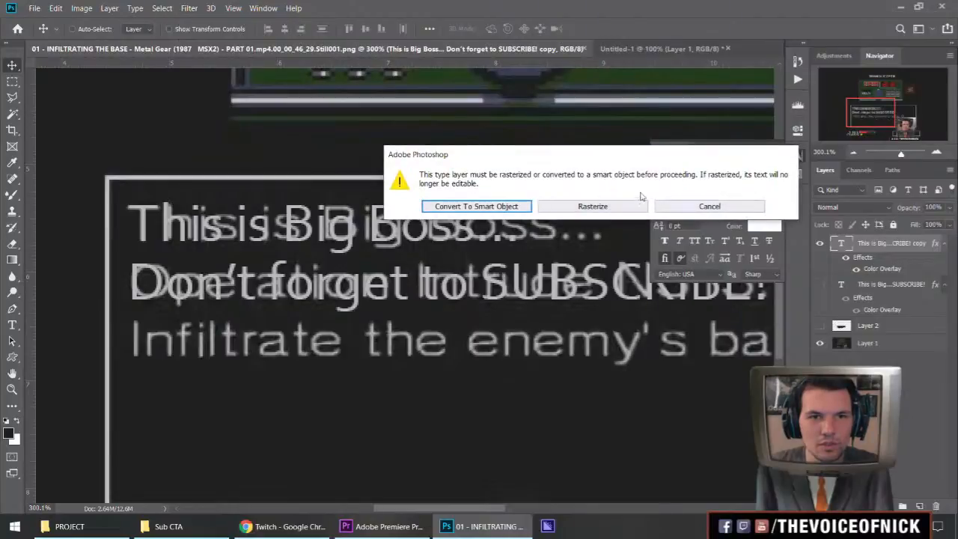
left_click(597, 211)
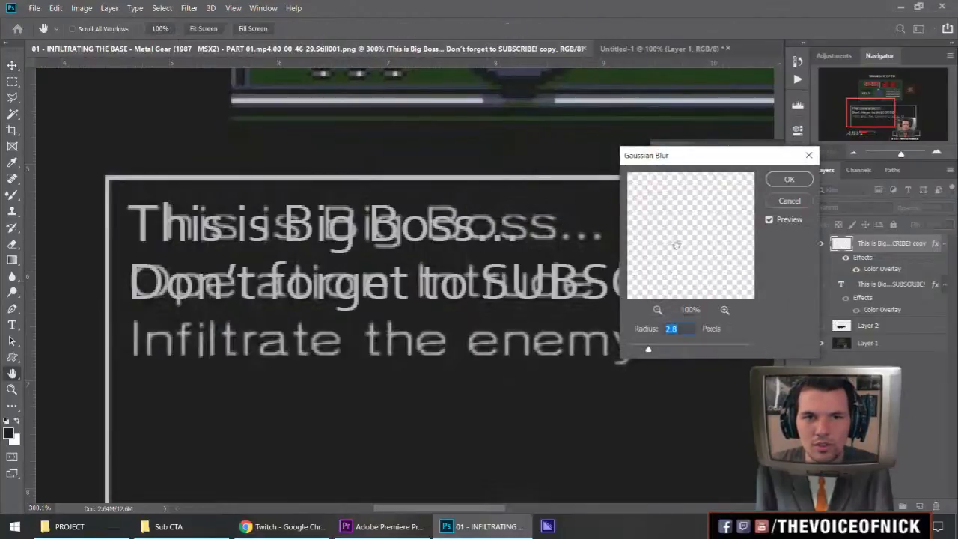
mouse_move(651, 349)
left_mouse_down()
mouse_move(622, 359)
mouse_move(632, 352)
left_mouse_up()
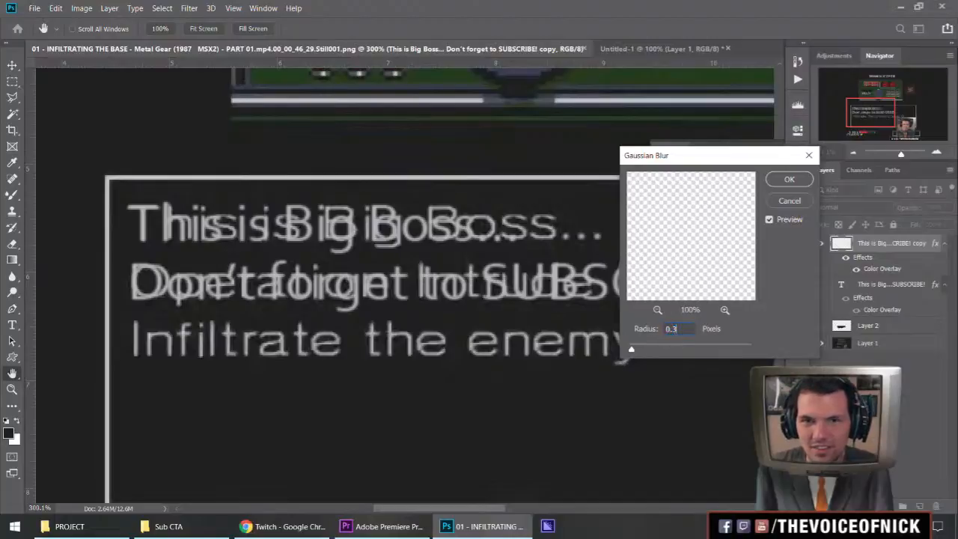
left_click(804, 184)
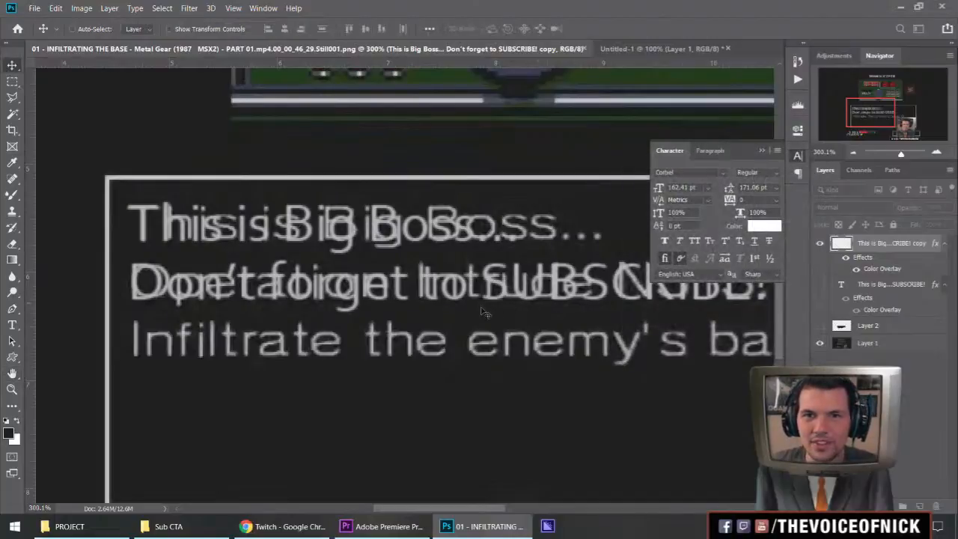
Compare the blurred text with the original game text by toggling the visibility of the copy and of Layer 2.
left_click(819, 326)
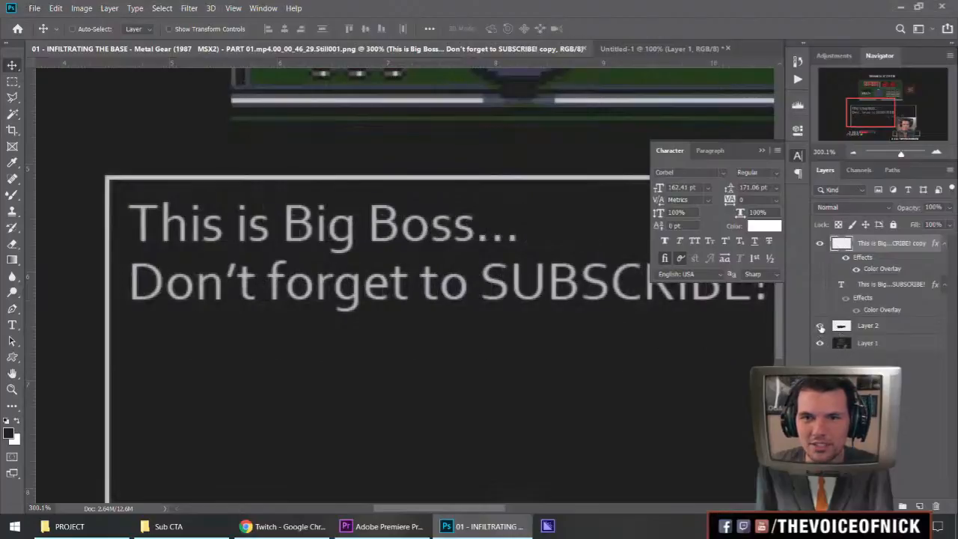
key("ctrl+0")
scroll(423, 345, "down", 1)
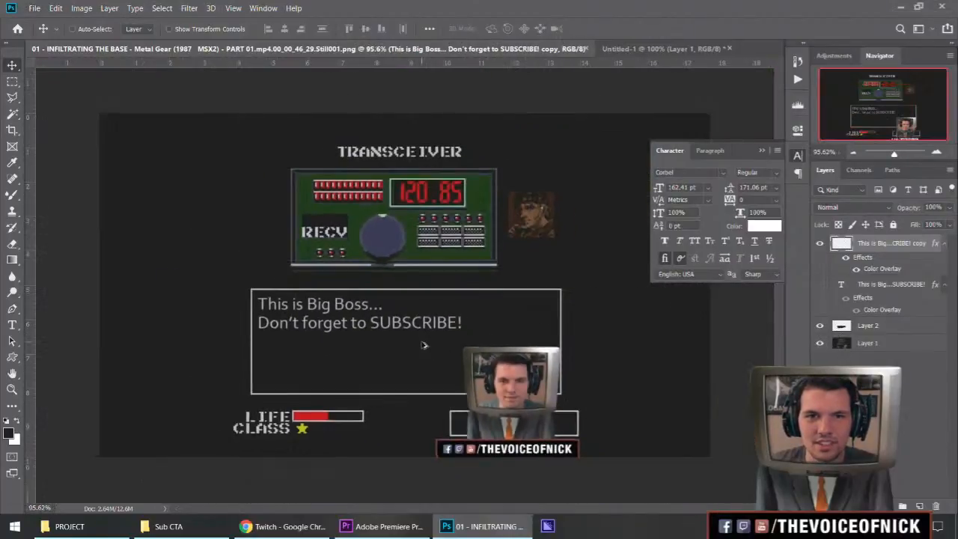
left_click(820, 327)
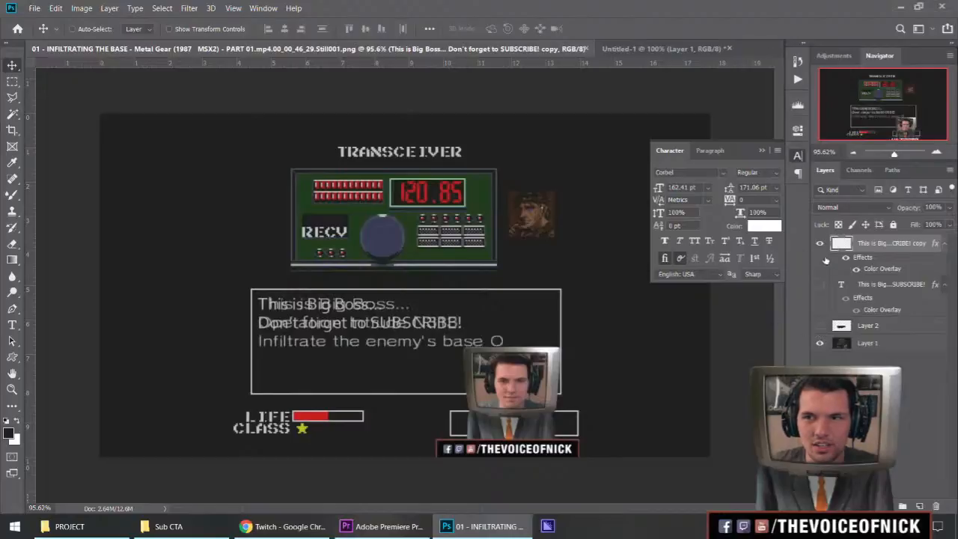
left_click(821, 244)
left_click(820, 244)
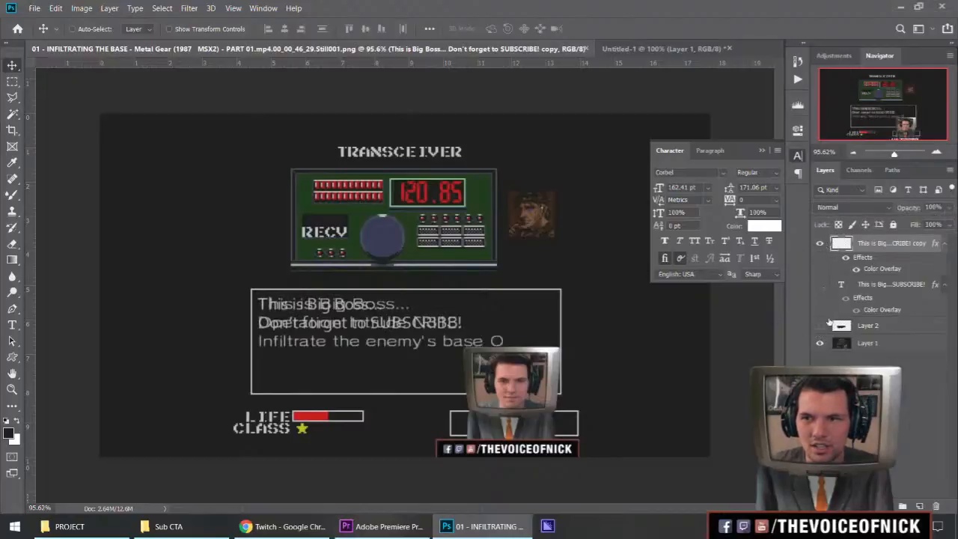
left_click(820, 327)
left_click(820, 325)
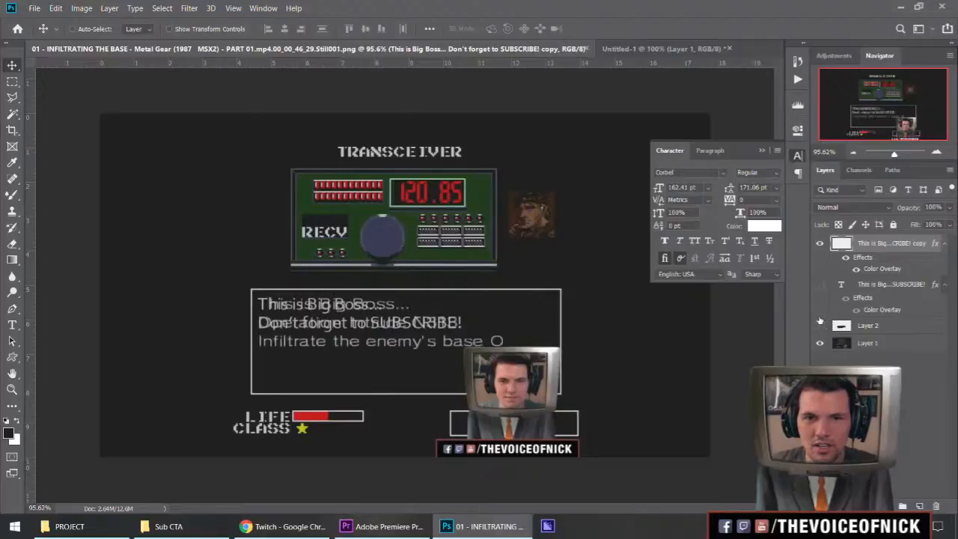
left_click(820, 245)
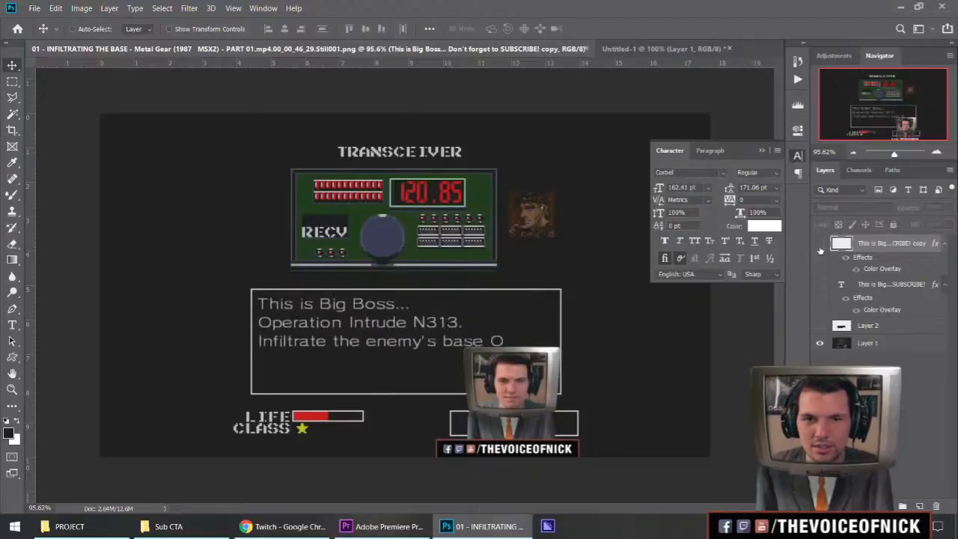
left_click(819, 326)
left_click(820, 243)
Move the blurred text copy slightly down inside the message box to compare it with the original game lines.
mouse_move(379, 325)
left_mouse_down()
mouse_move(377, 342)
mouse_move(378, 333)
left_mouse_up()
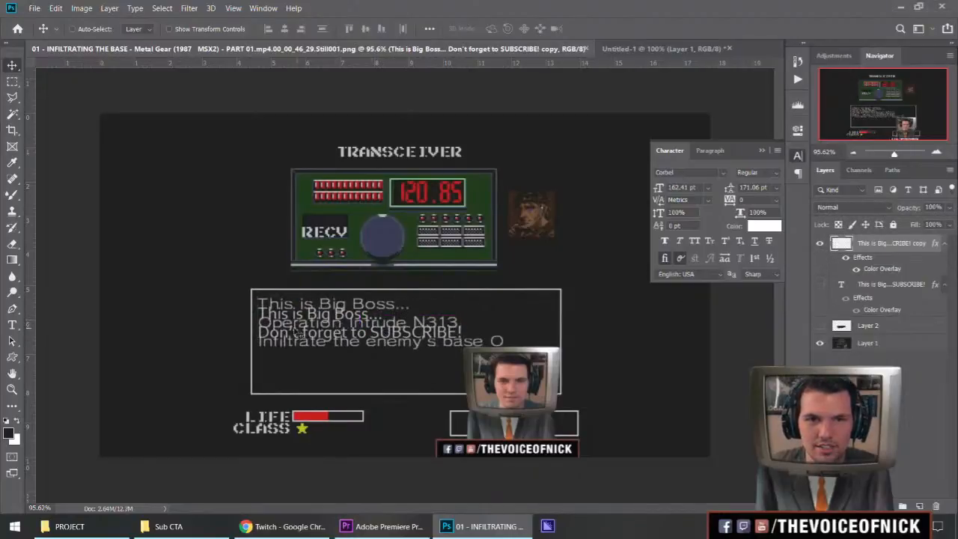
scroll(310, 318, "up", 5)
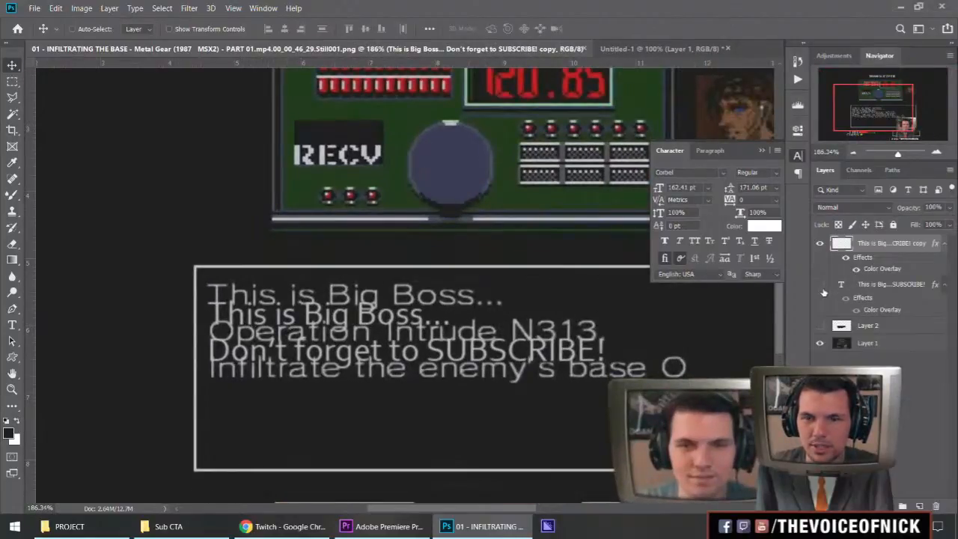
Hide the blurred copy, show the editable text layer, and set its tracking to 60.
left_click(819, 244)
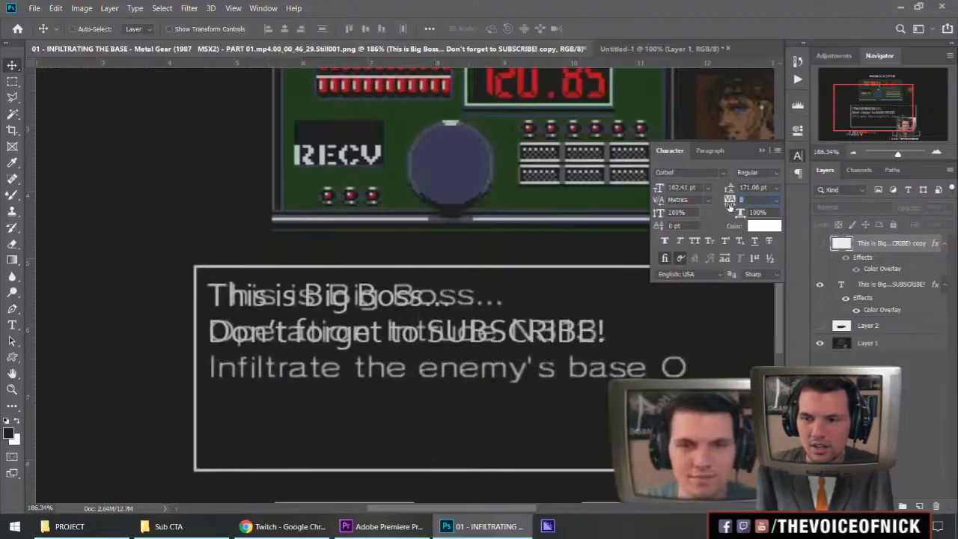
type("60")
left_click(819, 285)
left_click(859, 289)
left_click(820, 285)
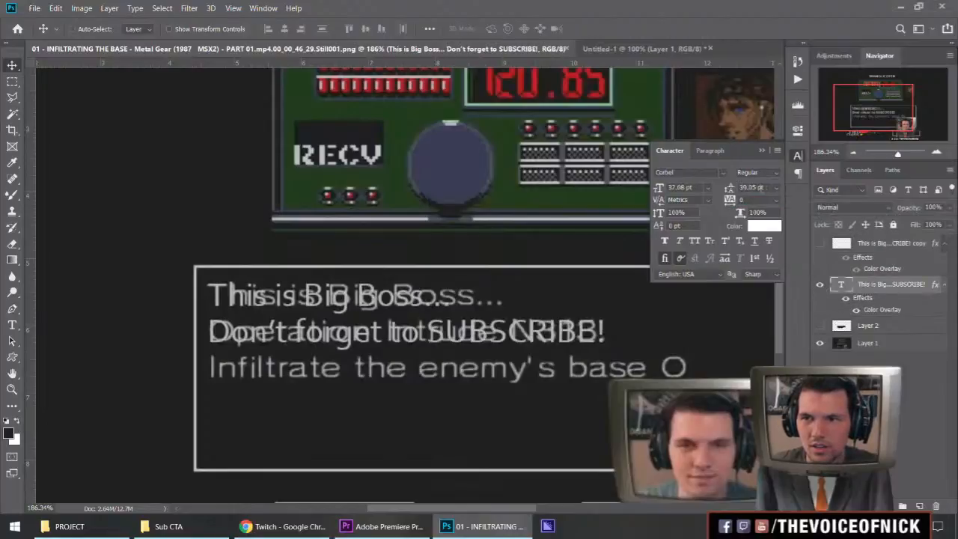
type("60")
key("Return")
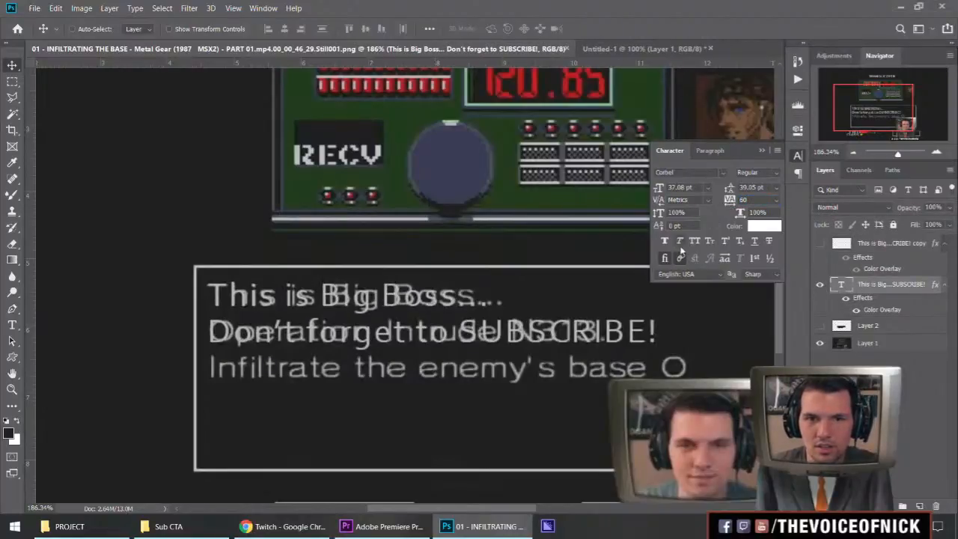
left_click_drag(358, 313, 356, 337)
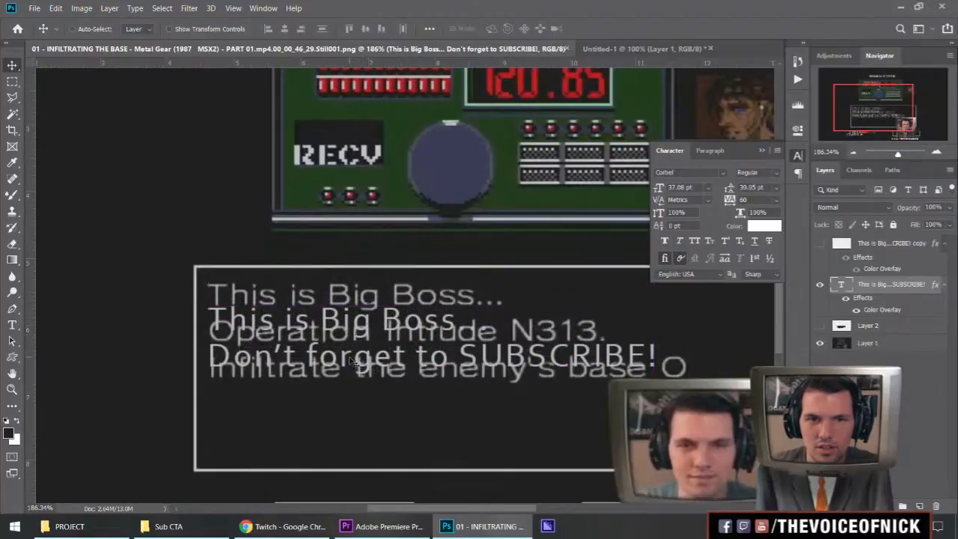
key("ctrl+z")
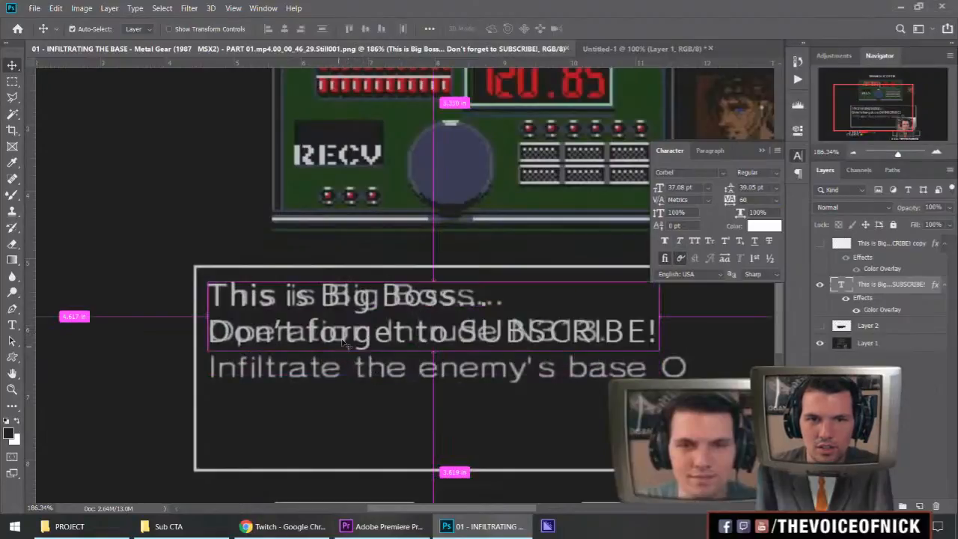
Widen the editable text's tracking to 80 and finally 100, comparing its letter spacing with the original game lines.
mouse_move(729, 201)
left_mouse_down()
mouse_move(740, 200)
mouse_move(722, 201)
mouse_move(734, 204)
left_mouse_up()
type("80")
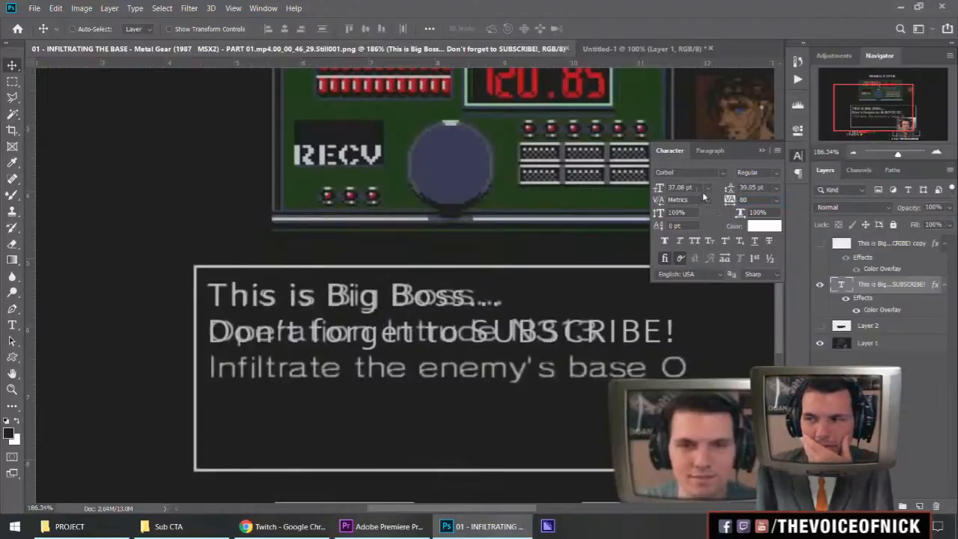
left_click_drag(498, 331, 498, 308)
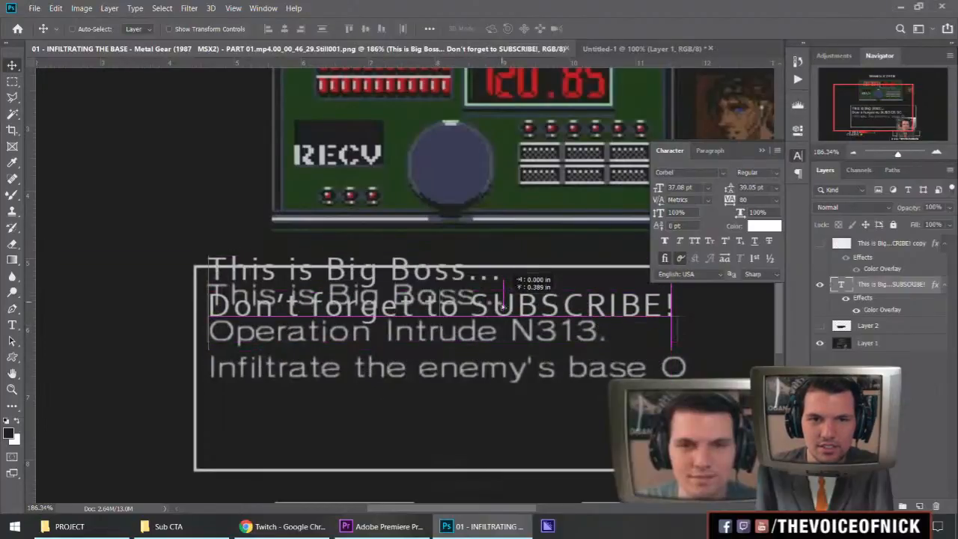
left_click_drag(663, 317, 663, 336)
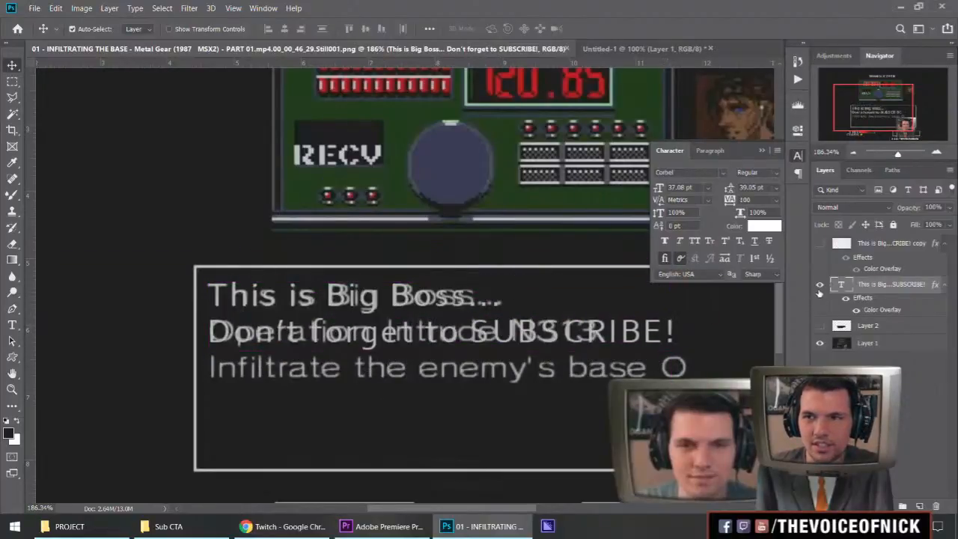
Hide the editable text layer and show the blurred copy together with Layer 2.
left_click(819, 284)
left_click(819, 243)
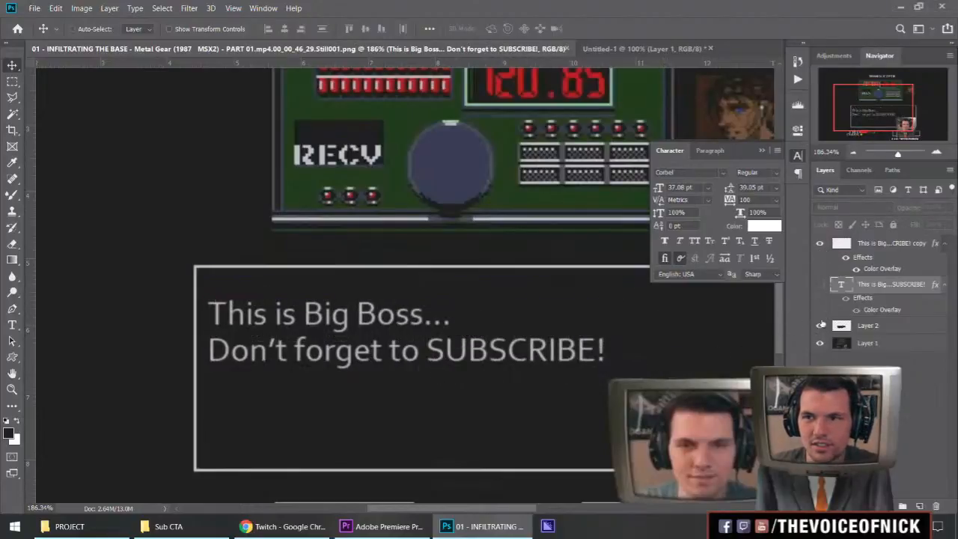
Hide Layer 2 for comparison, align the blurred text copy with the first two original game lines, and show Layer 2 again.
left_click(820, 325)
left_click_drag(385, 352, 383, 329)
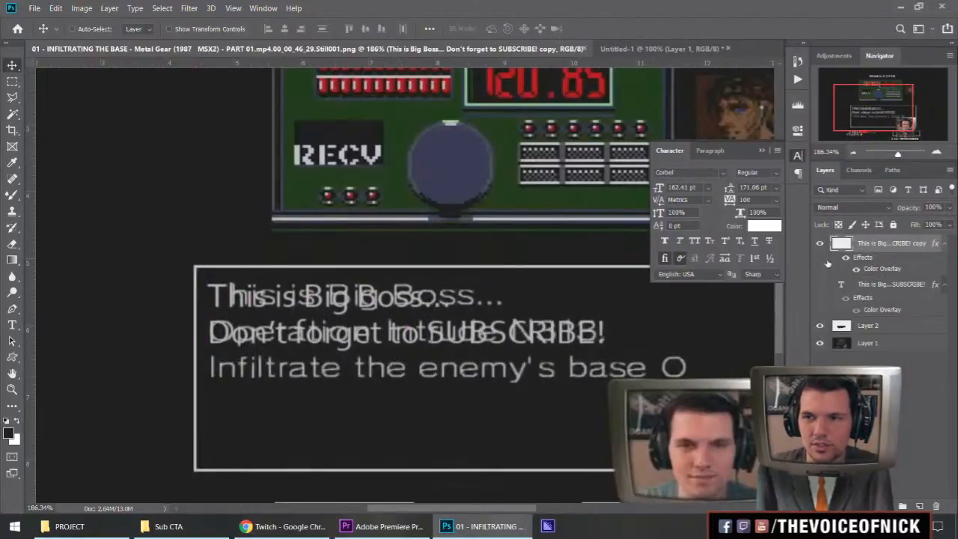
scroll(580, 336, "down", 5)
Hide the blurred text copy and save the document in Photoshop format as VON_200717_MGReview_CTA in the Sub CTA folder.
left_click(819, 244)
key("ctrl+shift+s")
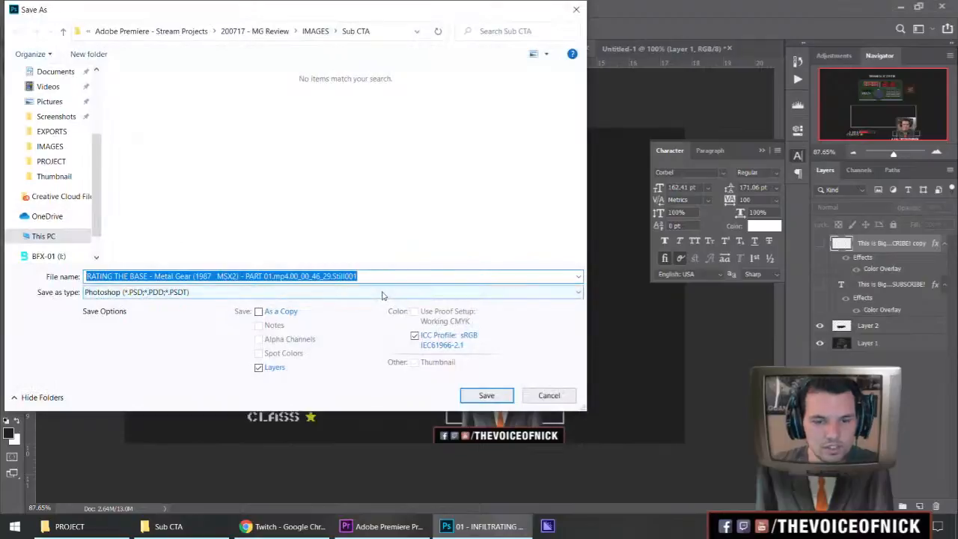
type("VON_")
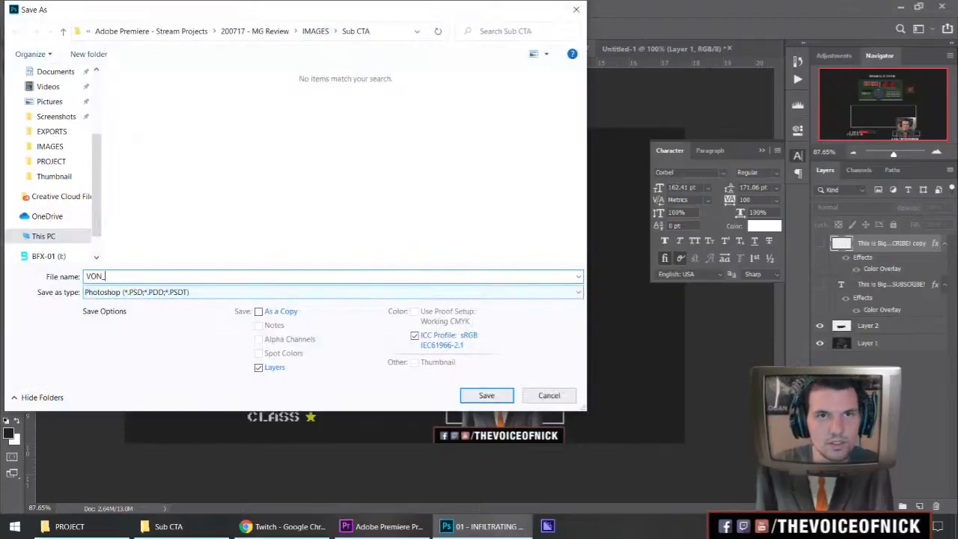
type("20070")
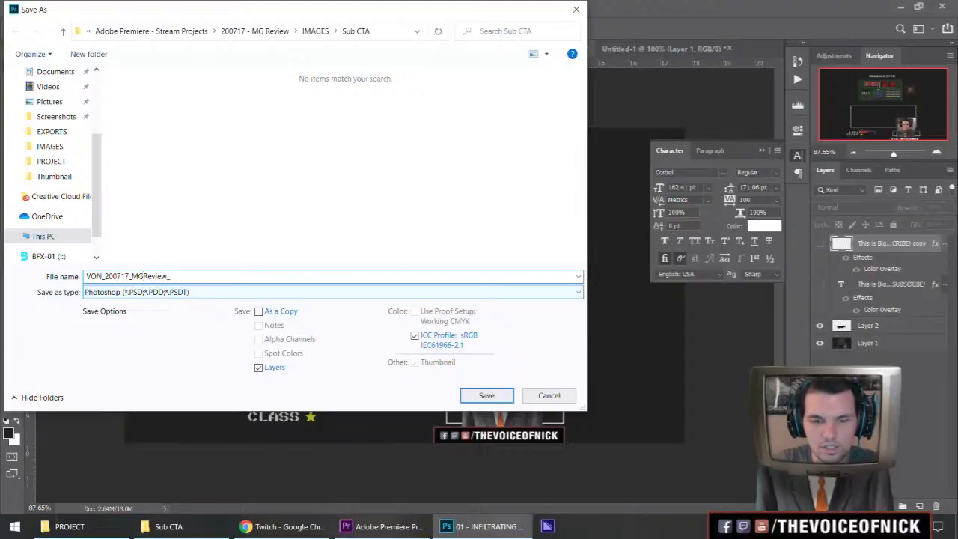
key("Return")
key("Return")
key("ctrl+shift+s")
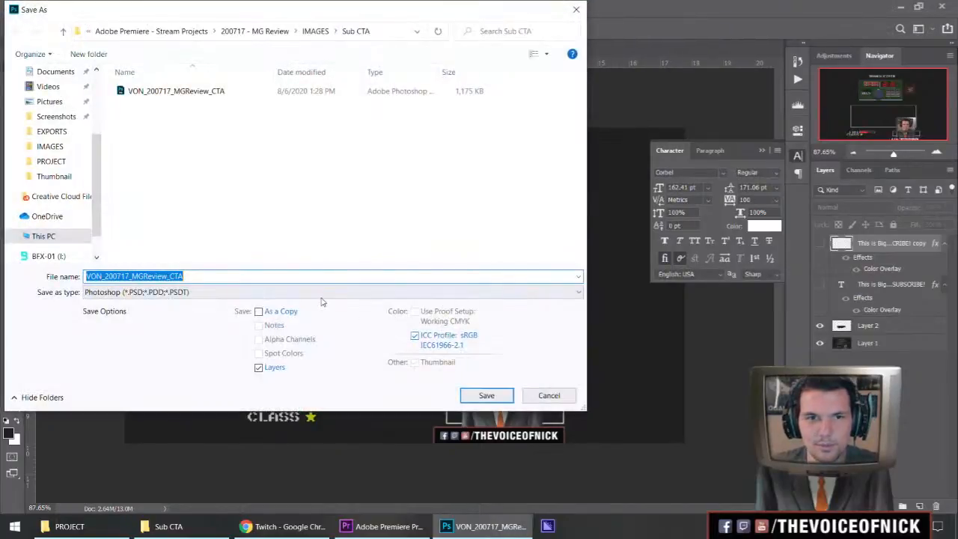
left_click(486, 292)
left_click(486, 469)
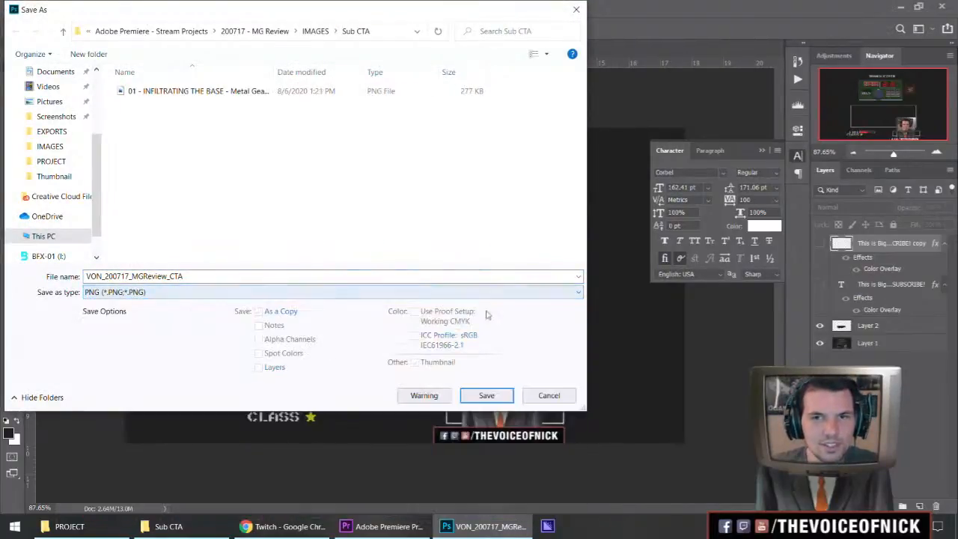
left_click(486, 395)
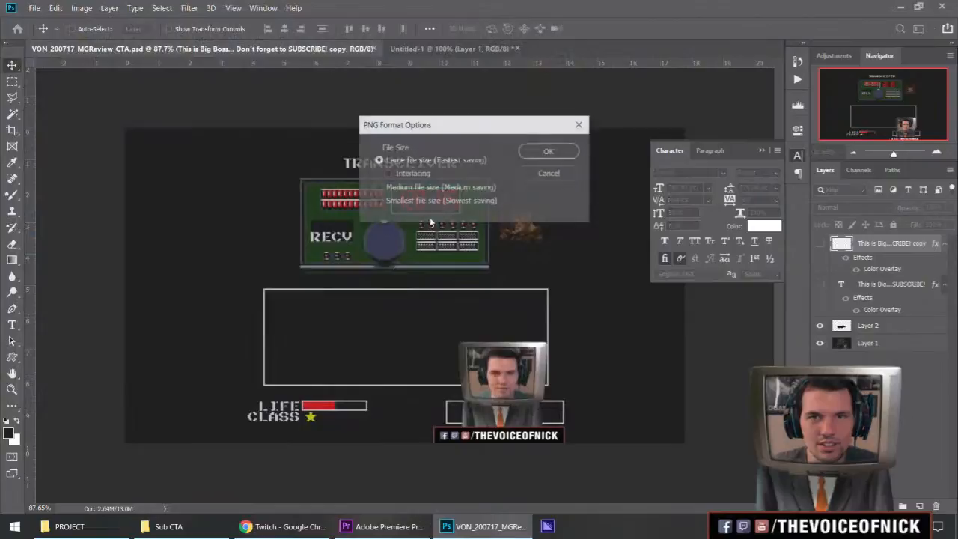
left_click(545, 179)
Save the empty message-box background as a PNG named VON_200717_MGReview_CTA-BG.
key("ctrl+shift+s")
left_click(205, 276)
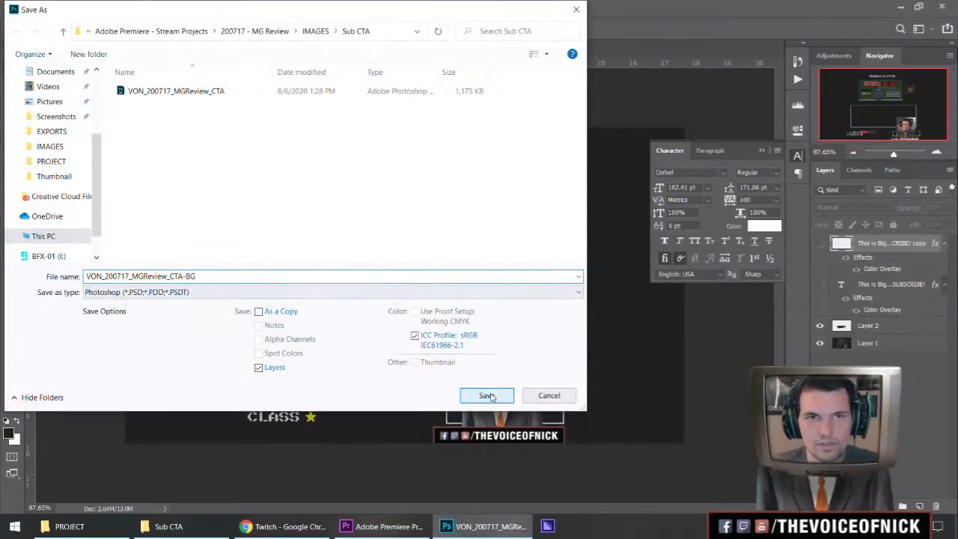
left_click(206, 293)
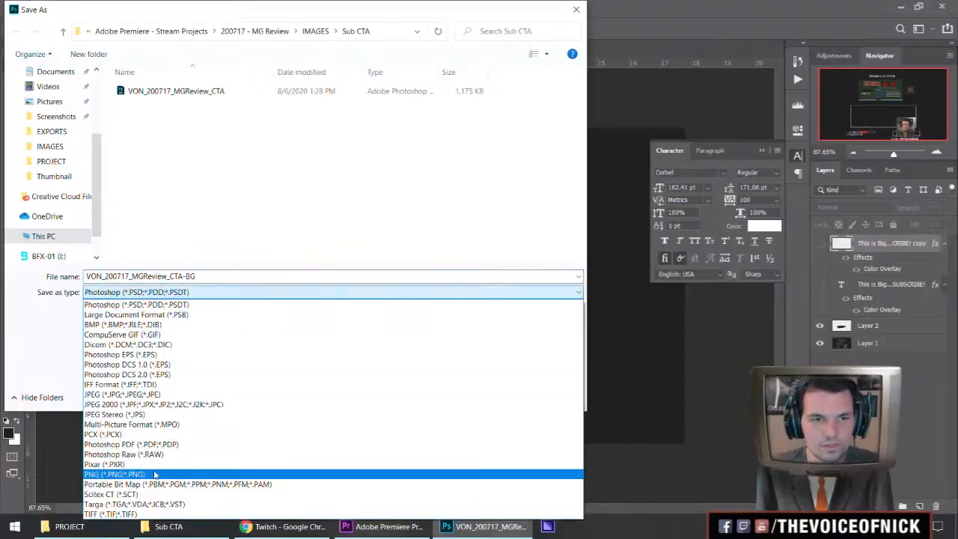
left_click(120, 473)
left_click(487, 395)
left_click(549, 152)
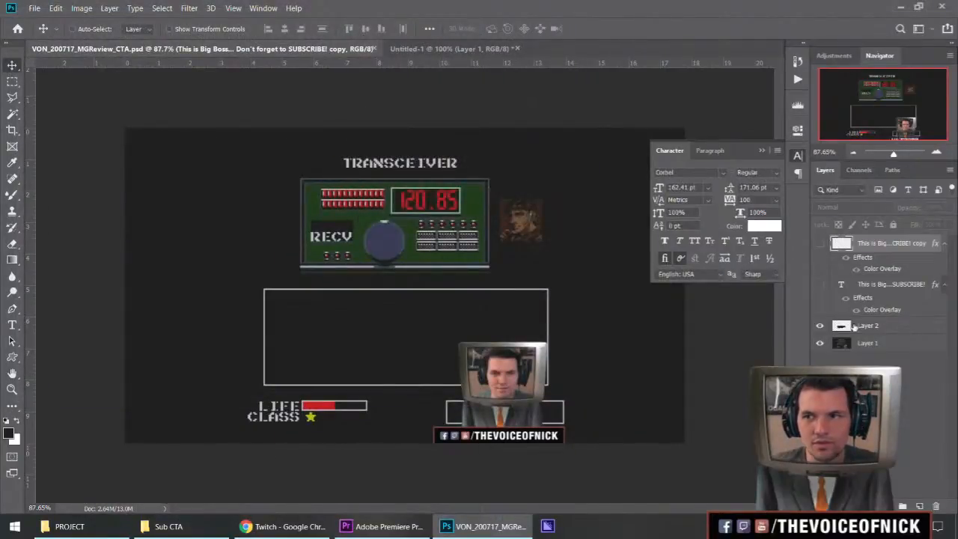
Show the blurred text copy, try it alone on transparency, and restore Layer 2 and Layer 1 beneath it.
left_click_drag(819, 328, 820, 348)
left_click(820, 243)
key("ctrl+shift+s")
key("Escape")
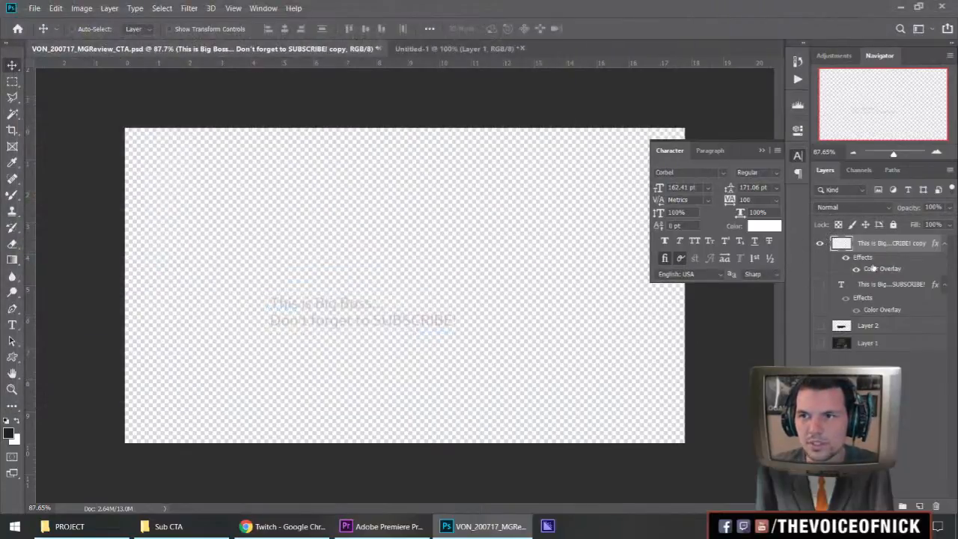
left_click(819, 326)
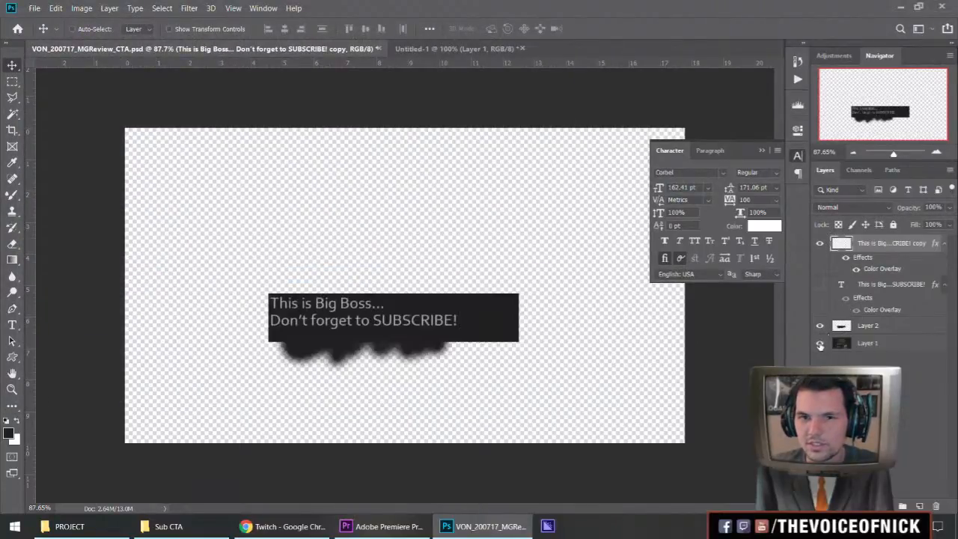
left_click(819, 343)
Make a rectangular selection around the line "This is Big Boss..." on the blurred text copy.
key("m")
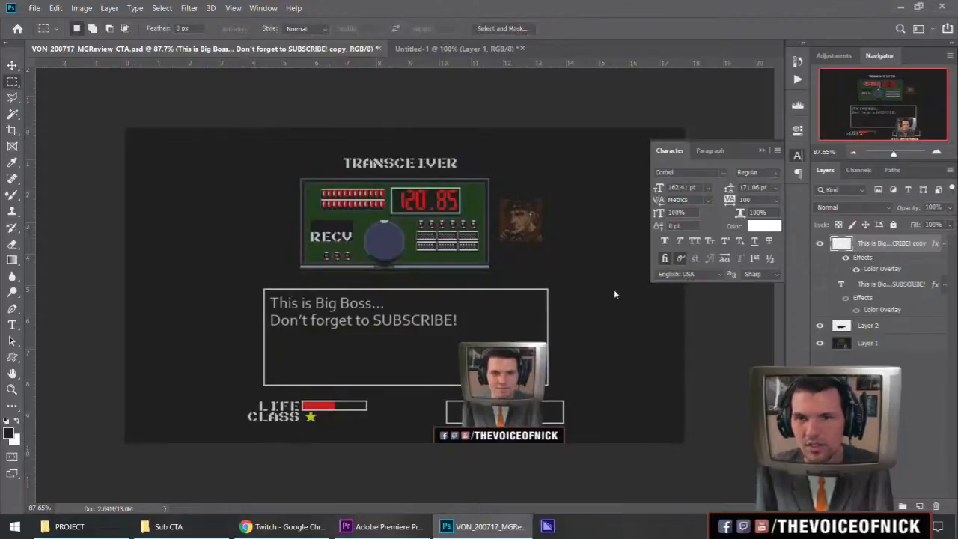
scroll(374, 273, "up", 5)
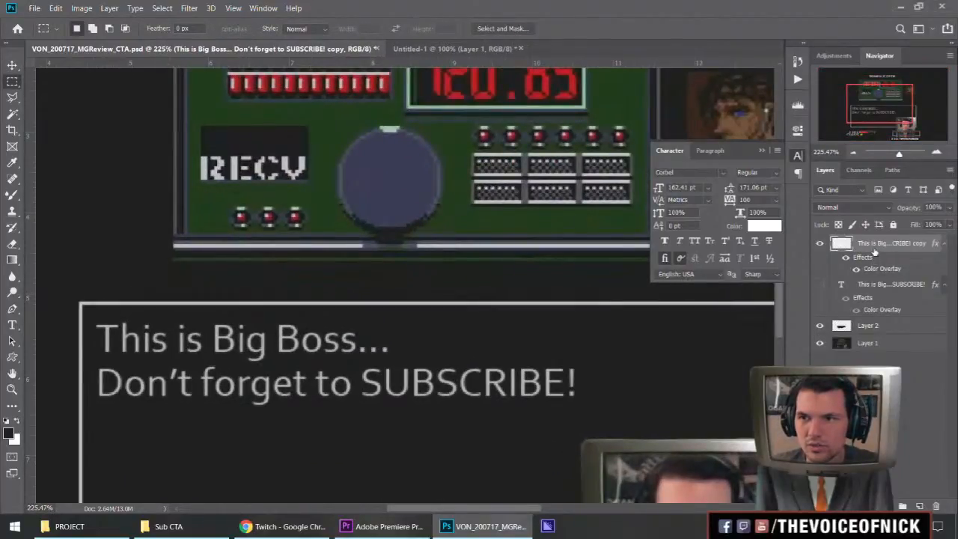
left_click_drag(441, 311, 95, 363)
Try pasting the selected line as its own layer and moving it, and undo both changes.
key("ctrl+c")
key("ctrl+v")
key("v")
left_click_drag(327, 338, 308, 345)
key("ctrl+z")
key("ctrl+z")
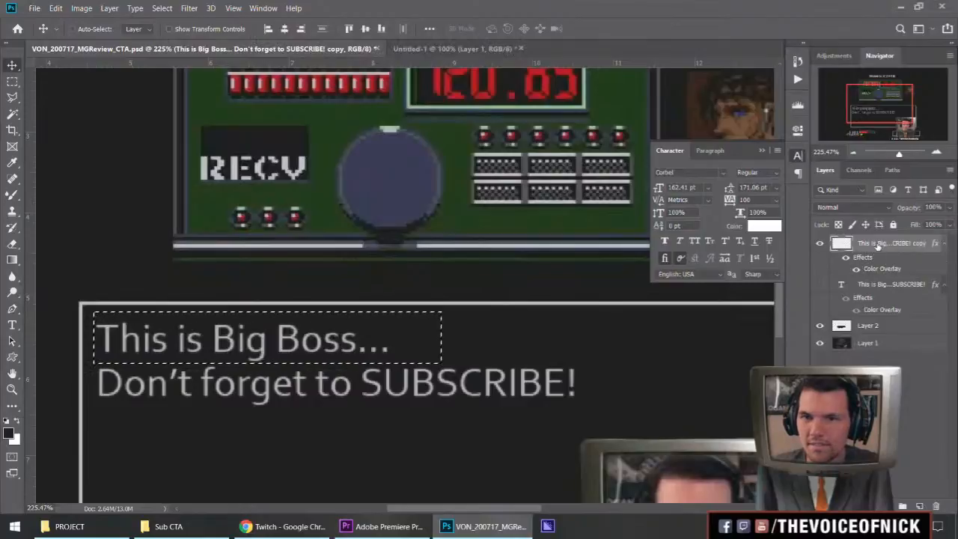
Duplicate the blurred text copy layer.
left_click_drag(878, 246, 882, 238)
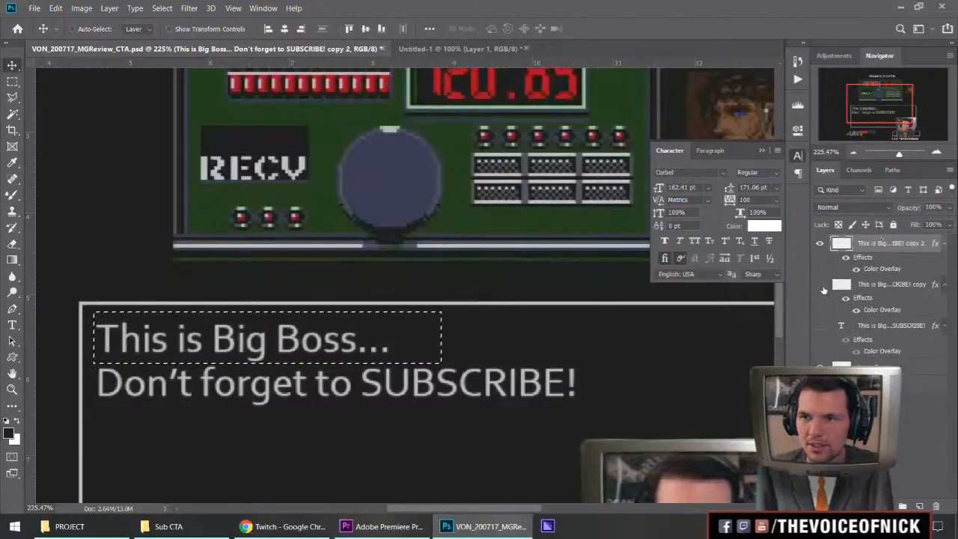
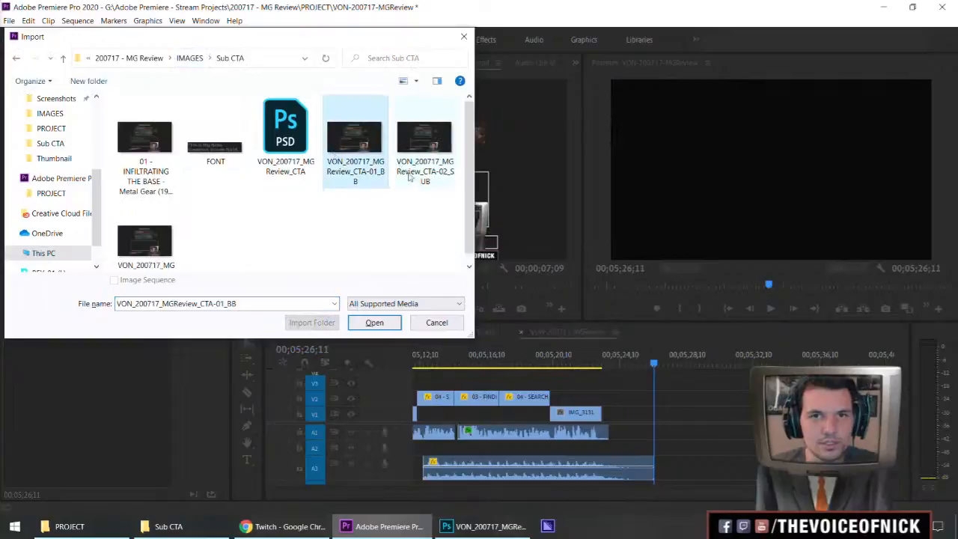
Import the PNG images VON_200717_MGReview_CTA-01_BB, VON_200717_MGReview_CTA-02_SUB and VON_200717_MGReview_CTA-BG into the project.
left_click(413, 176)
left_click(163, 196)
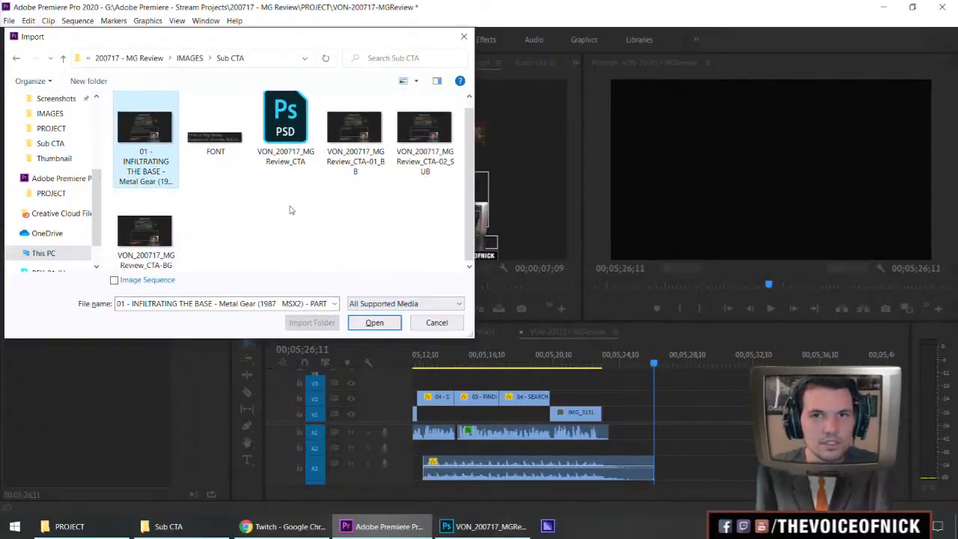
left_click(416, 170, "ctrl")
left_click(170, 215)
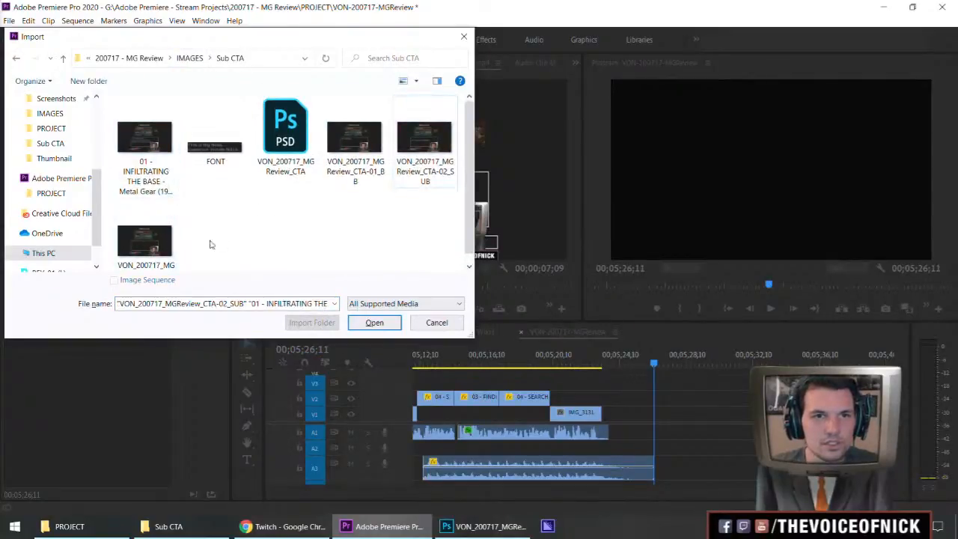
scroll(361, 193, "down", 1)
left_click(154, 248)
left_click(359, 144, "ctrl")
left_click(416, 153, "ctrl")
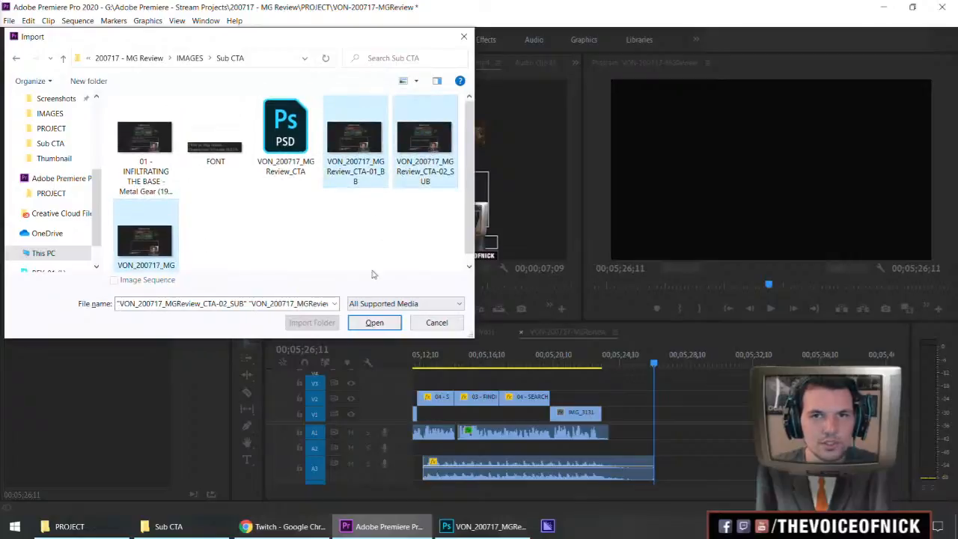
left_click(375, 323)
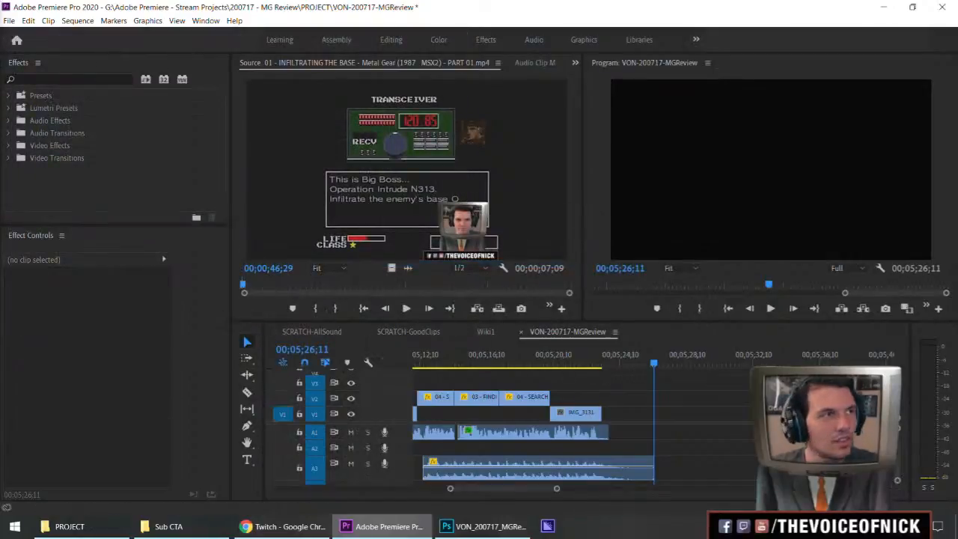
Stack the imported stills directly after the IMG_3131 clip: background on V1, Big Boss line on V2, SUBSCRIBE line on V3.
left_click_drag(3, 133, 607, 425)
left_click_drag(631, 364, 620, 373)
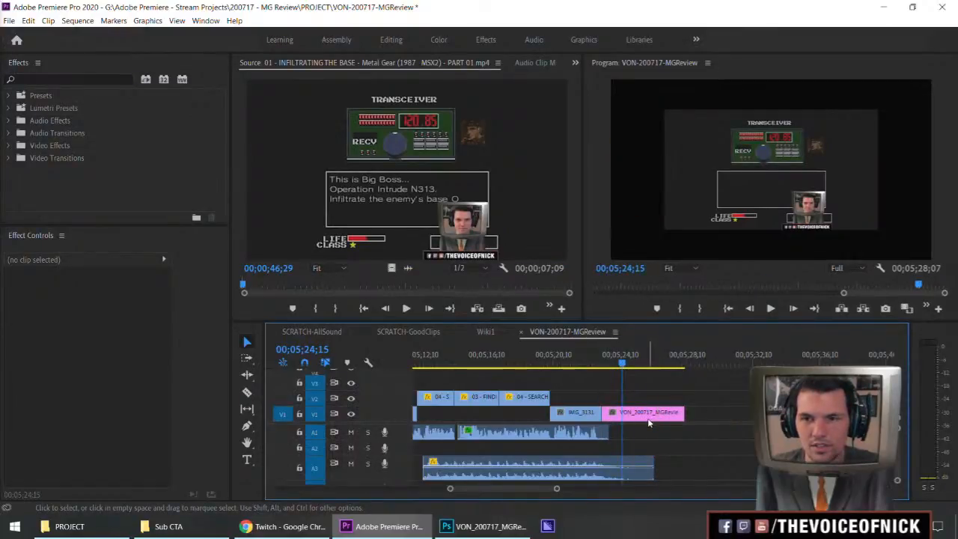
left_click_drag(1, 112, 605, 398)
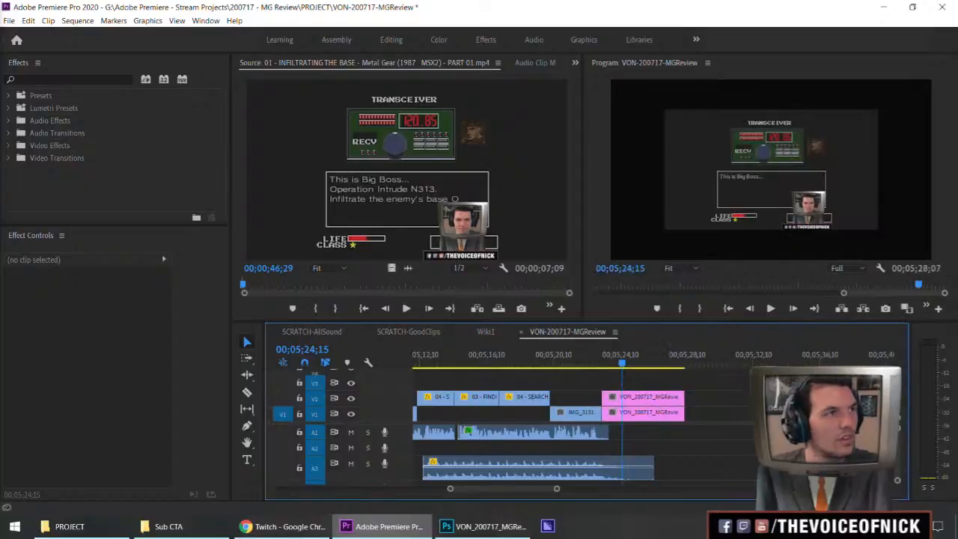
left_click_drag(1, 119, 605, 385)
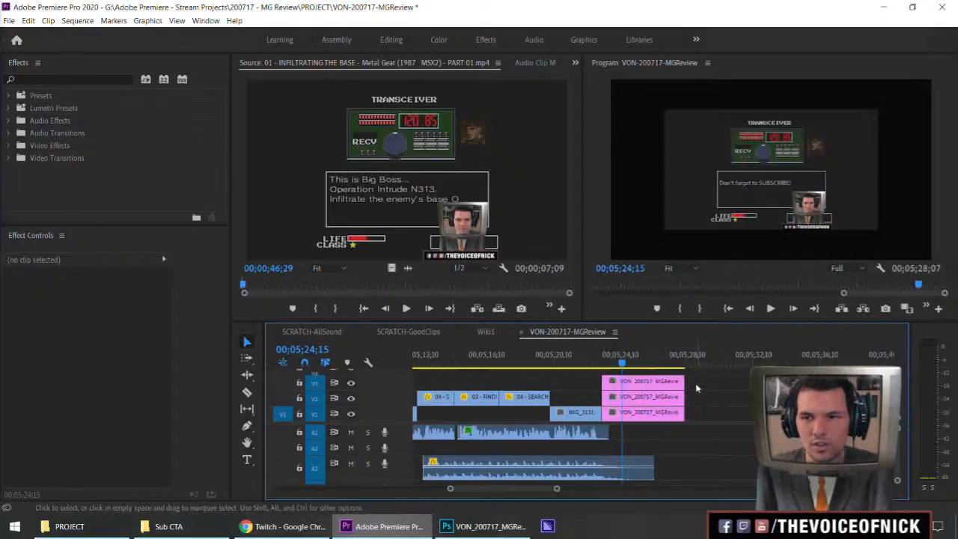
Play the sequence across the cut into the stacked transceiver stills to check how they display.
left_click_drag(723, 397, 702, 403)
left_click(610, 364)
key("space")
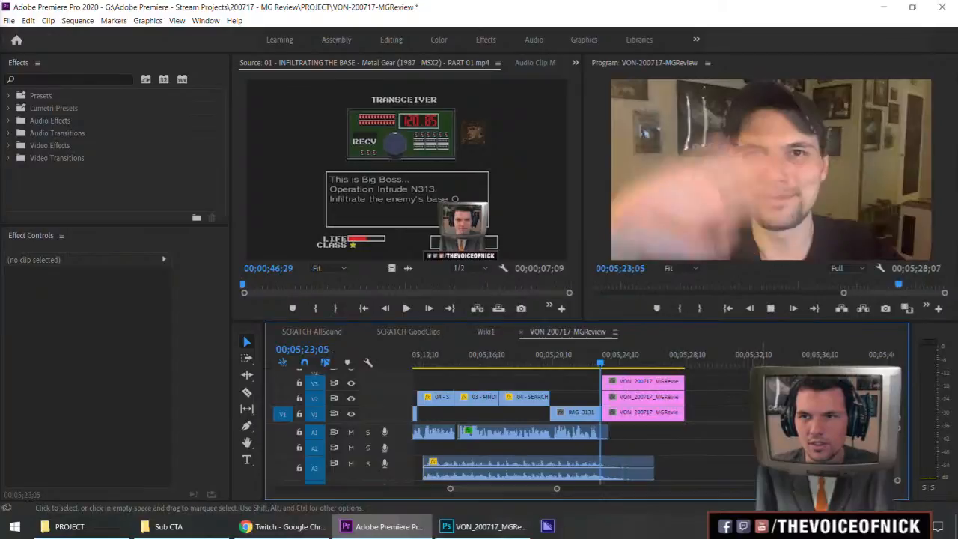
key("space")
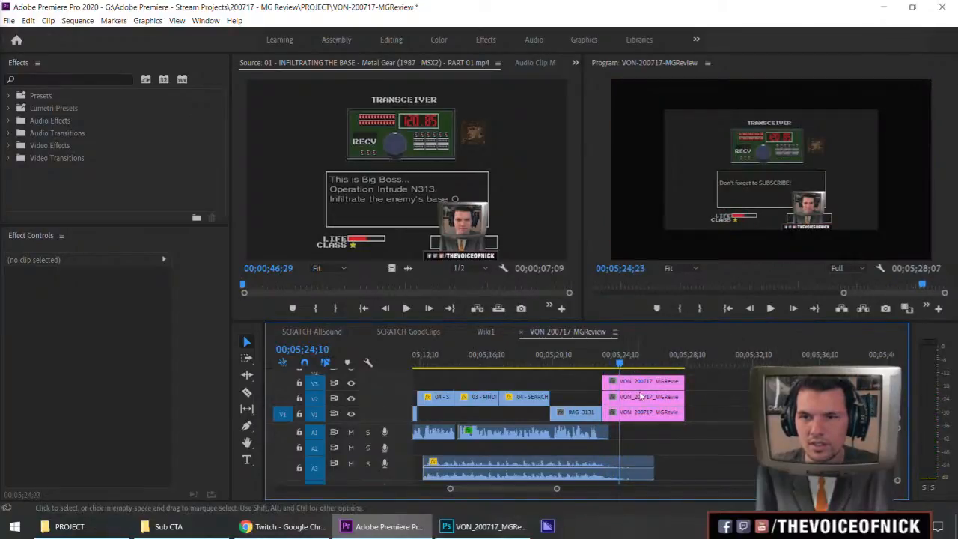
Switch to the Photoshop document from the V3 clip and hide Layer 2 and Layer 1, leaving only the SUB text.
left_click(670, 382)
key("ctrl+e")
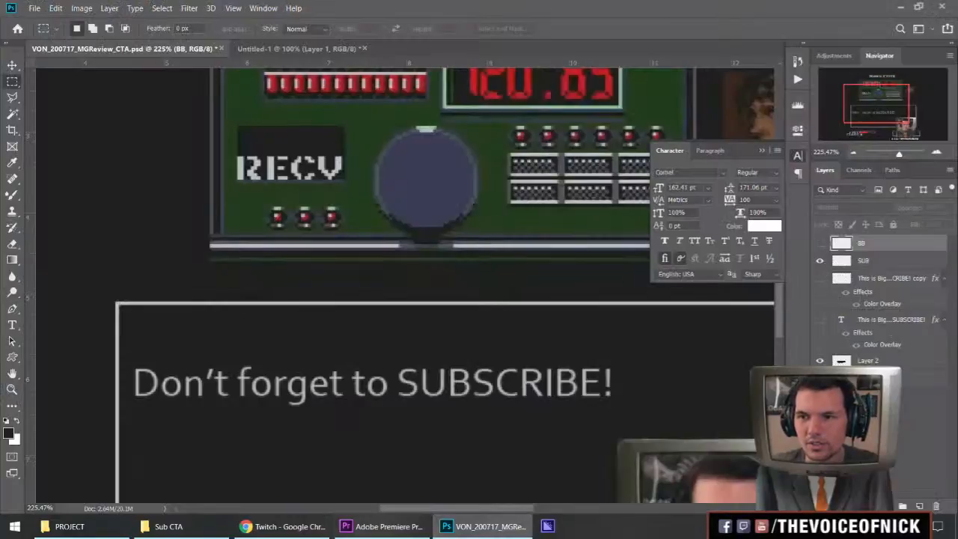
left_click_drag(819, 378, 819, 360)
Save the SUB text on transparency as a PNG, replacing VON_200717_MGReview_CTA-02_SUB.
key("ctrl+shift+s")
left_click(183, 293)
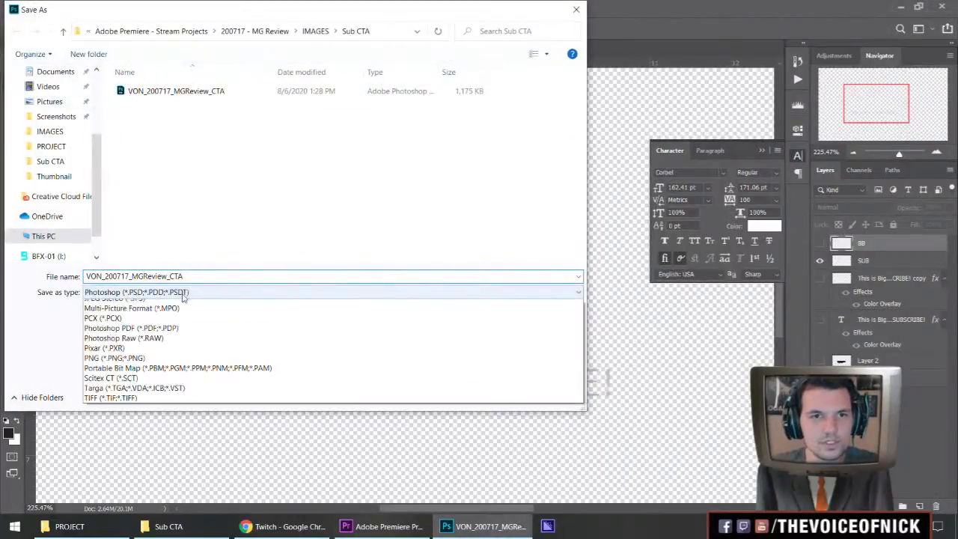
left_click(184, 293)
left_click(161, 293)
left_click(134, 475)
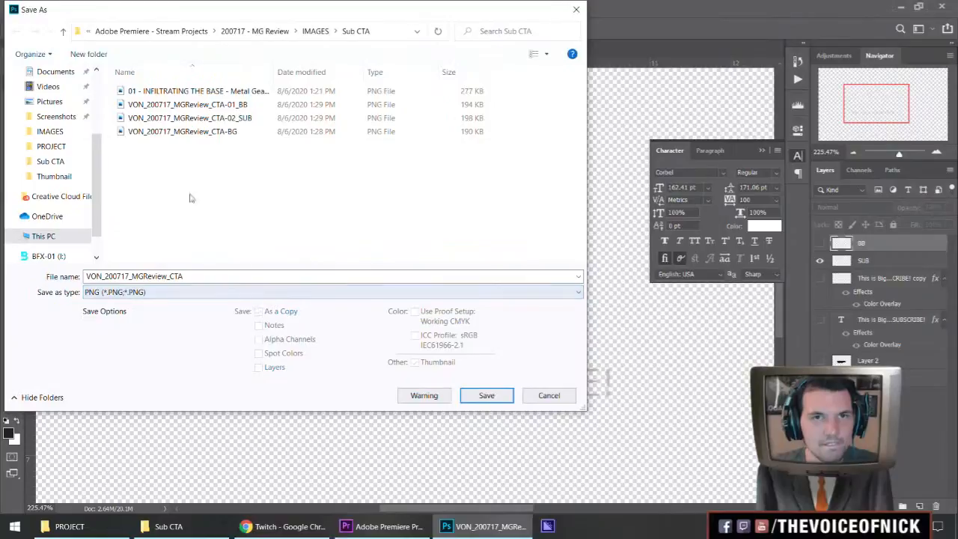
left_click(228, 118)
left_click(486, 395)
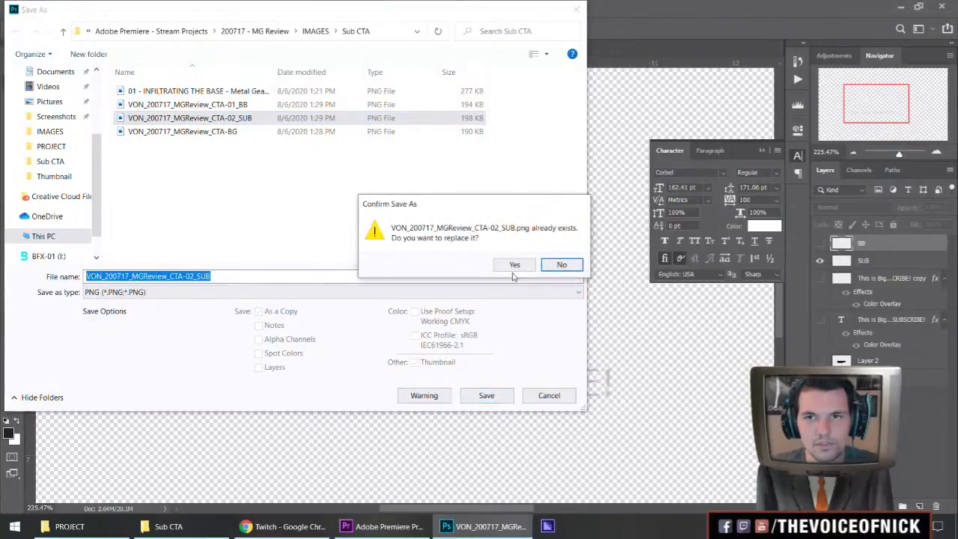
left_click(513, 263)
left_click(548, 151)
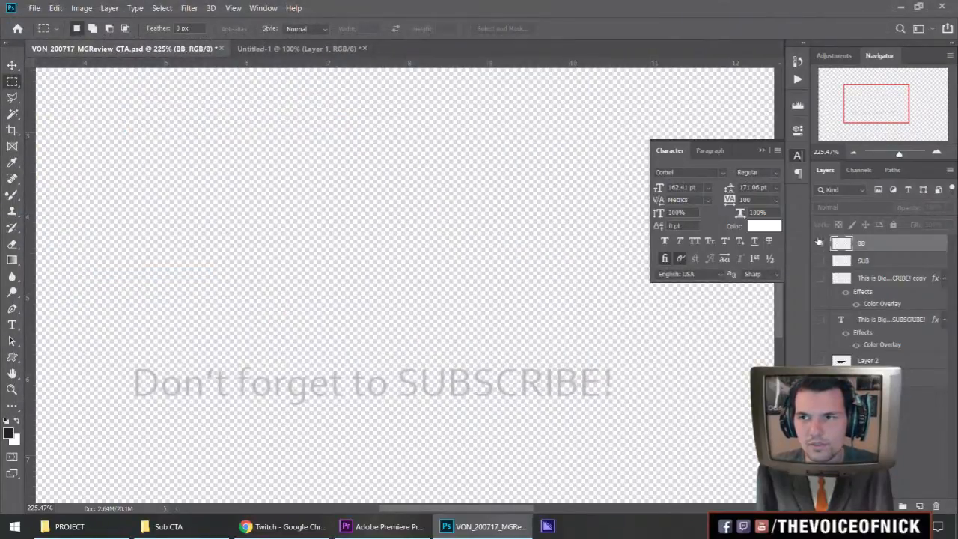
Save the BB layer alone on transparency as a PNG, replacing VON_200717_MGReview_CTA-01_BB, and return to Premiere Pro.
left_click(818, 241)
key("ctrl+shift+s")
left_click(187, 291)
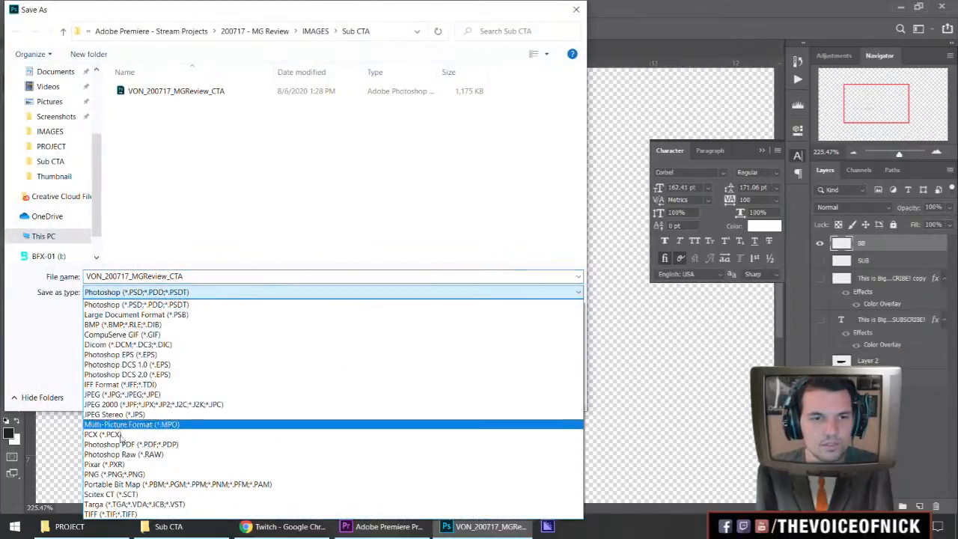
left_click(114, 474)
left_click(187, 104)
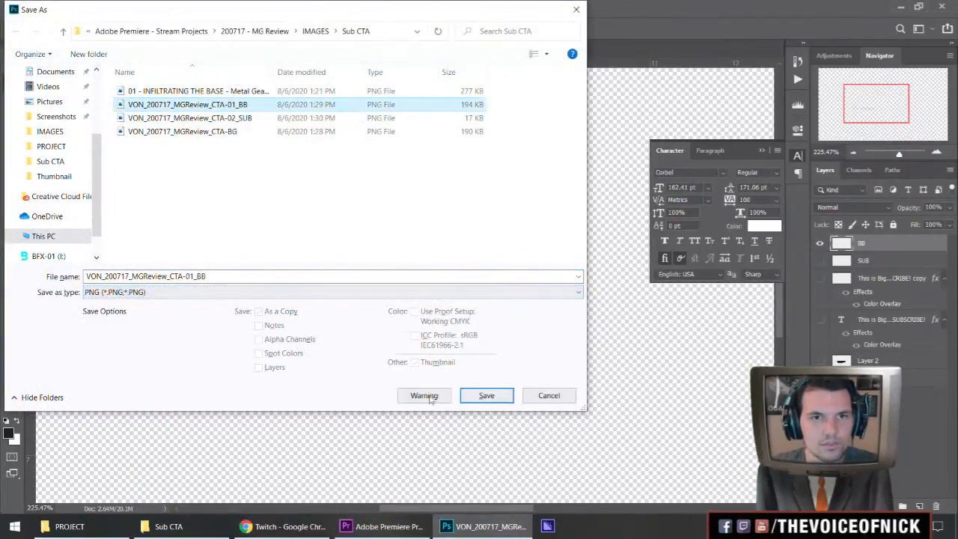
left_click(487, 395)
left_click(524, 263)
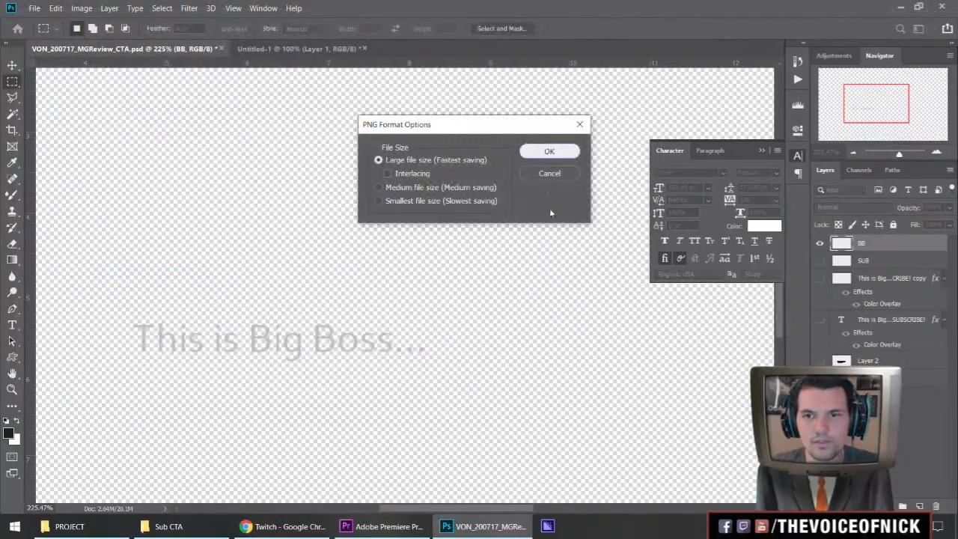
key("Return")
left_click(427, 528)
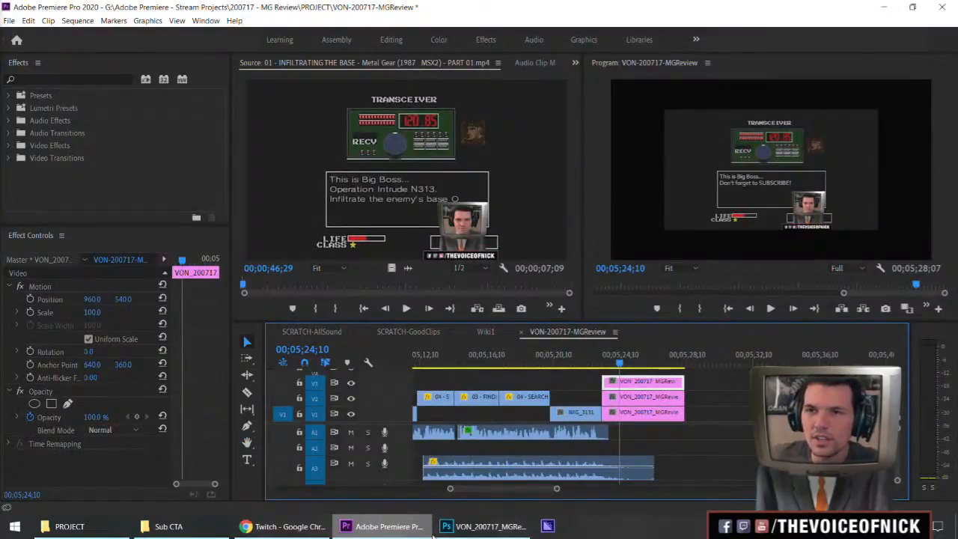
Add a Wipe video transition to the start of the BB still on V2 and play the sequence across it.
left_click(702, 386)
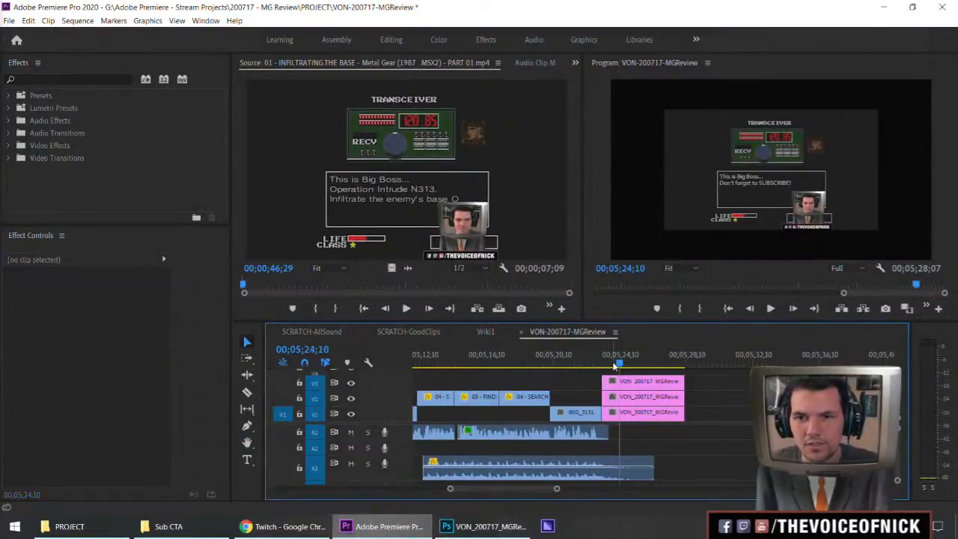
left_click_drag(619, 364, 605, 363)
left_click(56, 80)
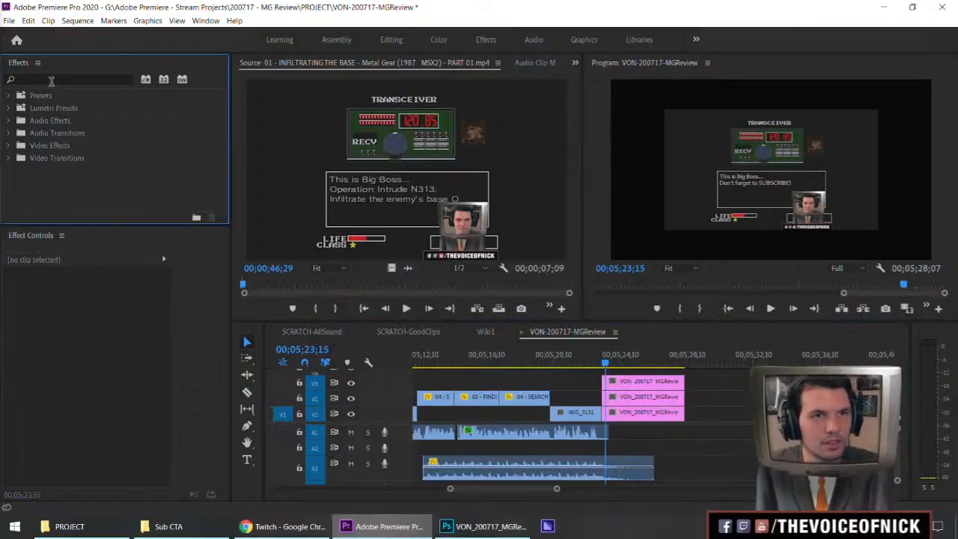
type("wipe")
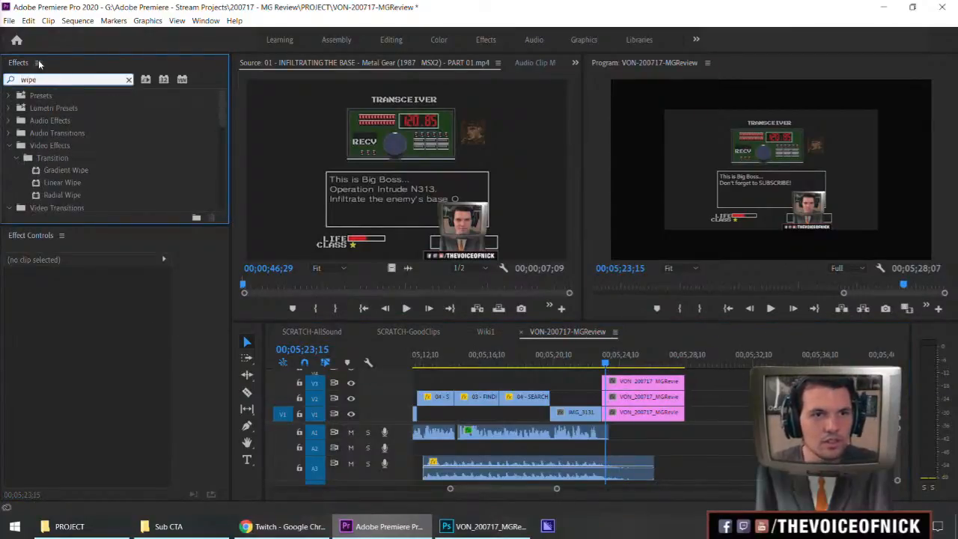
scroll(106, 191, "down", 6)
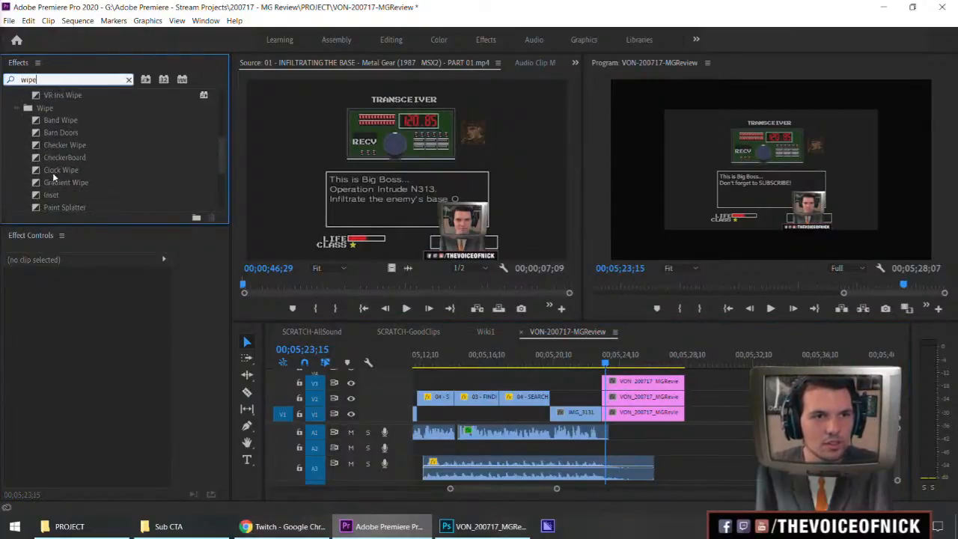
left_click_drag(53, 193, 611, 398)
left_click(603, 362)
key("space")
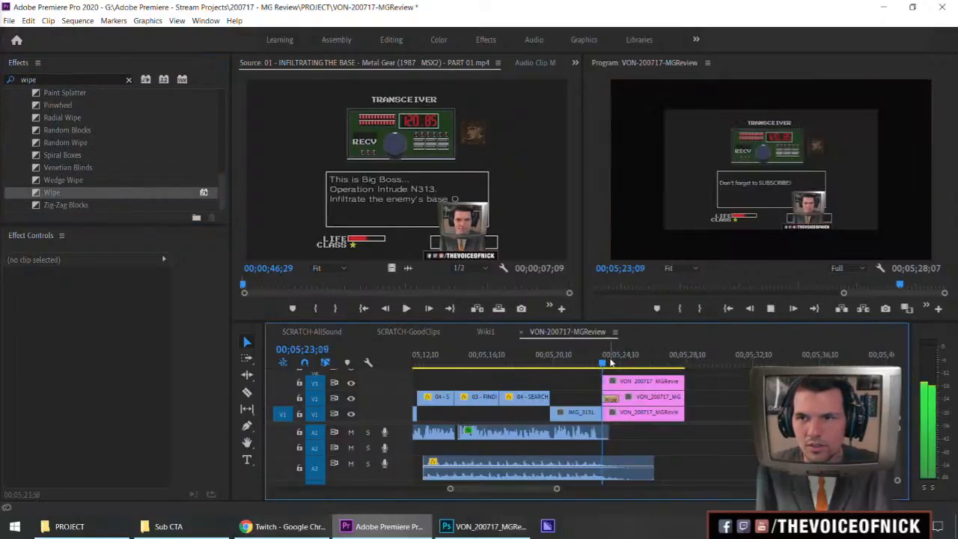
Set the V2 Wipe transition's duration to 2 seconds and play it back.
double_click(610, 399)
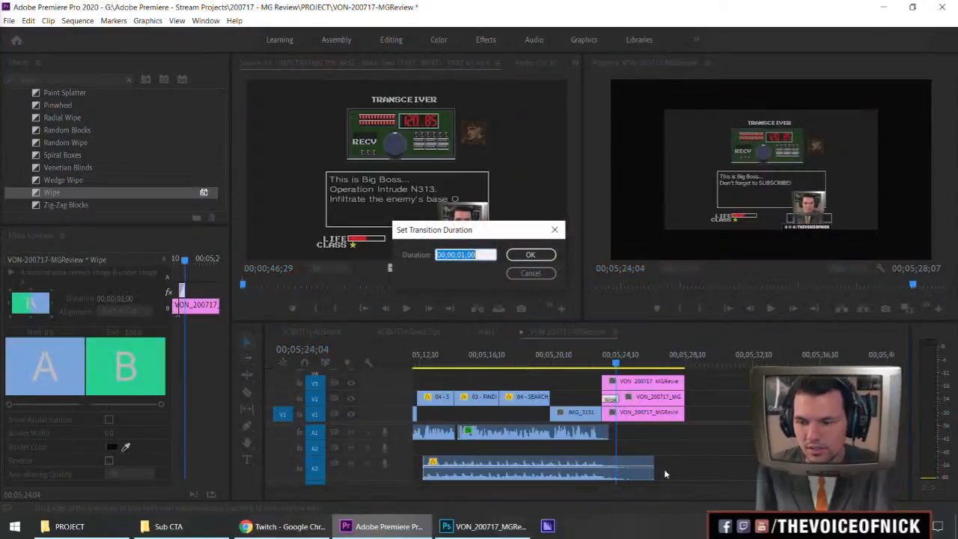
key("Return")
left_click(600, 355)
key("space")
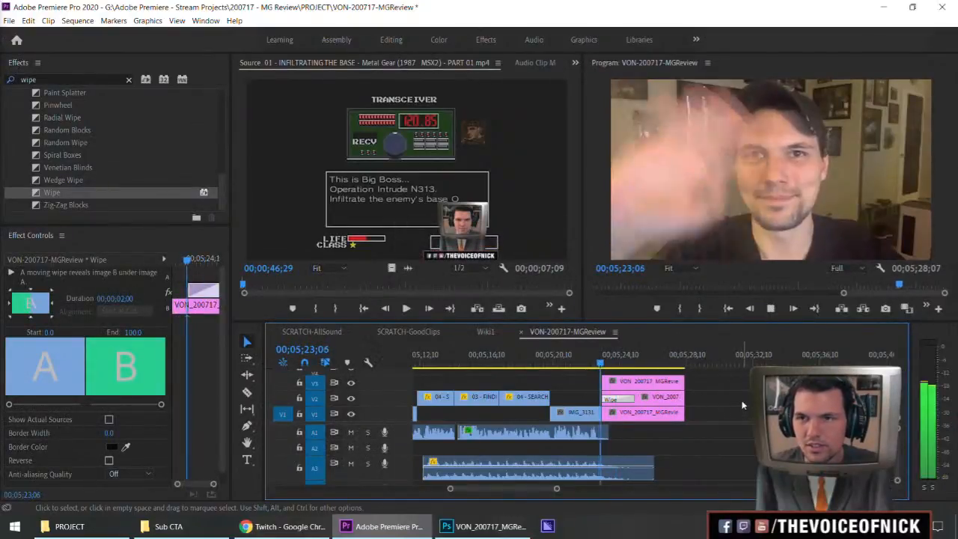
key("space")
left_click(739, 399)
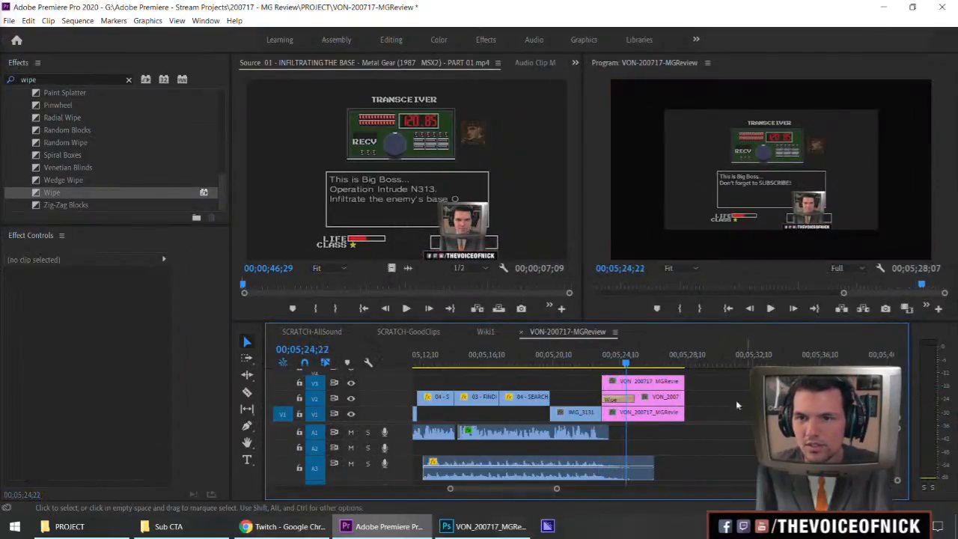
Replay the Wipe from just before the cut and set its duration to 3 seconds.
key("equal")
key("equal")
left_click_drag(650, 362, 558, 364)
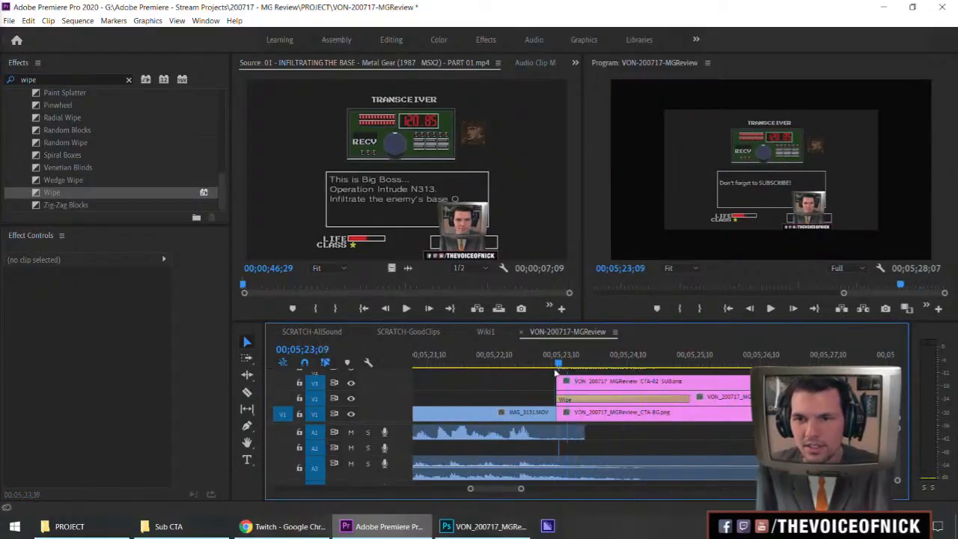
key("minus")
key("equal")
double_click(707, 400)
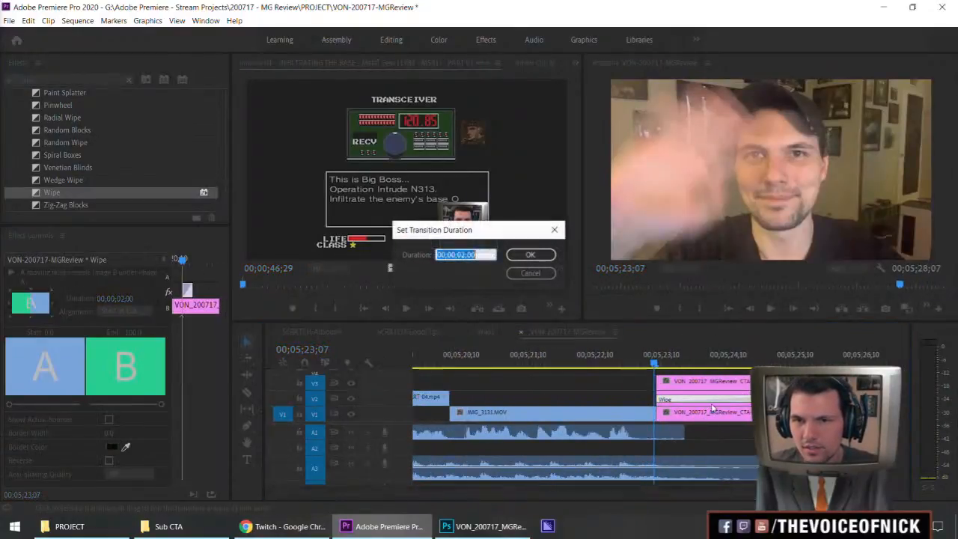
key("Escape")
key("space")
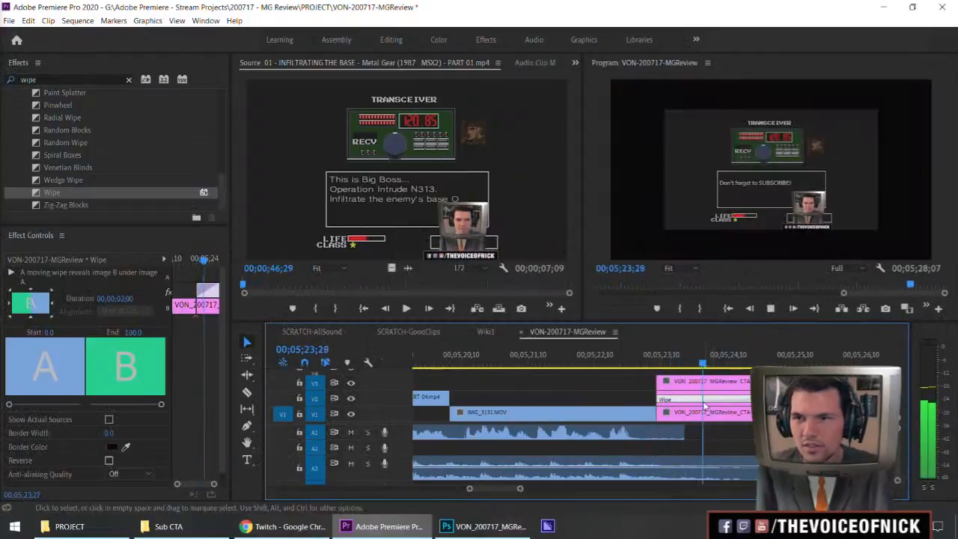
key("minus")
key("minus")
key("equal")
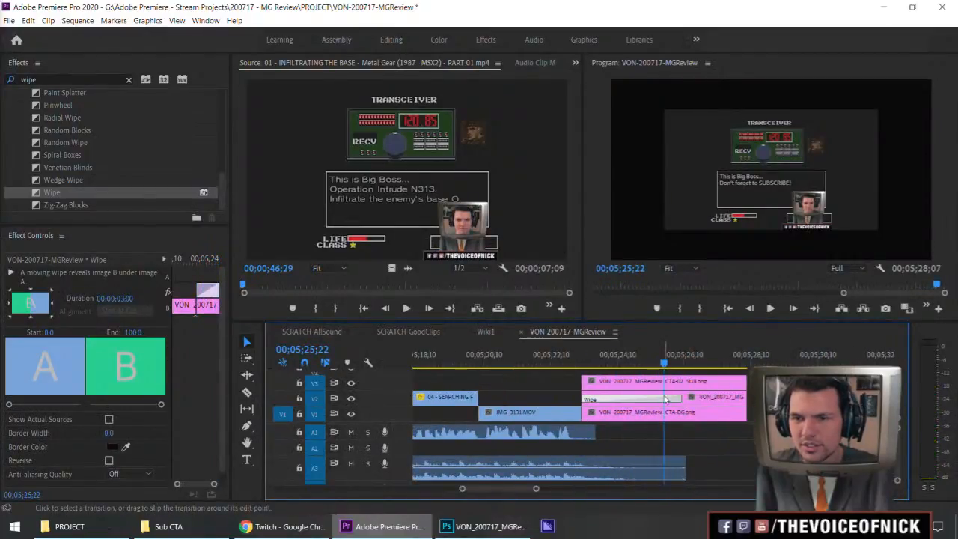
Set the V2 Wipe transition's duration to 4 seconds and play the sequence from before the cut.
double_click(665, 400)
type("400")
key("Return")
key("minus")
key("space")
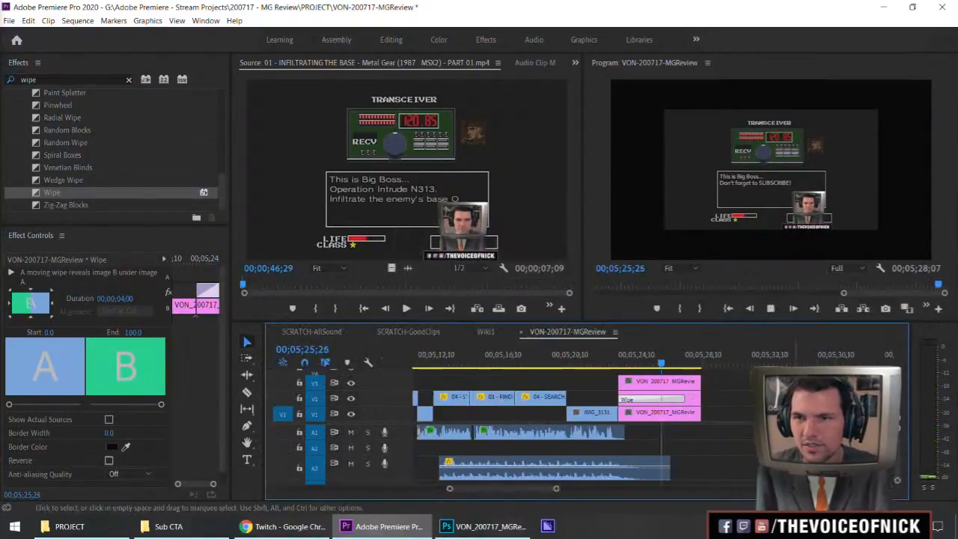
key("minus")
key("equal")
left_click(587, 364)
left_click_drag(743, 394, 772, 401)
key("space")
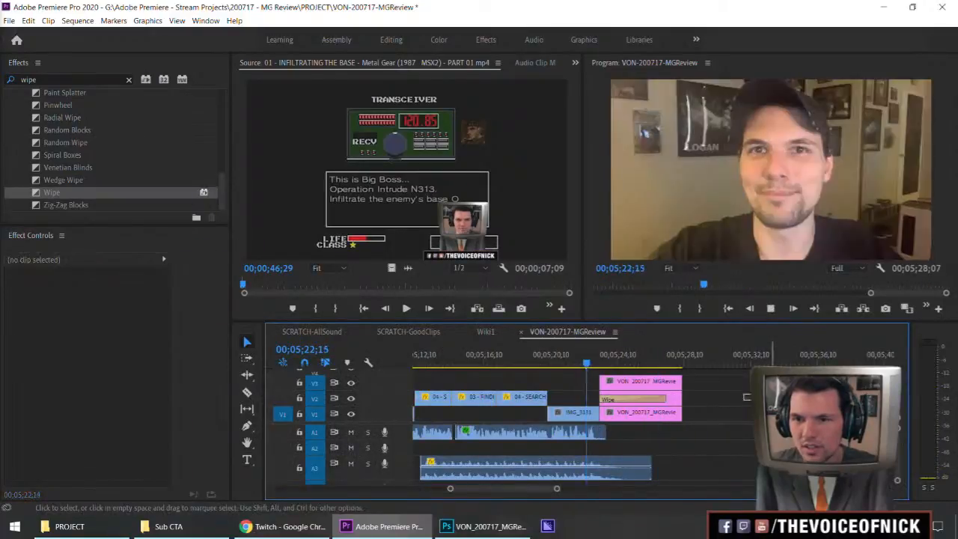
Copy the V2 Wipe transition to the start of the SUB still on V3.
key("equal")
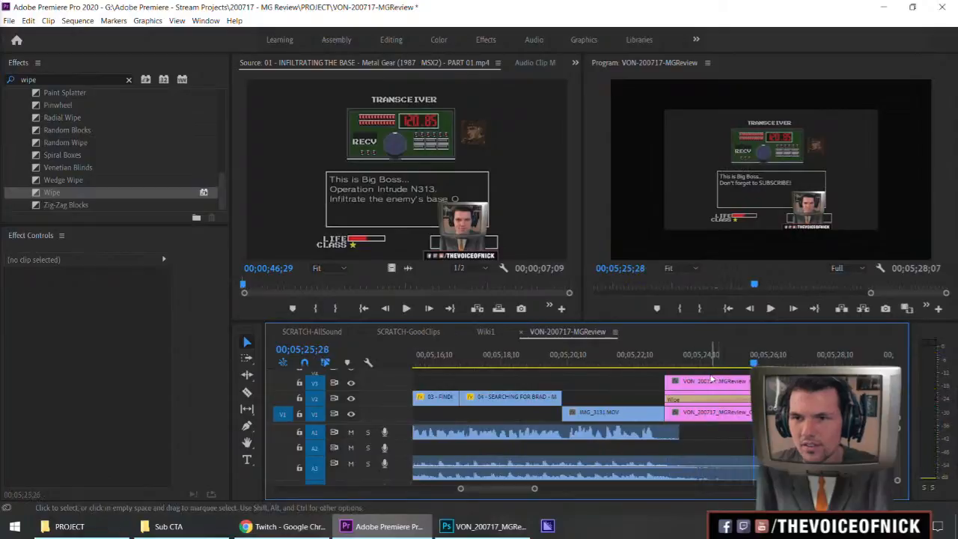
left_click(696, 401)
key("ctrl+c")
left_click(667, 384)
key("ctrl+v")
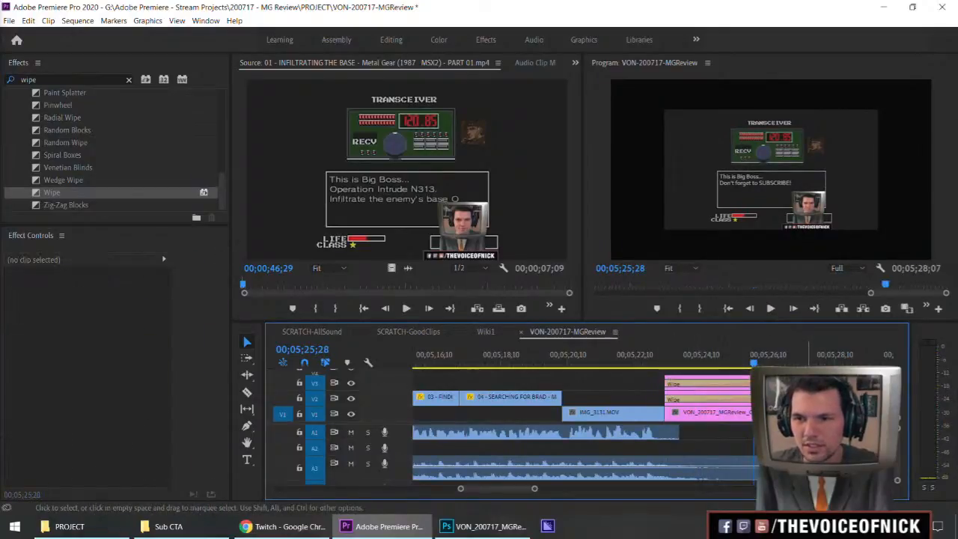
Delay the SUB still on V3 by about one second, align the ends of the lower stills with it, and play the result.
left_click_drag(808, 384, 864, 384)
left_click_drag(753, 362, 742, 384)
left_click_drag(676, 362, 653, 362)
key("space")
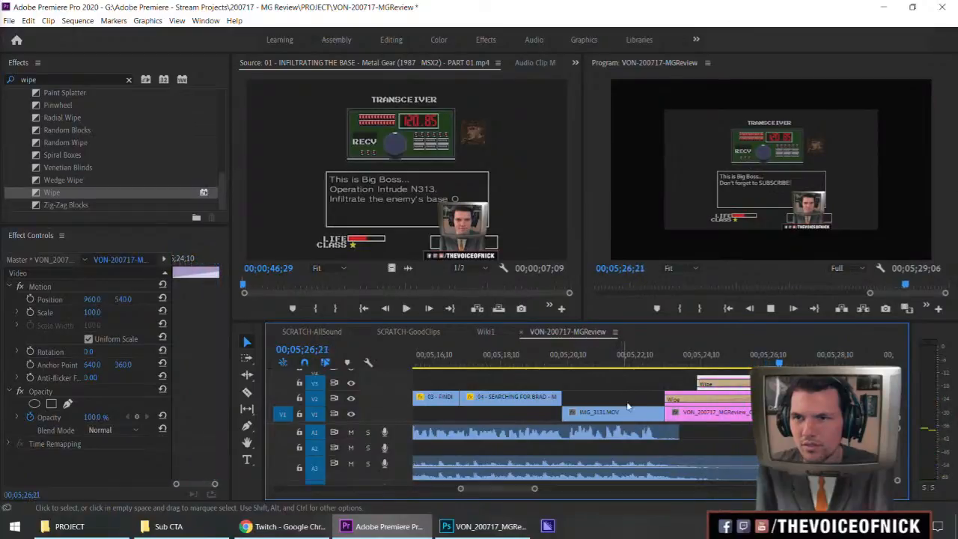
Add a Constant Power fade to the end of the A3 music, lengthen it, and play the closing section.
left_click_drag(780, 467, 763, 468)
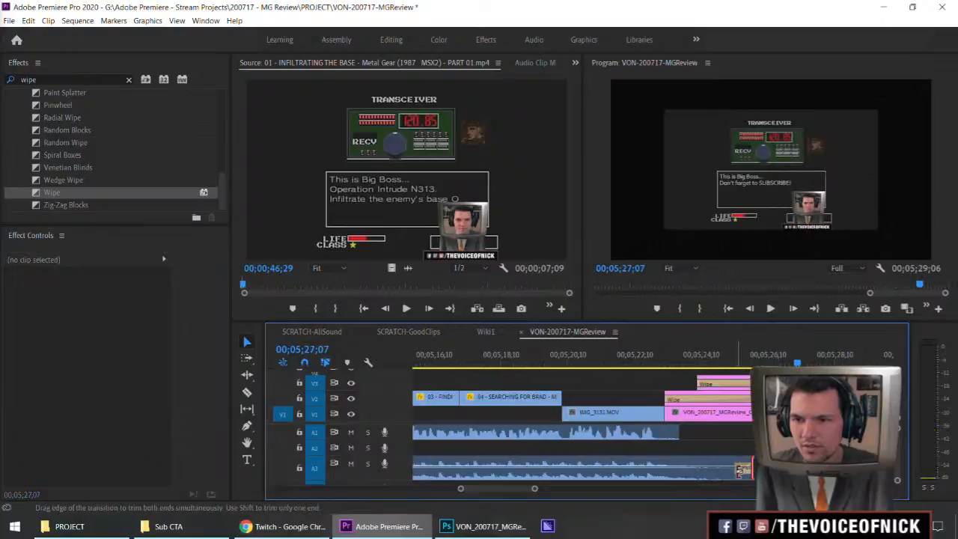
key("ctrl+shift+d")
left_click(667, 361)
key("space")
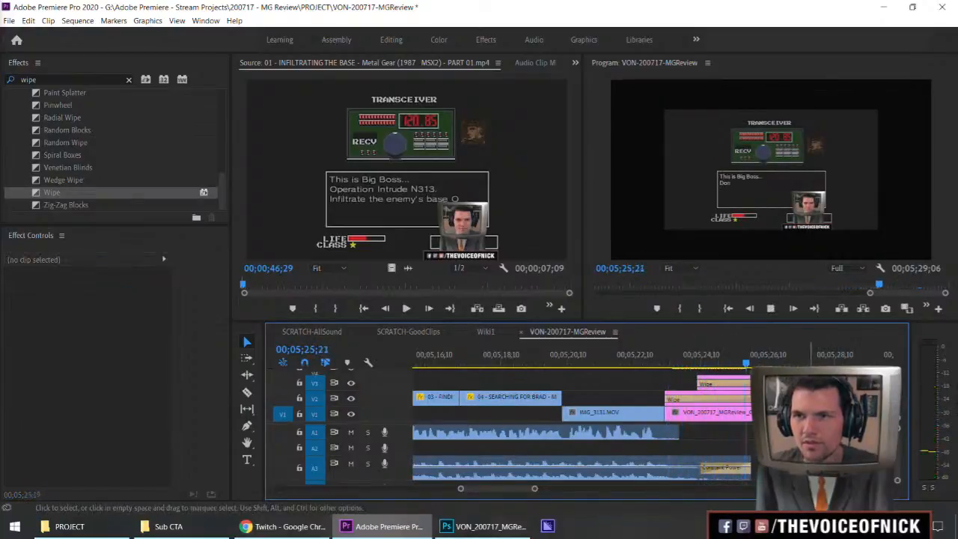
key("space")
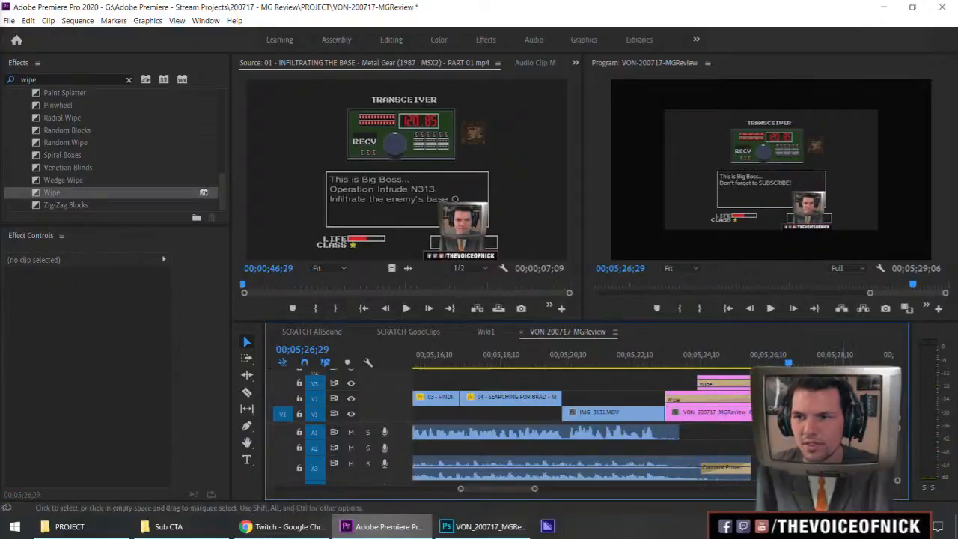
Set the three stacked transceiver stills to the sequence's frame size and preview the message with the Program monitor maximized.
left_click_drag(836, 399, 853, 383)
right_click(852, 383)
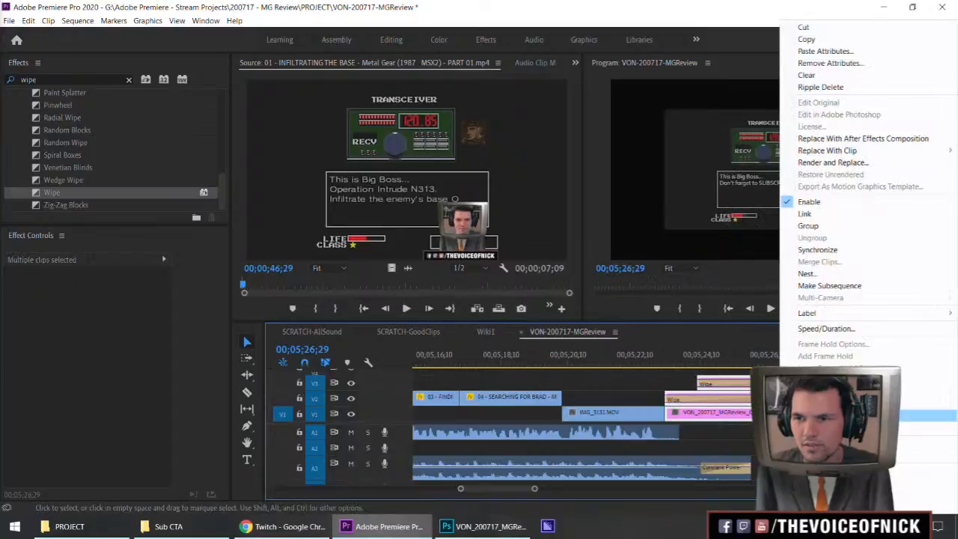
left_click(851, 415)
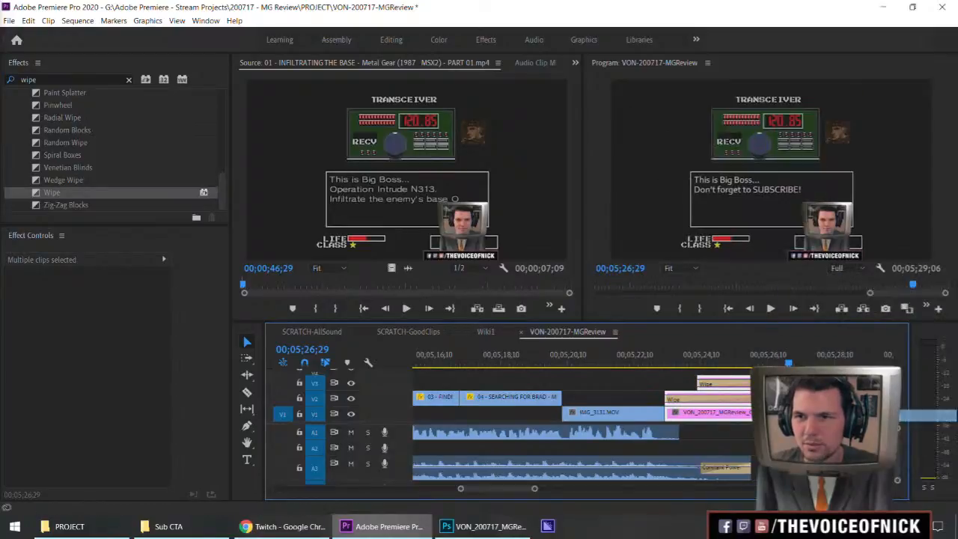
left_click_drag(708, 359, 657, 361)
key("space")
key("grave")
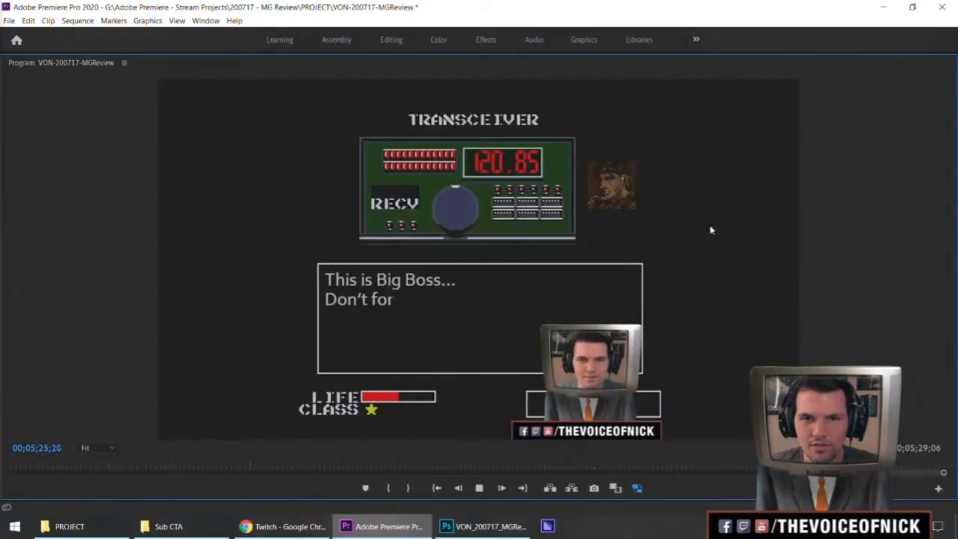
key("grave")
key("space")
Move the SUB still on V3 5 frames later and trim its end back to line up with the stills below.
left_click(688, 362)
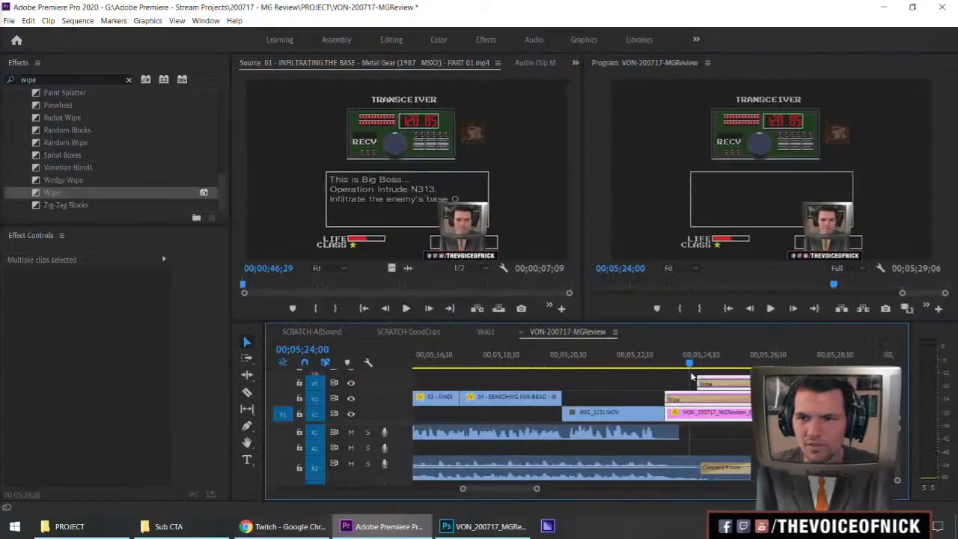
left_click(853, 383)
type("+5")
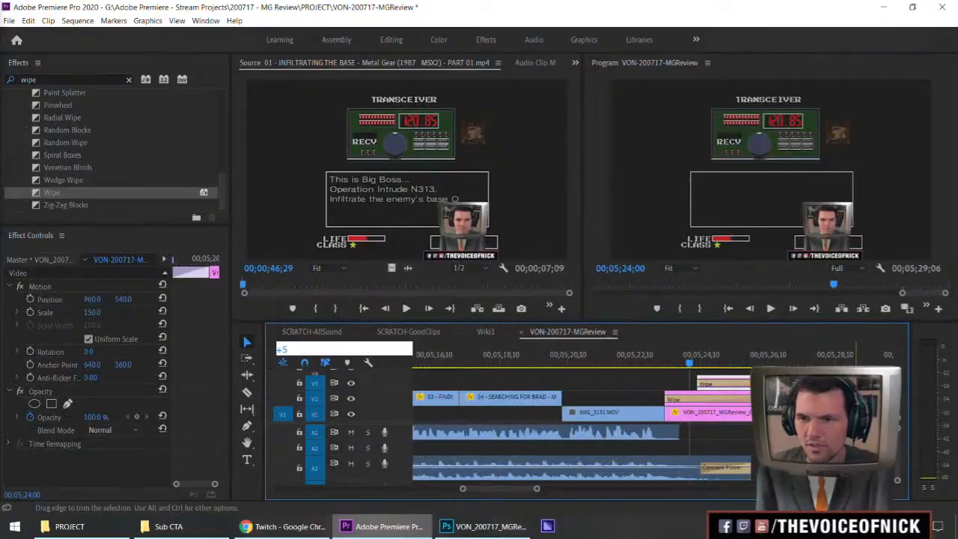
key("Return")
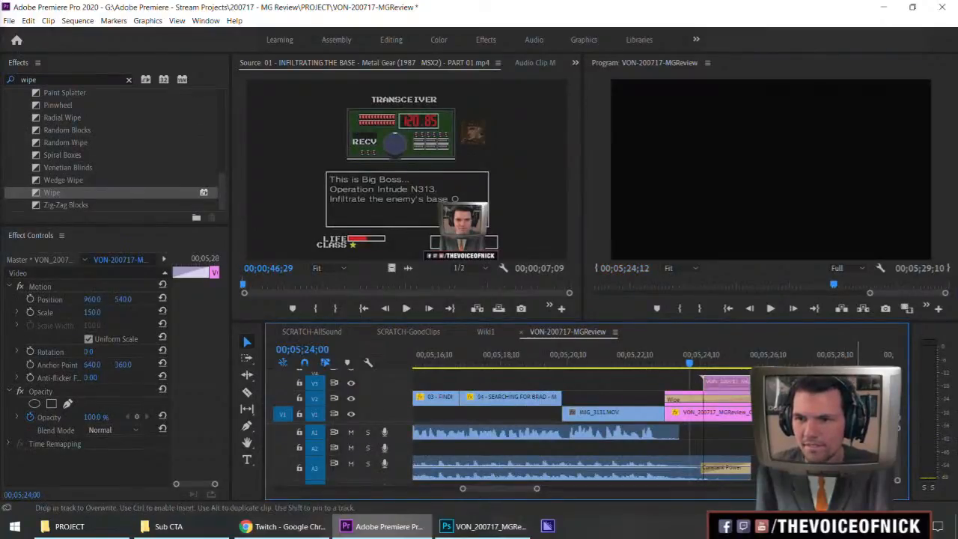
left_click_drag(870, 383, 864, 383)
Match-frame the transceiver gameplay clip on V2 near 00;00;46;13 to load its source at that moment.
key("minus")
key("minus")
key("minus")
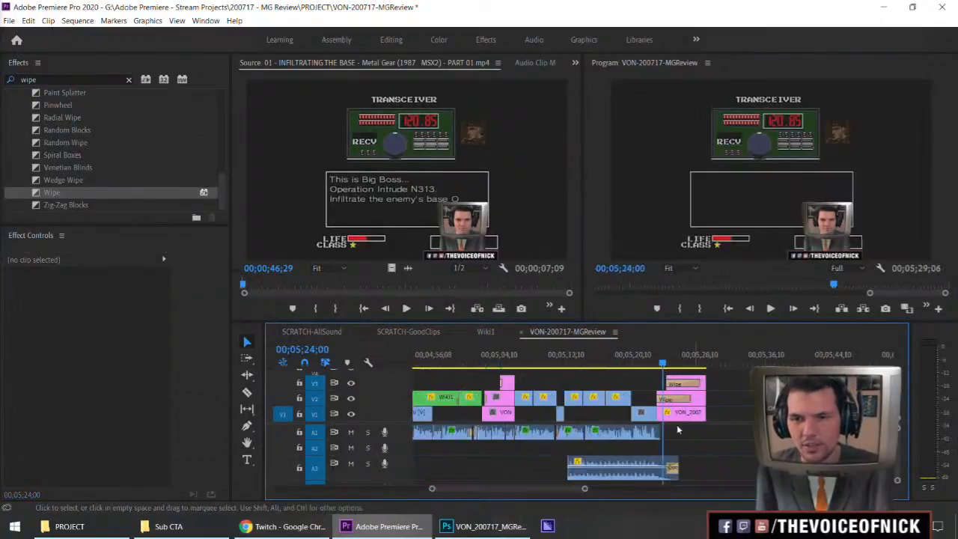
key("minus")
key("minus")
key("minus")
key("equal")
key("equal")
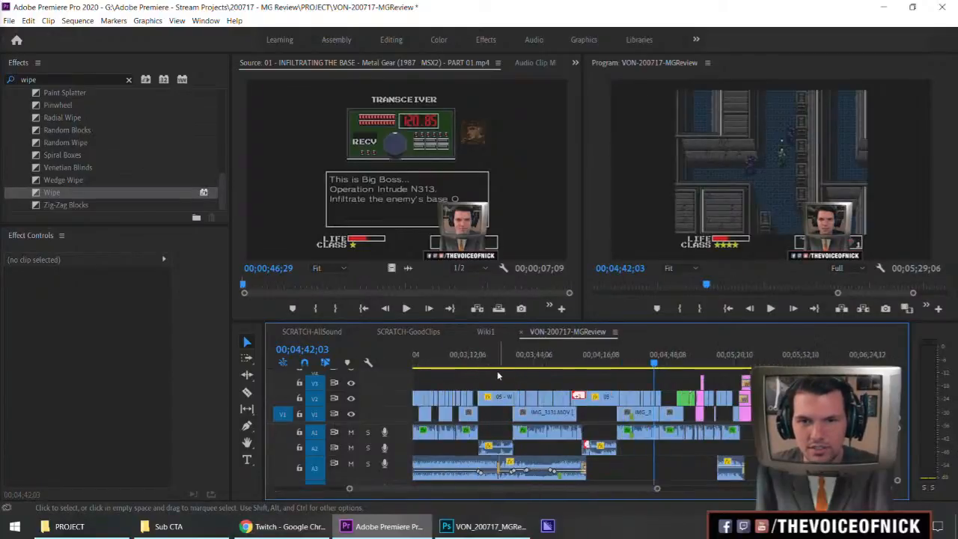
key("minus")
key("minus")
left_click(437, 364)
left_click_drag(438, 365, 433, 365)
key("equal")
key("equal")
key("equal")
key("equal")
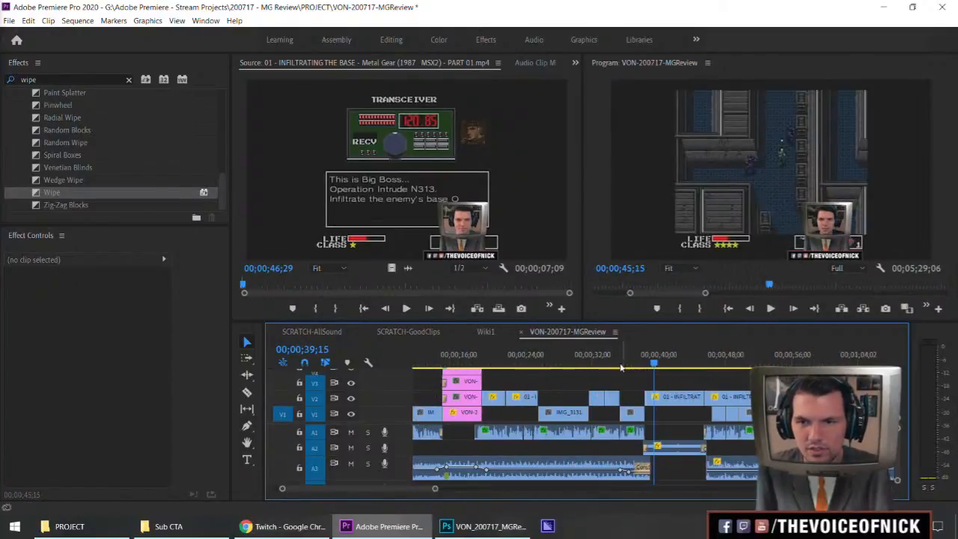
left_click(710, 363)
left_click(724, 394)
key("f")
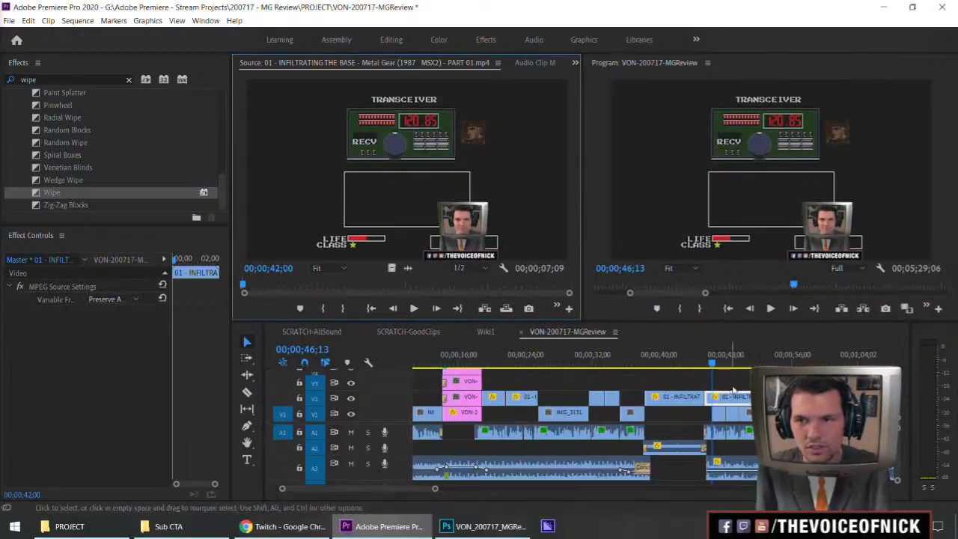
Place only the source clip's audio on A2 beneath the closing stills, with its end aligned to theirs.
left_click(774, 383)
key("minus")
key("minus")
key("minus")
key("minus")
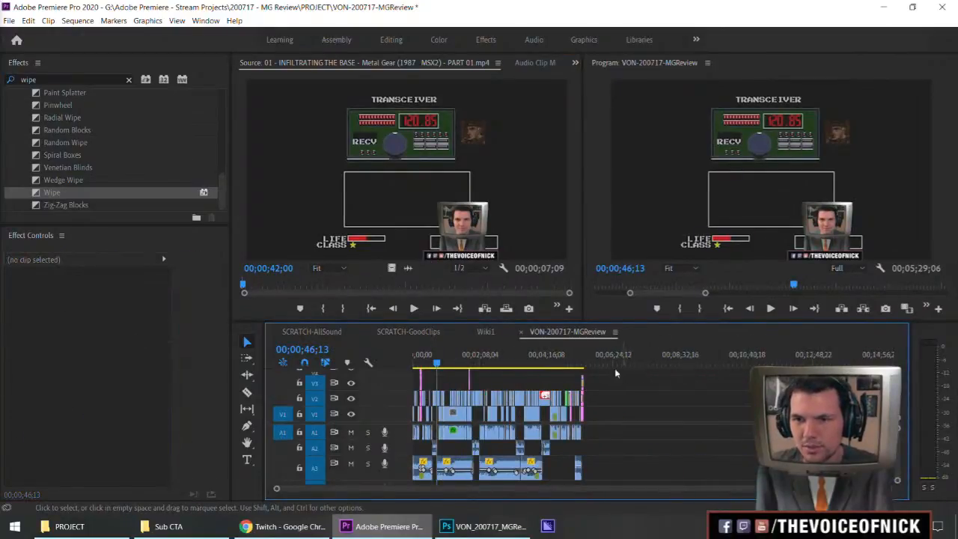
left_click_drag(591, 364, 551, 364)
key("equal")
key("equal")
key("equal")
key("equal")
key("minus")
key("minus")
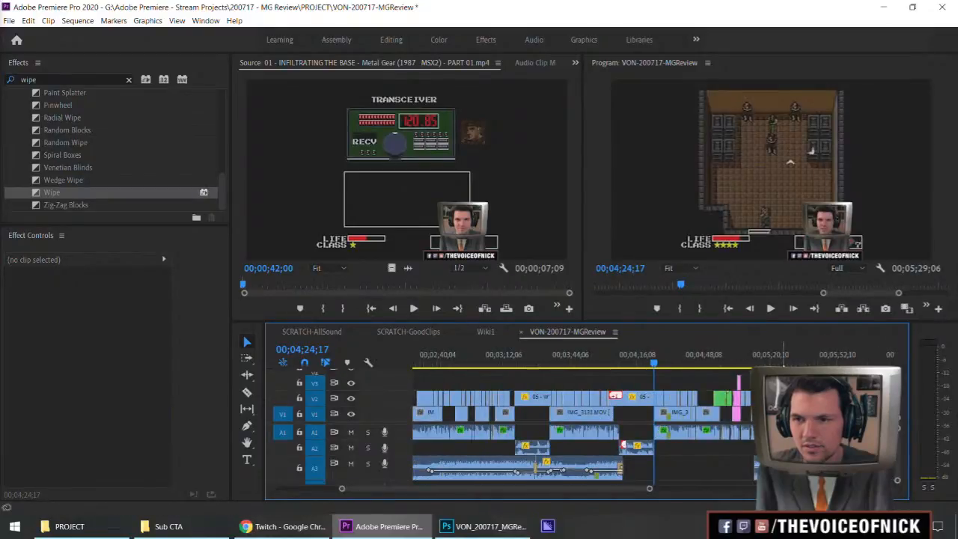
left_click(782, 364)
key("equal")
key("equal")
key("equal")
left_click_drag(407, 268, 621, 449)
left_click_drag(680, 452, 649, 455)
Play the message with the added A2 audio, shift that audio about 0.8 seconds earlier, and play it again.
left_click_drag(653, 364, 639, 364)
key("space")
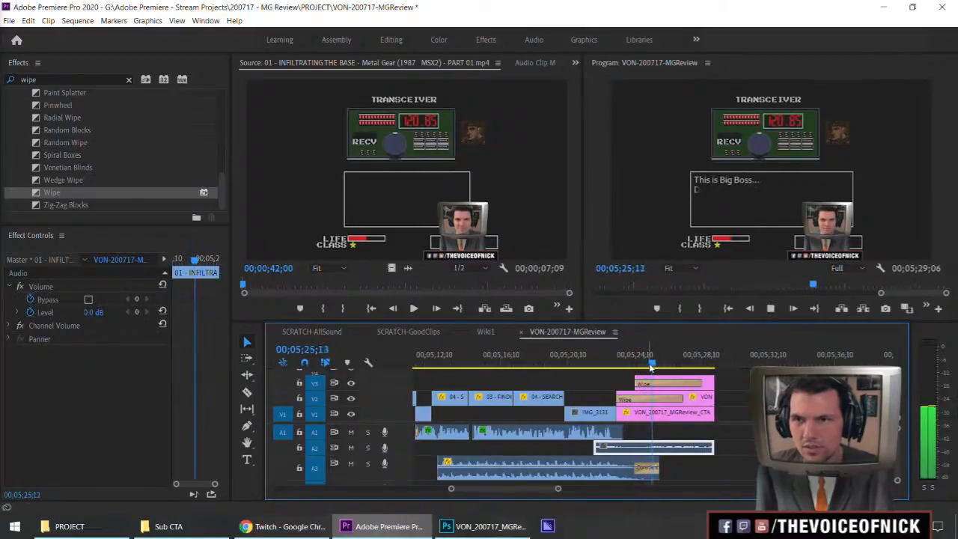
key("space")
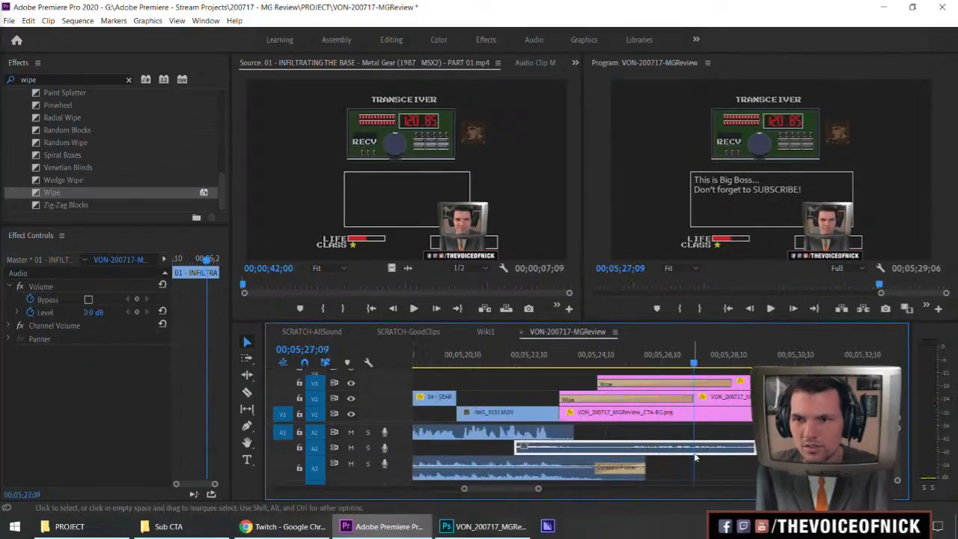
left_click_drag(706, 452, 678, 454)
left_click(590, 364)
key("space")
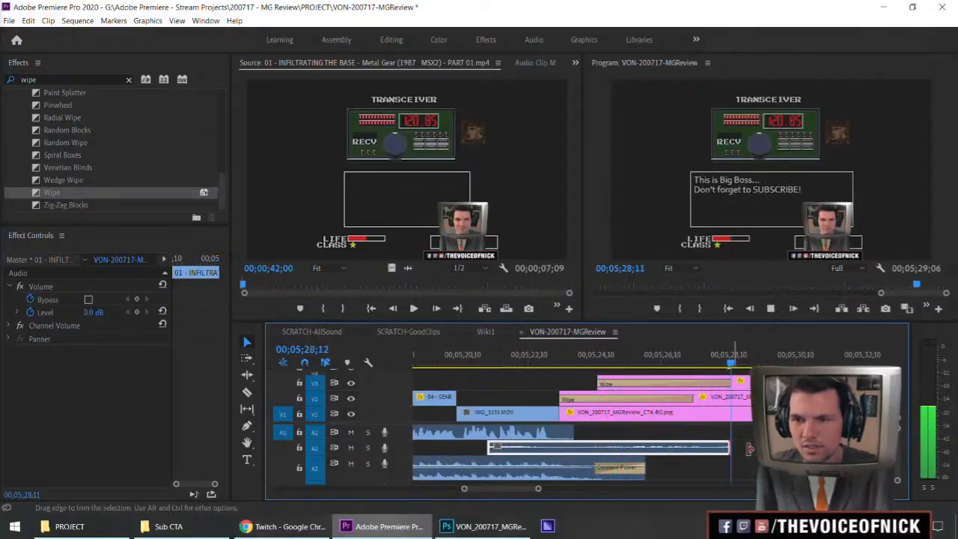
Extend the A2 transceiver audio's end past the closing stills and trim its start forward to the end of the A3 clip.
left_click_drag(728, 448, 852, 449)
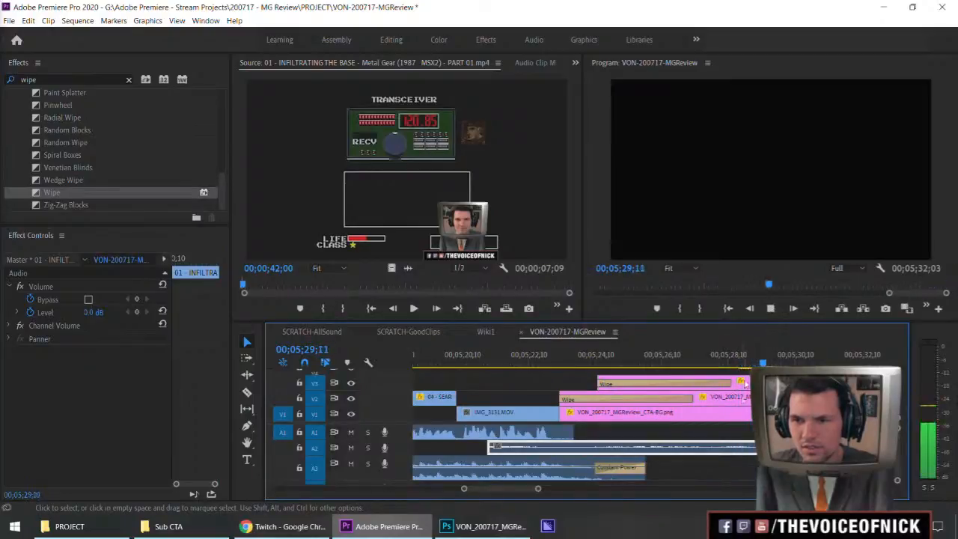
left_click_drag(747, 363, 694, 405)
left_click_drag(489, 447, 647, 449)
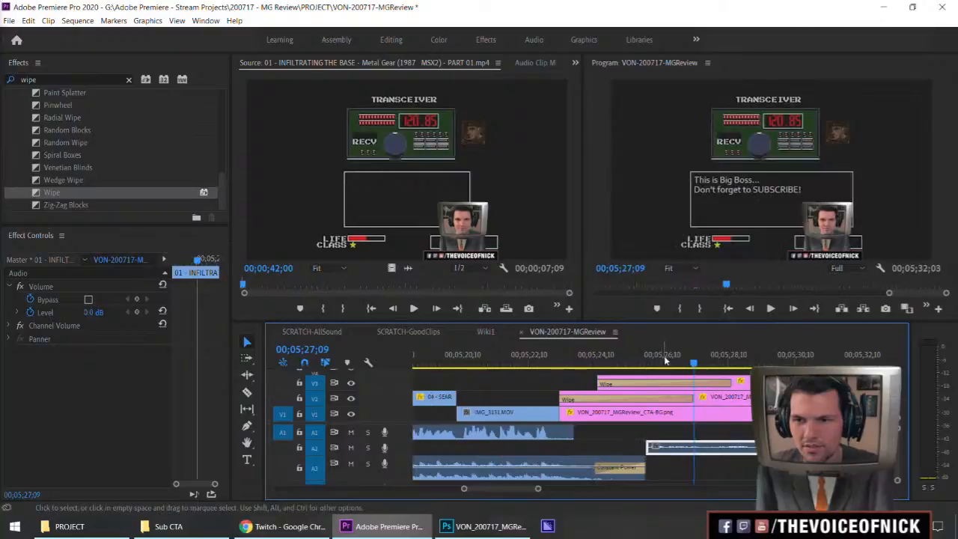
Add a marker at 00;05;26;27 and move the A2 audio about 2 seconds earlier to start where the A1 clip ends, playing it back.
left_click_drag(663, 355, 680, 357)
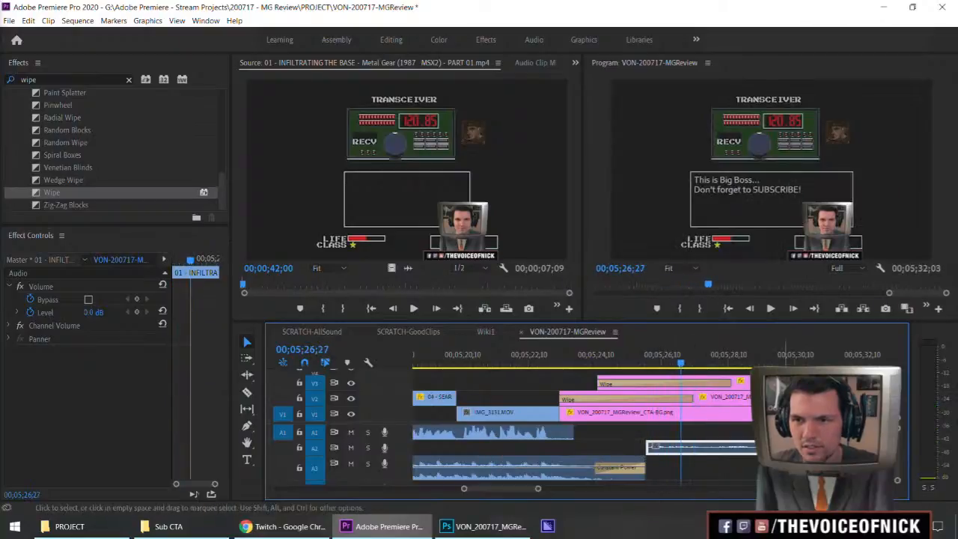
left_click(787, 467)
key("m")
left_click_drag(761, 451, 703, 456)
key("space")
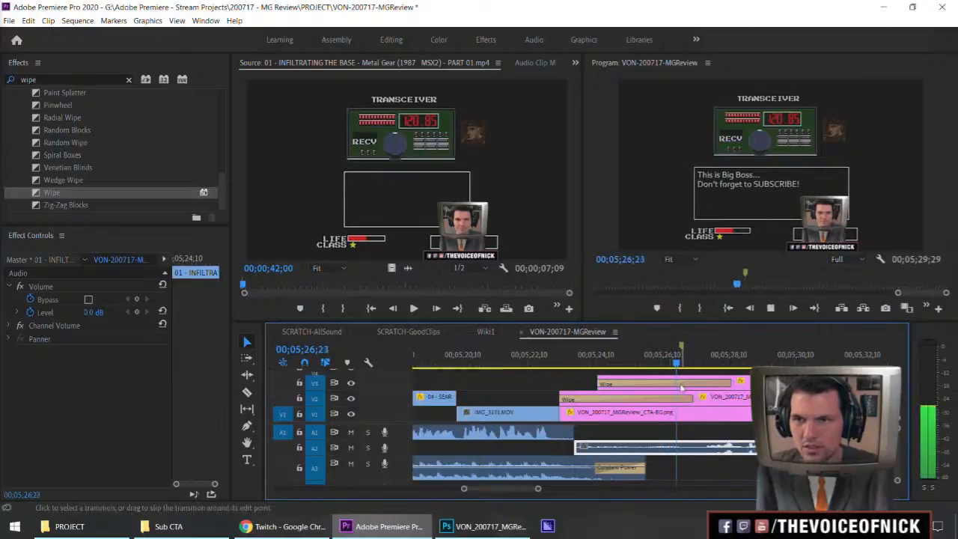
key("space")
left_click(566, 358)
key("space")
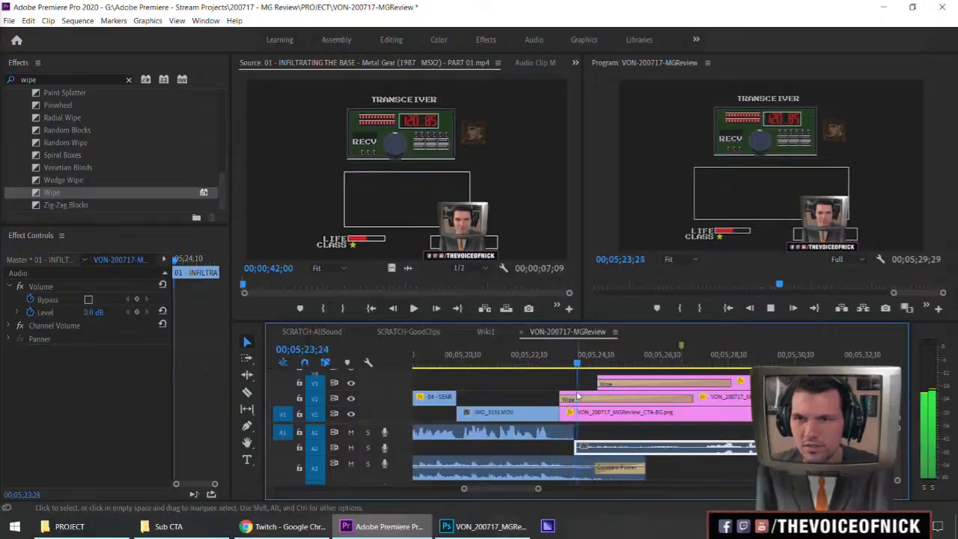
key("space")
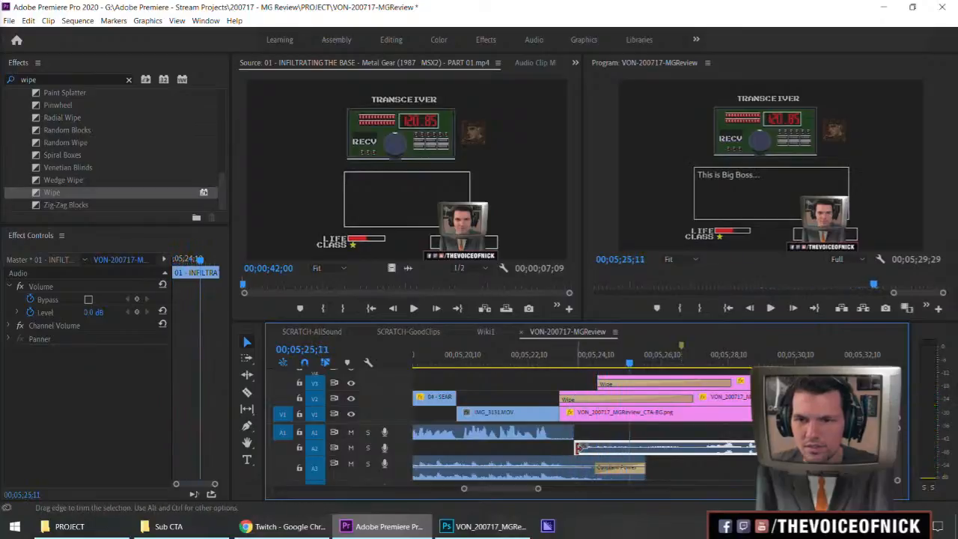
Extend the A2 audio's start back to the stills' start, play it, and trim that start forward to 00;05;24;10.
left_click_drag(574, 448, 565, 449)
left_click(549, 359)
key("space")
left_click(816, 465)
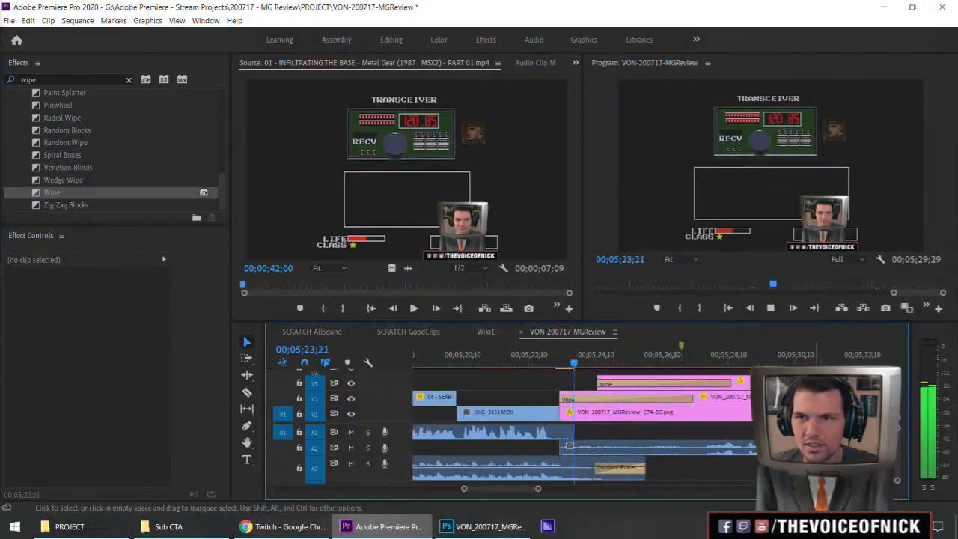
left_click(599, 364)
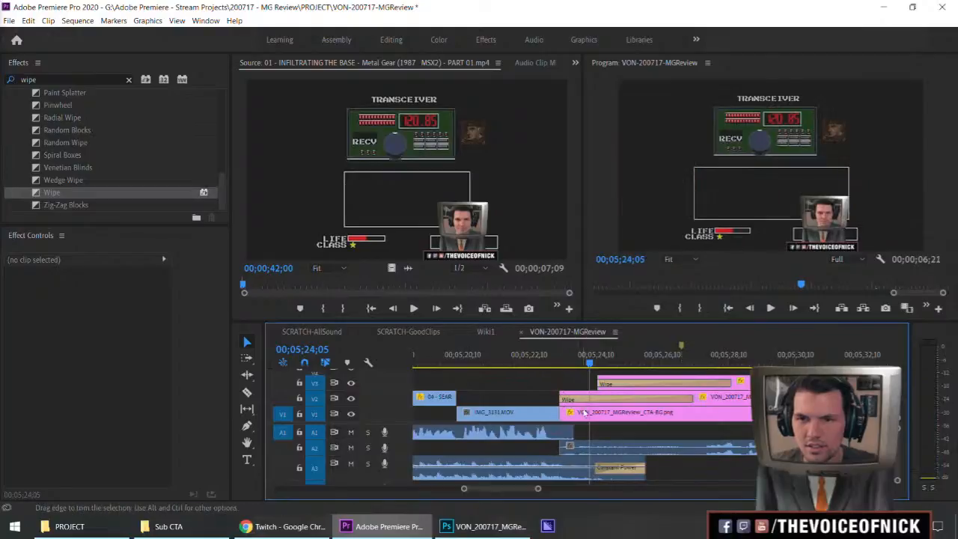
mouse_move(599, 364)
left_mouse_down()
mouse_move(607, 372)
mouse_move(595, 371)
left_mouse_up()
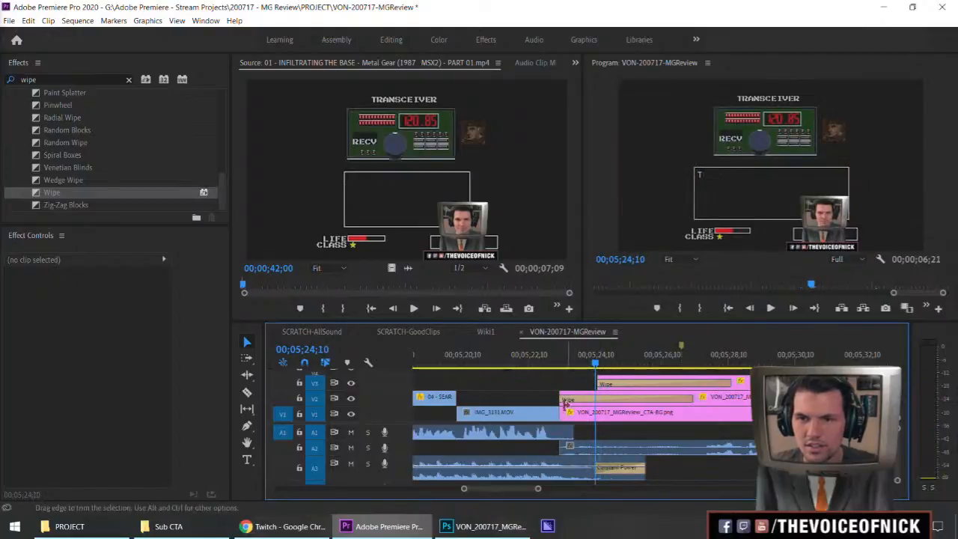
left_click_drag(566, 447, 603, 447)
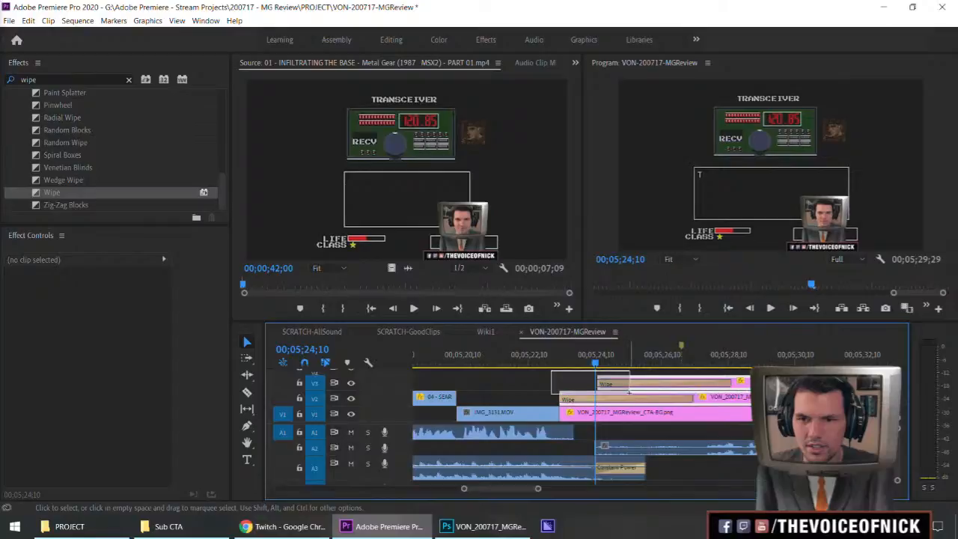
Move the text stills on V2 and V3 about 25 frames earlier and trim the V1 background's end to line up with theirs.
left_click(593, 364)
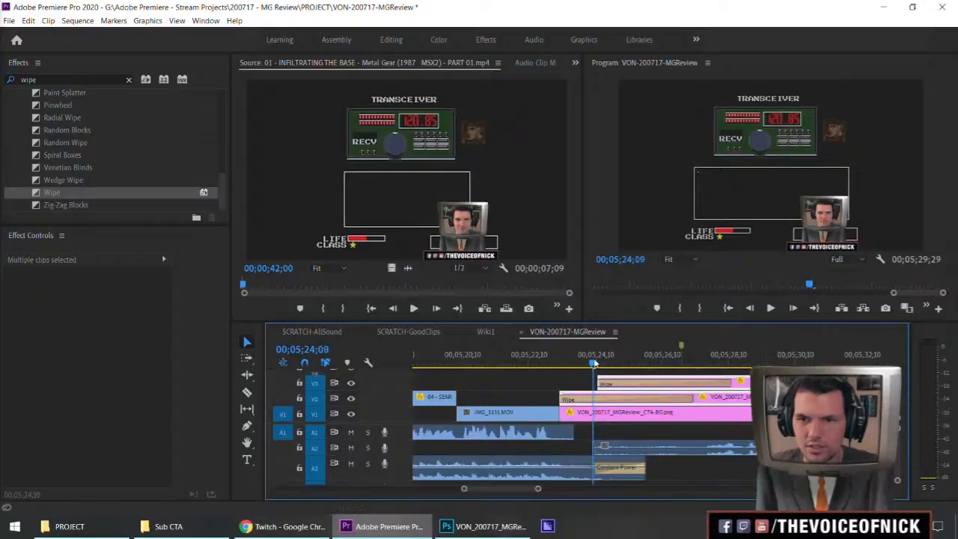
left_click(759, 429)
left_click_drag(565, 416, 588, 415)
left_click_drag(686, 418, 669, 417)
left_click_drag(570, 365, 518, 374)
key("space")
left_click(819, 404)
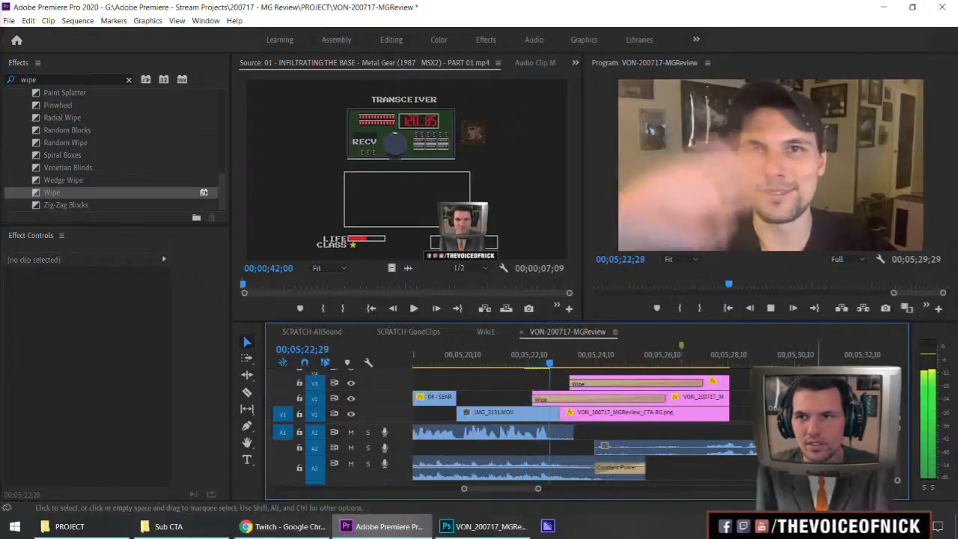
Extend the A2 audio's start back to 00;05;23;14 and play the message.
key("space")
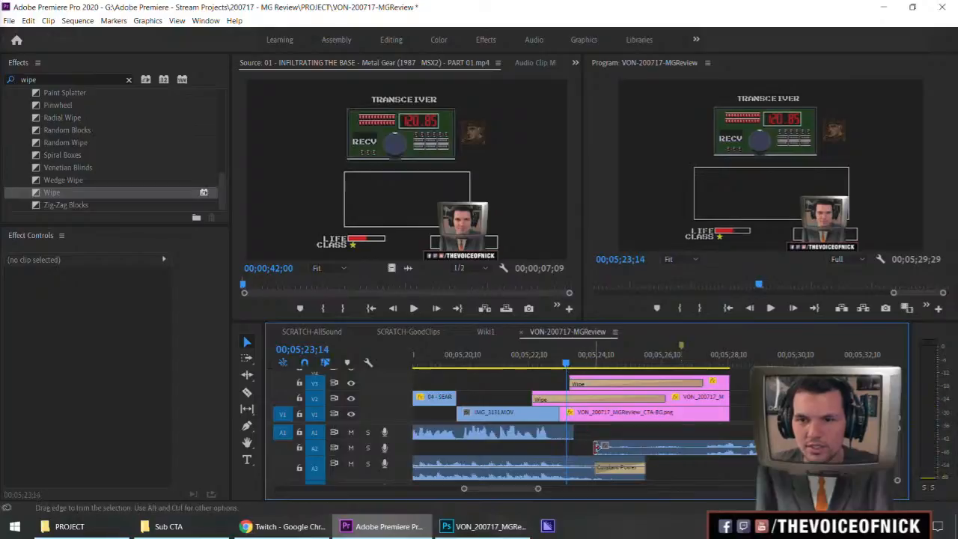
left_click(565, 362)
key("space")
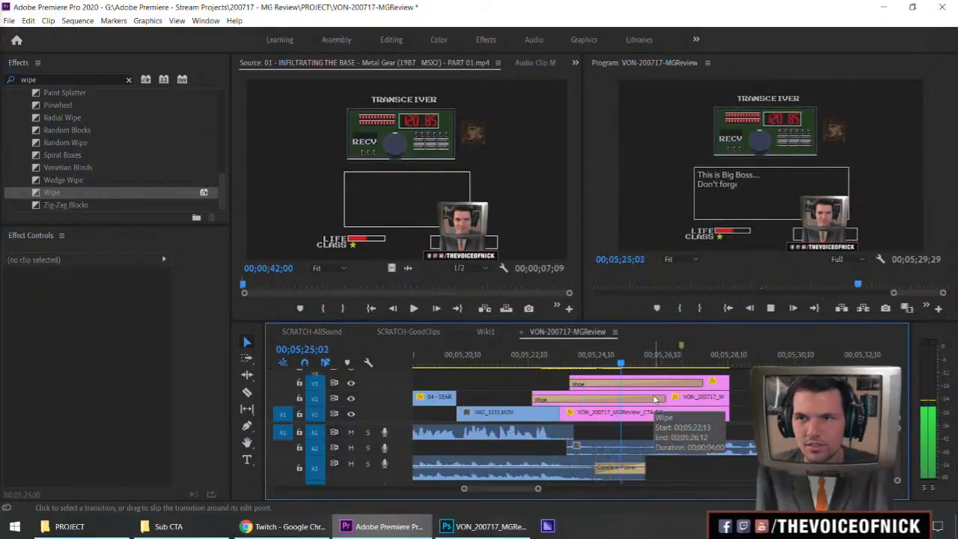
key("space")
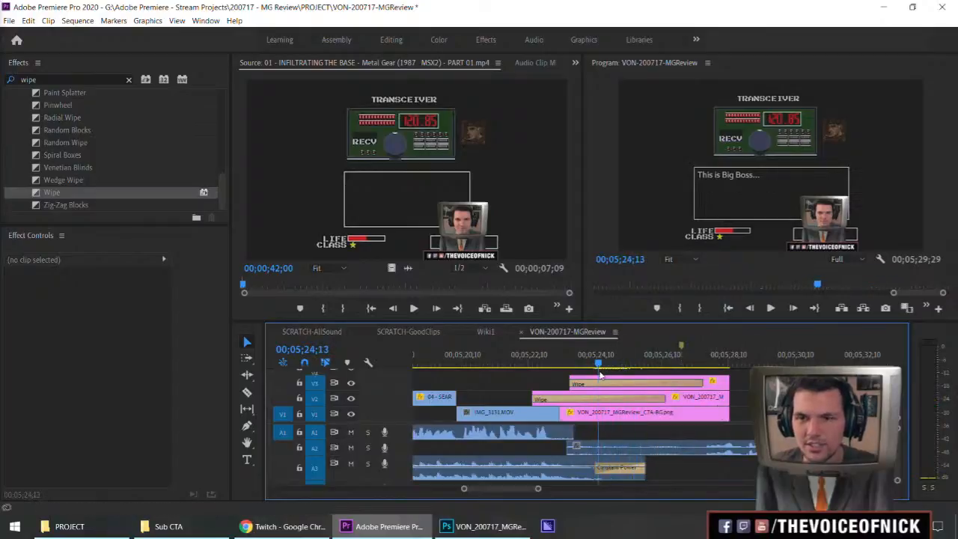
Cut the A2 audio at 00;05;24;08 and about 9 frames later, delete the section between, and play the result.
key("equal")
key("equal")
left_click_drag(653, 366, 628, 370)
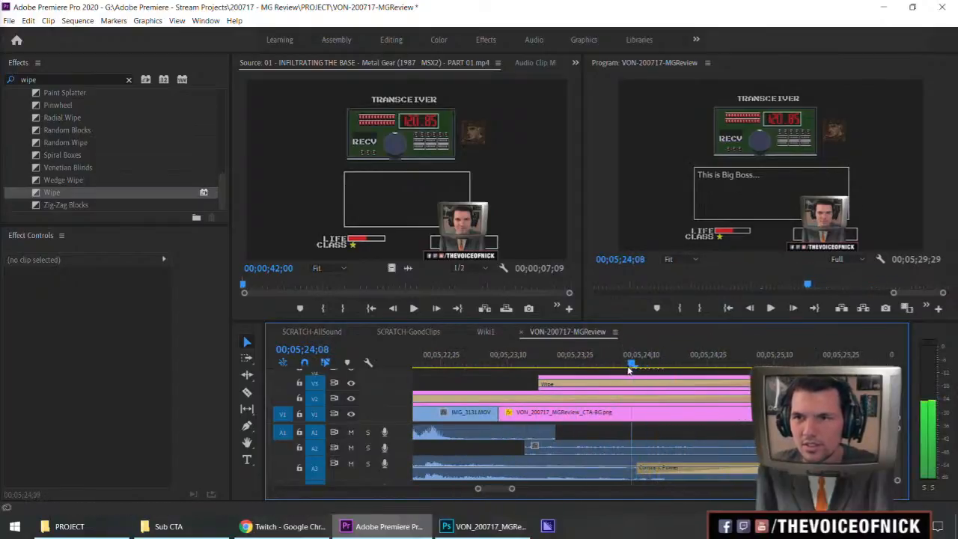
key("c")
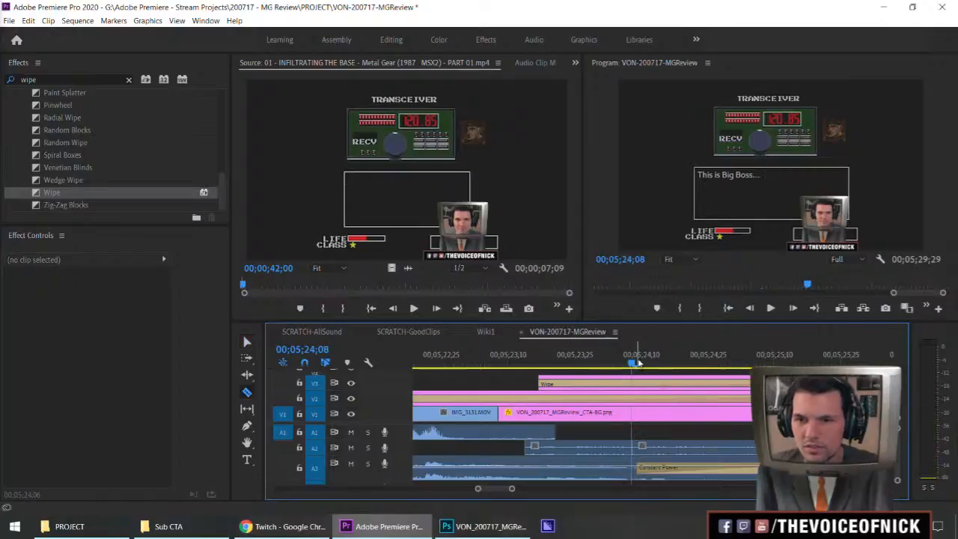
key("v")
left_click(661, 449)
key("Delete")
left_click_drag(660, 361, 459, 361)
key("space")
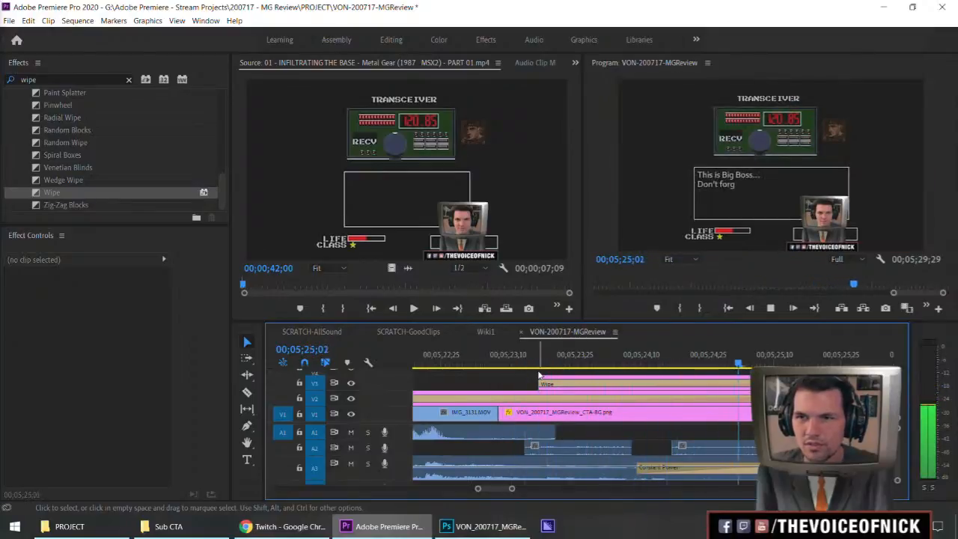
key("space")
Apply a Constant Power fade to the start of the second A2 audio piece, shorten it to 1 frame, and play it.
left_click(670, 447)
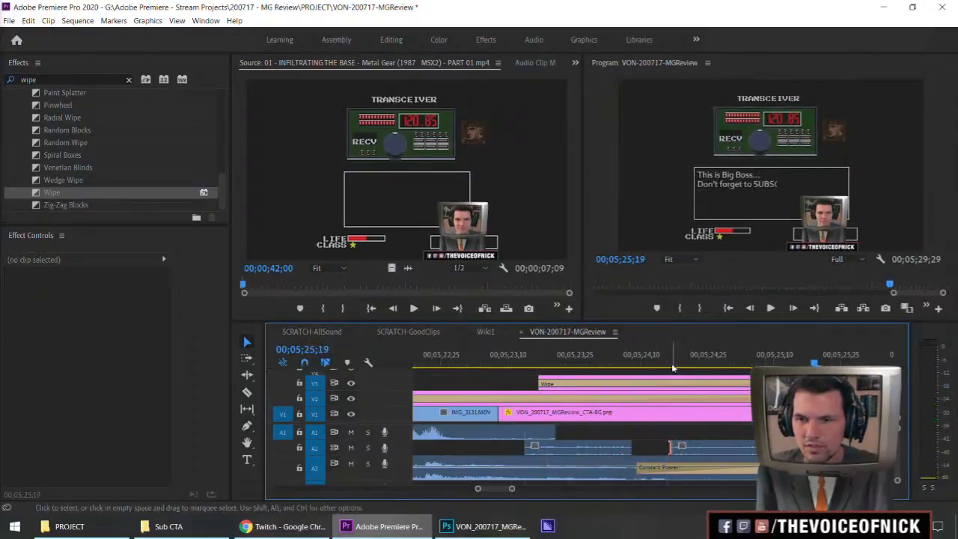
right_click(672, 447)
left_click(718, 425)
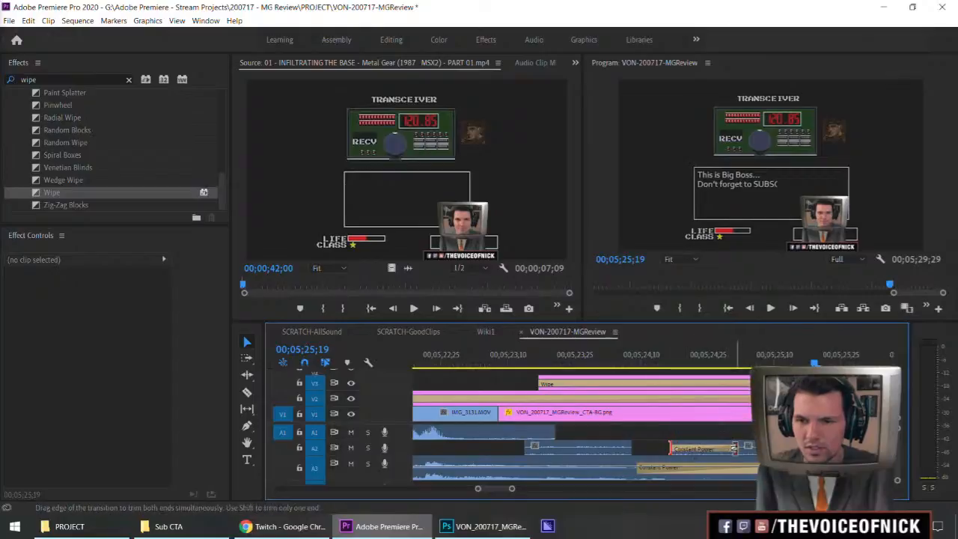
left_click_drag(670, 448, 674, 450)
left_click(651, 362)
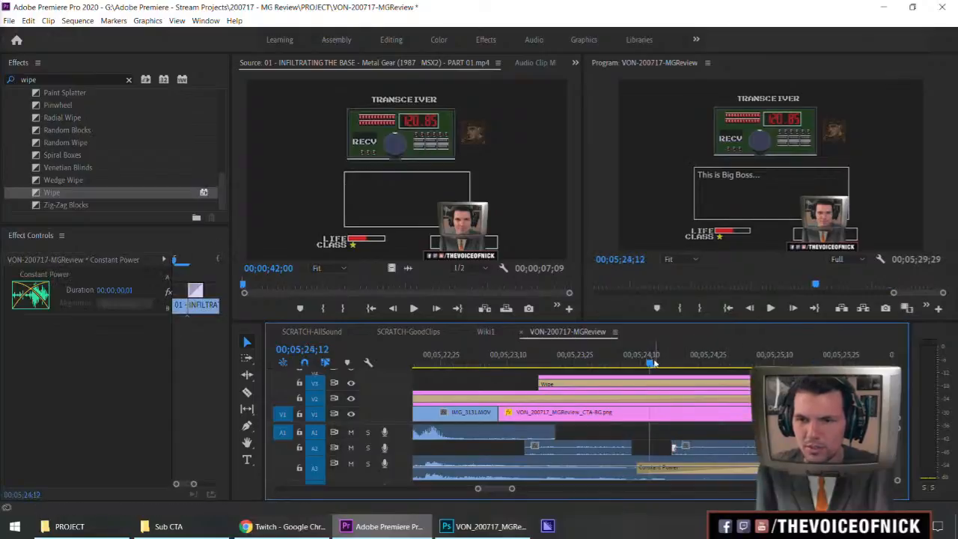
key("space")
key("space")
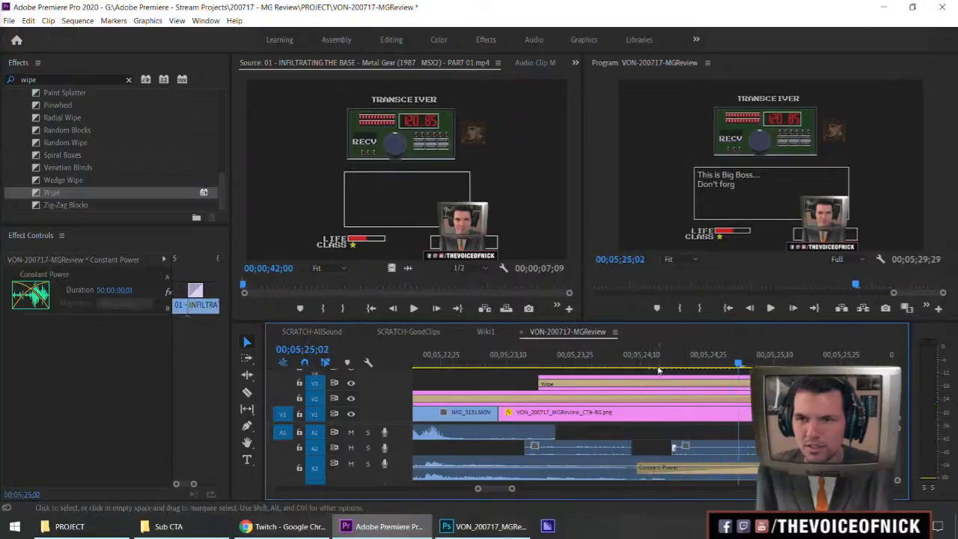
double_click(675, 466)
key("Escape")
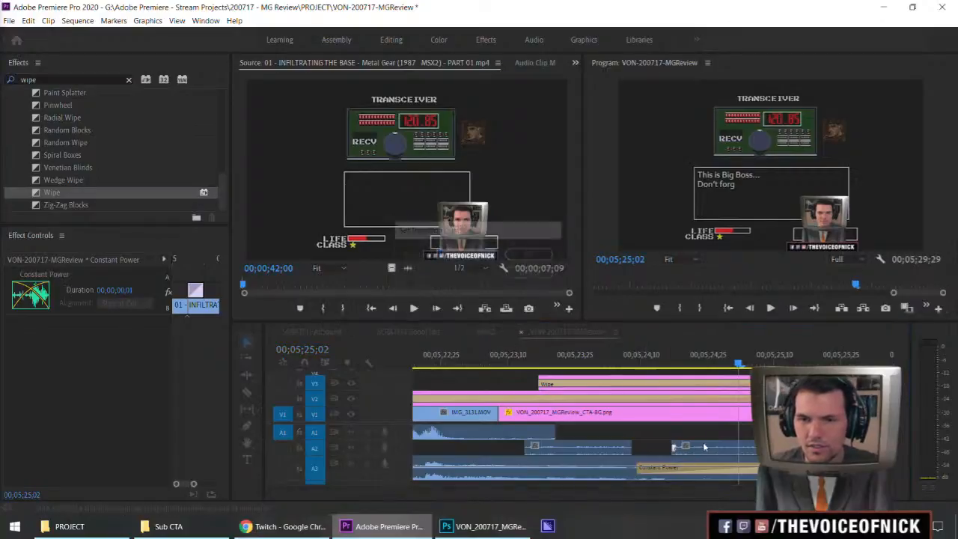
Play the rest of the message, cut the A2 audio at 00;05;26;02, and delete the part after the cut.
left_click_drag(621, 356, 566, 361)
key("space")
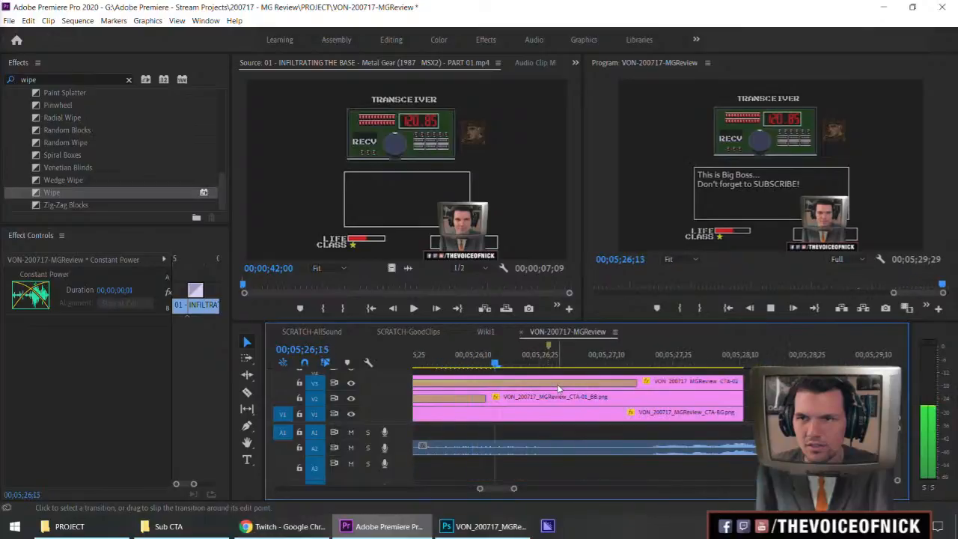
key("space")
key("minus")
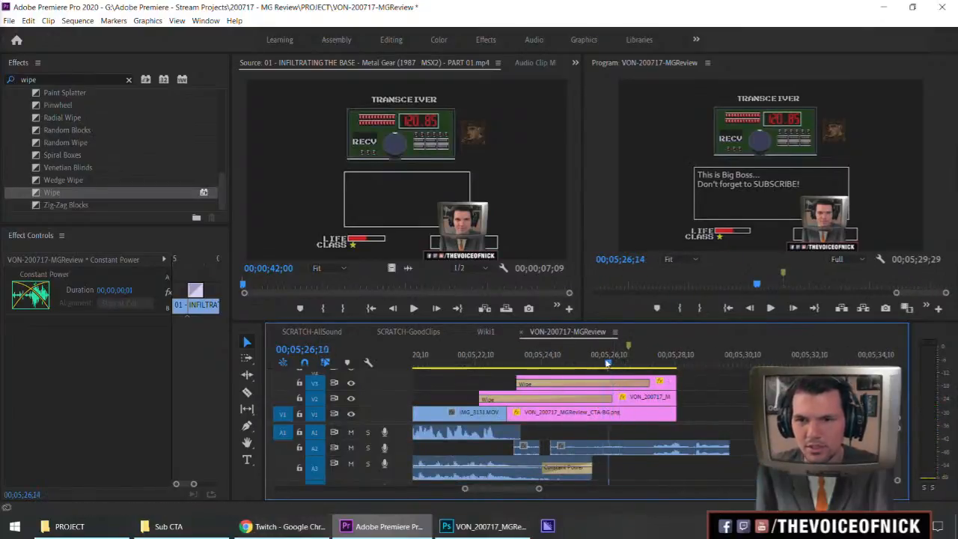
left_click_drag(578, 364, 598, 373)
key("c")
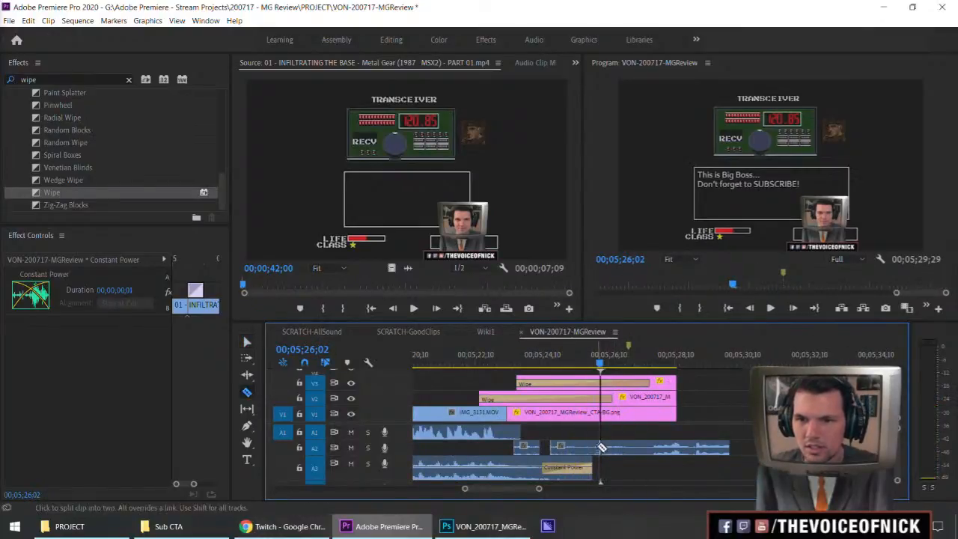
left_click(601, 447)
key("v")
left_click(707, 446)
key("Delete")
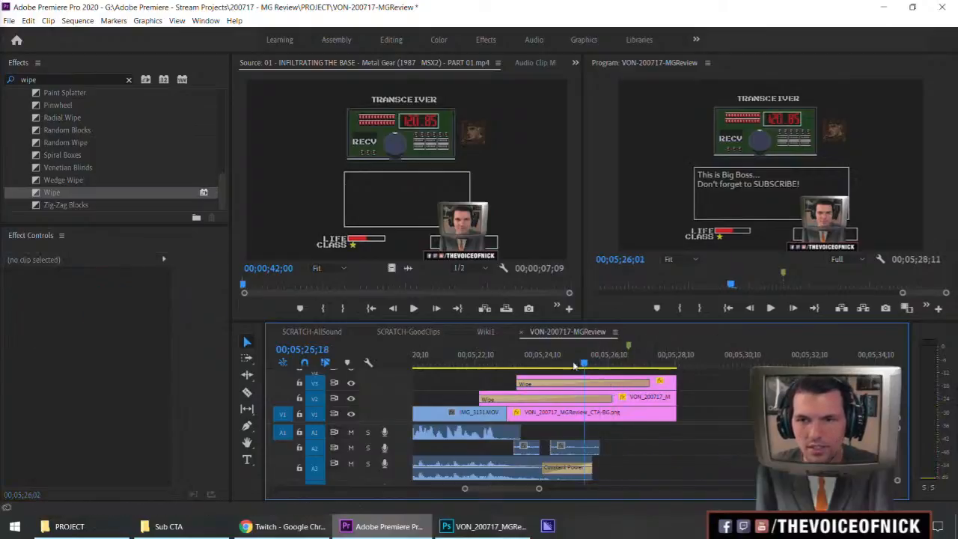
key("space")
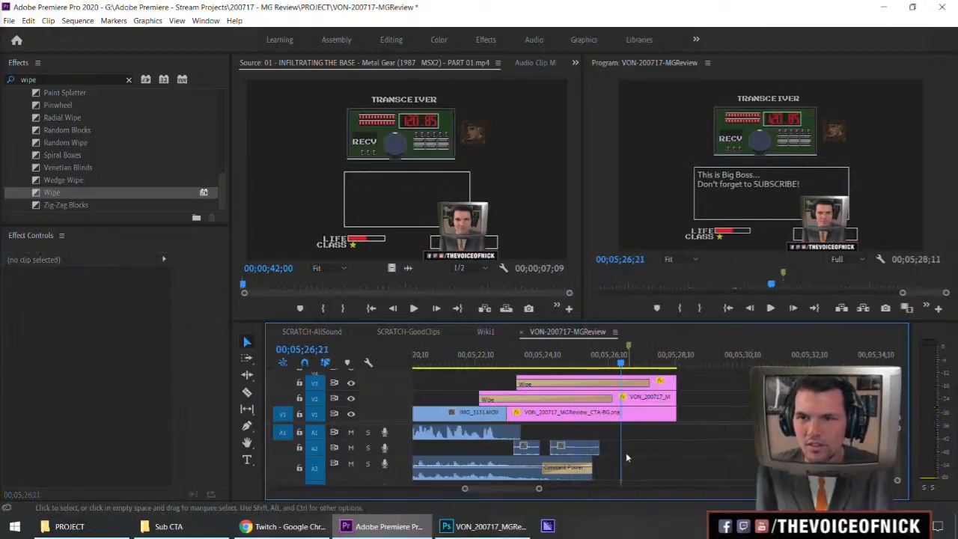
Apply a Constant Power fade to the end of the A2 audio, shorten it to 3 frames, and play the ending.
right_click(602, 448)
left_click(643, 434)
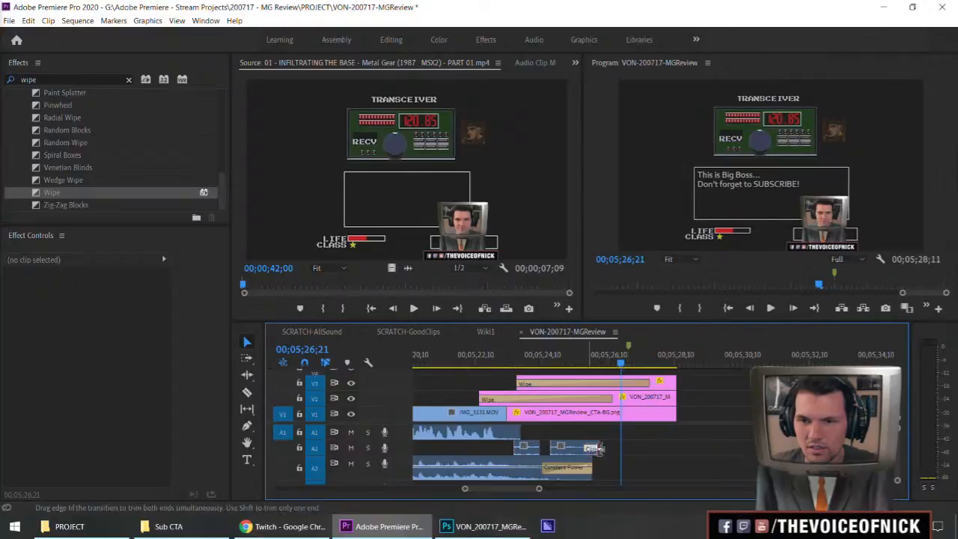
left_click_drag(598, 447, 599, 449)
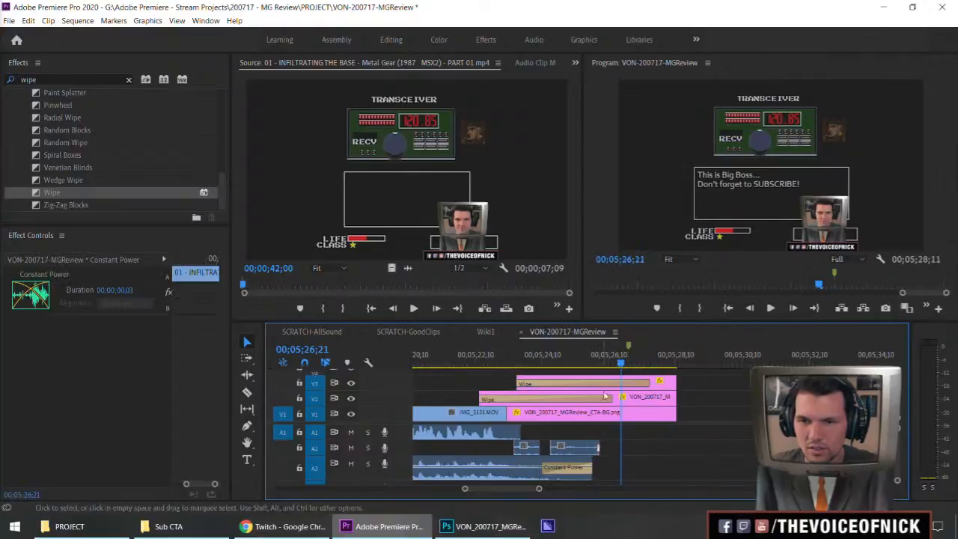
left_click(591, 359)
left_click_drag(591, 358, 580, 357)
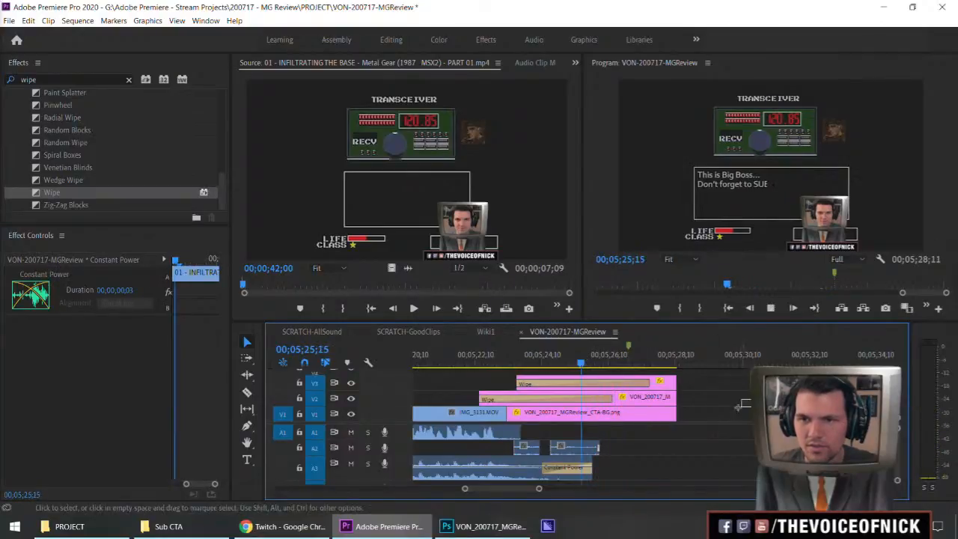
left_click(743, 404)
key("space")
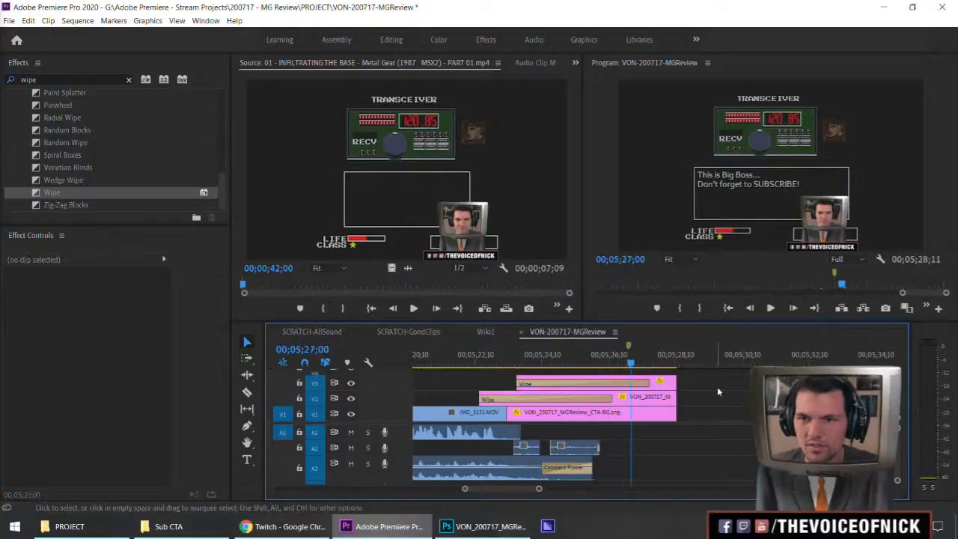
key("space")
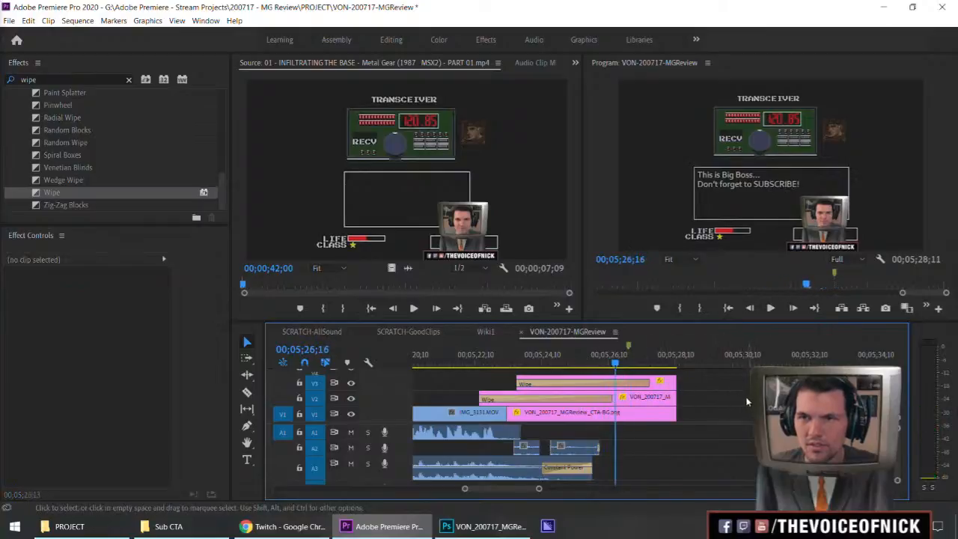
Save the project and look over the full VON-200717-MGReview sequence.
key("ctrl+s")
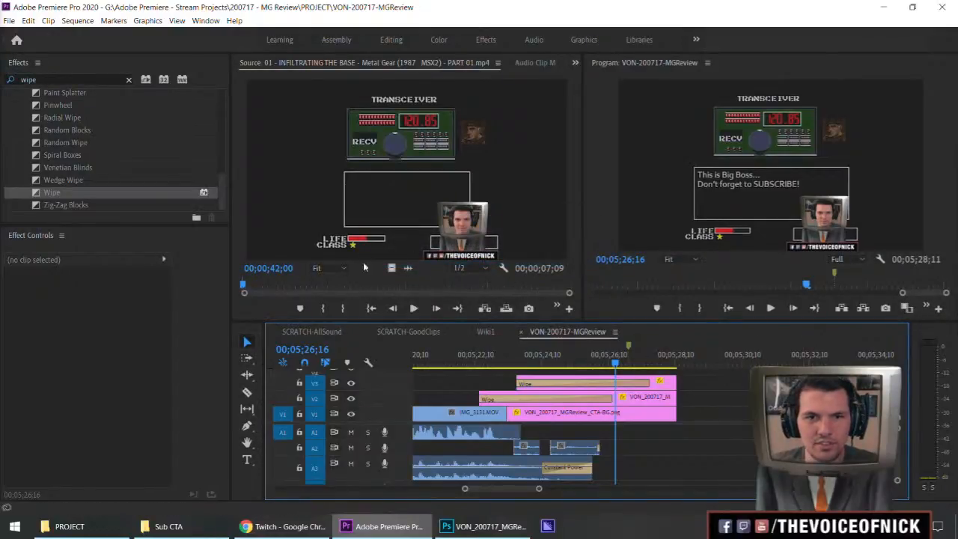
key("minus")
key("minus")
key("minus")
key("minus")
left_click_drag(476, 367, 428, 369)
key("minus")
key("minus")
key("equal")
key("equal")
key("minus")
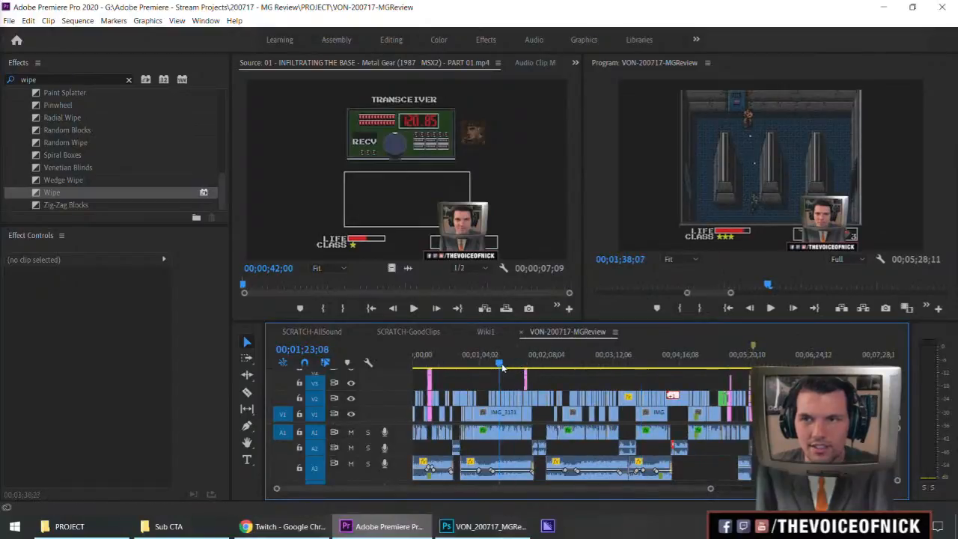
Locate the 05 - WALKING BATTLE TANK clip around 00;03;23;22 in the sequence and open it in the source monitor.
left_click_drag(502, 367, 628, 404)
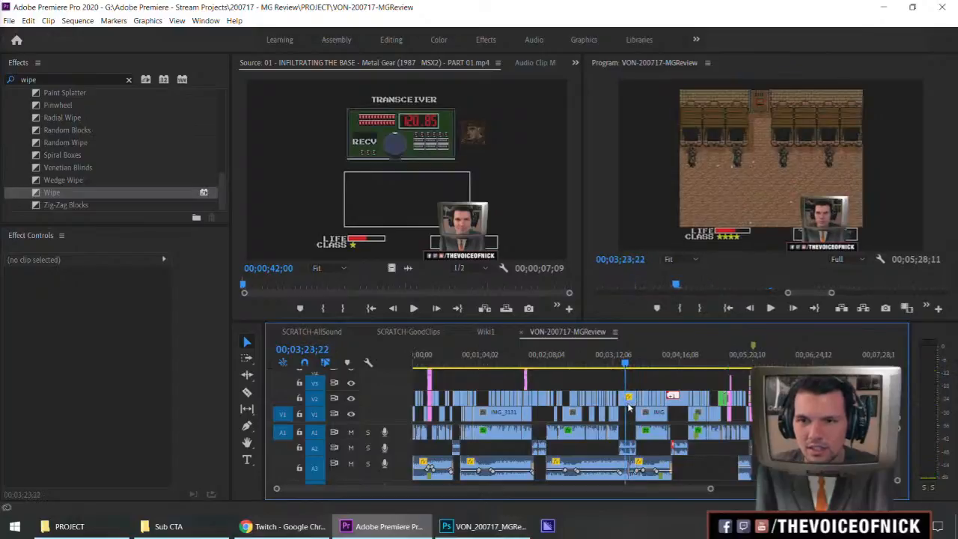
key("equal")
key("equal")
key("equal")
double_click(676, 396)
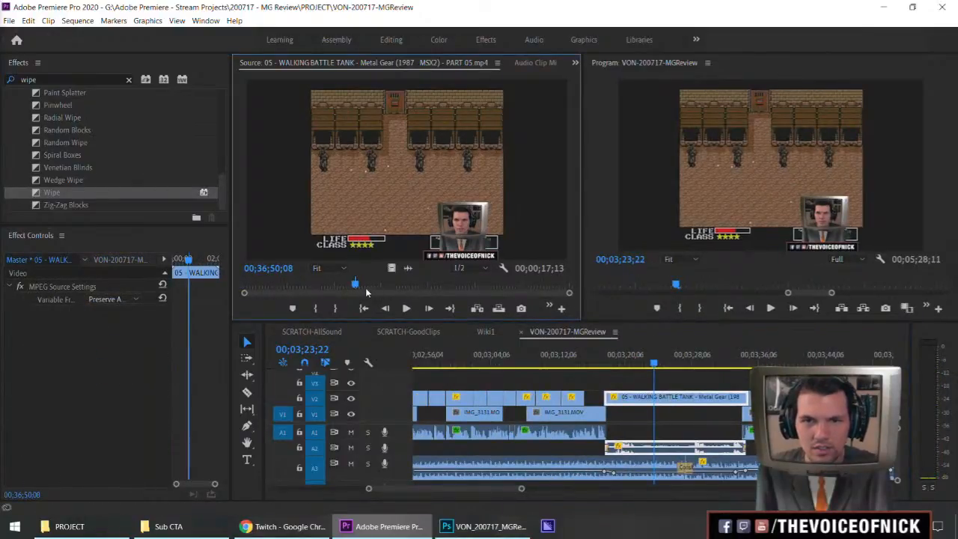
Find the incoming CALL alert in the source clip and mark it from 00;36;39;29 to 00;36;40;21.
key("j")
key("j")
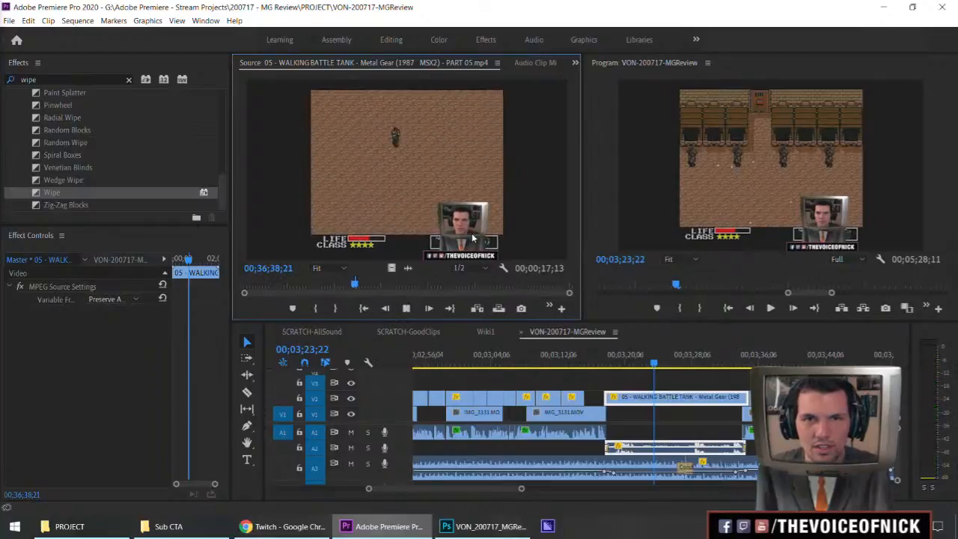
key("l")
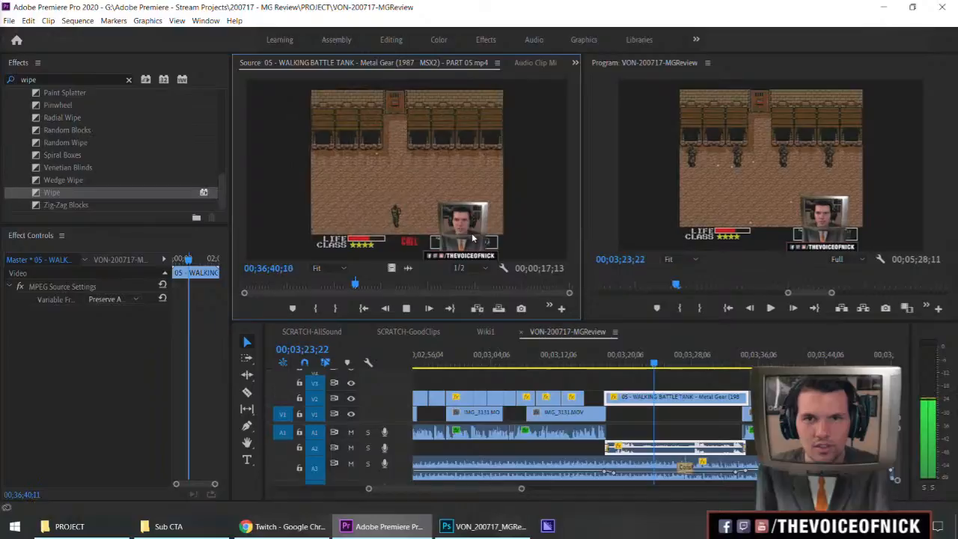
key("k")
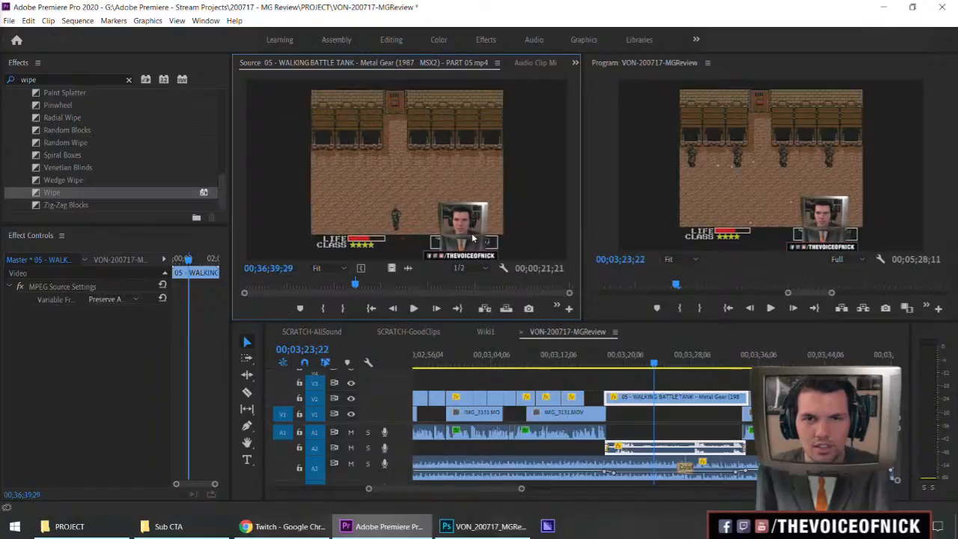
key("Right")
key("Right")
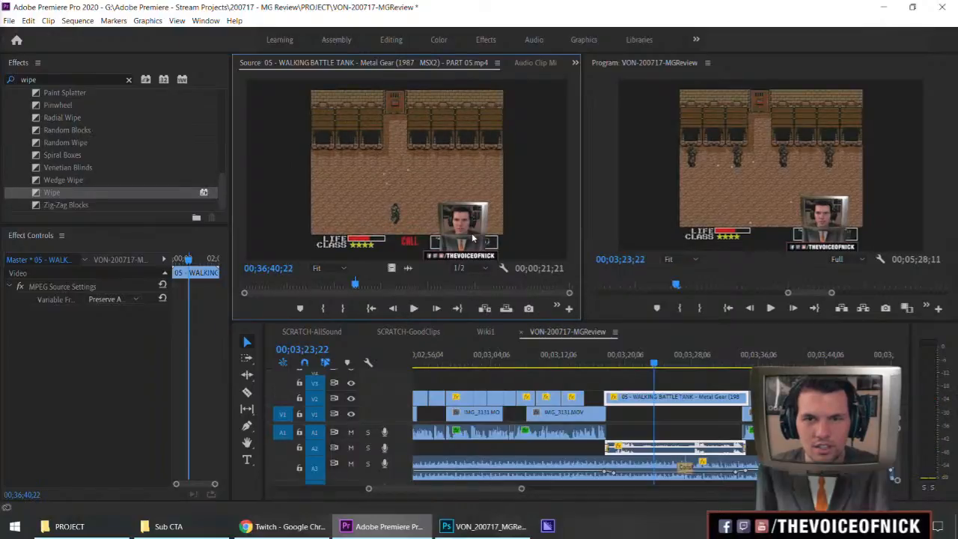
Place the marked CALL audio on track A1 near the end of the SUBSCRIBE message.
left_click(723, 421)
key("backslash")
left_click(756, 360)
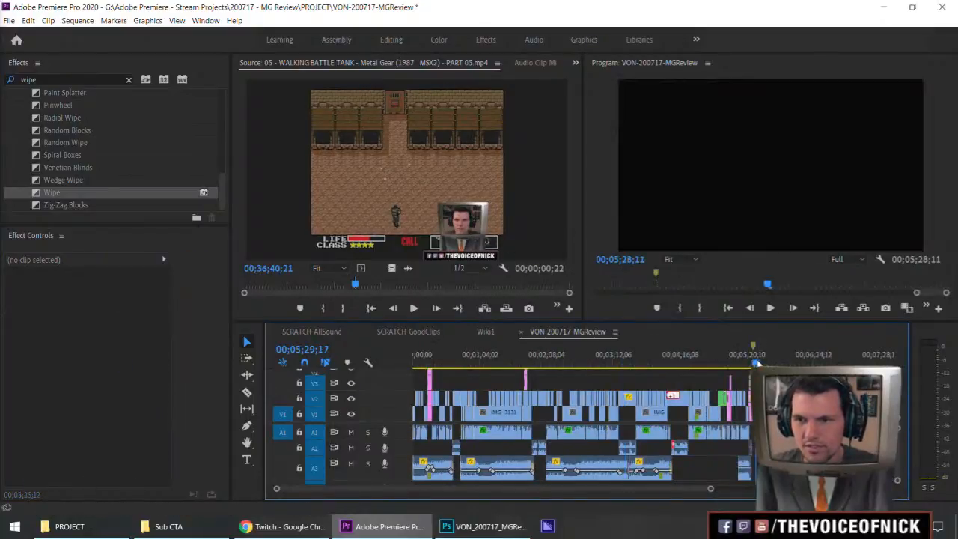
key("equal")
key("equal")
key("equal")
key("equal")
key("equal")
key("equal")
left_click_drag(407, 268, 421, 437)
key("minus")
key("minus")
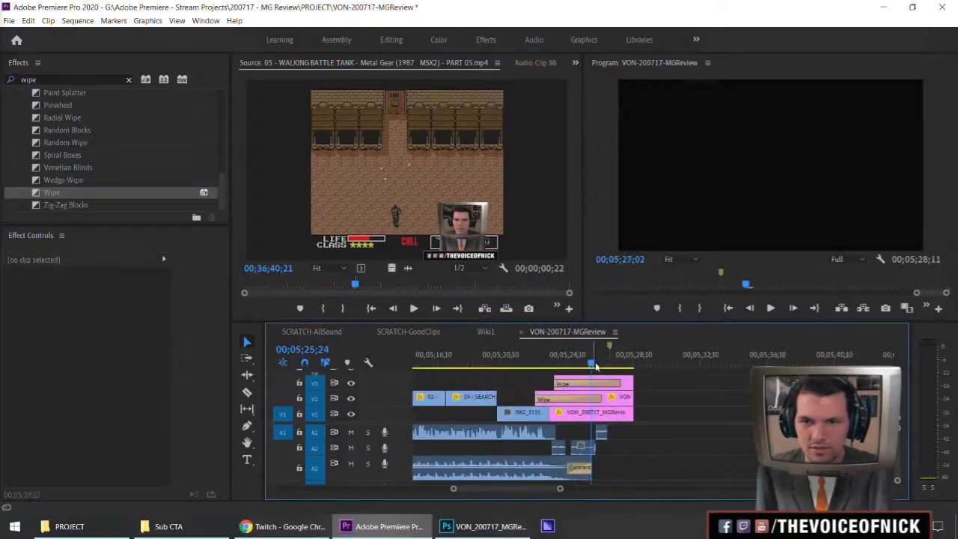
Delete the CALL audio clip from track A1 beneath the transceiver message.
left_click(594, 365)
key("equal")
key("equal")
left_click_drag(696, 438, 696, 441)
key("Delete")
Play the end of the SUBSCRIBE message from 00;05;25;17.
left_click(638, 364)
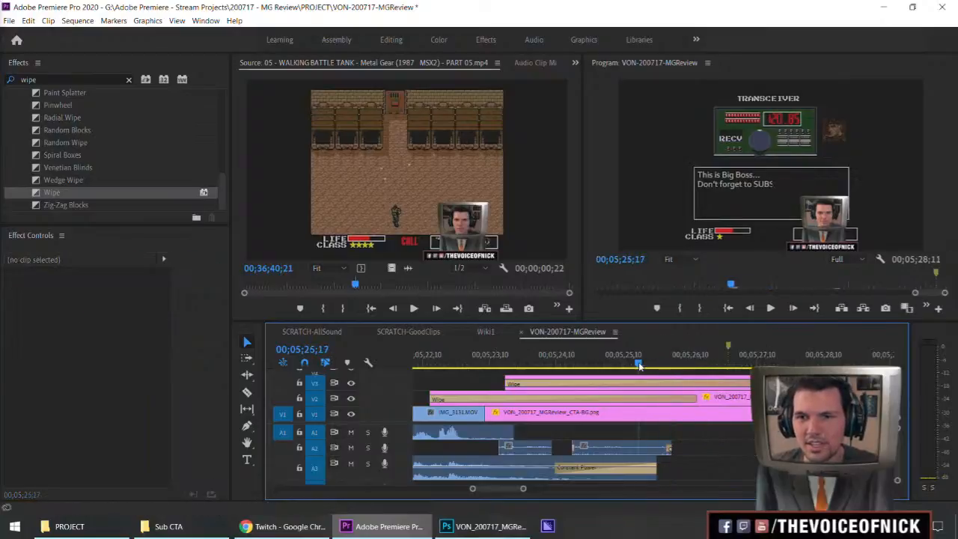
key("minus")
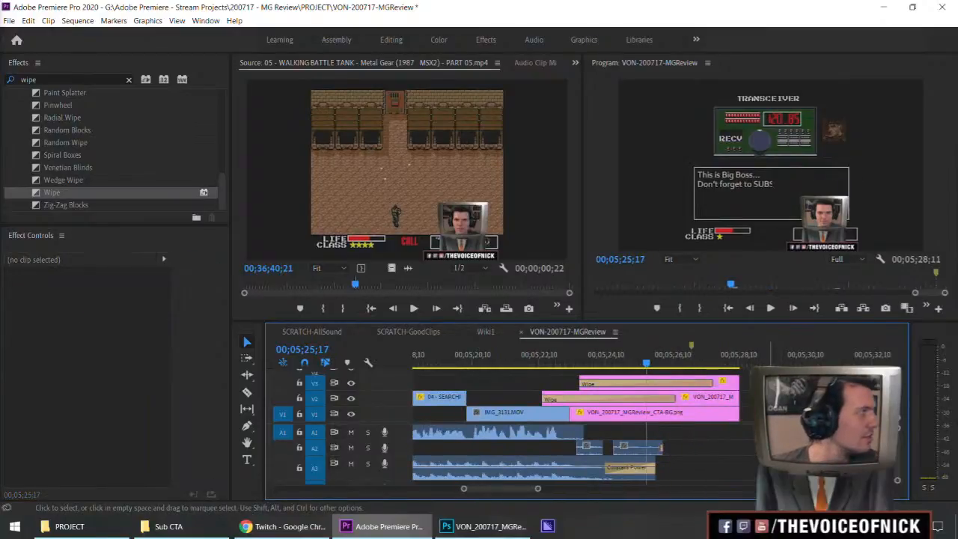
key("space")
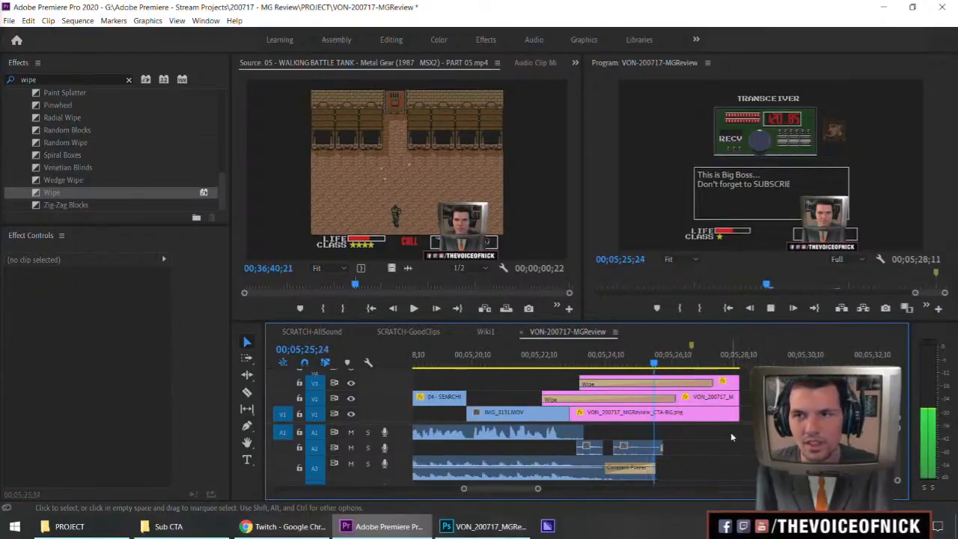
key("space")
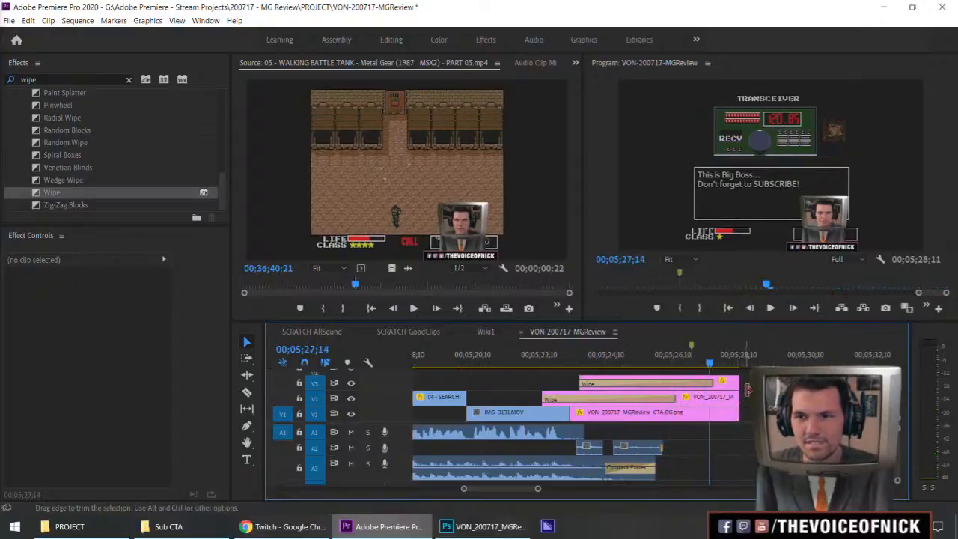
Select the three transceiver message clips on V1 to V3 and mark the background clip's start at 00;05;23;08.
left_click_drag(745, 415, 743, 381)
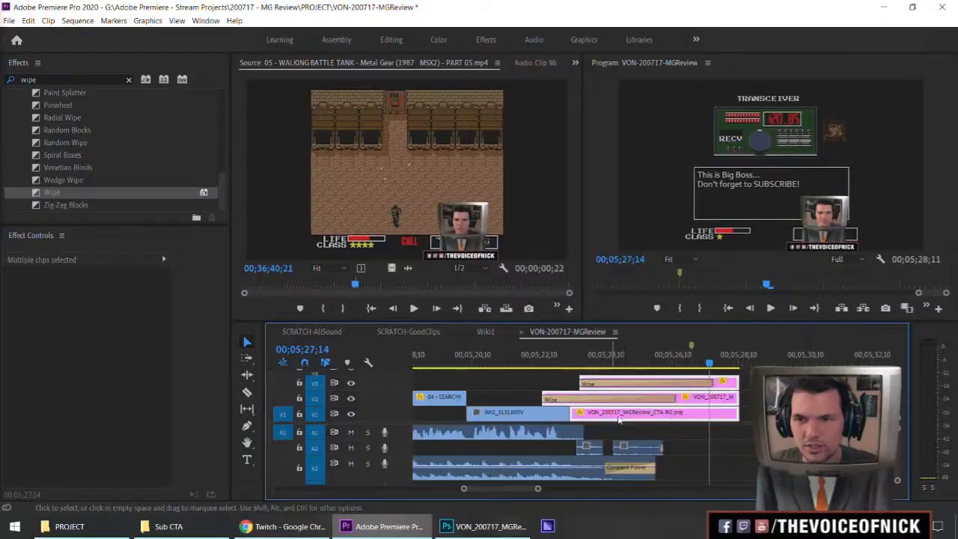
left_click_drag(751, 387, 708, 413)
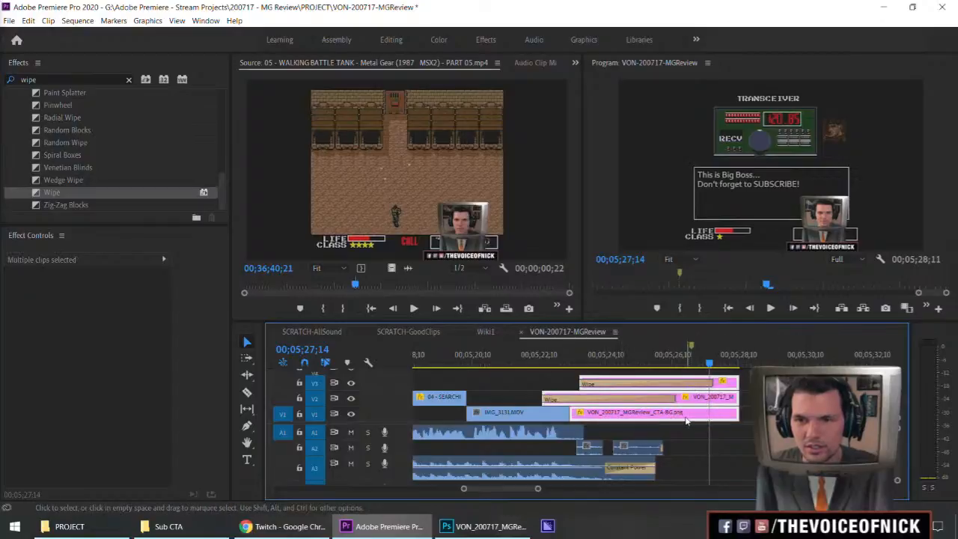
left_click(571, 362)
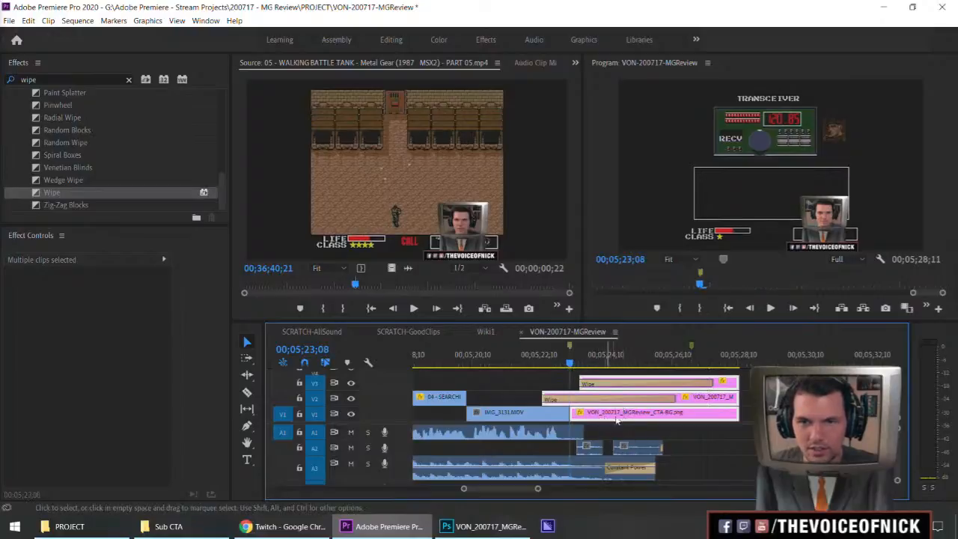
left_click_drag(763, 426, 694, 383)
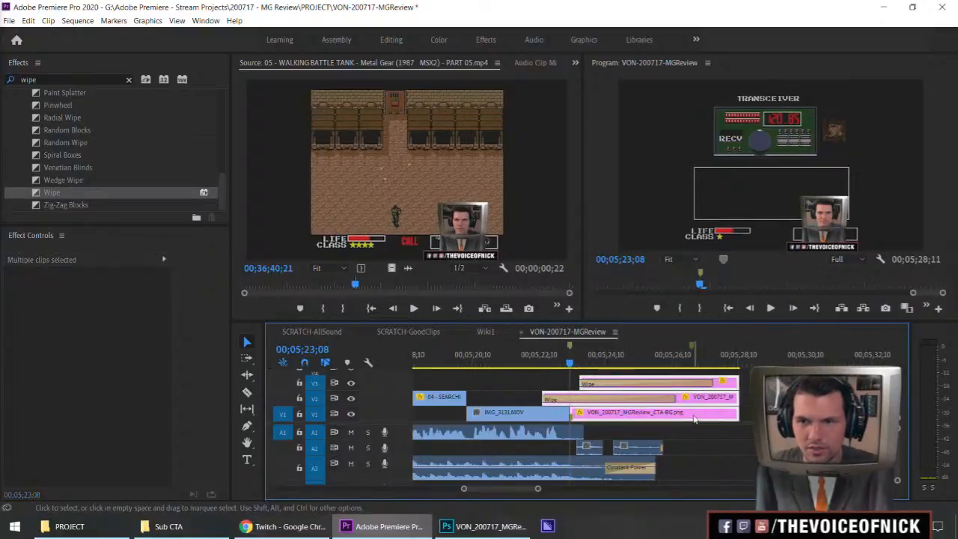
Shift the three message clips 1 second 25 frames later and extend the background's start to match the V2 text clip.
left_click_drag(693, 419, 746, 420)
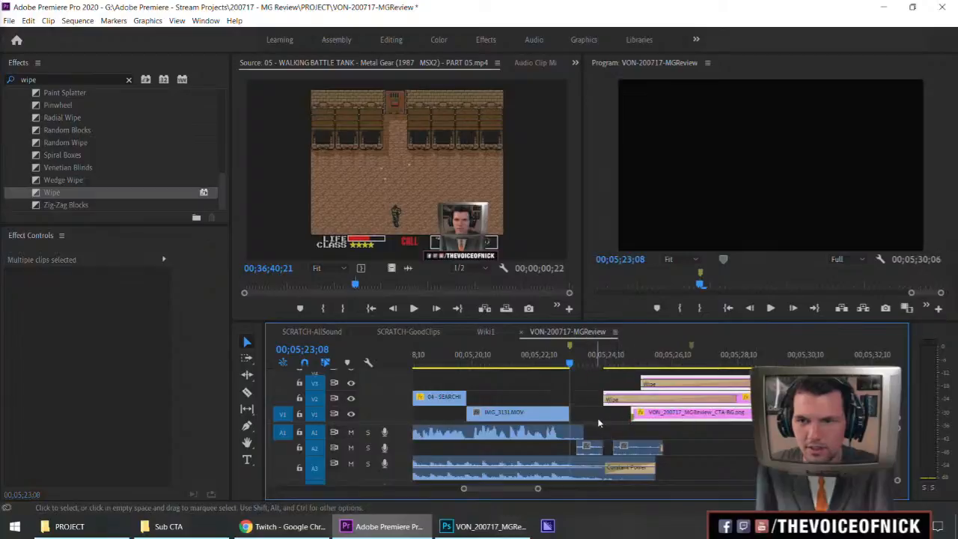
left_click(601, 417)
left_click_drag(631, 414, 596, 417)
Nest the three transceiver message clips into a sequence named SUB.
left_click(711, 354)
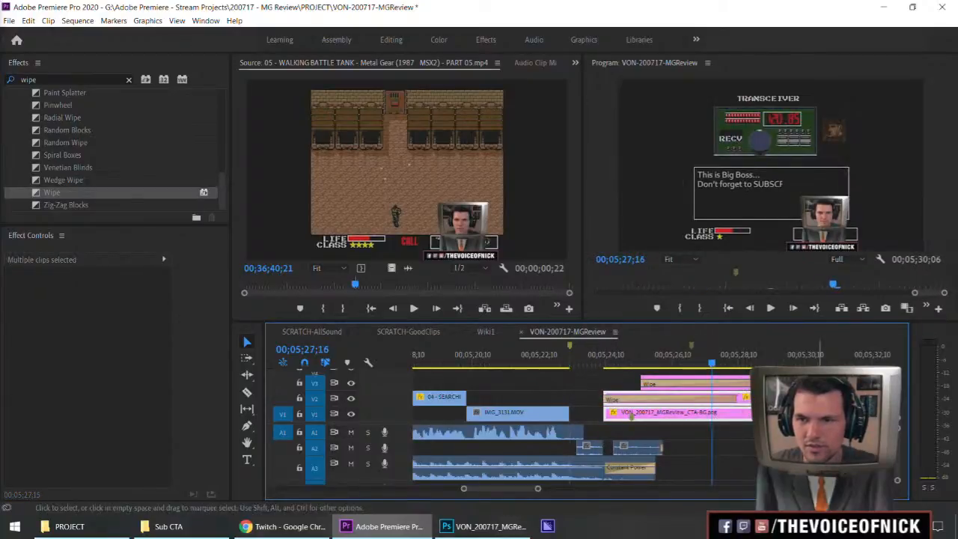
right_click(761, 408)
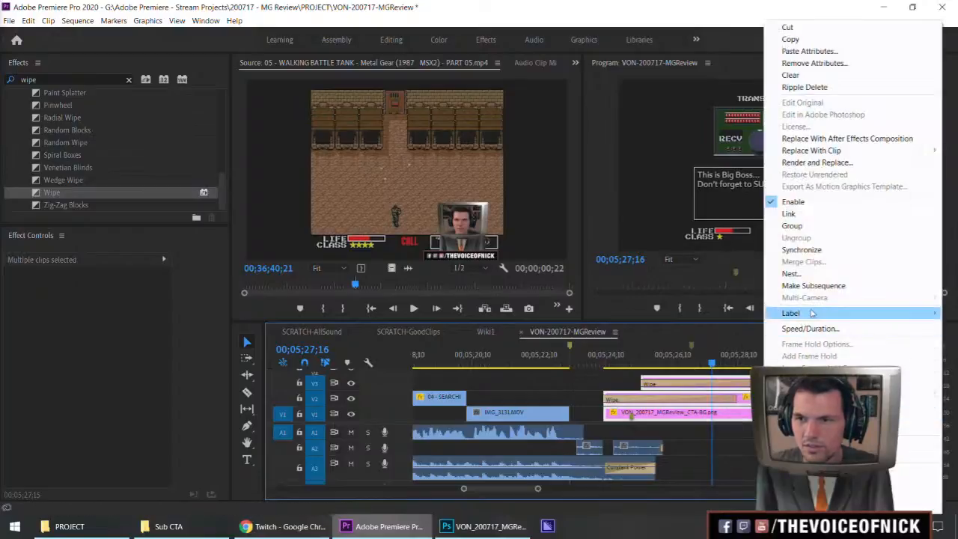
left_click(816, 273)
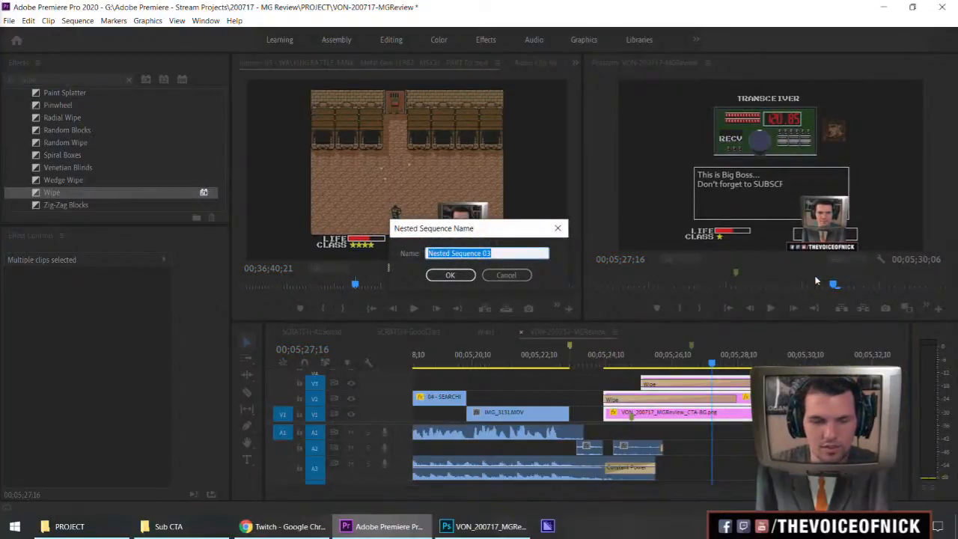
type("SUB")
key("Return")
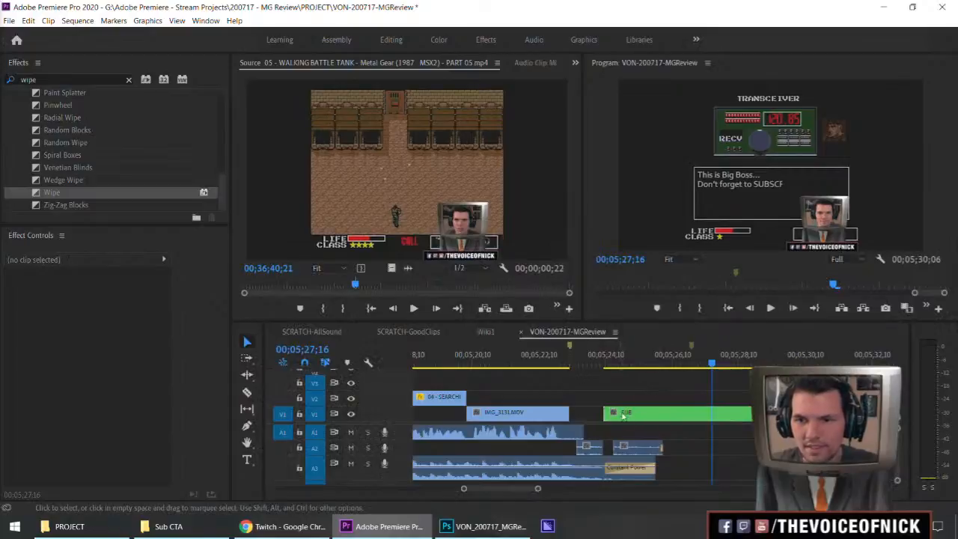
Open the nested SUB sequence and add a marker at 00;00;00;25, matching the background clip's marker.
left_click(647, 393)
left_click(627, 361)
left_click(662, 410)
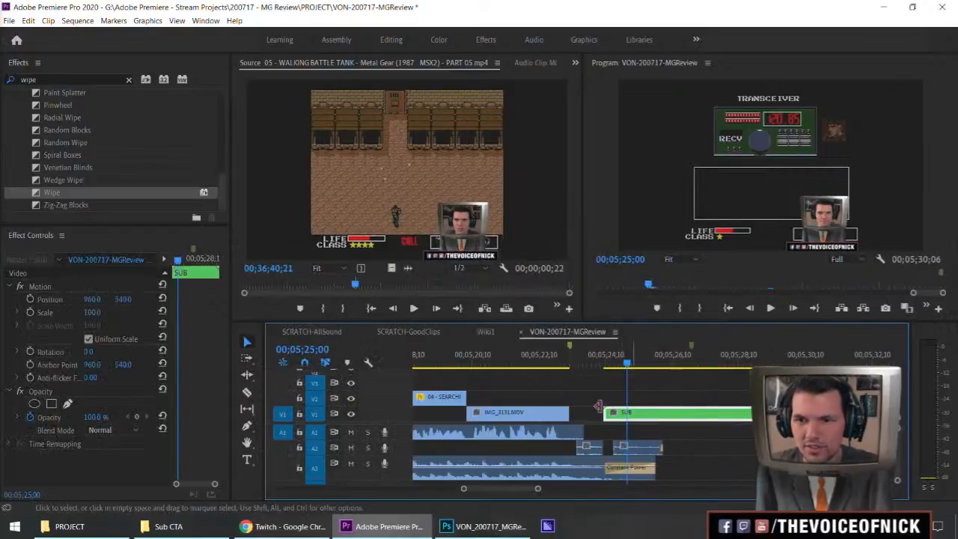
double_click(692, 418)
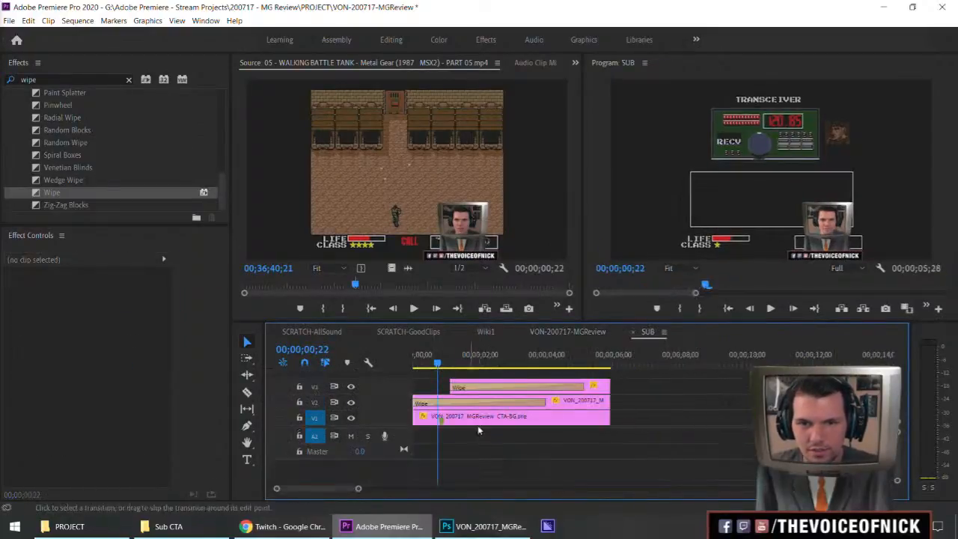
key("Right")
key("Right")
key("Right")
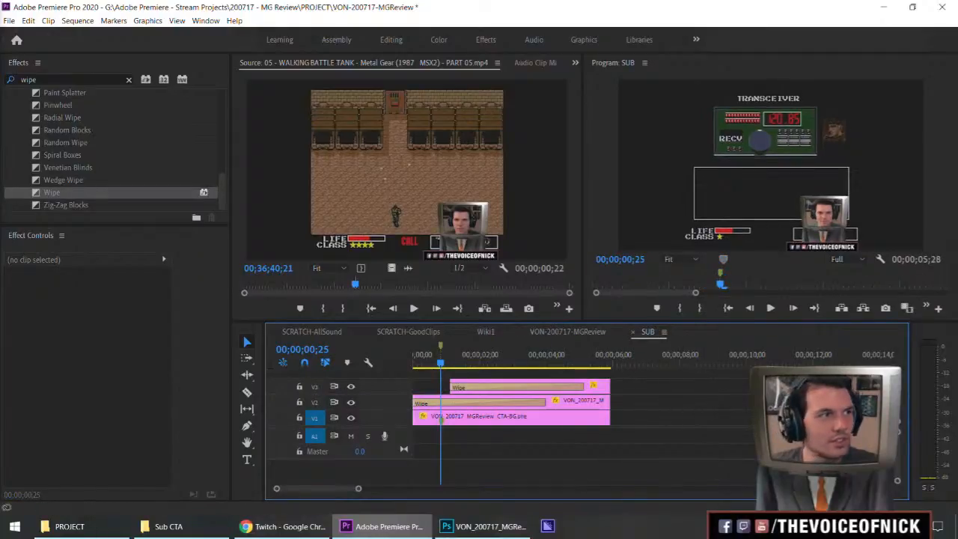
key("ctrl+s")
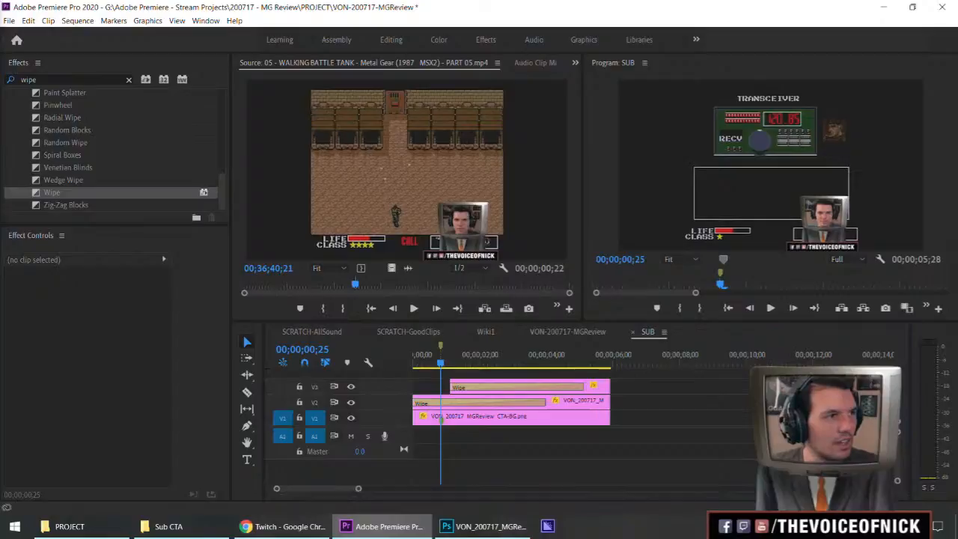
In VON-200717-MGReview, trim the SUB clip's start to its marker and butt it against the preceding clip at 00;05;23;08.
left_click(567, 331)
left_click(648, 391)
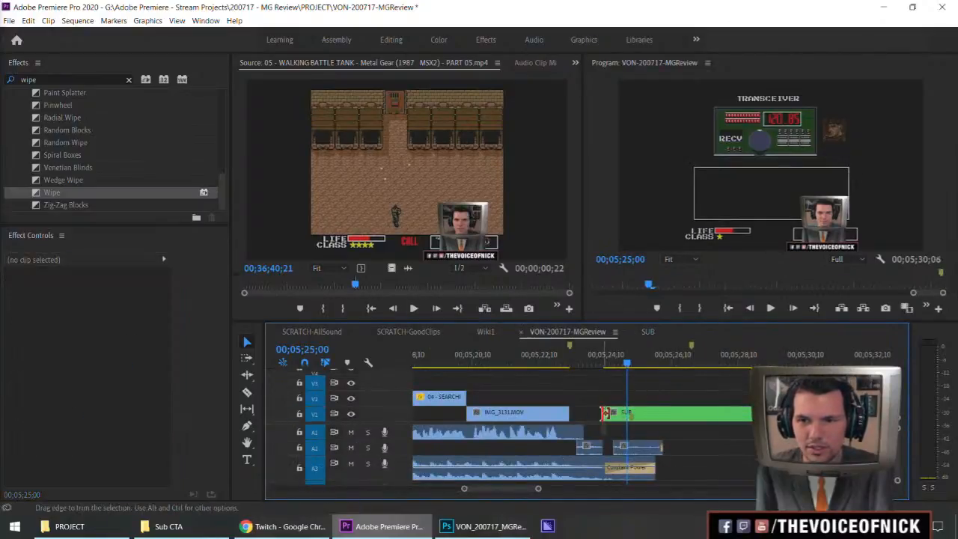
mouse_move(603, 413)
left_mouse_down()
mouse_move(631, 413)
mouse_move(600, 421)
left_mouse_up()
Play the transition into the nested SUB clip and its message with the transceiver audio.
left_click(555, 360)
left_click(605, 393)
key("space")
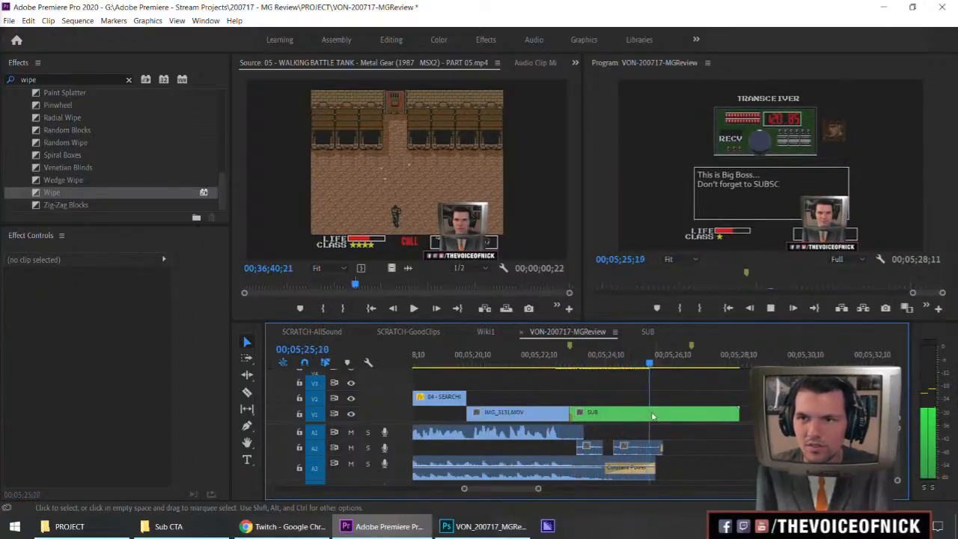
key("space")
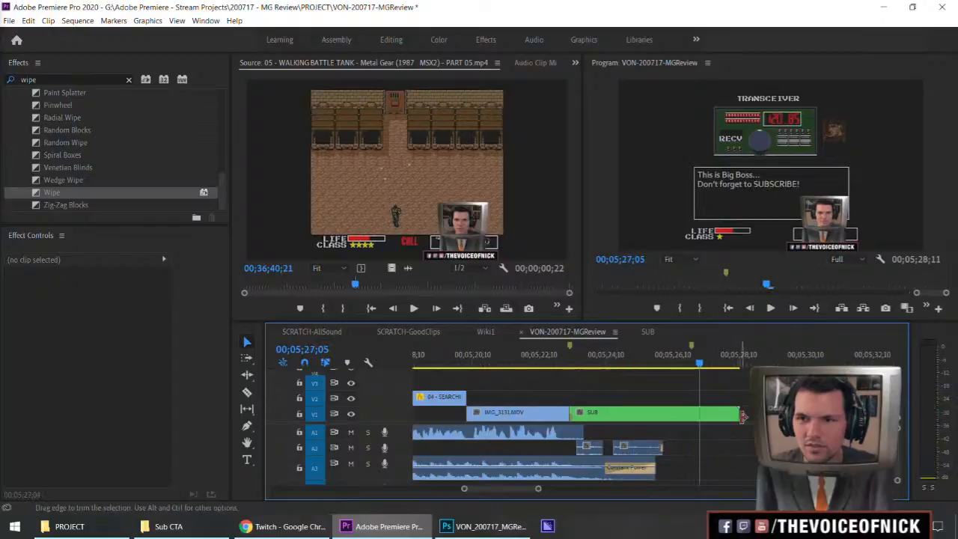
Trim the SUB clip's end to 00;05;27;05 and play the ending.
left_click_drag(737, 415, 699, 414)
left_click_drag(686, 362, 673, 364)
left_click_drag(738, 396, 707, 394)
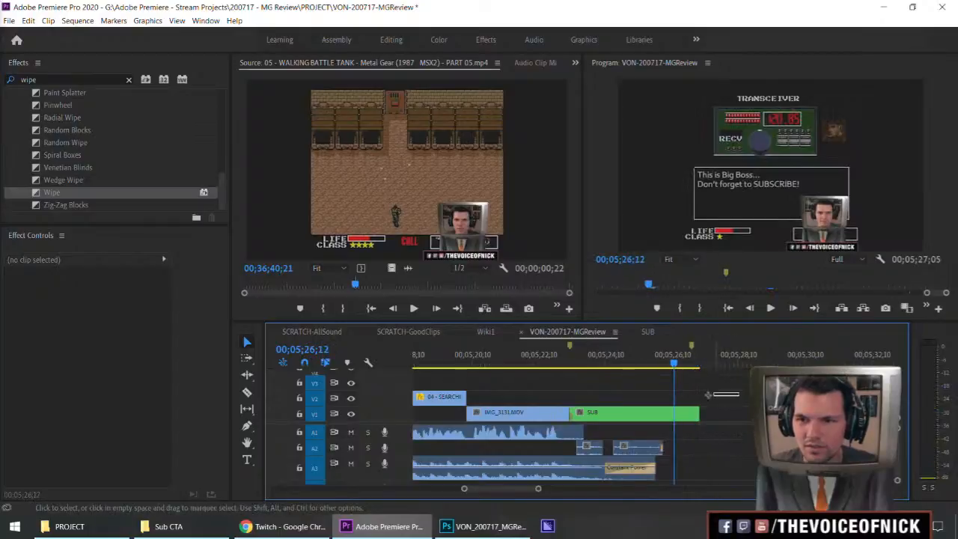
key("space")
key("space")
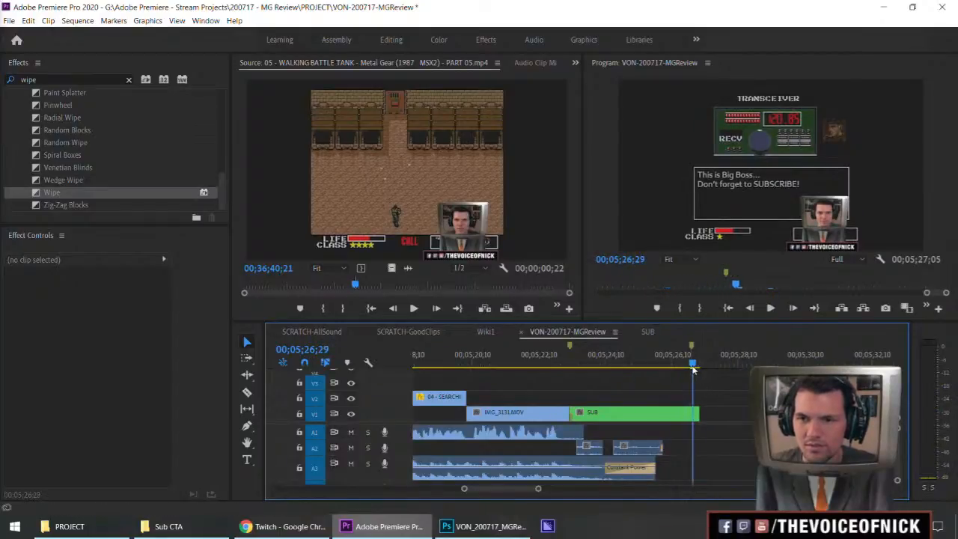
Shorten the SUB clip to end at 00;05;26;29 and play the ending in an enlarged program monitor.
left_click_drag(702, 412, 693, 410)
left_click(646, 354)
key("space")
key("grave")
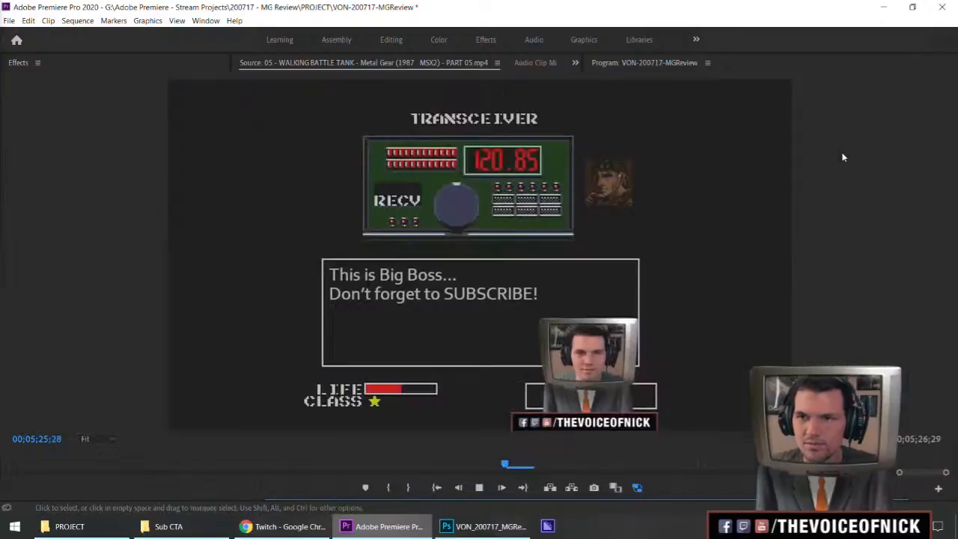
key("grave")
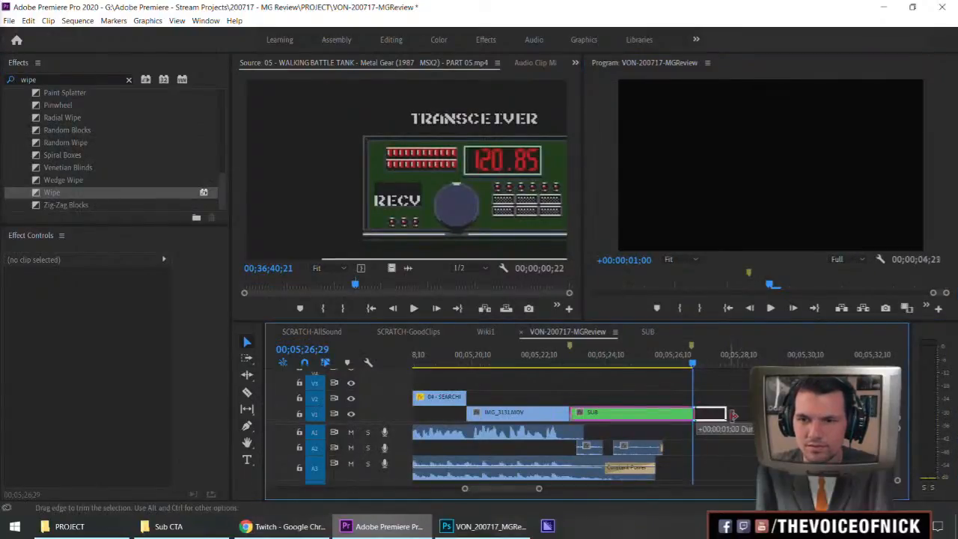
Lengthen the SUB clip, play its ending, and set its end at 00;05;27;22.
left_click_drag(677, 355, 626, 355)
key("space")
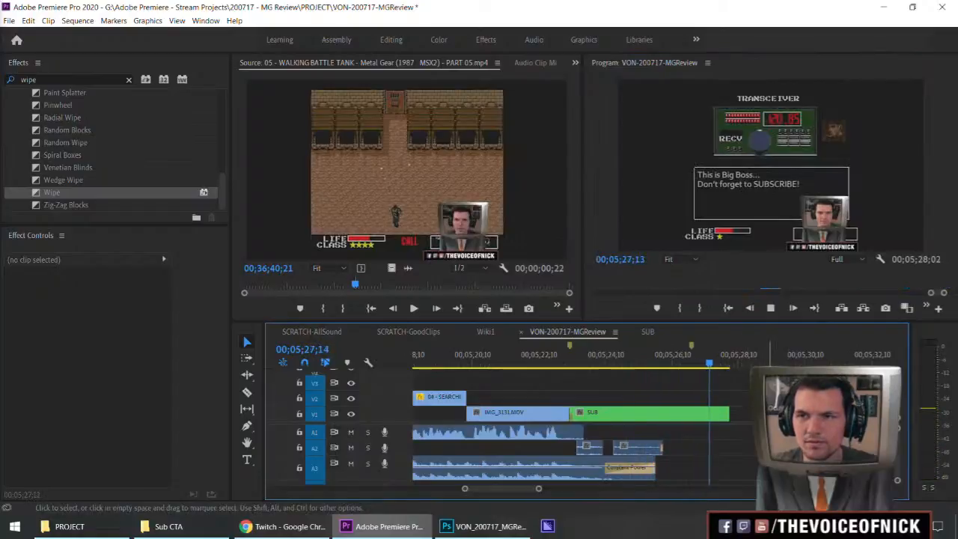
left_click_drag(727, 416, 720, 417)
key("minus")
key("minus")
key("minus")
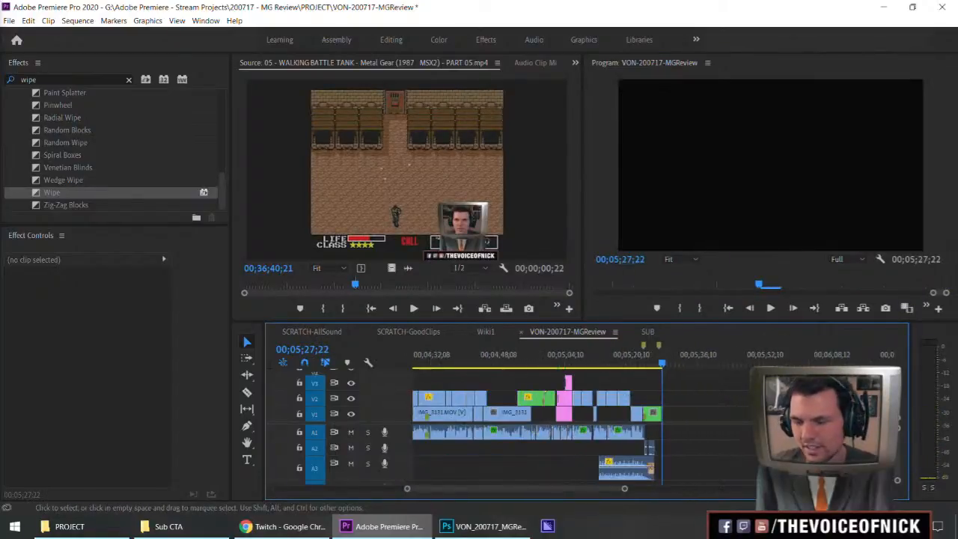
Adjust the audio gain of the two short transceiver sound clips on track A2 under the SUB clip.
key("equal")
key("equal")
key("equal")
left_click_drag(633, 453, 525, 449)
right_click(526, 449)
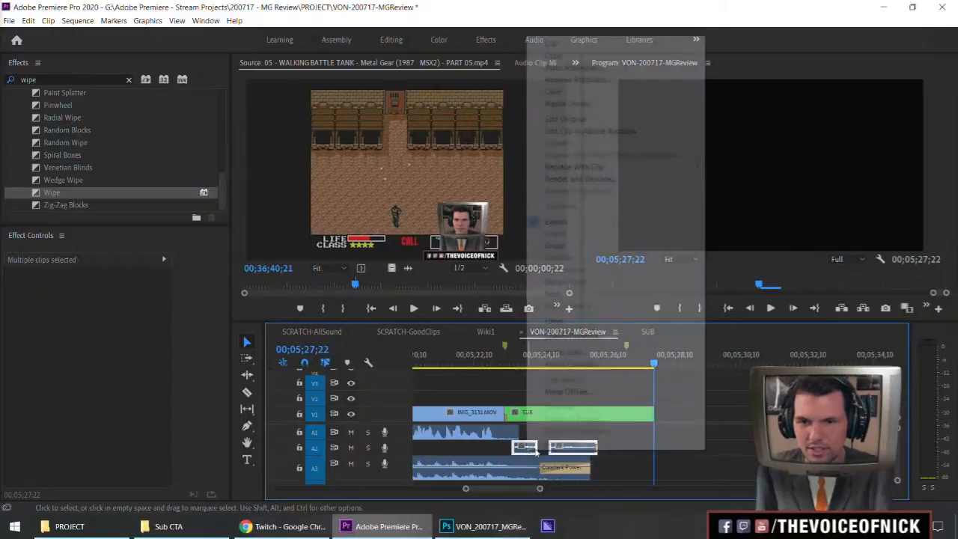
left_click(565, 352)
key("Return")
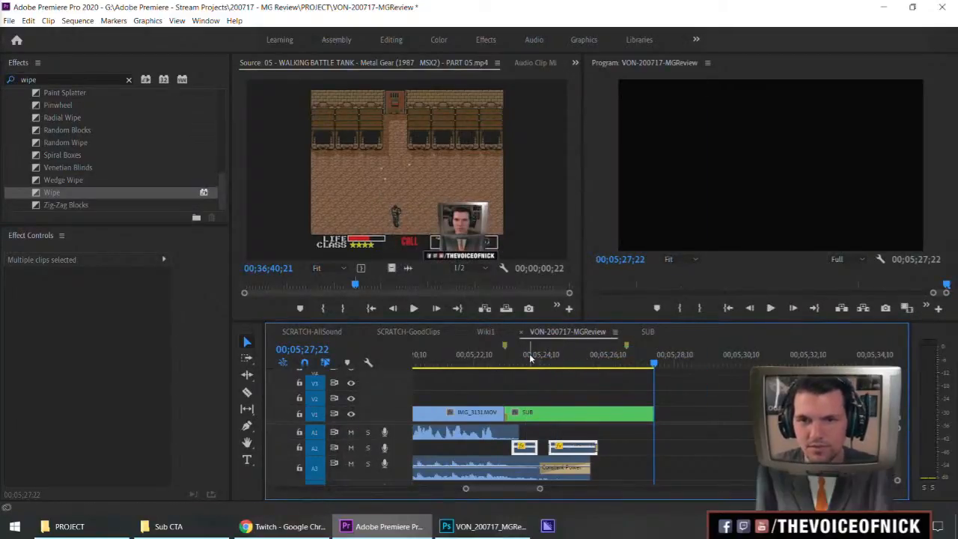
Play the transition into the SUB clip in an enlarged program monitor to check the transceiver audio level.
left_click(487, 358)
left_click(626, 389)
key("grave")
key("space")
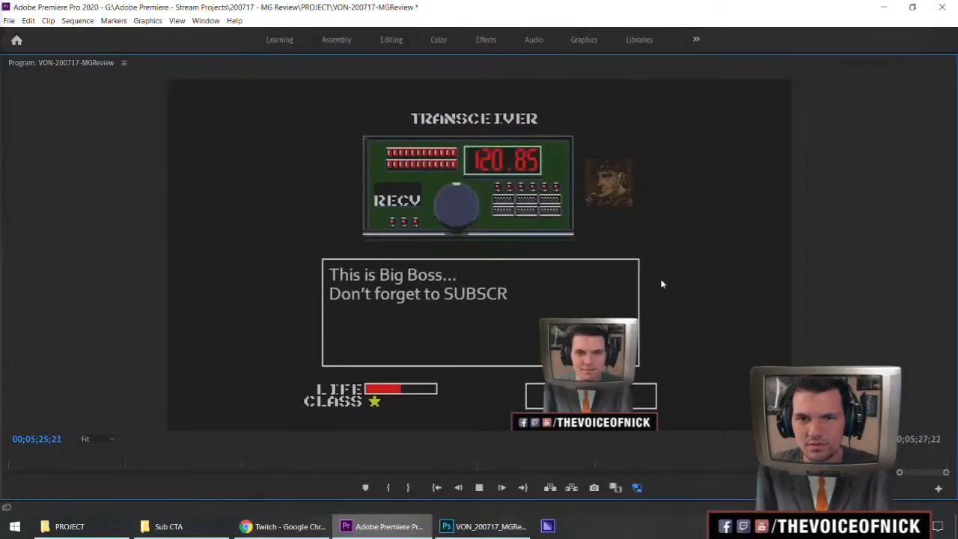
key("grave")
key("space")
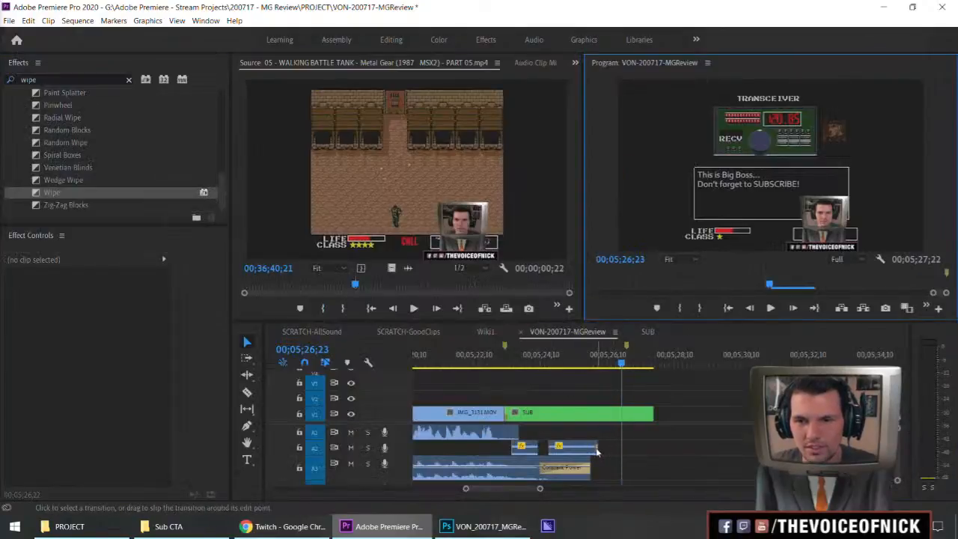
Add Constant Power transitions to the start and end of both transceiver clips on A2 and play the message.
left_click(596, 451)
key("ctrl+c")
left_click(538, 451)
key("ctrl+v")
left_click(549, 450)
key("ctrl+v")
left_click(510, 450)
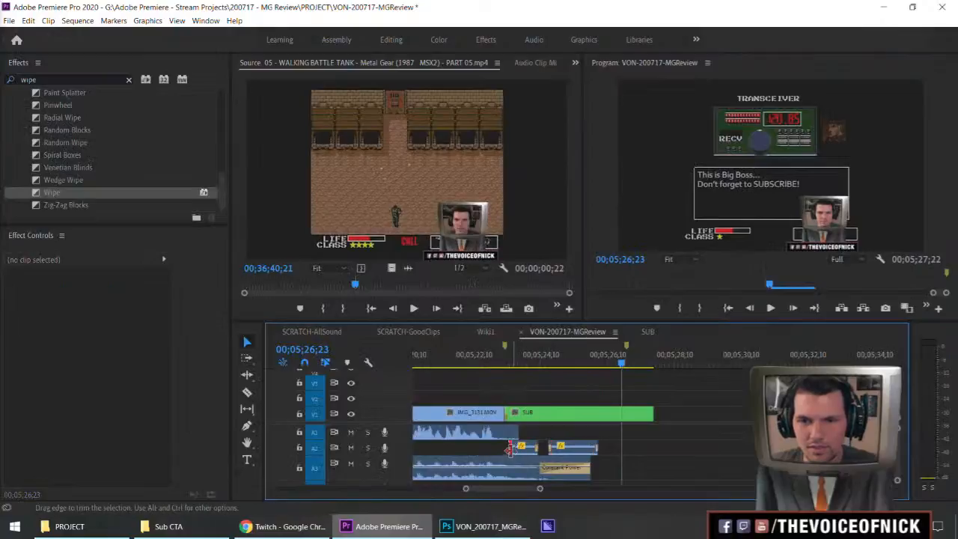
key("ctrl+v")
left_click(493, 358)
key("space")
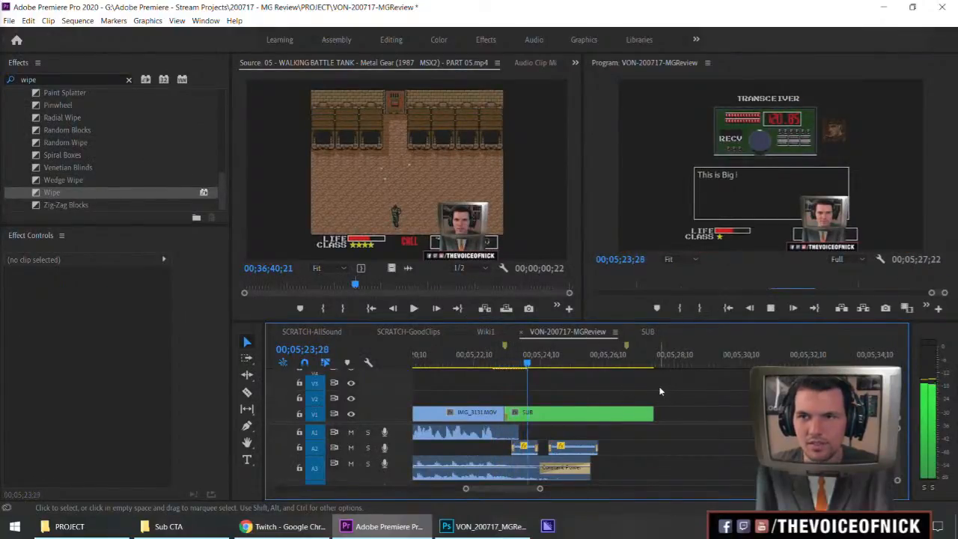
key("space")
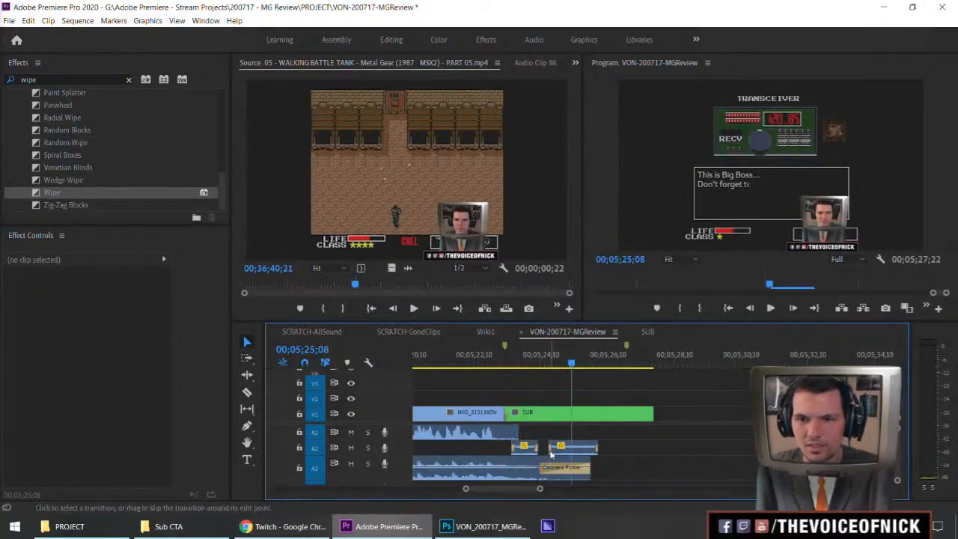
Set the Constant Power transition at the start of the second A2 transceiver clip to 00;00;00;03 and play the message.
left_click(552, 449)
double_click(550, 451)
type("00;00;00;03")
key("Return")
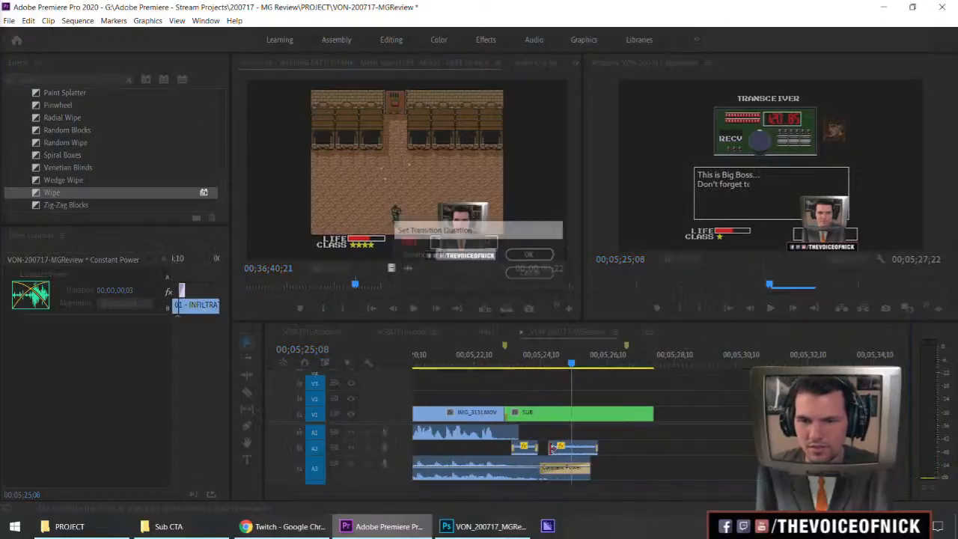
left_click(528, 359)
left_click(577, 382)
key("space")
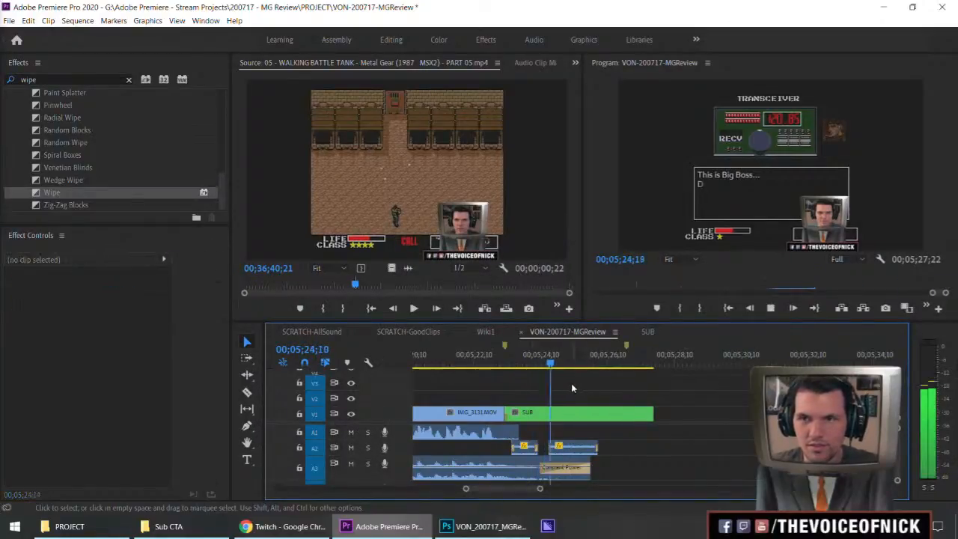
key("space")
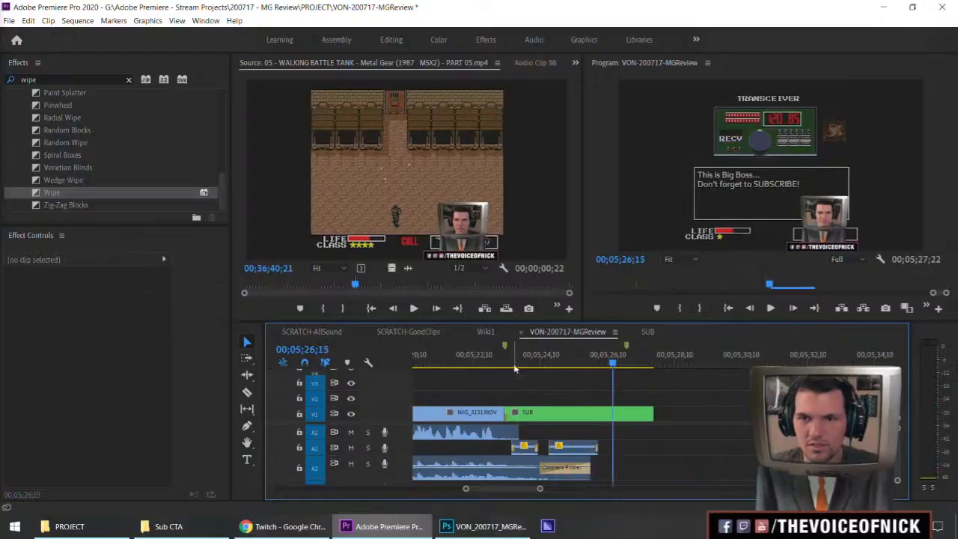
Play the whole ending through the SUB clip in an enlarged program monitor.
left_click(479, 359)
key("space")
key("grave")
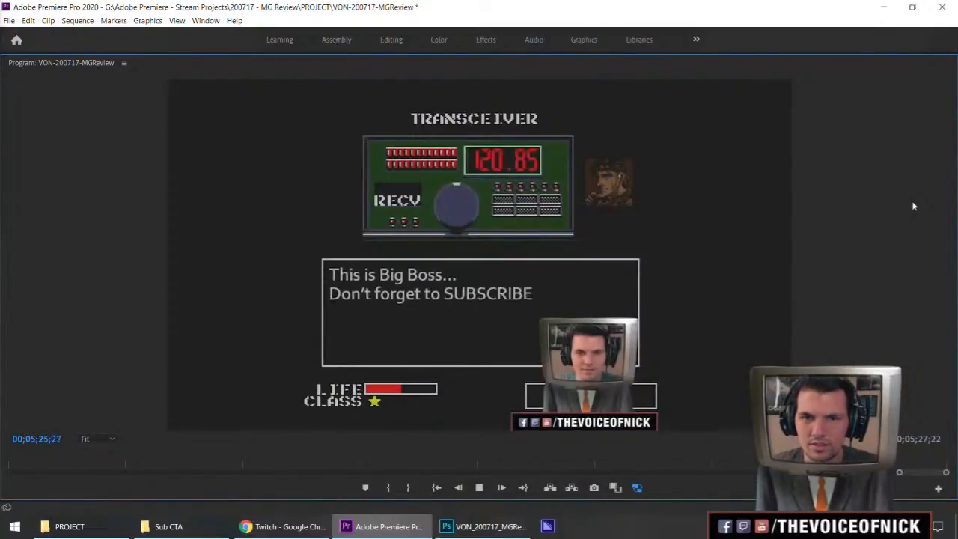
key("grave")
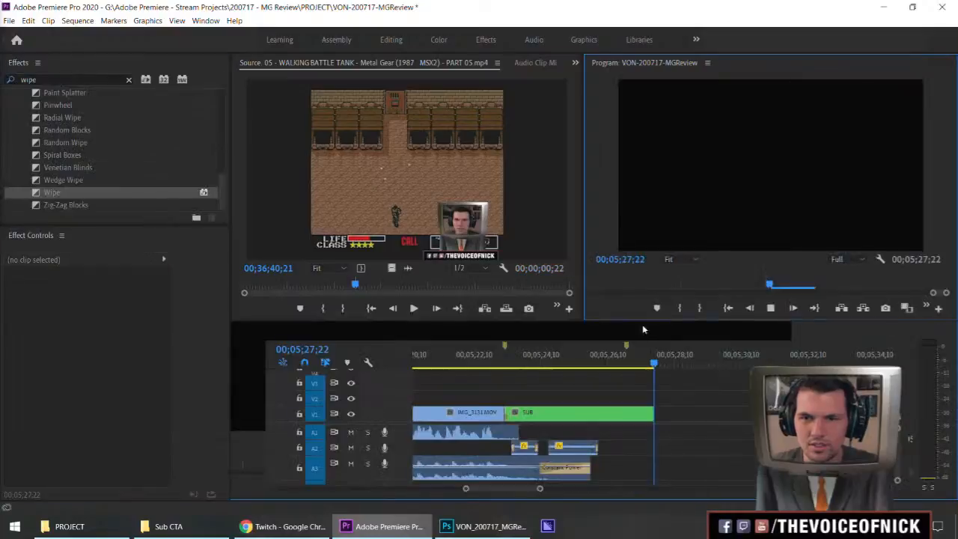
Extend the end of the first A2 transceiver clip to about 00;05;24;10 and play the rest of the message.
left_click(532, 362)
key("equal")
key("equal")
key("equal")
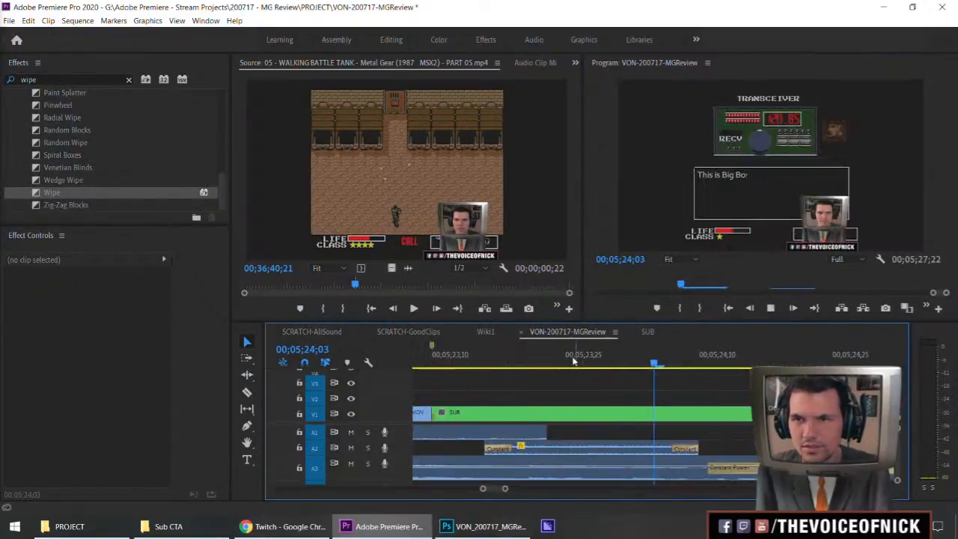
left_click(701, 363)
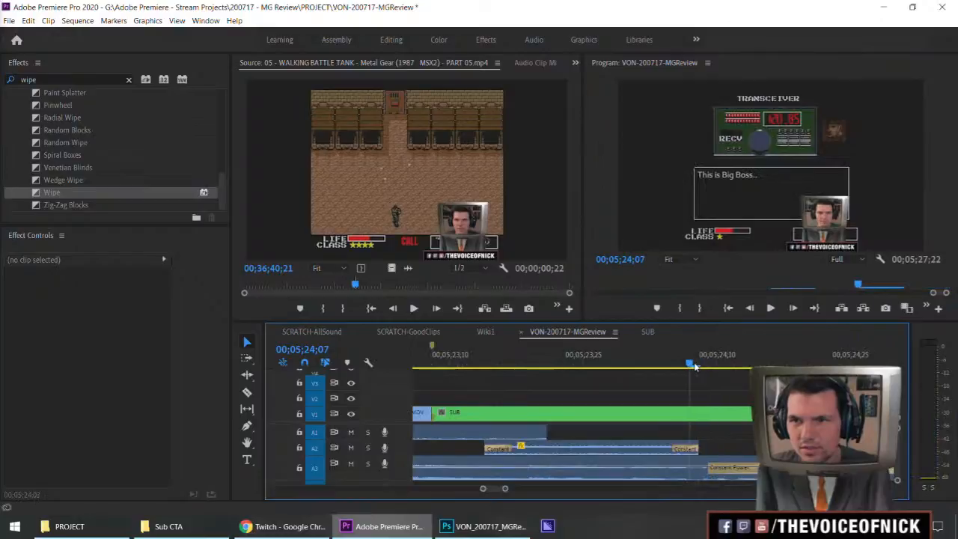
left_click_drag(703, 449, 716, 449)
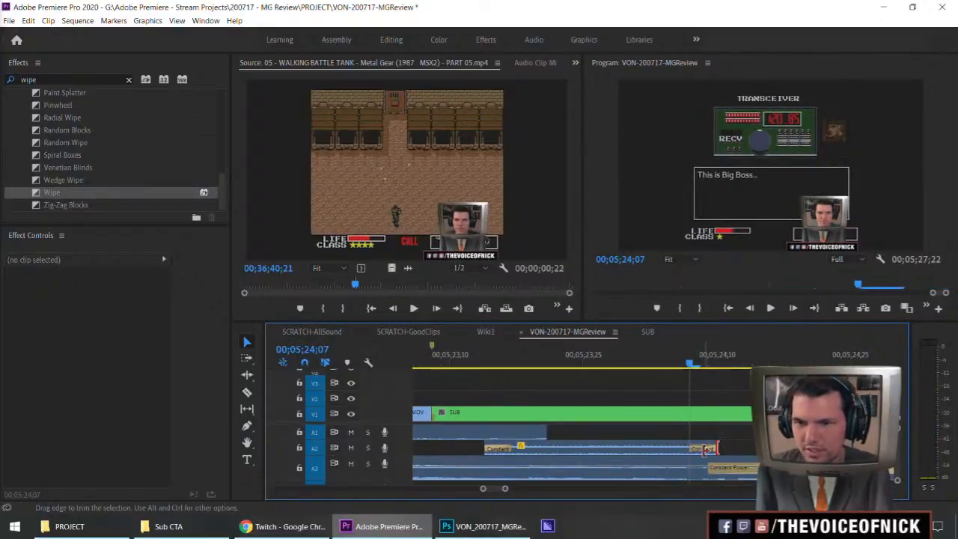
key("space")
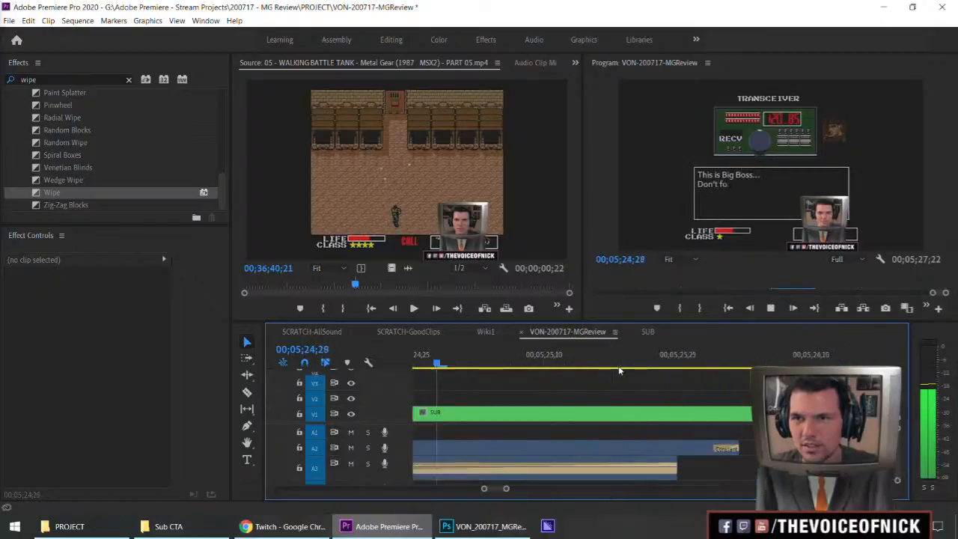
key("space")
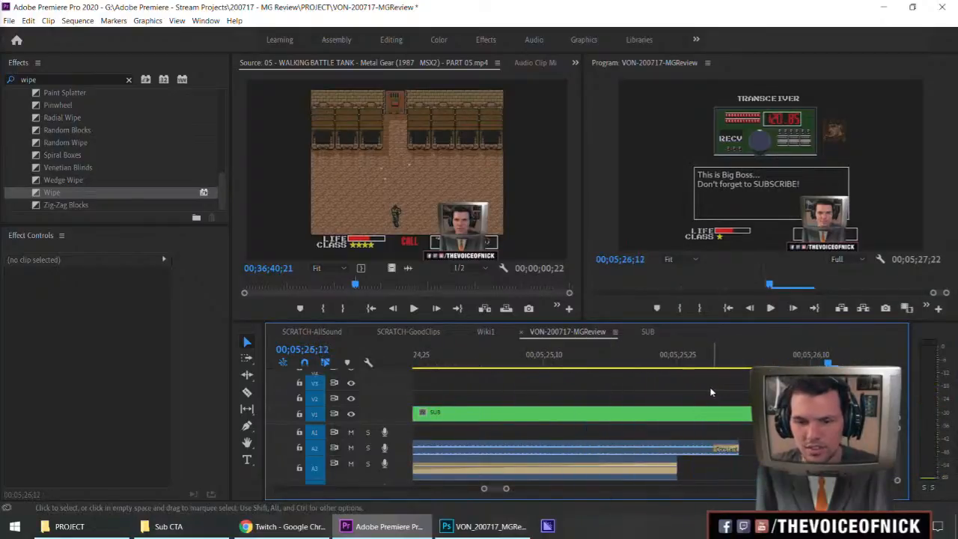
Clear the two sequence markers above the SUB clip.
key("minus")
key("minus")
key("minus")
key("minus")
key("minus")
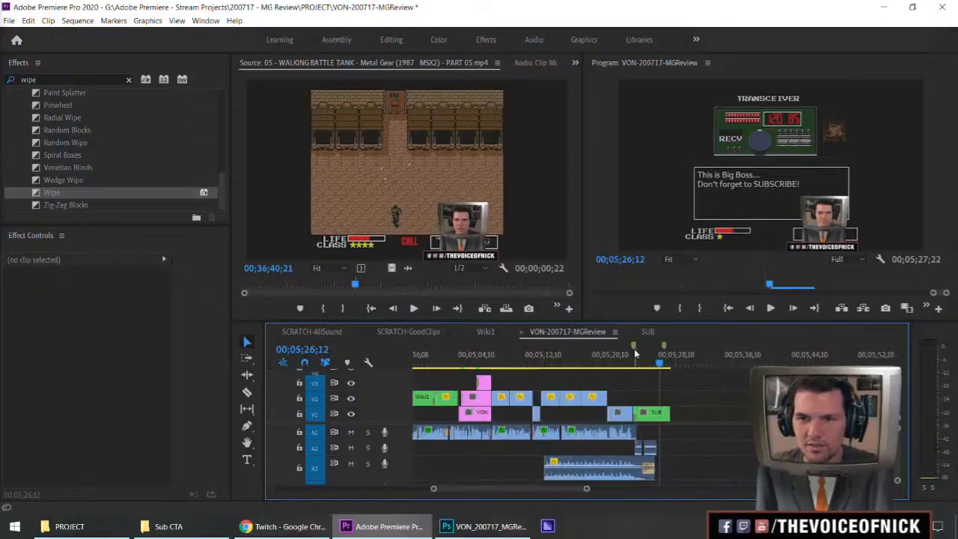
right_click(634, 349)
left_click(681, 228)
right_click(663, 342)
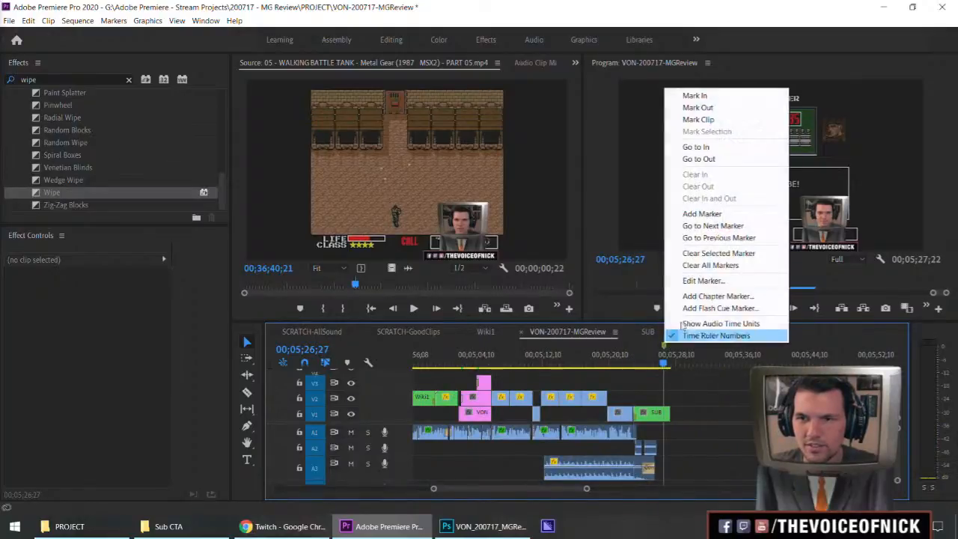
left_click(668, 252)
Move the playhead to 00;04;05;27 and save the project.
key("minus")
key("minus")
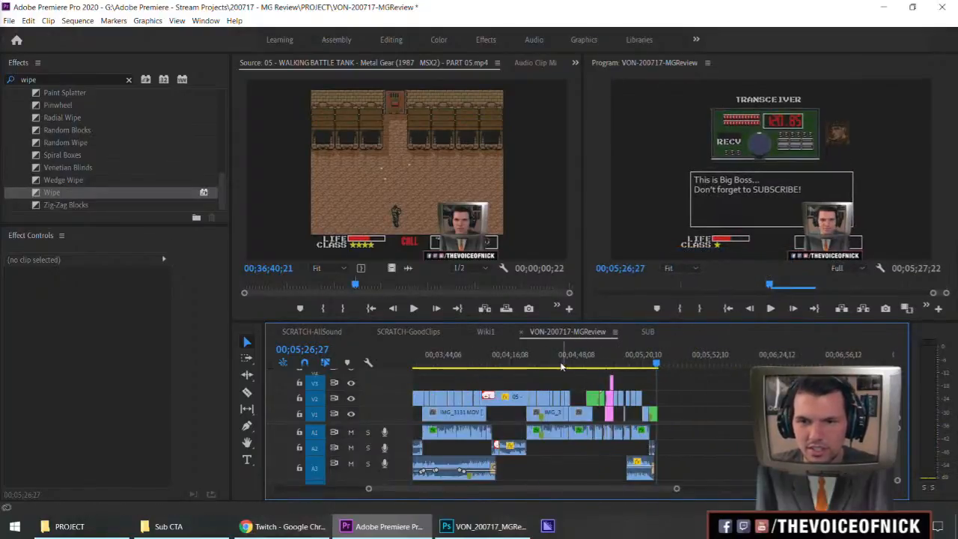
left_click(487, 364)
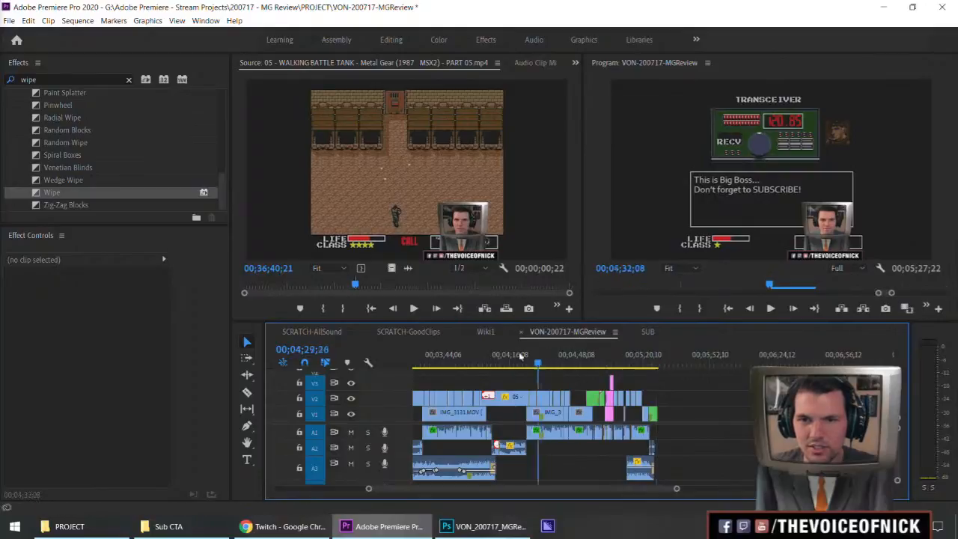
key("ctrl+s")
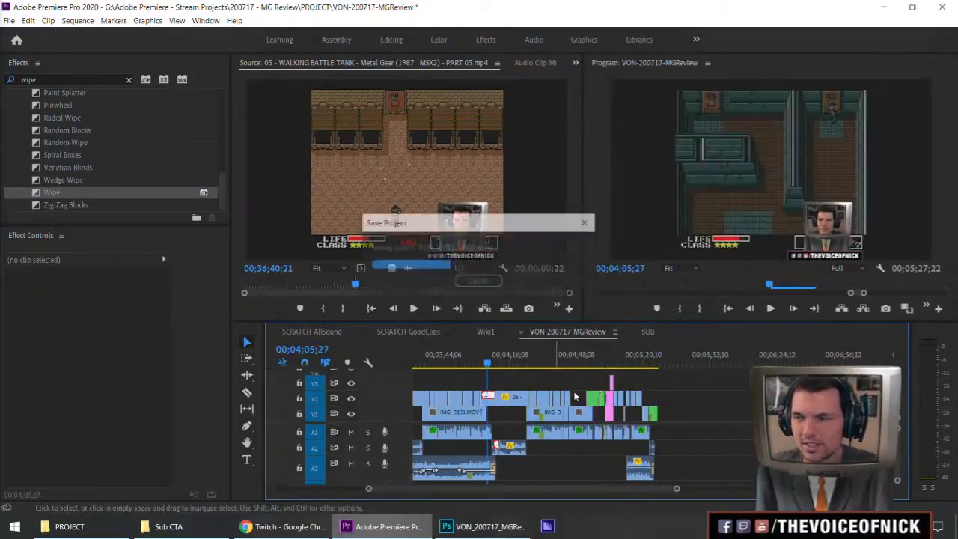
Add a cyan marker to the sequence at 00;04;05;27 and save the project.
key("minus")
key("equal")
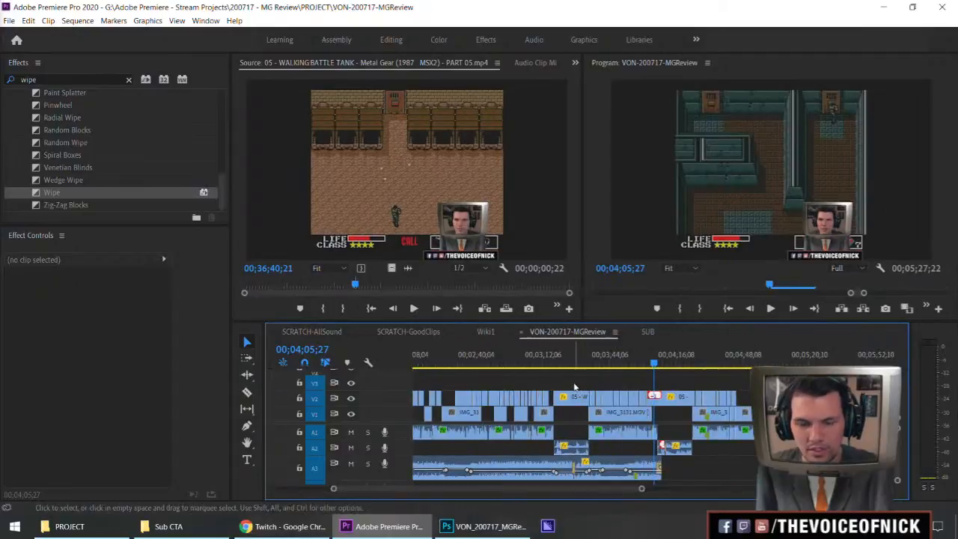
key("m")
key("m")
left_click(614, 63)
left_click(610, 60)
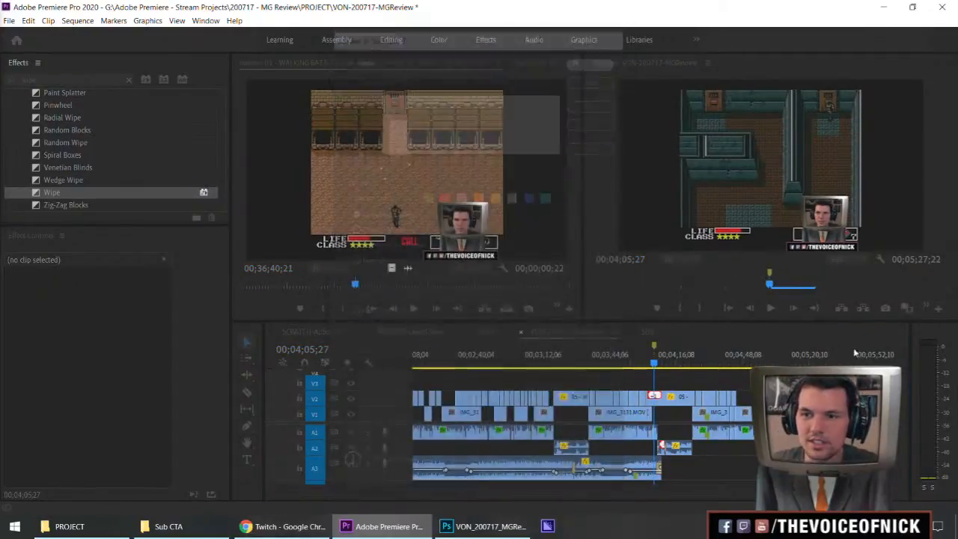
key("ctrl+s")
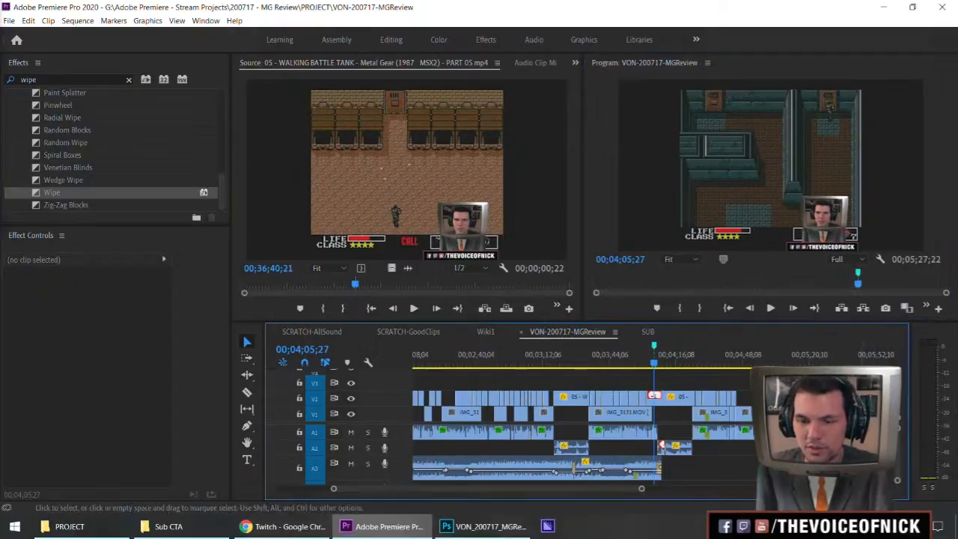
key("minus")
key("minus")
key("equal")
key("equal")
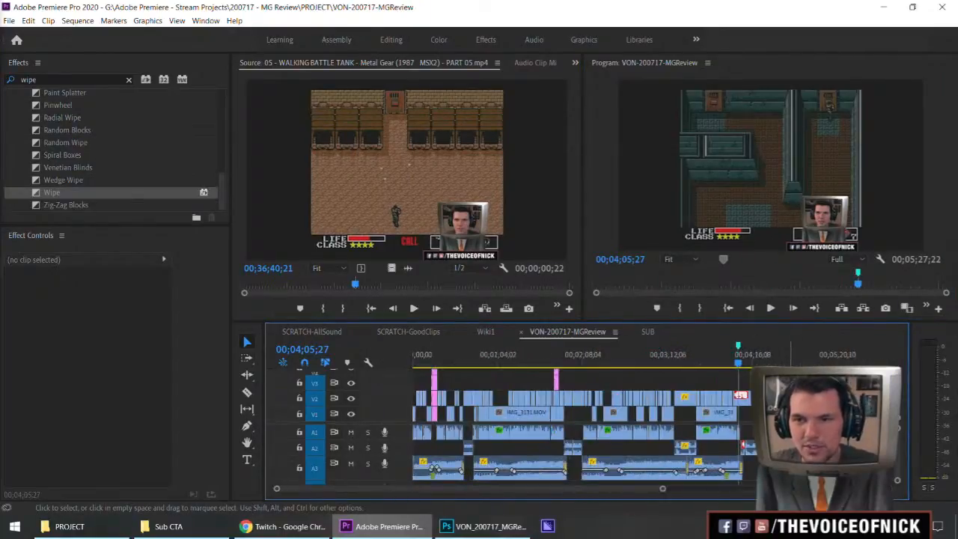
key("ctrl+s")
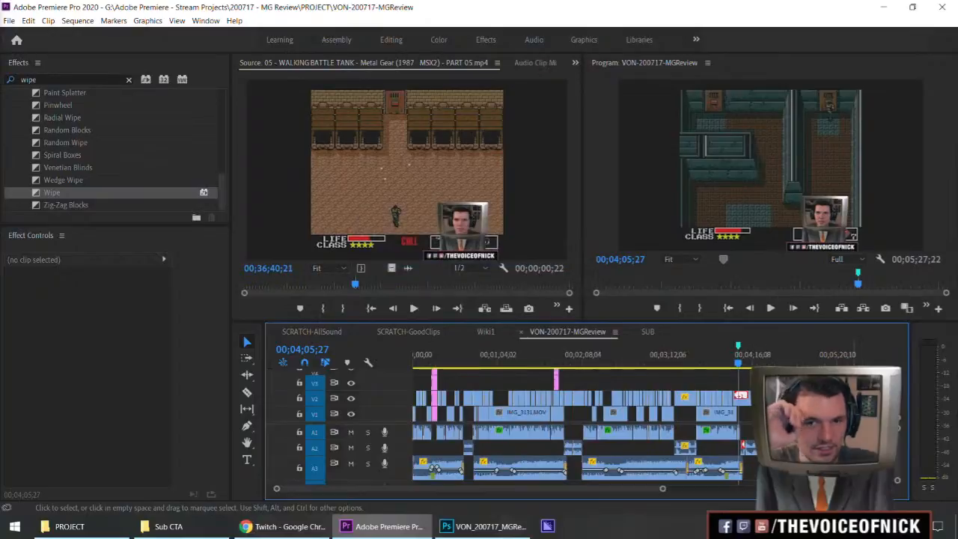